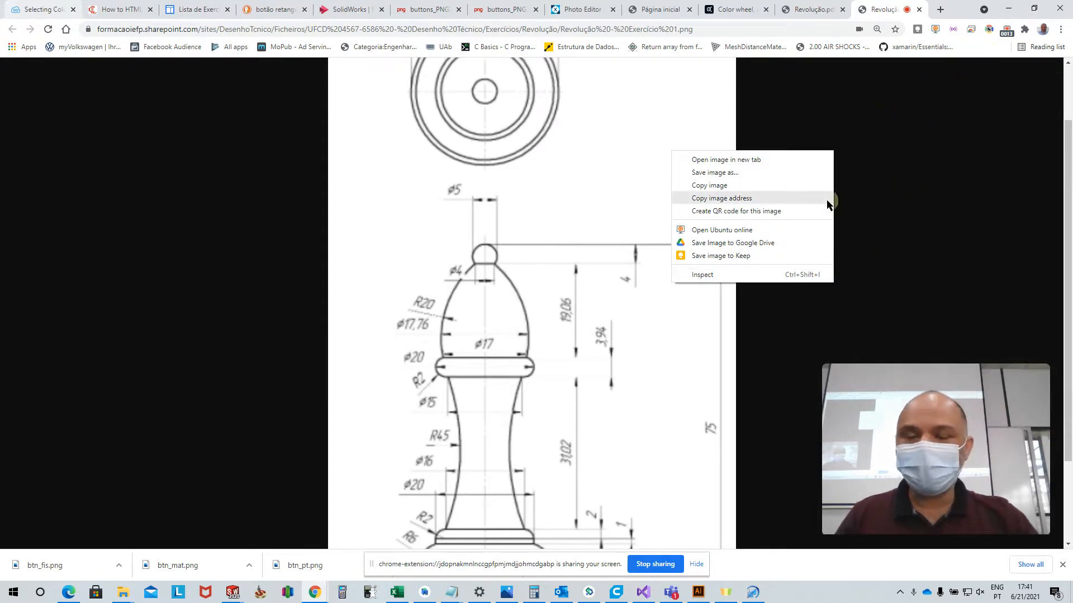
- Save the technical drawing image to the Desktop as Revolução - Exercício 1.png
{"action": "left_click", "coordinate": [743, 173]}
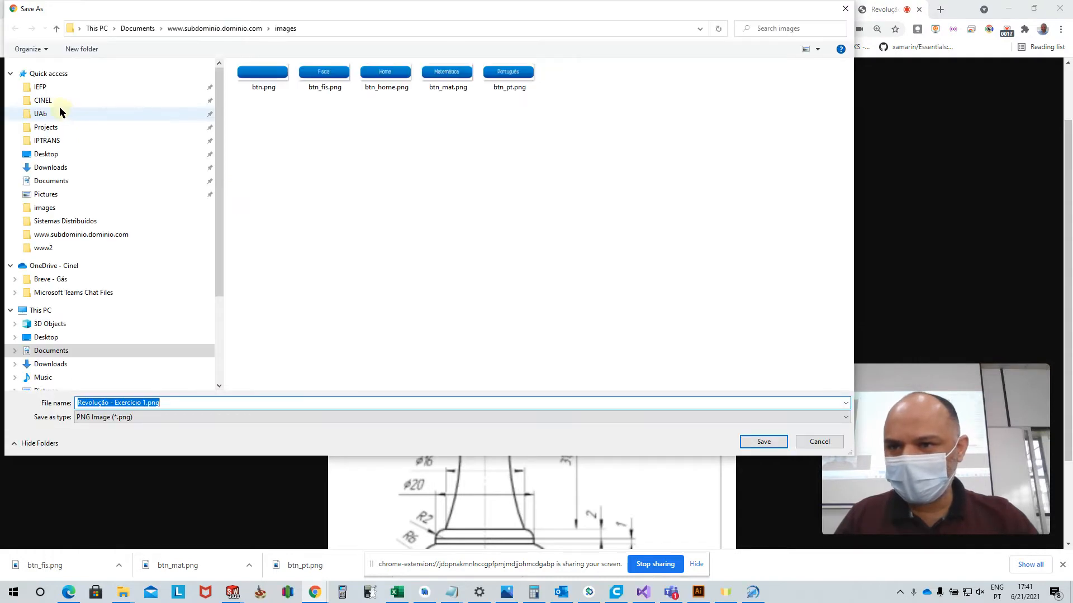
{"action": "left_click", "coordinate": [49, 155]}
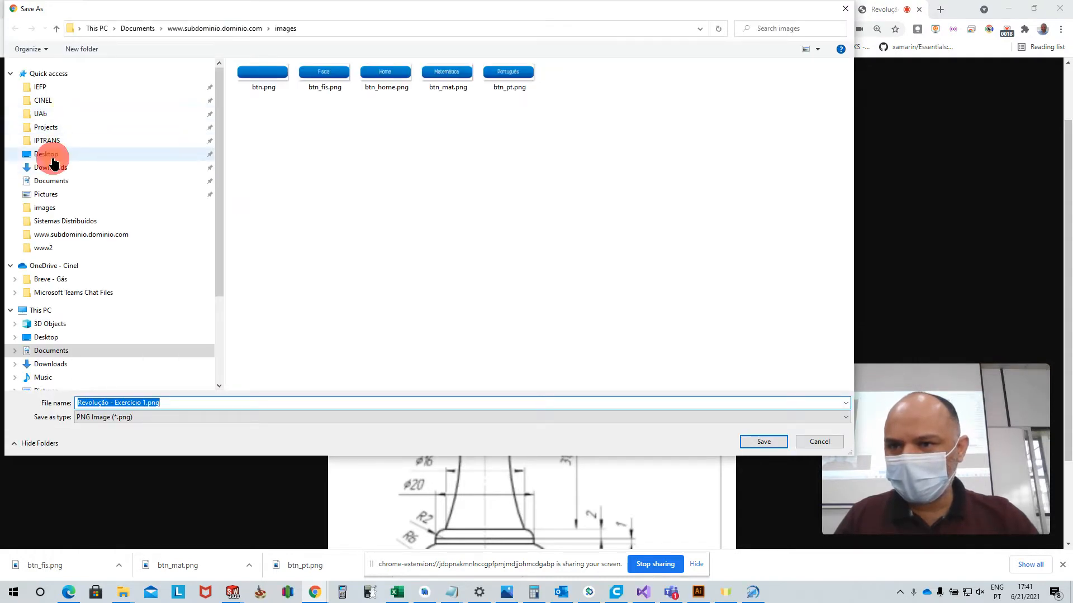
{"action": "left_click", "coordinate": [144, 404]}
{"action": "left_click", "coordinate": [179, 402]}
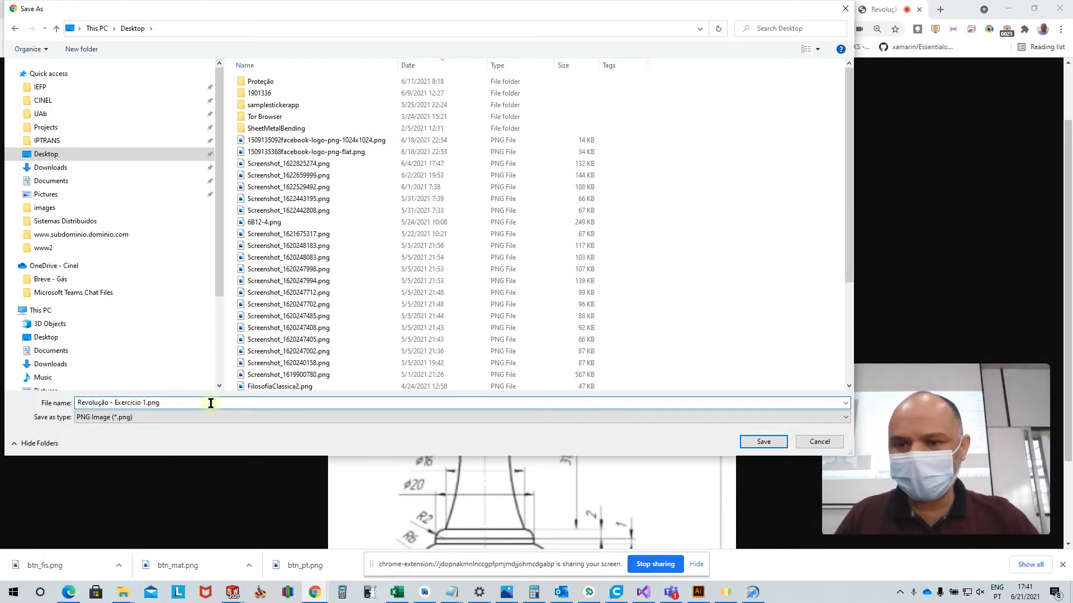
{"action": "left_click", "coordinate": [780, 441]}
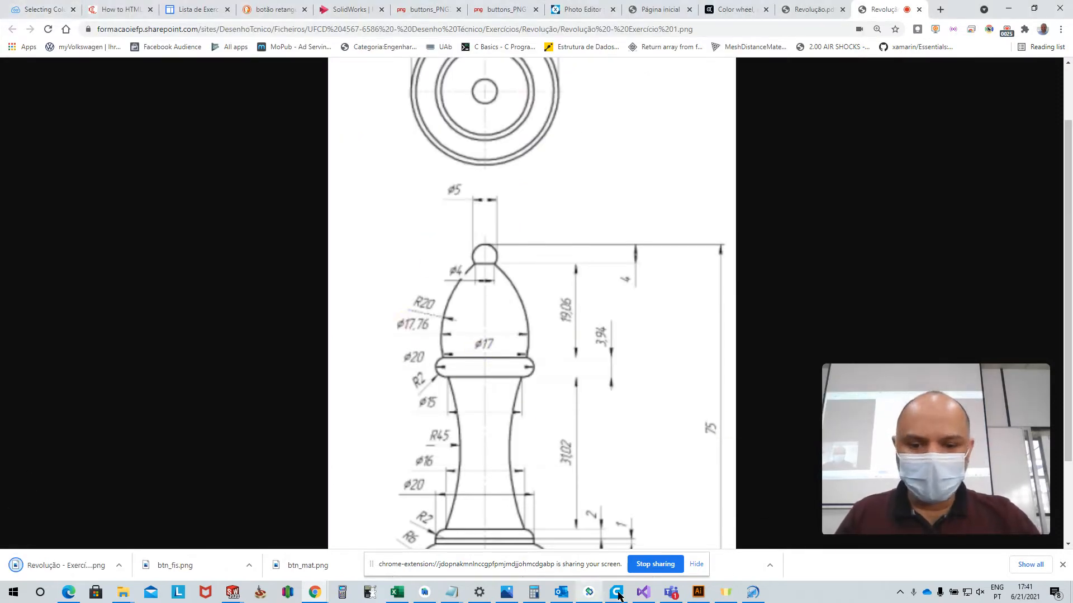
- Switch to SOLIDWORKS and create a new part document
{"action": "left_click", "coordinate": [232, 593]}
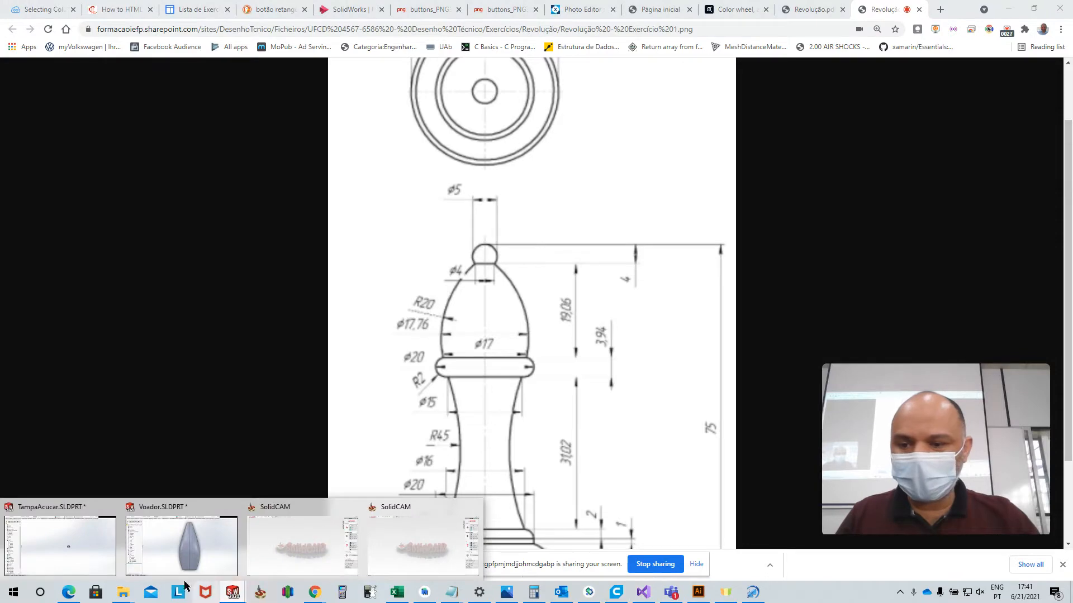
{"action": "left_click", "coordinate": [87, 548]}
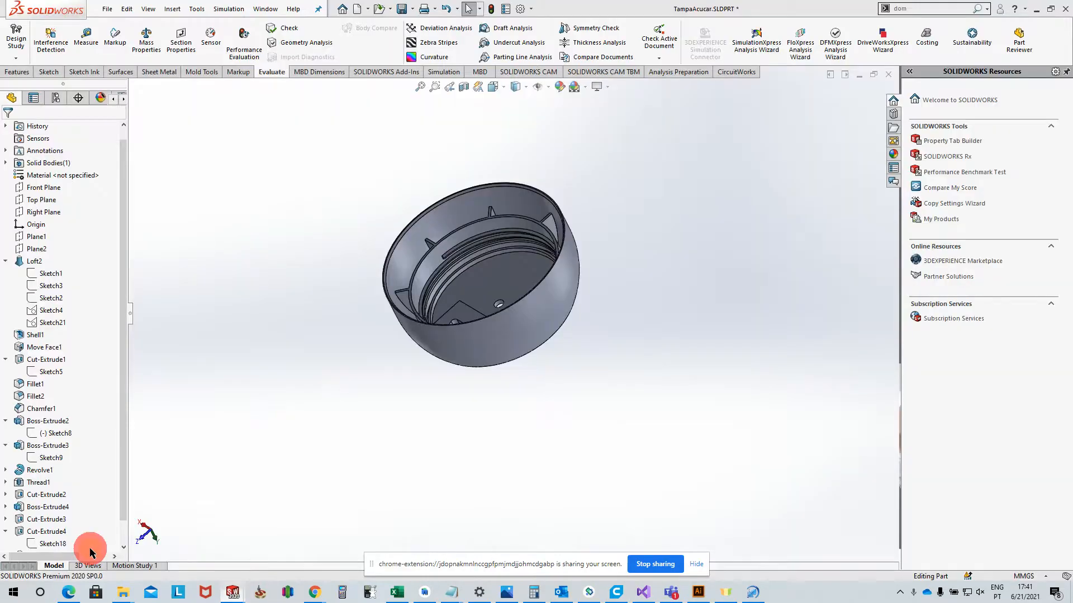
{"action": "left_click", "coordinate": [109, 11]}
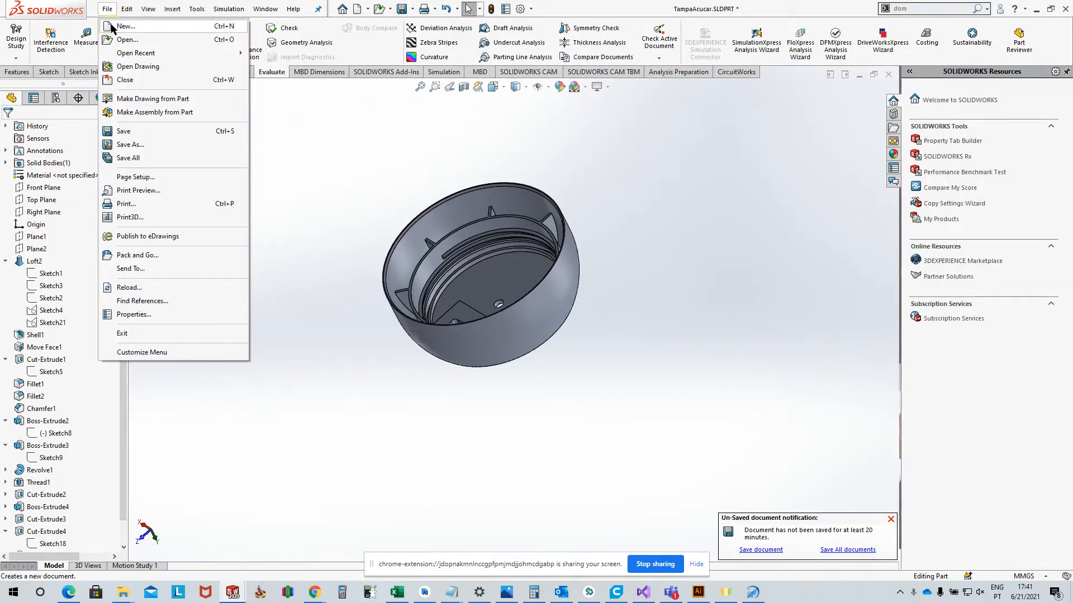
{"action": "left_click", "coordinate": [111, 27]}
{"action": "left_click", "coordinate": [328, 223]}
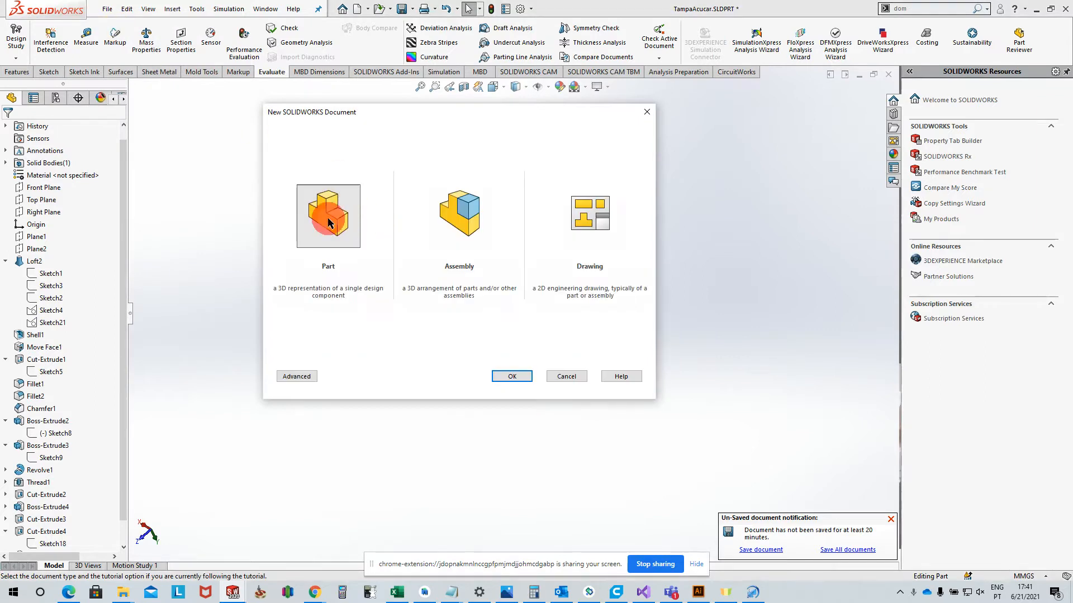
{"action": "left_click", "coordinate": [511, 376]}
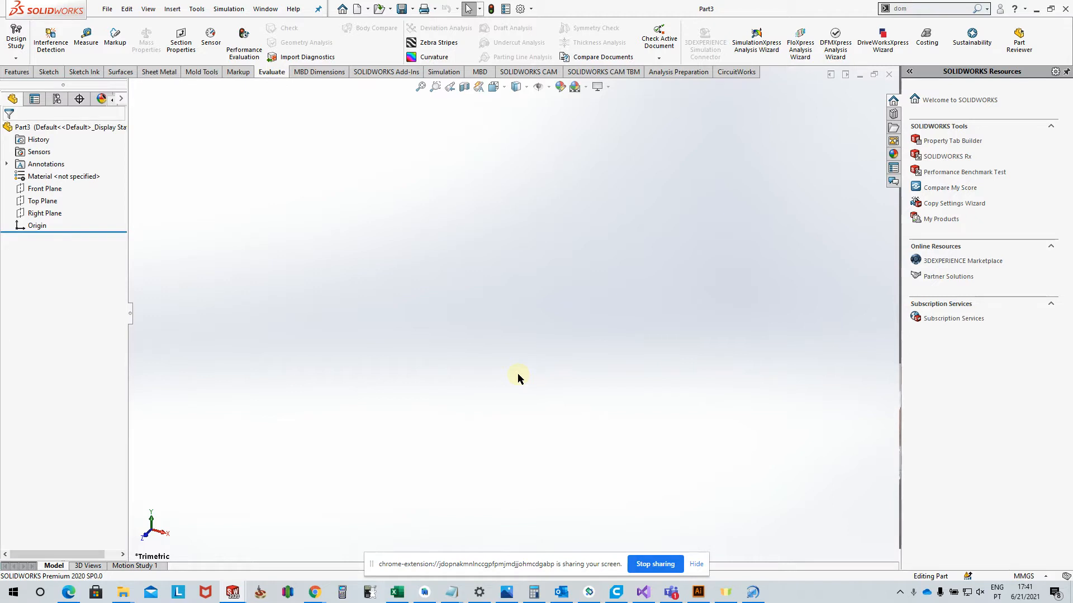
{"action": "left_click", "coordinate": [469, 258]}
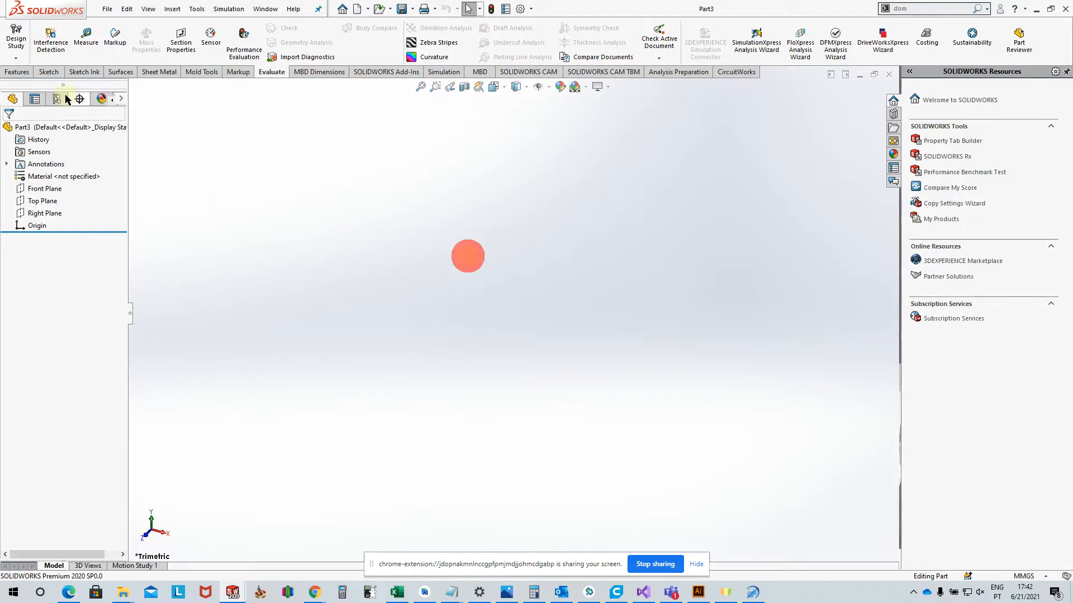
- Start a new sketch on the Front Plane
{"action": "left_click", "coordinate": [48, 73]}
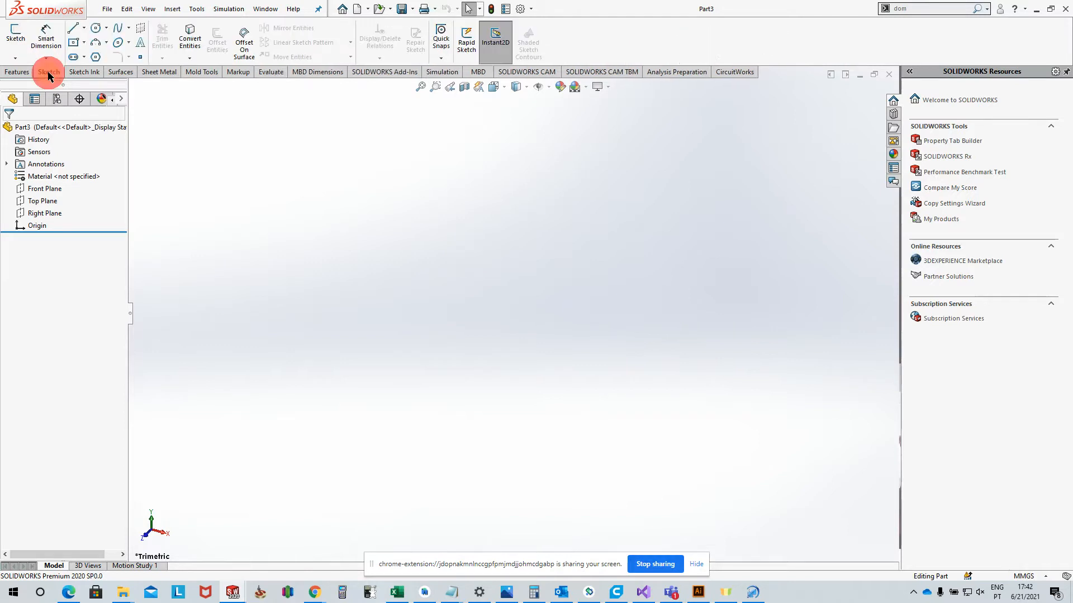
{"action": "left_click", "coordinate": [12, 37]}
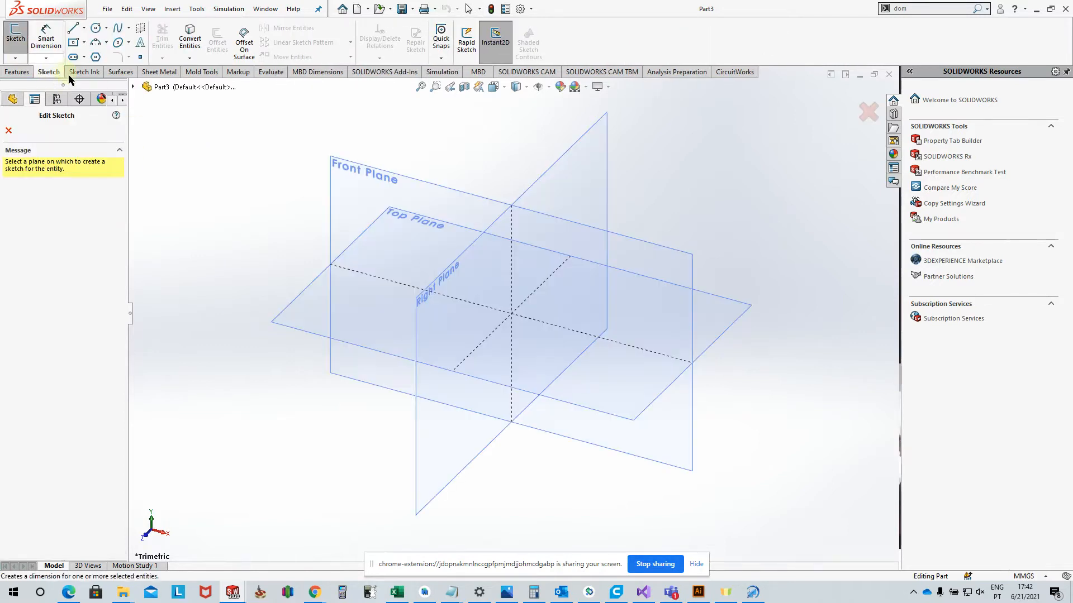
{"action": "left_click", "coordinate": [344, 203]}
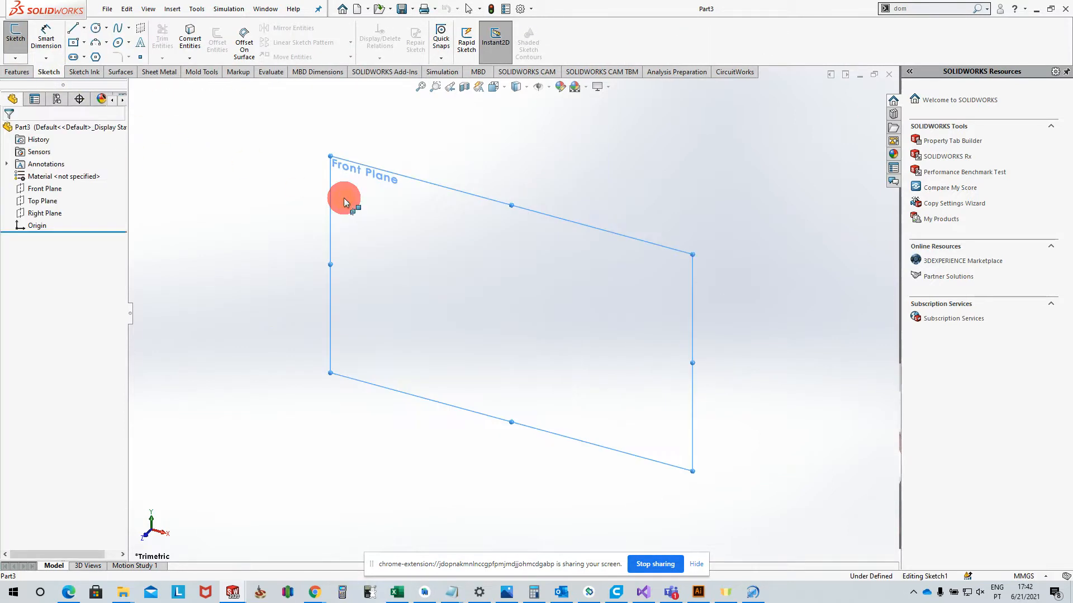
{"action": "left_click", "coordinate": [933, 9]}
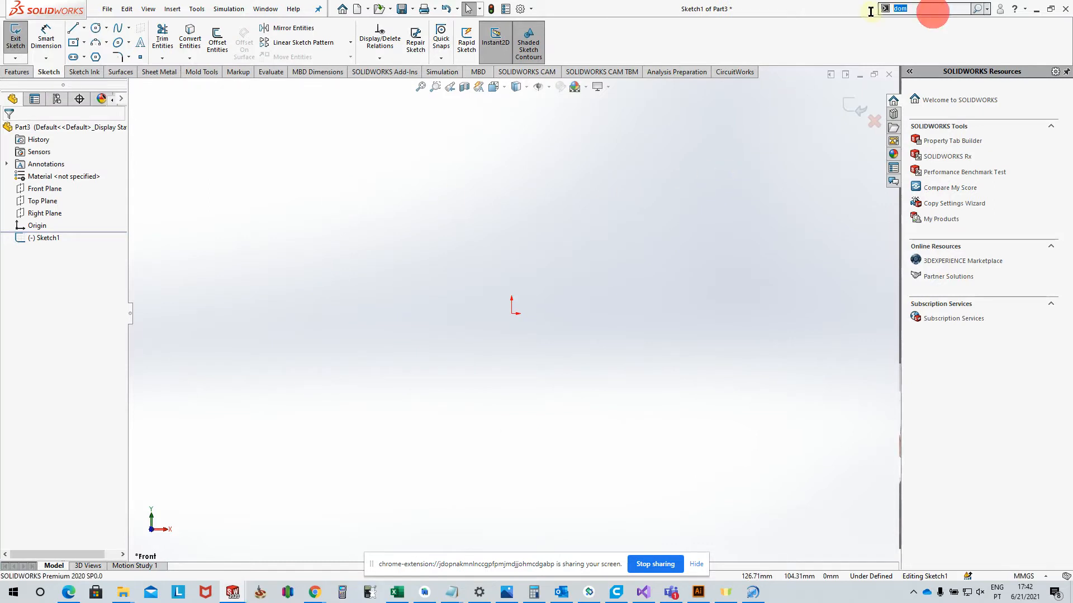
{"action": "type", "text": "pic"}
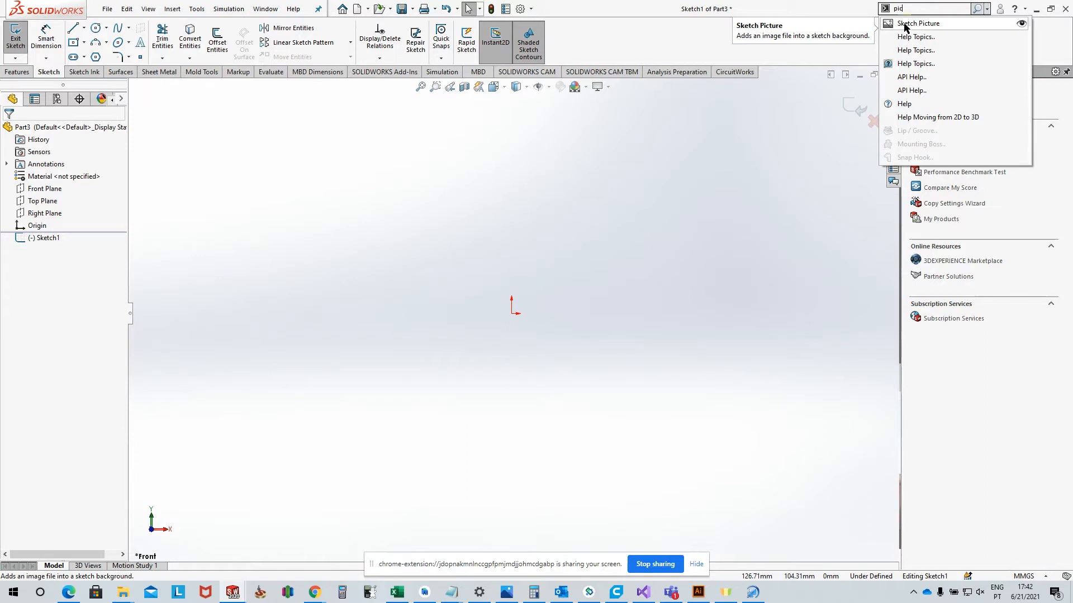
{"action": "left_click", "coordinate": [648, 223]}
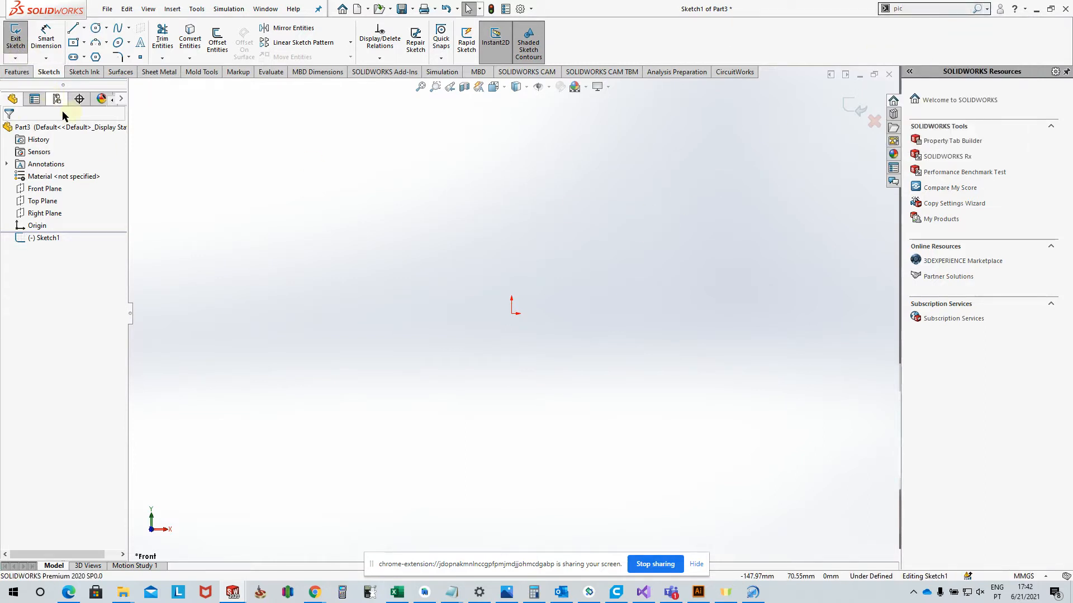
- Search the commands for "pic" and insert Revolução - Exercício 1.png from the Desktop as a sketch picture at its default size
{"action": "left_click", "coordinate": [986, 10]}
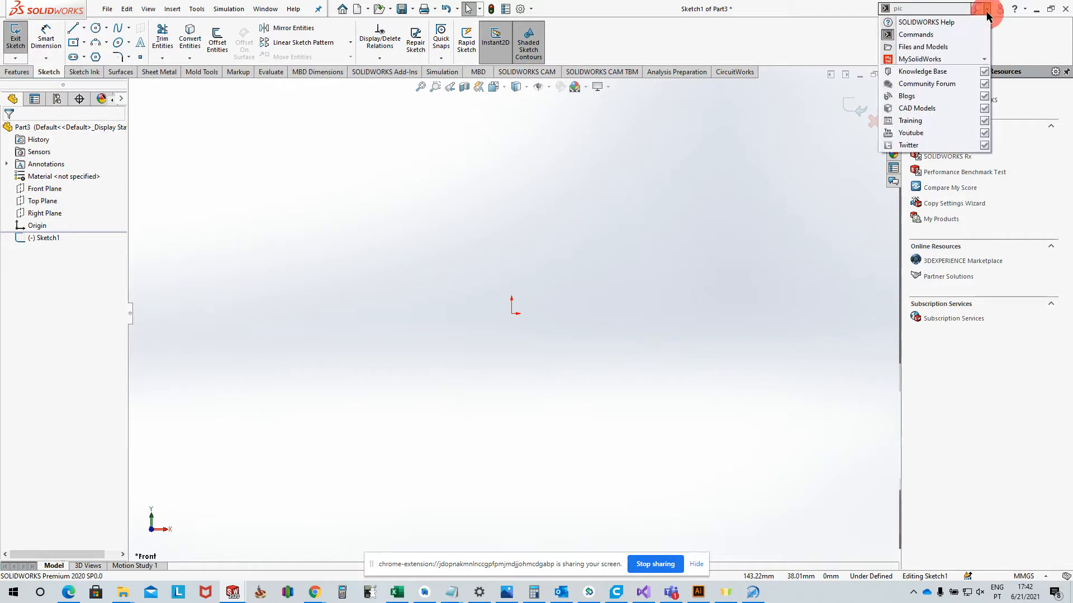
{"action": "left_click", "coordinate": [890, 36]}
{"action": "left_click_drag", "start_coordinate": [908, 11], "coordinate": [879, 11]}
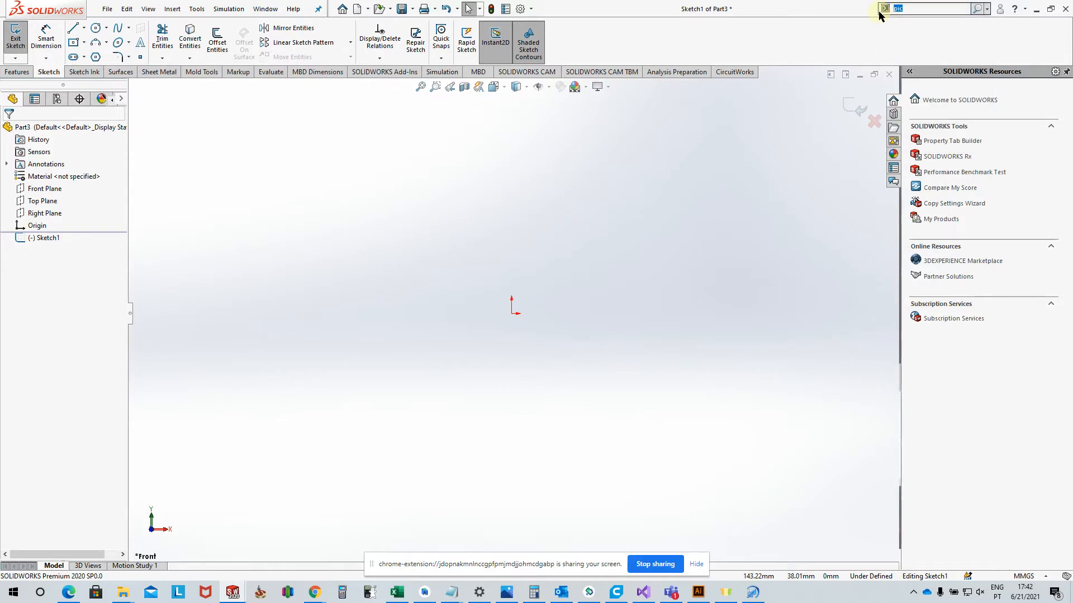
{"action": "type", "text": "pic"}
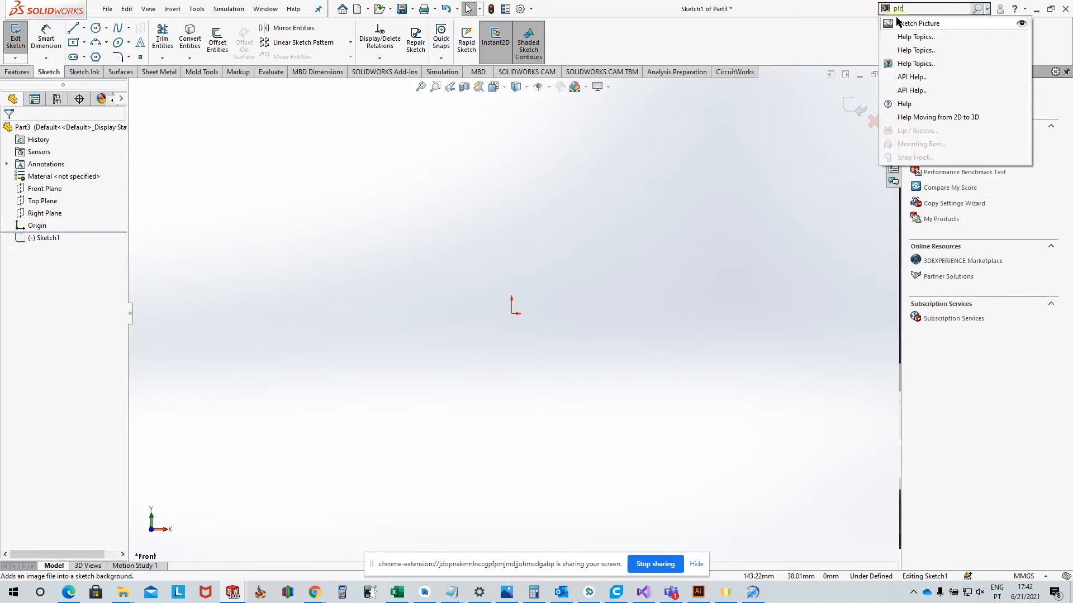
{"action": "left_click", "coordinate": [901, 24]}
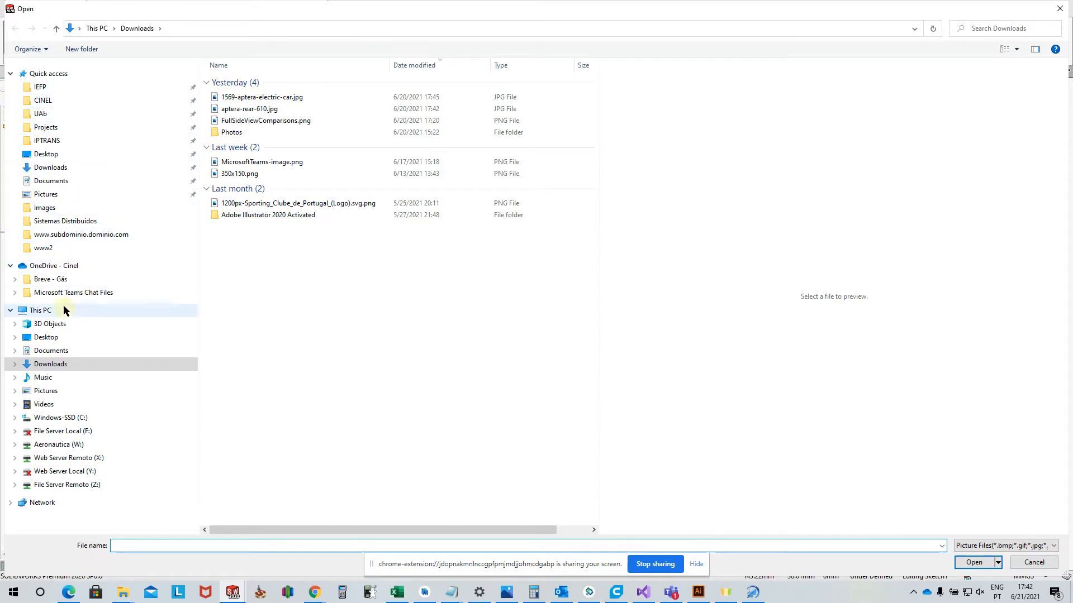
{"action": "left_click", "coordinate": [45, 158]}
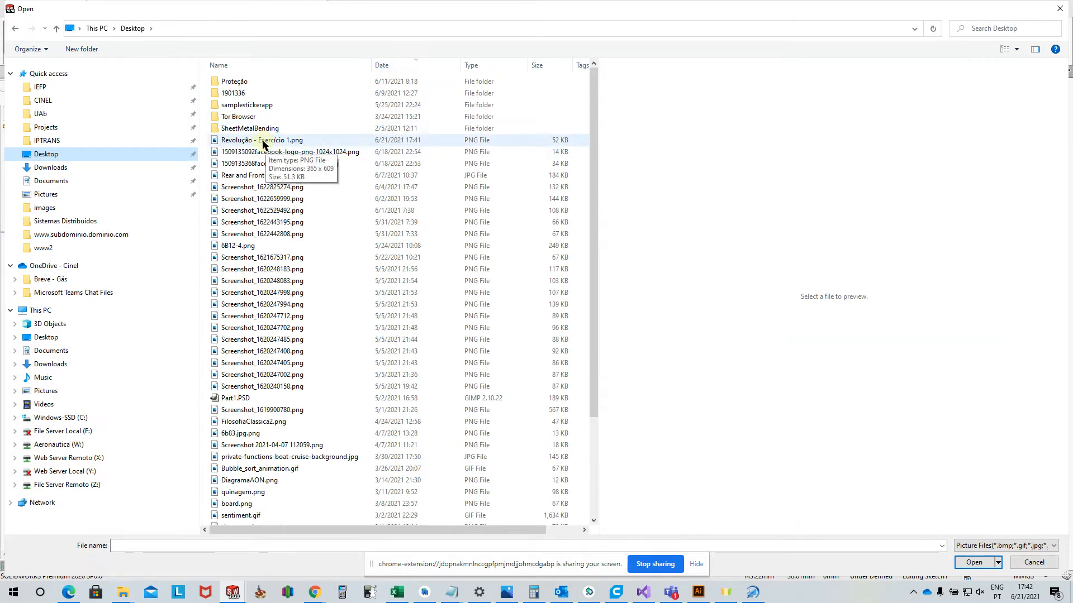
{"action": "left_click", "coordinate": [251, 141]}
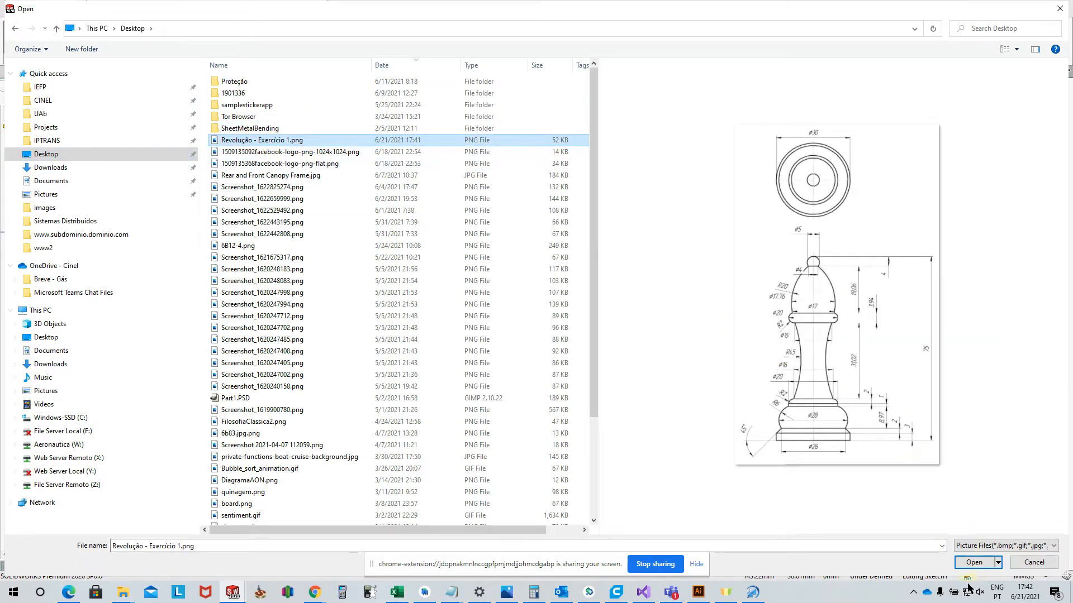
{"action": "left_click", "coordinate": [974, 563]}
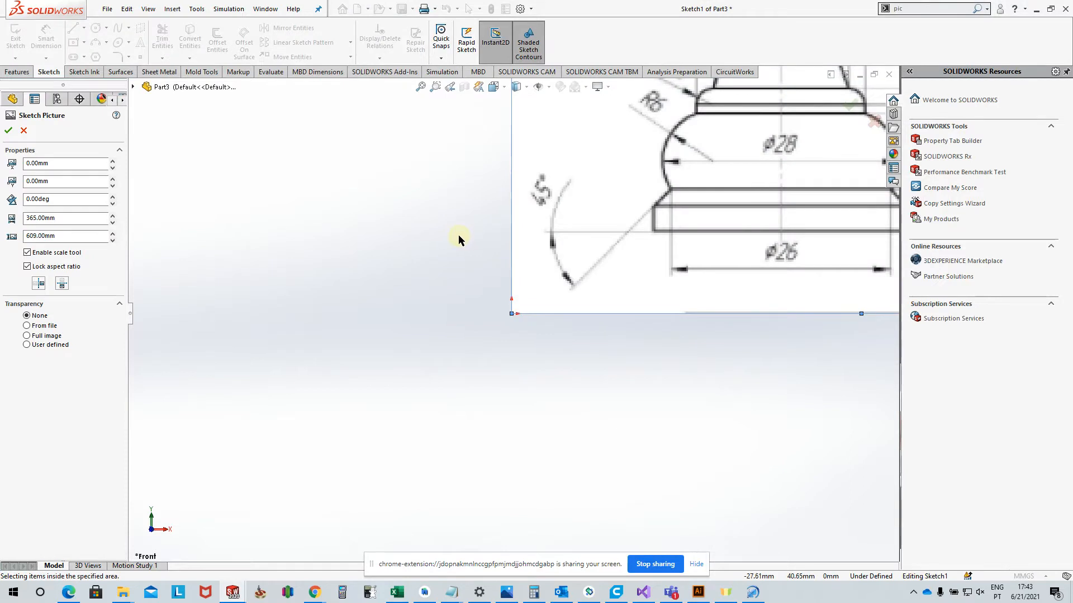
{"action": "scroll", "coordinate": [496, 240], "scroll_direction": "up", "scroll_amount": 2}
{"action": "scroll", "coordinate": [566, 293], "scroll_direction": "down", "scroll_amount": 8}
{"action": "scroll", "coordinate": [561, 263], "scroll_direction": "up", "scroll_amount": 5}
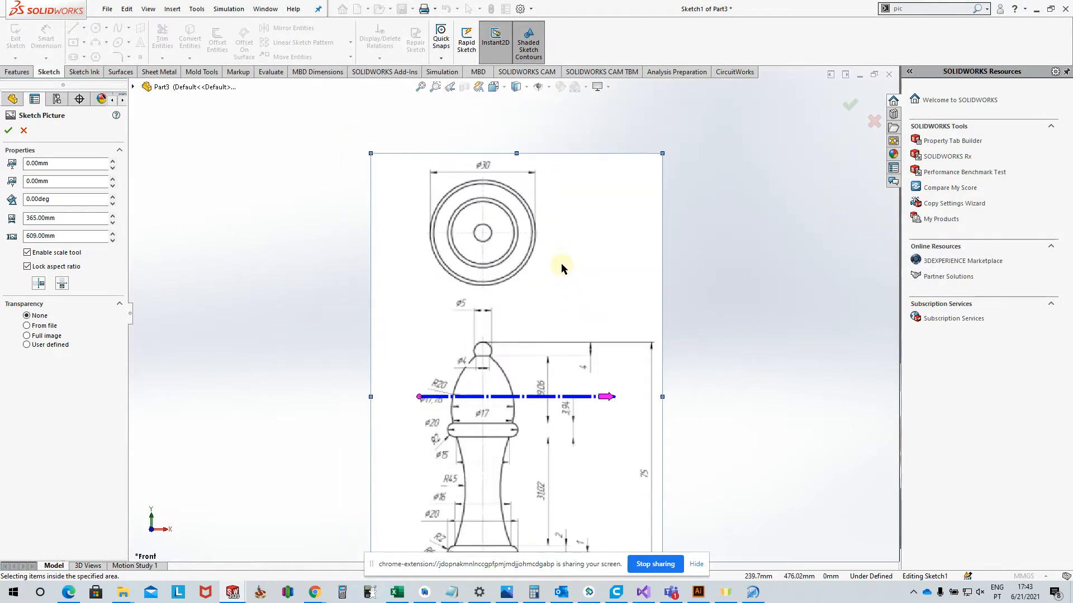
{"action": "left_click", "coordinate": [8, 131]}
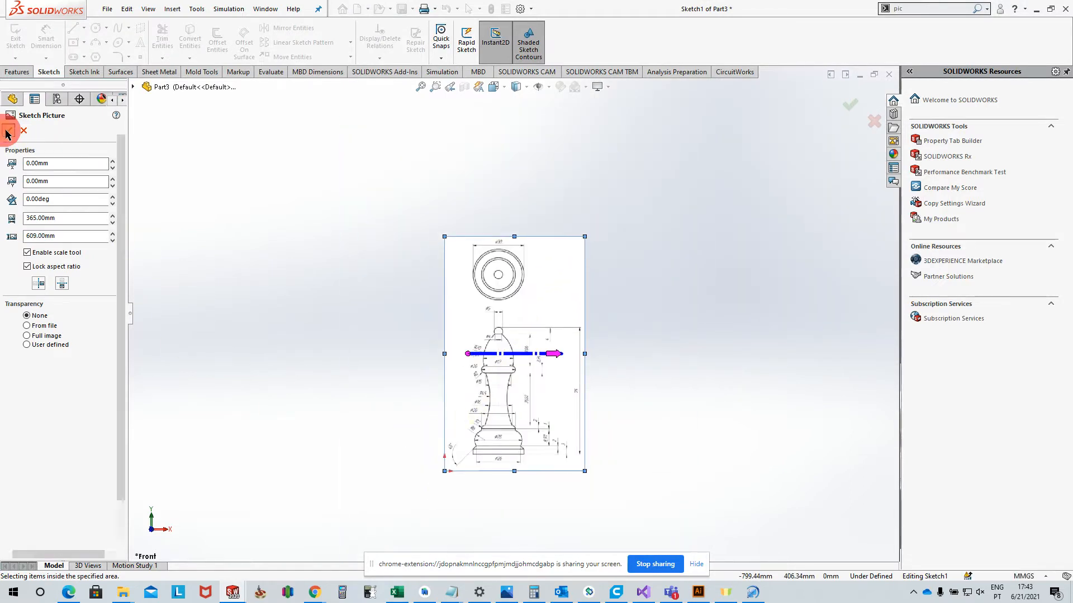
- Draw a vertical construction centreline along the chess piece's axis, from the picture's lower edge up into the circular top view
{"action": "scroll", "coordinate": [505, 404], "scroll_direction": "down", "scroll_amount": 5}
{"action": "scroll", "coordinate": [497, 425], "scroll_direction": "up", "scroll_amount": 4}
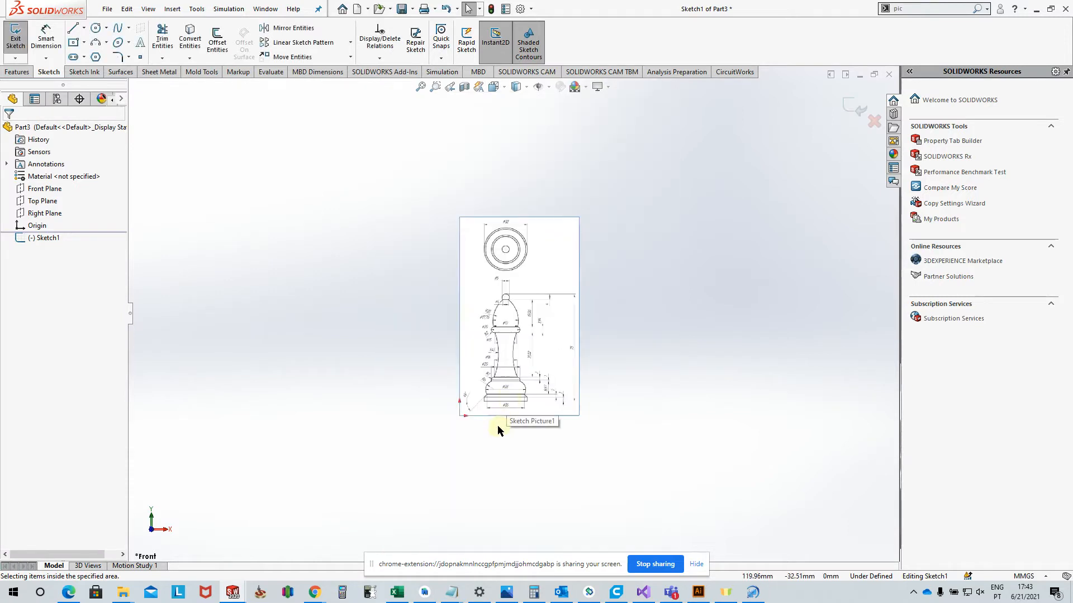
{"action": "scroll", "coordinate": [505, 265], "scroll_direction": "down", "scroll_amount": 4}
{"action": "scroll", "coordinate": [505, 265], "scroll_direction": "up", "scroll_amount": 4}
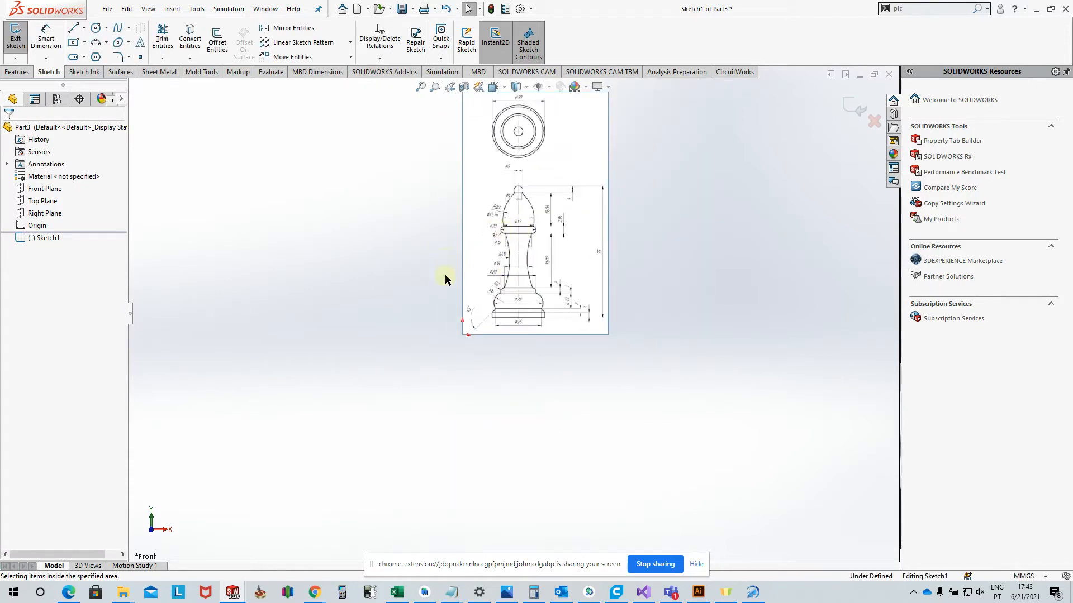
{"action": "scroll", "coordinate": [555, 283], "scroll_direction": "down", "scroll_amount": 4}
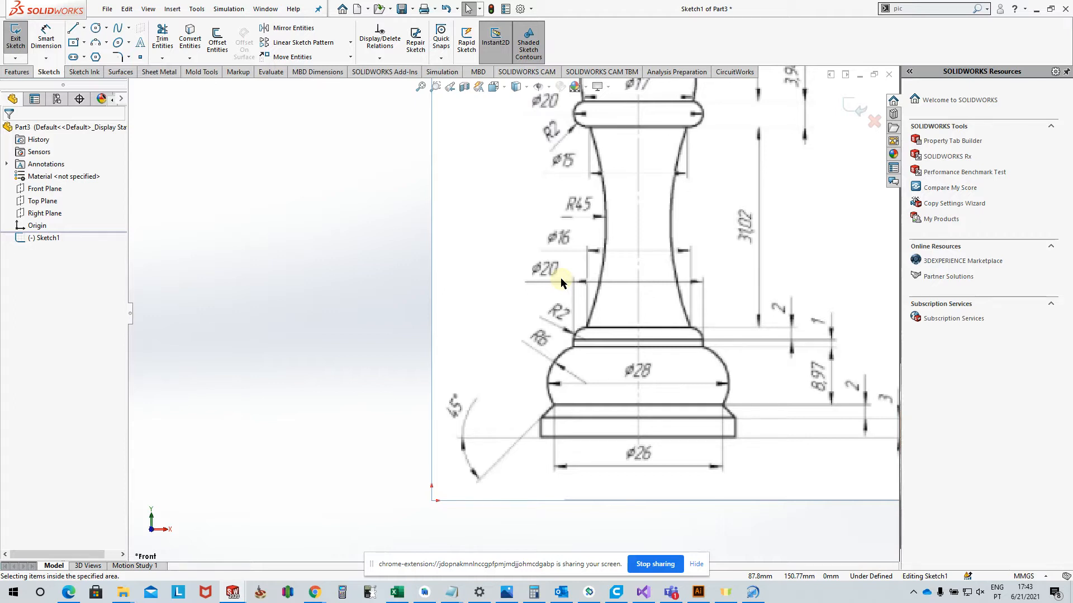
{"action": "left_click", "coordinate": [84, 29]}
{"action": "left_click", "coordinate": [100, 55]}
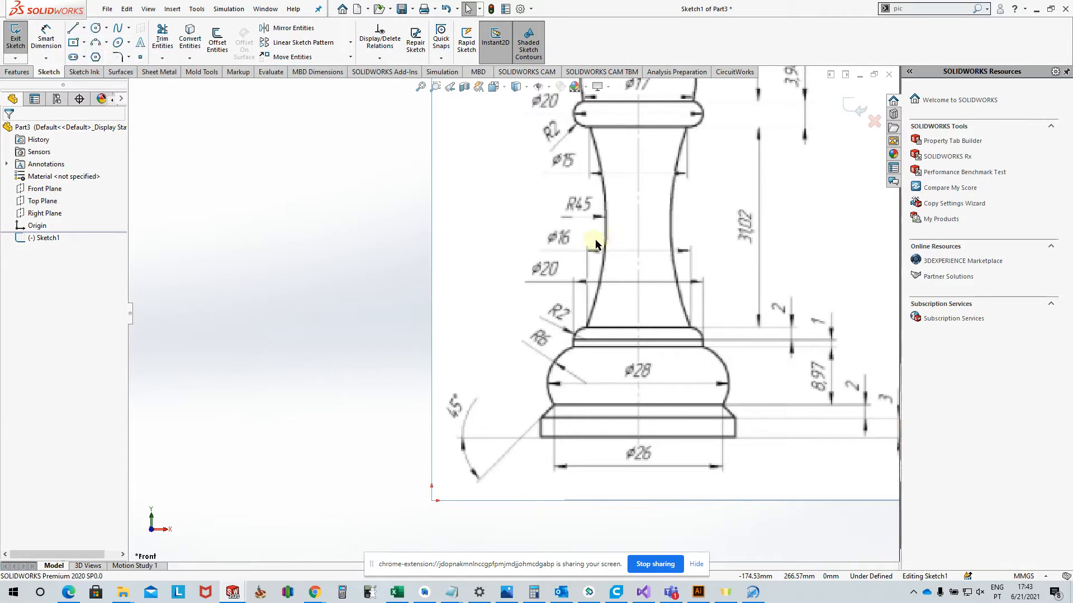
{"action": "scroll", "coordinate": [625, 249], "scroll_direction": "up", "scroll_amount": 1}
{"action": "scroll", "coordinate": [626, 248], "scroll_direction": "up", "scroll_amount": 5}
{"action": "scroll", "coordinate": [606, 215], "scroll_direction": "down", "scroll_amount": 2}
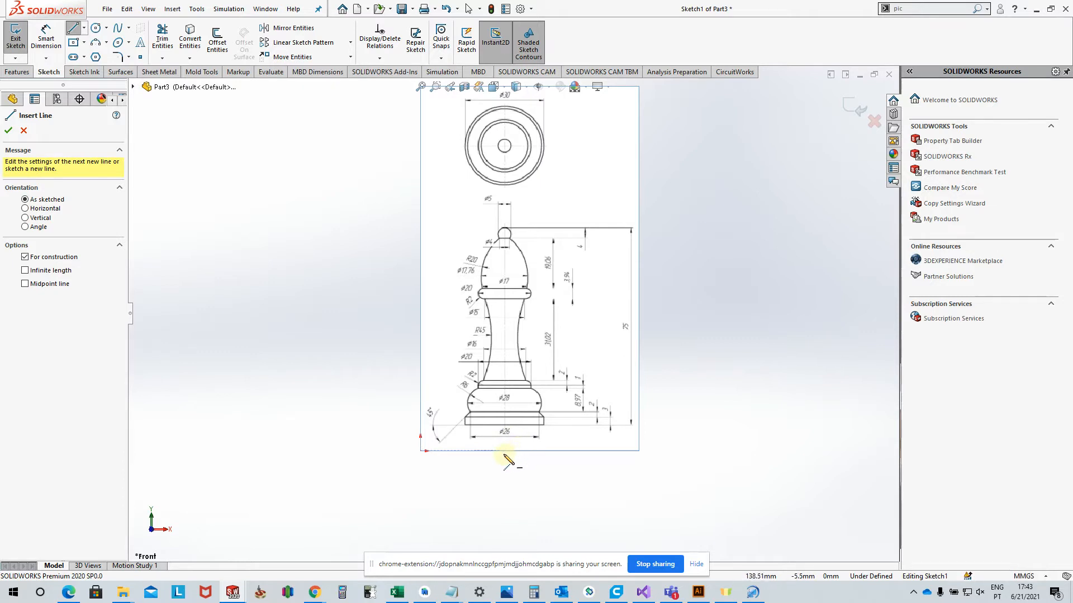
{"action": "left_click", "coordinate": [503, 451]}
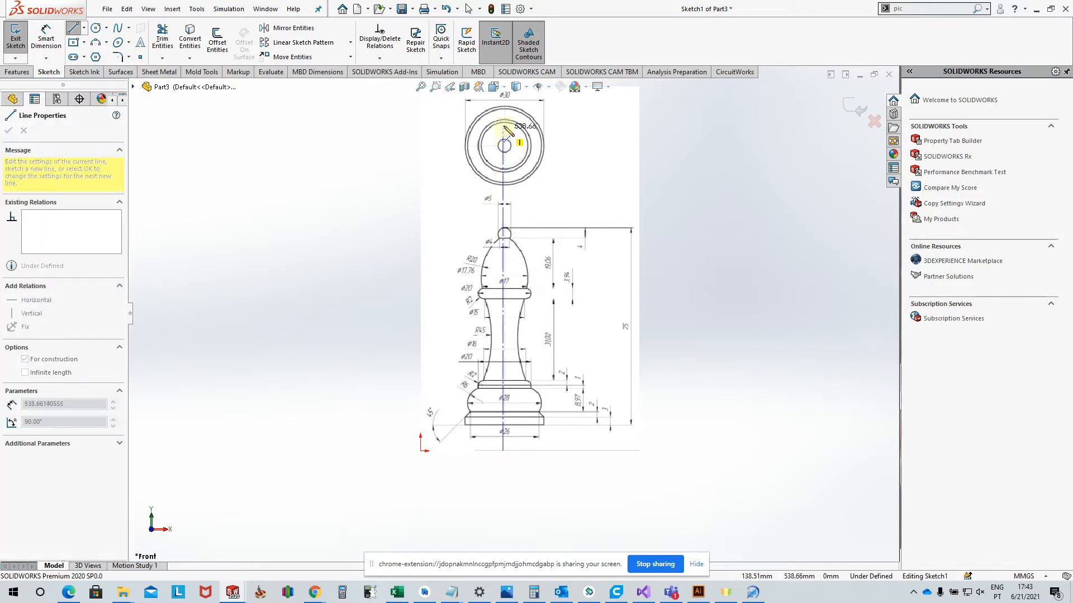
{"action": "left_click", "coordinate": [503, 118]}
{"action": "key", "text": "Escape"}
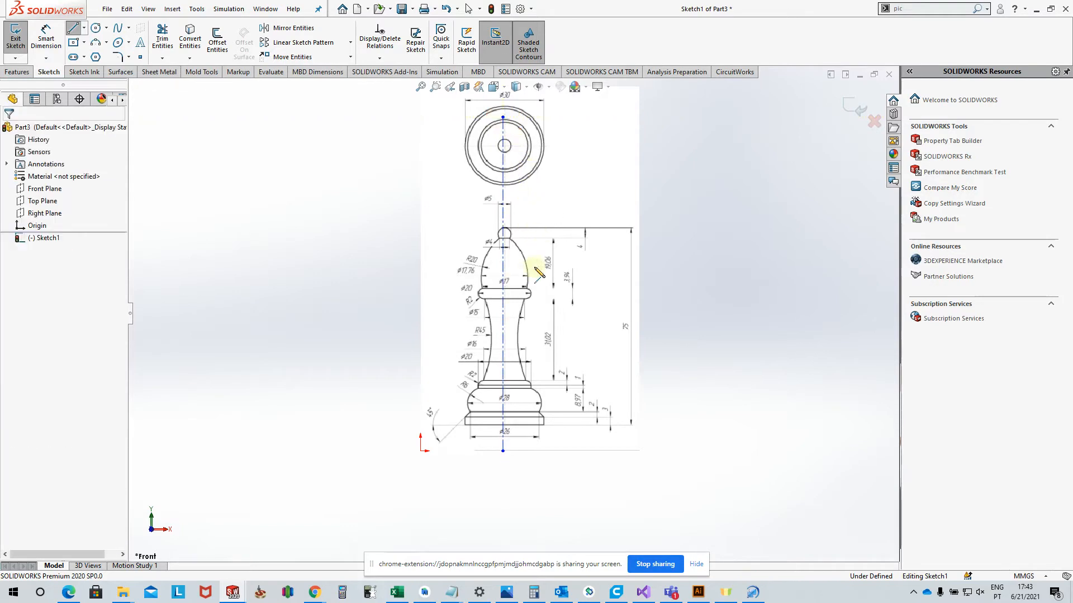
- Trace the base outline with connected lines: bottom edge about 63 mm from the centreline, vertical side, and sloped shoulder about 13 mm long
{"action": "scroll", "coordinate": [506, 293], "scroll_direction": "down", "scroll_amount": 4}
{"action": "scroll", "coordinate": [491, 353], "scroll_direction": "up", "scroll_amount": 3}
{"action": "scroll", "coordinate": [494, 408], "scroll_direction": "down", "scroll_amount": 4}
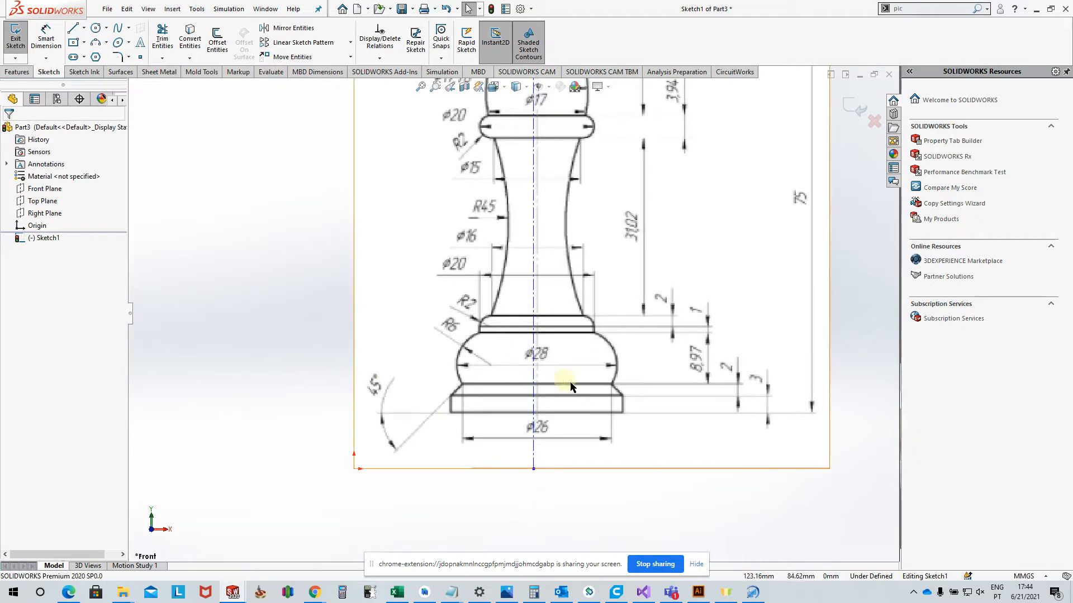
{"action": "scroll", "coordinate": [574, 394], "scroll_direction": "down", "scroll_amount": 3}
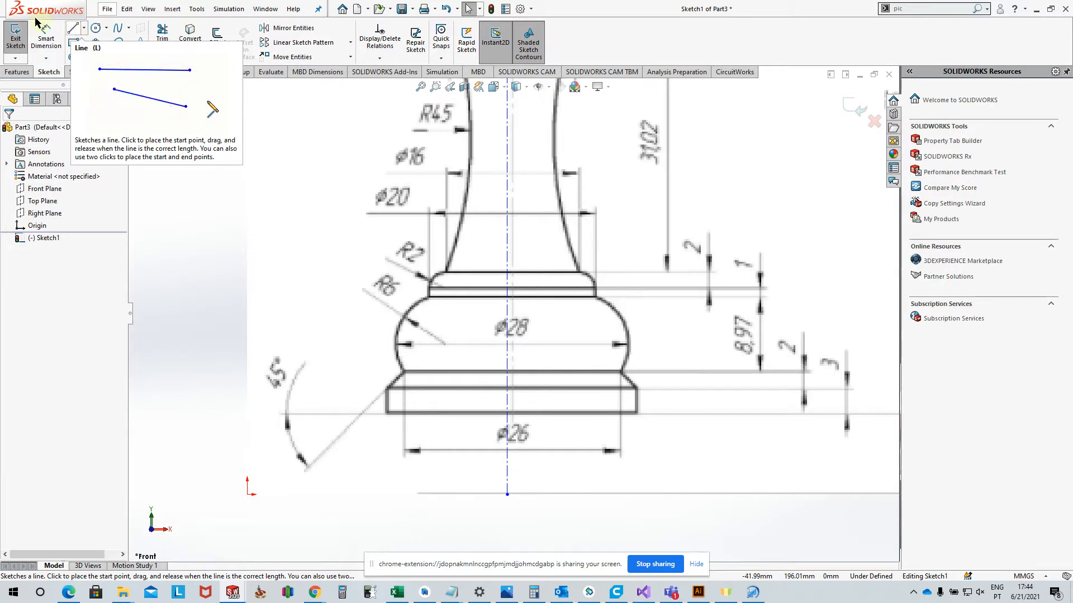
{"action": "left_click", "coordinate": [73, 35]}
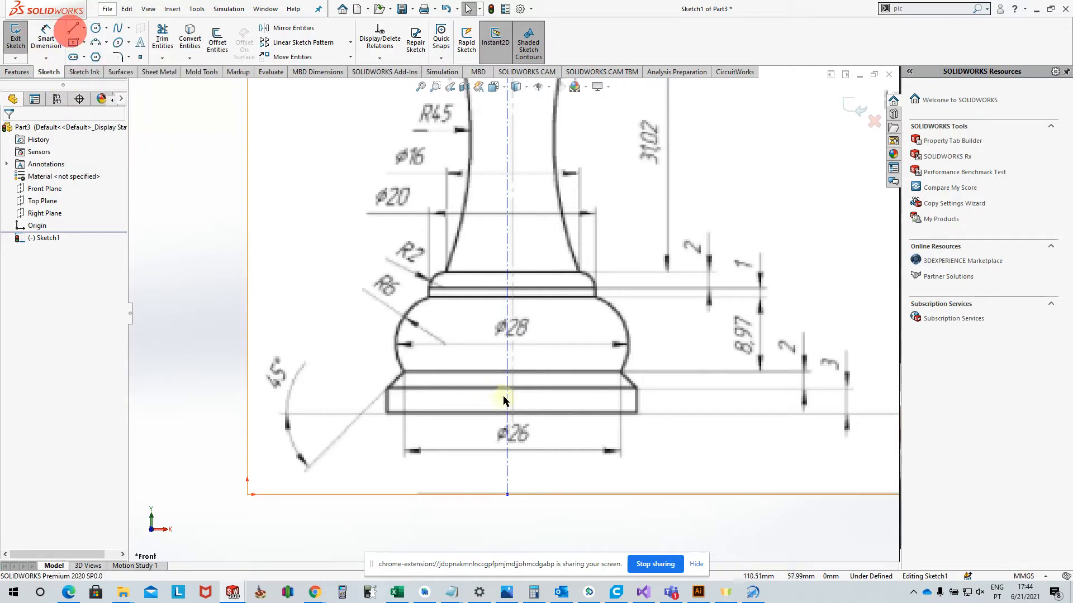
{"action": "left_click", "coordinate": [78, 31]}
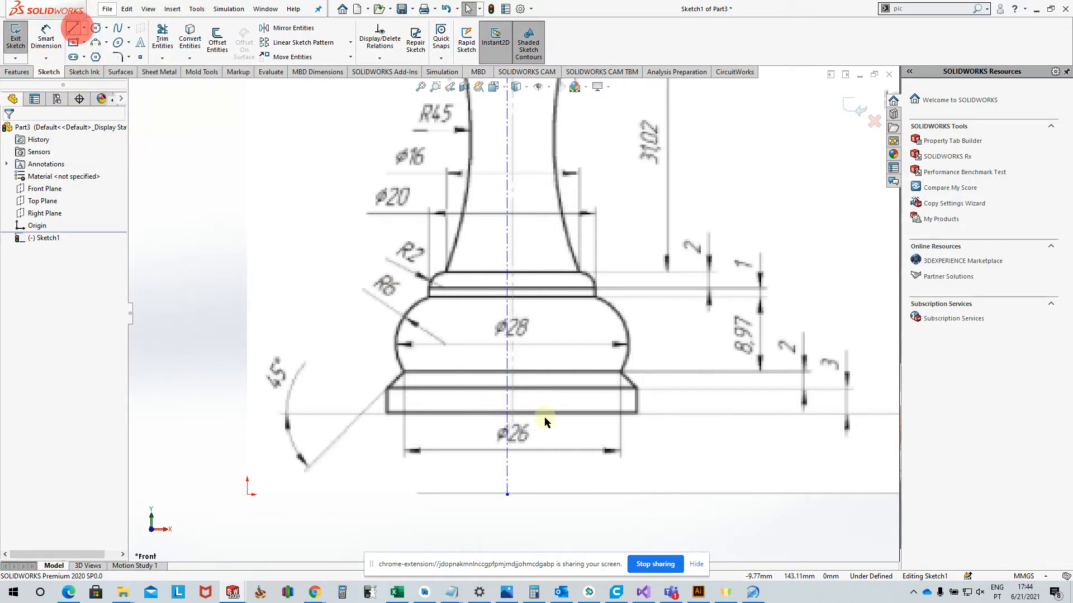
{"action": "left_click", "coordinate": [507, 415]}
{"action": "left_click", "coordinate": [389, 415]}
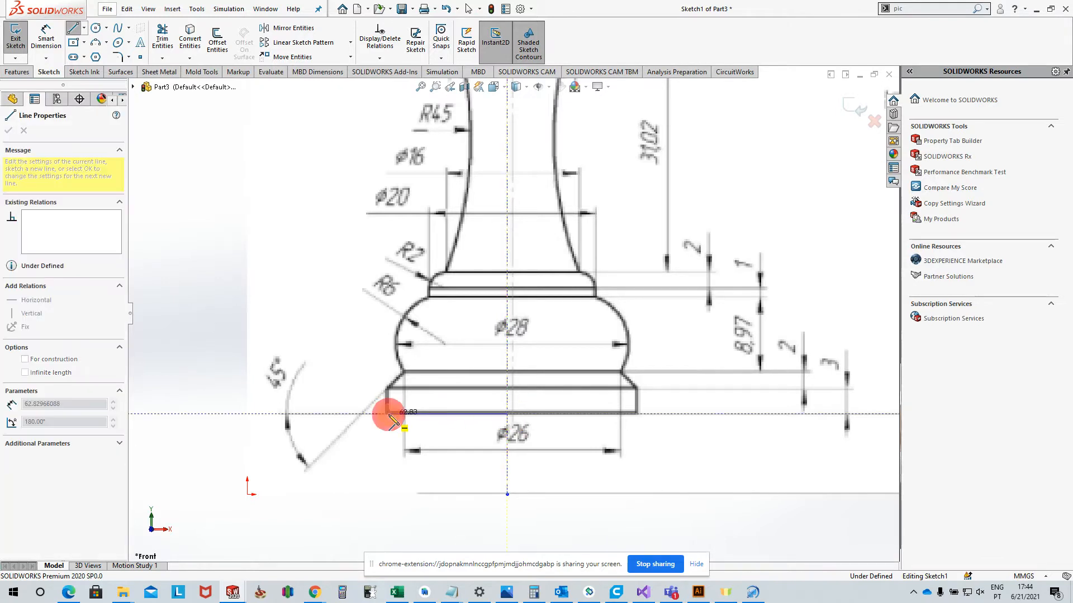
{"action": "left_click", "coordinate": [389, 388]}
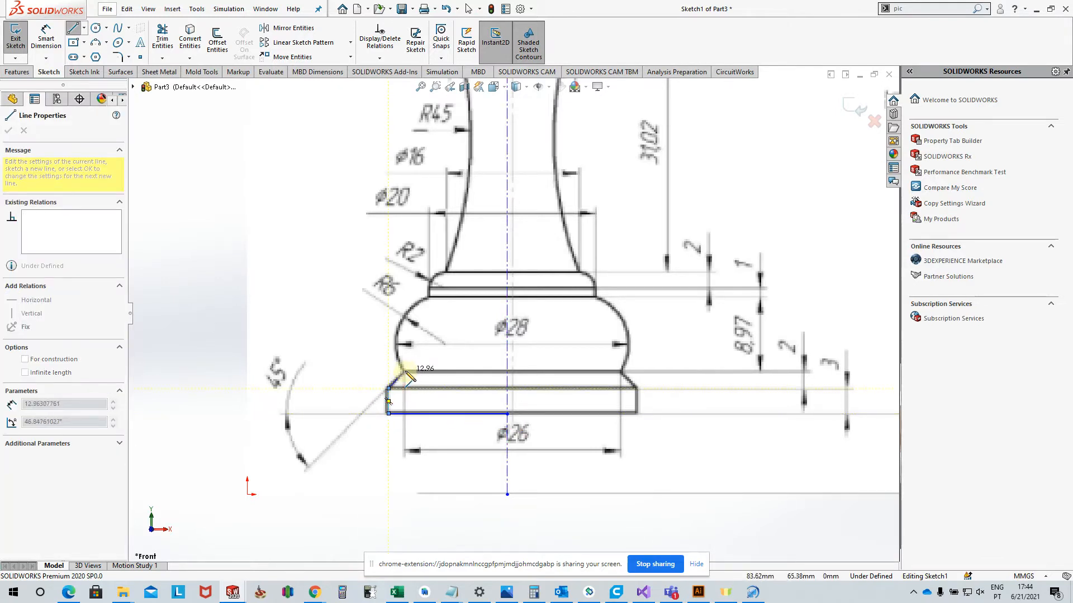
{"action": "left_click", "coordinate": [406, 370]}
{"action": "key", "text": "Escape"}
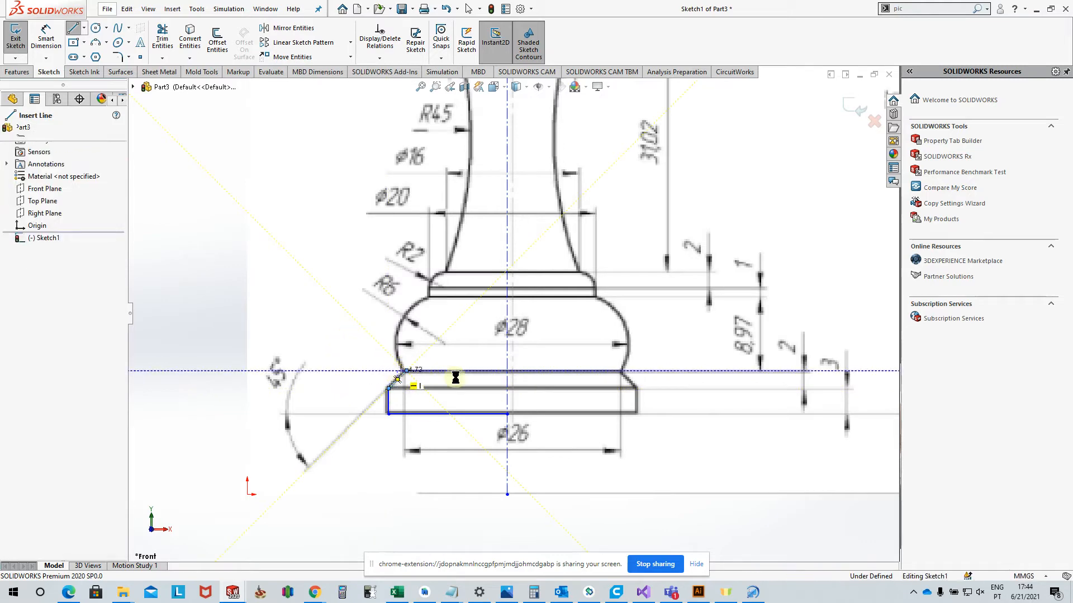
- Trace the R6 bulge above the base with a three-point arc from the sloped shoulder's end to the lower collar's bottom corner
{"action": "scroll", "coordinate": [414, 383], "scroll_direction": "down", "scroll_amount": 4}
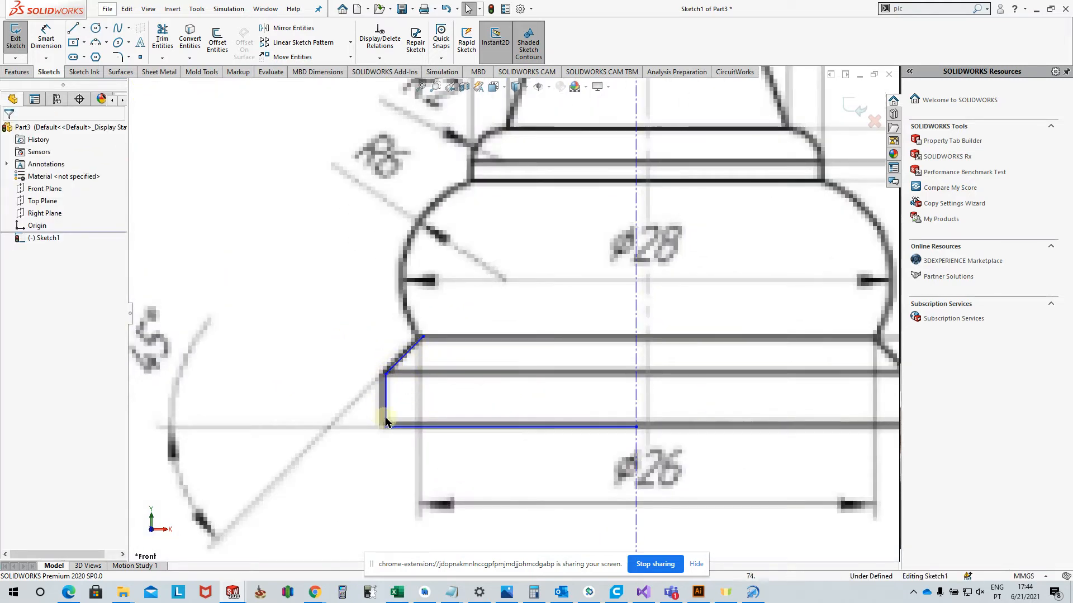
{"action": "left_click", "coordinate": [96, 44]}
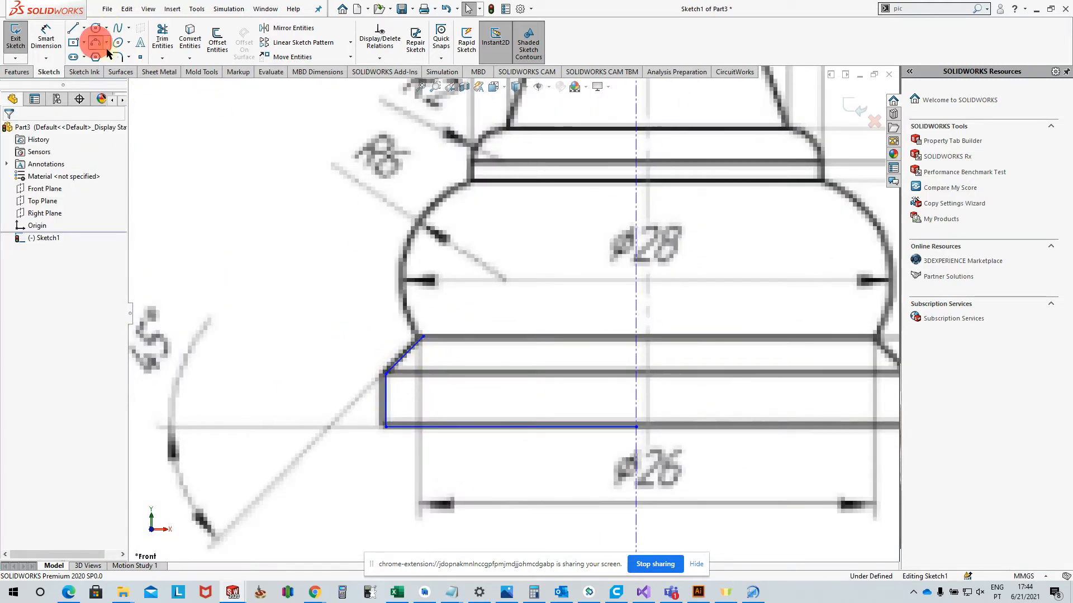
{"action": "left_click", "coordinate": [423, 337]}
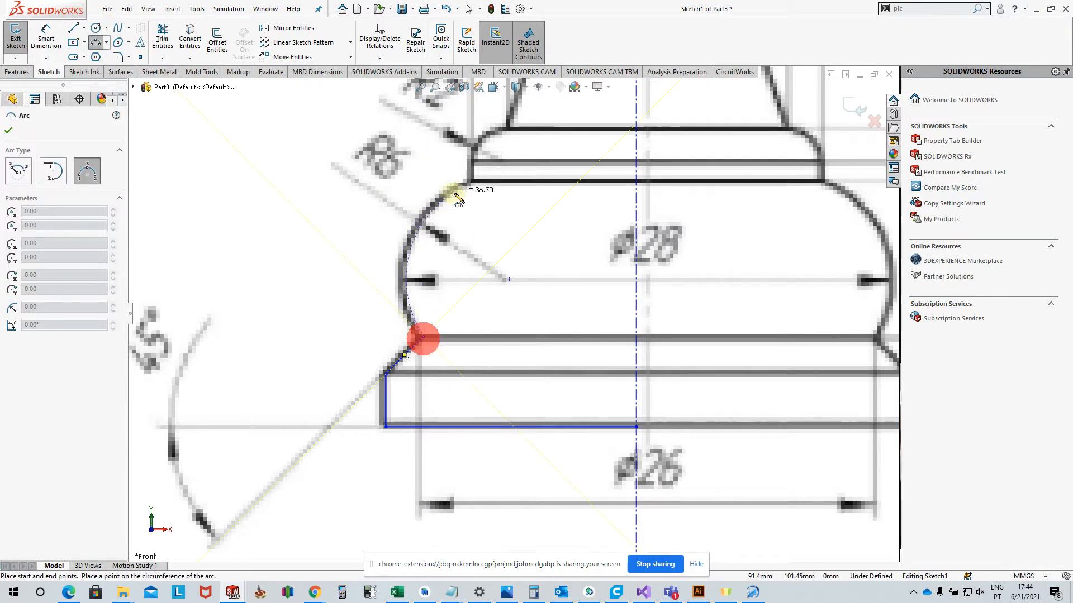
{"action": "left_click", "coordinate": [470, 181]}
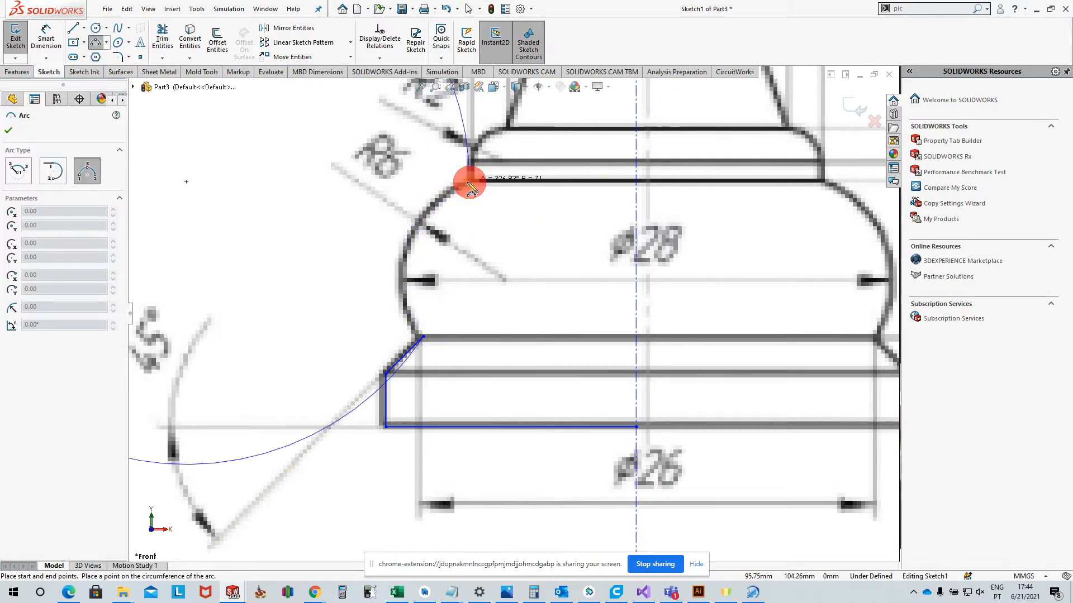
{"action": "left_click", "coordinate": [403, 246]}
{"action": "key", "text": "Escape"}
- Draw the lower collar's short vertical side line upward from the end of the bulge arc
{"action": "scroll", "coordinate": [468, 189], "scroll_direction": "up", "scroll_amount": 3}
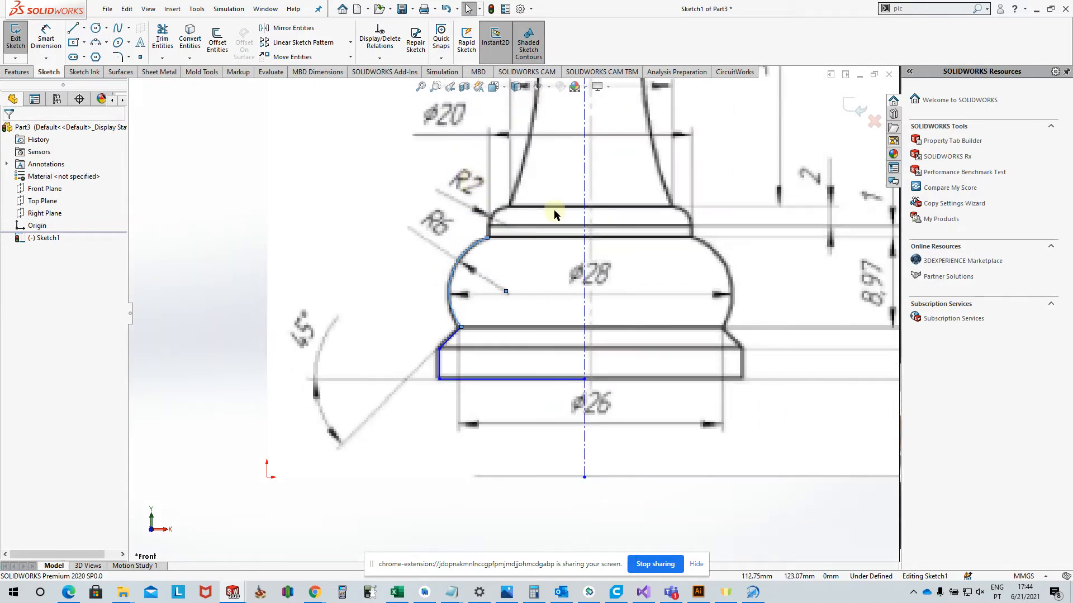
{"action": "scroll", "coordinate": [554, 209], "scroll_direction": "down", "scroll_amount": 5}
{"action": "left_click", "coordinate": [72, 27]}
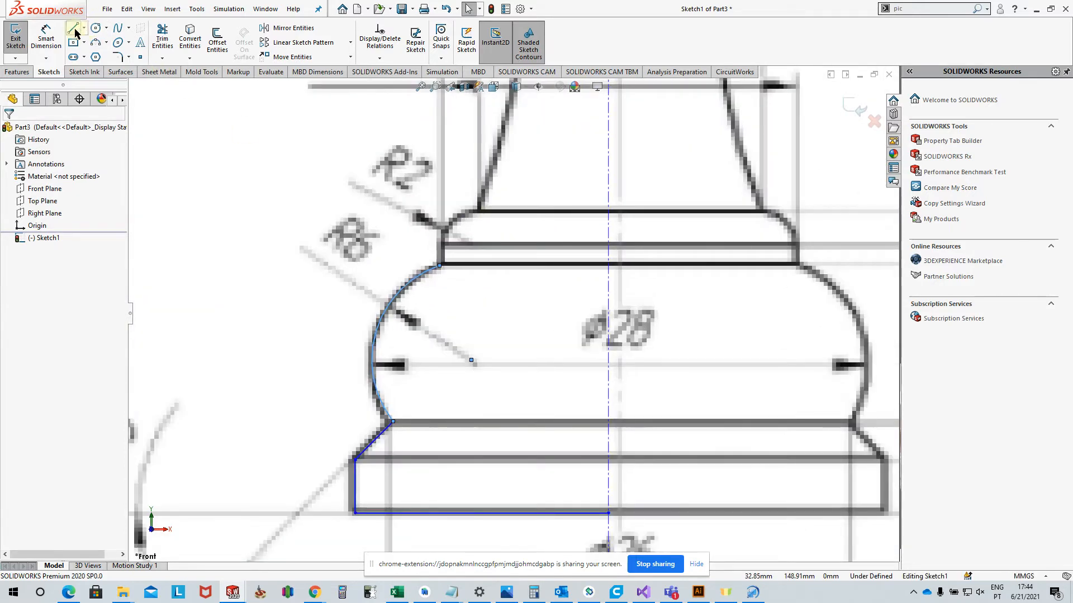
{"action": "left_click", "coordinate": [441, 266]}
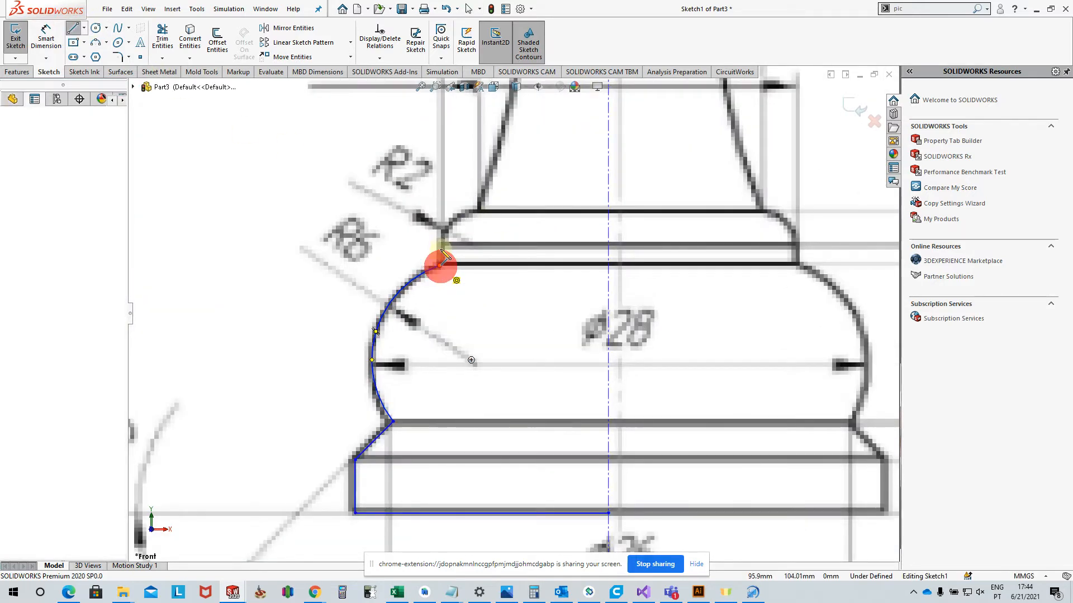
{"action": "left_click", "coordinate": [441, 244]}
{"action": "key", "text": "Escape"}
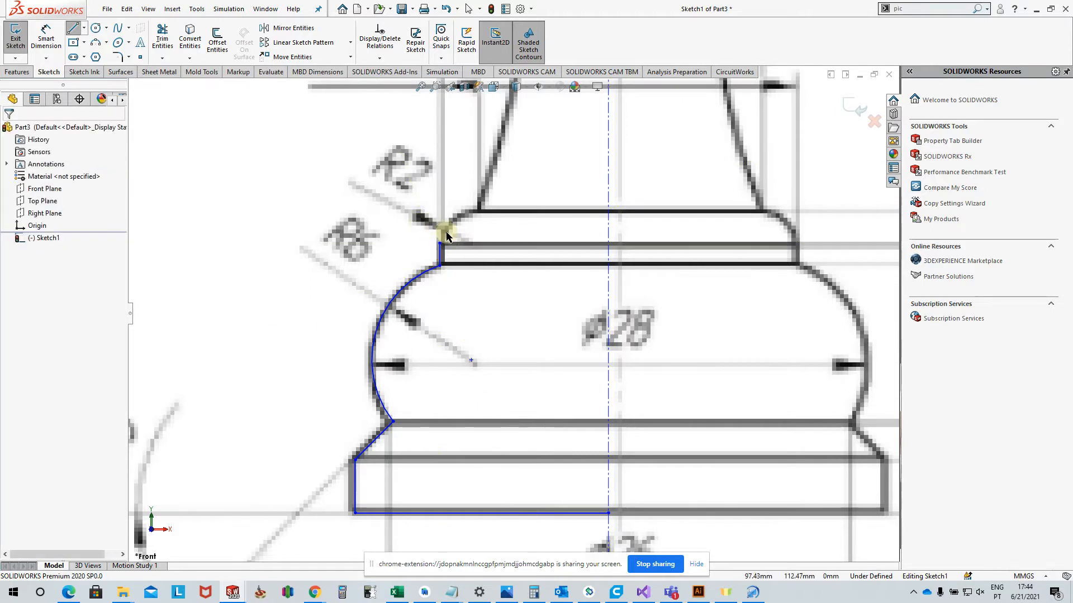
- Trace the lower collar's R2 rounding with a three-point arc of about 8.2 mm radius, ending at the foot of the neck
{"action": "left_click", "coordinate": [96, 41]}
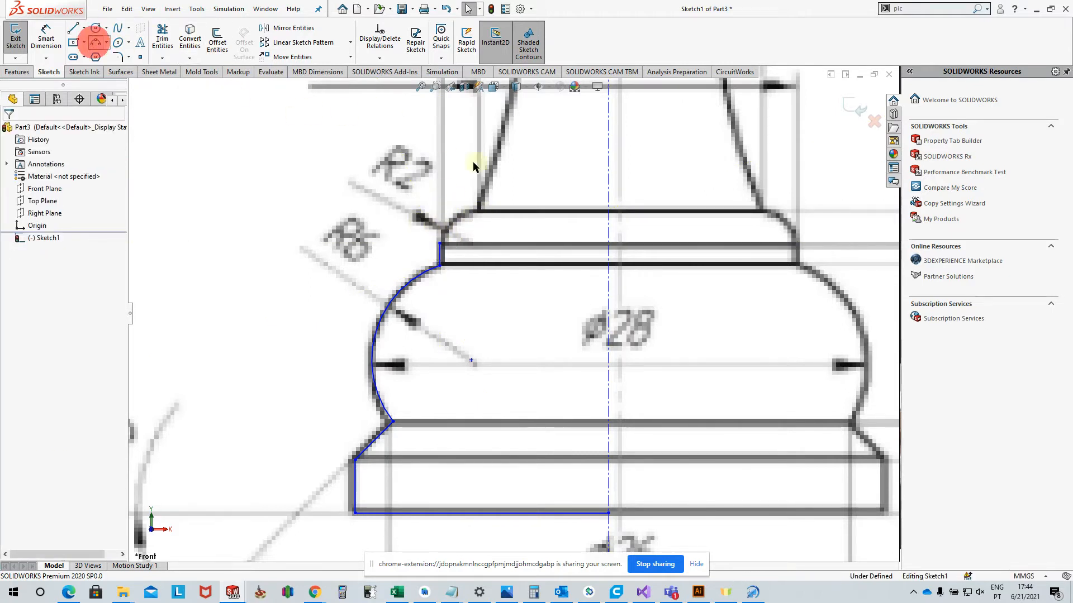
{"action": "left_click", "coordinate": [439, 254]}
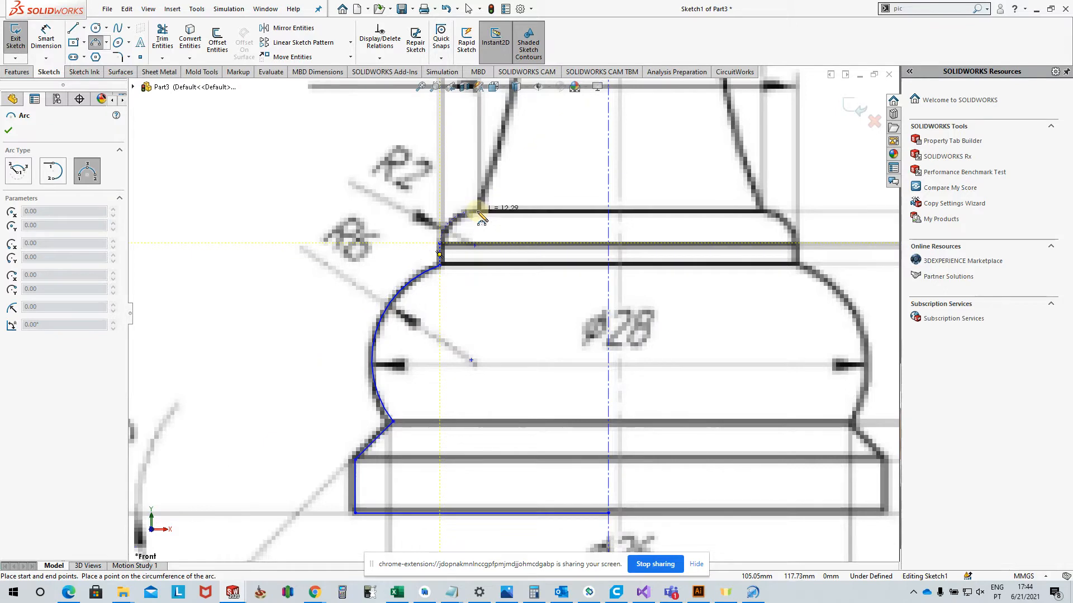
{"action": "left_click", "coordinate": [479, 212]}
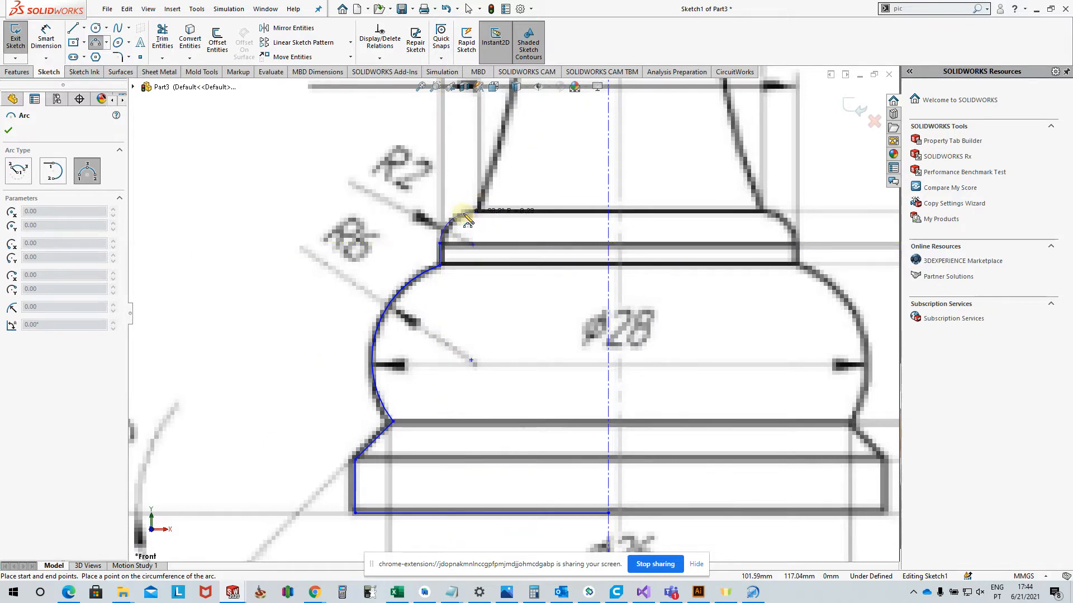
{"action": "left_click", "coordinate": [463, 214]}
{"action": "key", "text": "Escape"}
{"action": "key", "text": "f"}
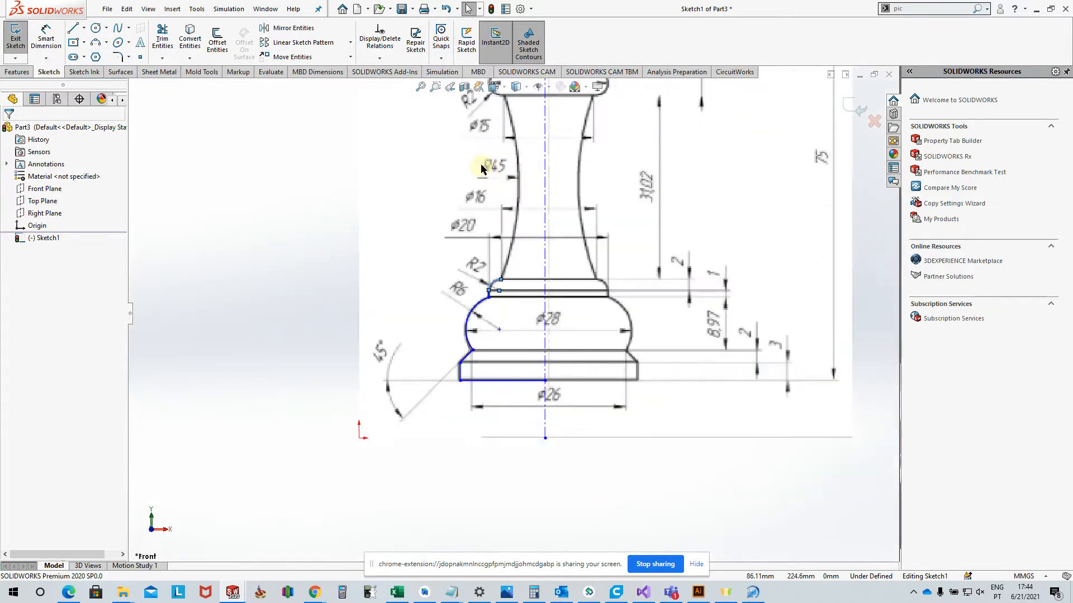
{"action": "scroll", "coordinate": [503, 210], "scroll_direction": "down", "scroll_amount": 3}
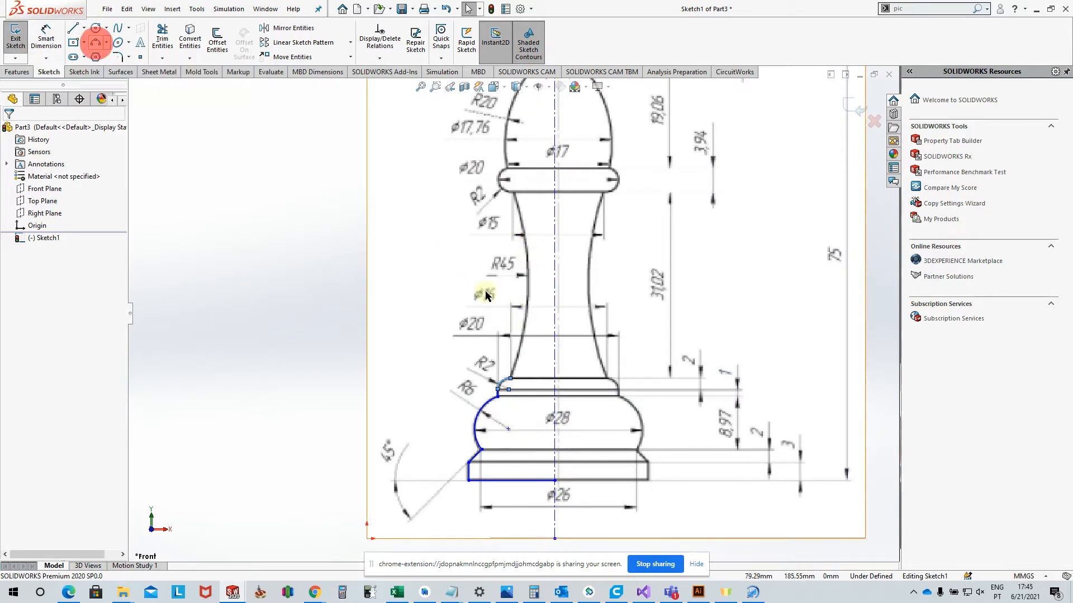
{"action": "scroll", "coordinate": [531, 403], "scroll_direction": "down", "scroll_amount": 2}
{"action": "scroll", "coordinate": [536, 405], "scroll_direction": "down", "scroll_amount": 5}
{"action": "scroll", "coordinate": [479, 261], "scroll_direction": "up", "scroll_amount": 7}
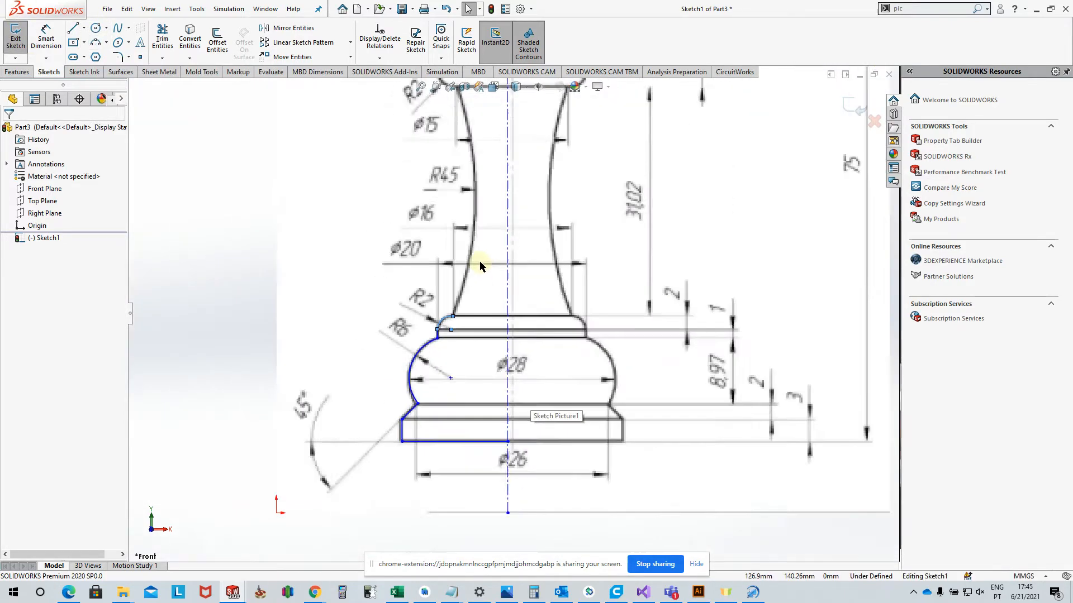
{"action": "scroll", "coordinate": [476, 150], "scroll_direction": "down", "scroll_amount": 3}
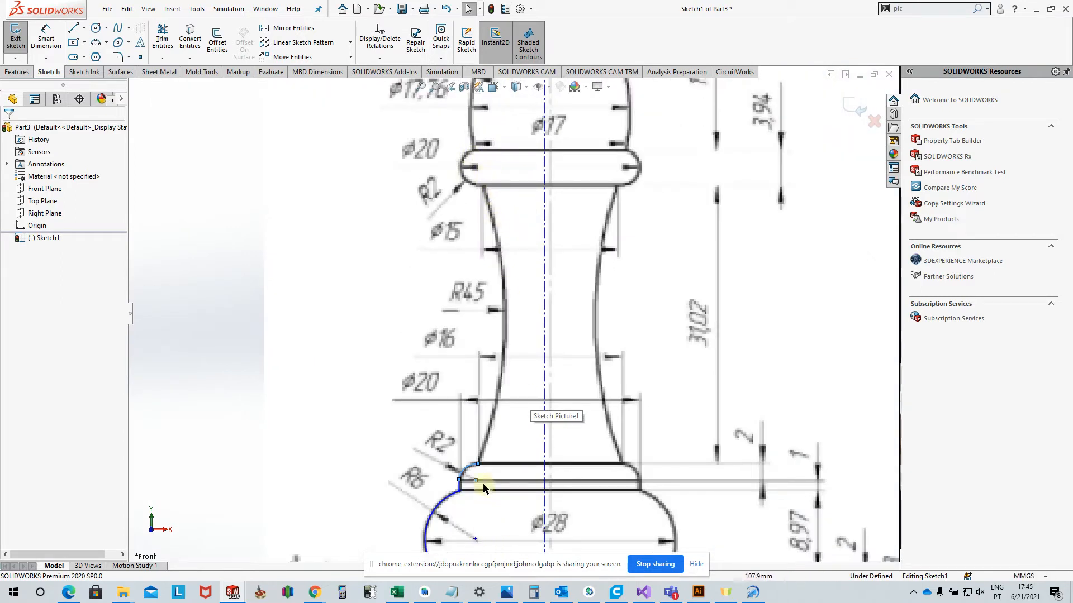
{"action": "left_click", "coordinate": [95, 43]}
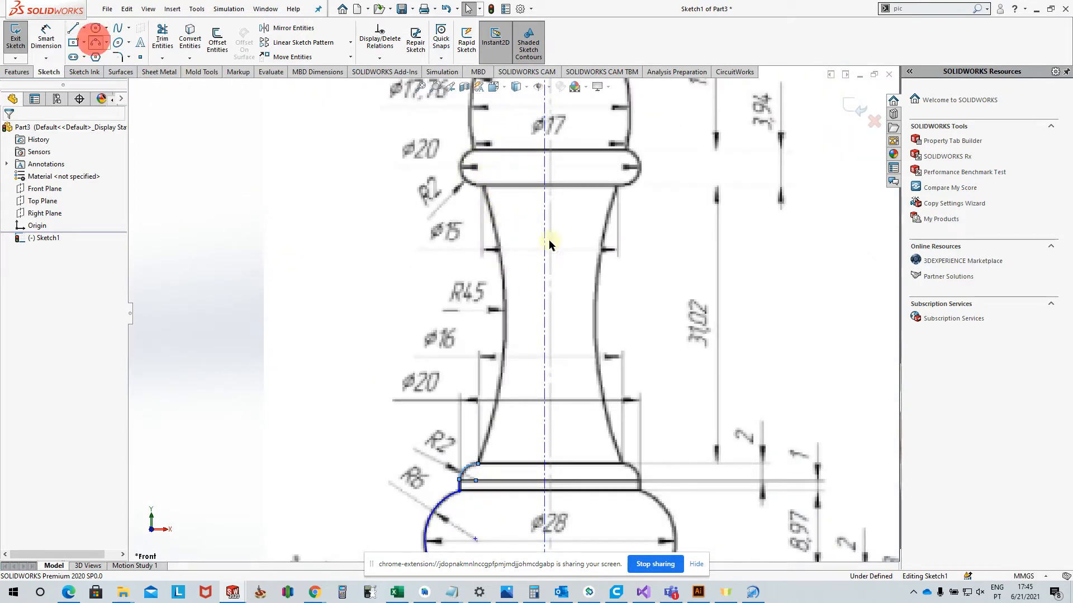
{"action": "left_click", "coordinate": [486, 189]}
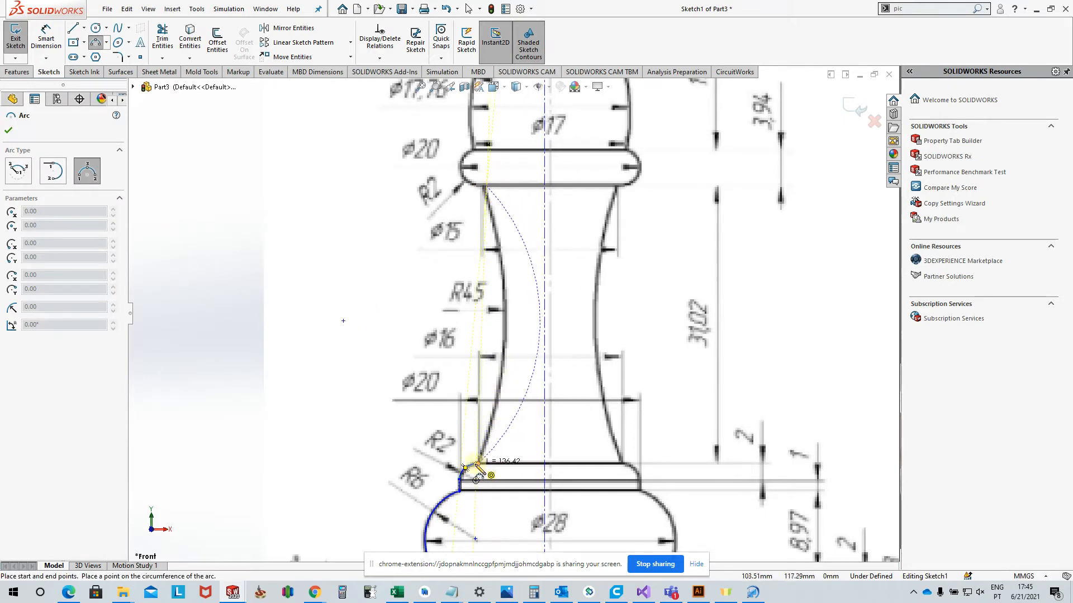
{"action": "left_click", "coordinate": [478, 464]}
{"action": "key", "text": "Escape"}
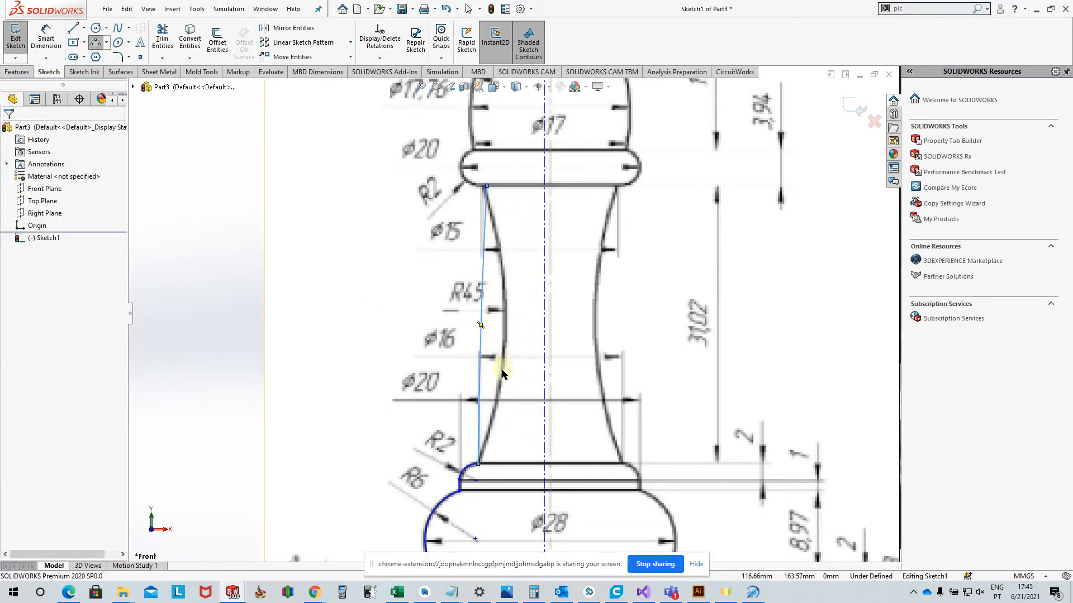
- Trace the concave R45 neck with a three-point arc of about 192 mm radius, from the lower collar's arc up to the upper collar
{"action": "left_click", "coordinate": [96, 42]}
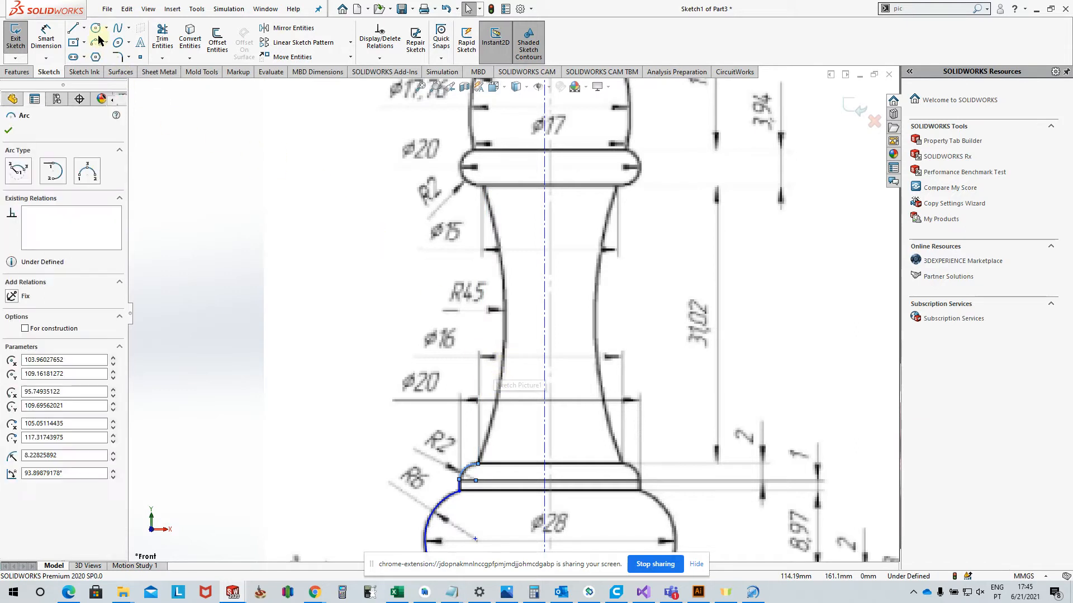
{"action": "left_click", "coordinate": [478, 464]}
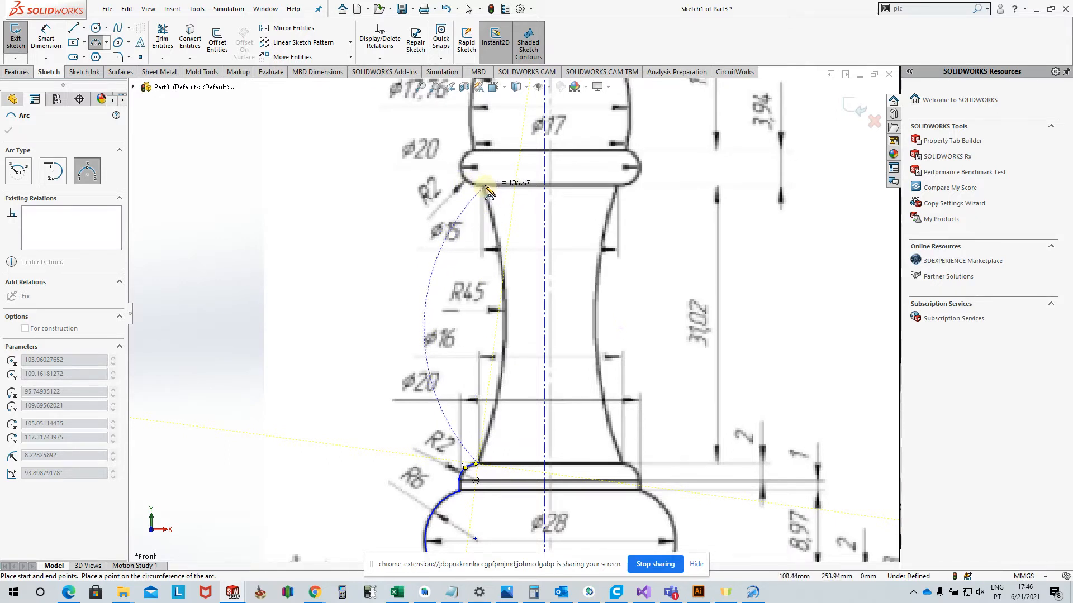
{"action": "left_click", "coordinate": [484, 187]}
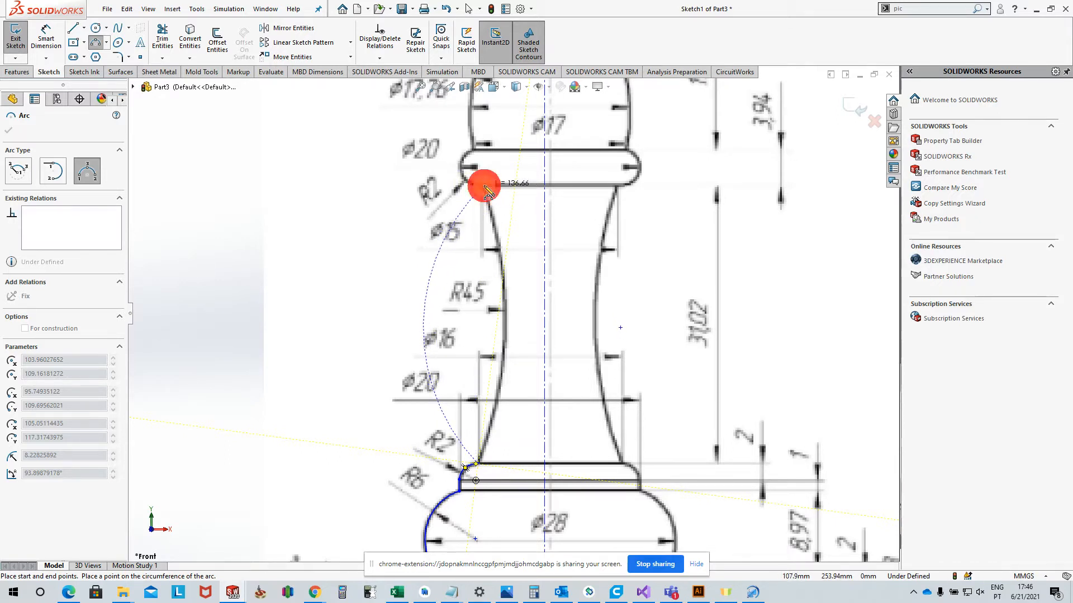
{"action": "left_click", "coordinate": [505, 343]}
- Draw a short horizontal line outward from the neck arc's upper end along the underside of the upper collar
{"action": "scroll", "coordinate": [557, 254], "scroll_direction": "up", "scroll_amount": 3}
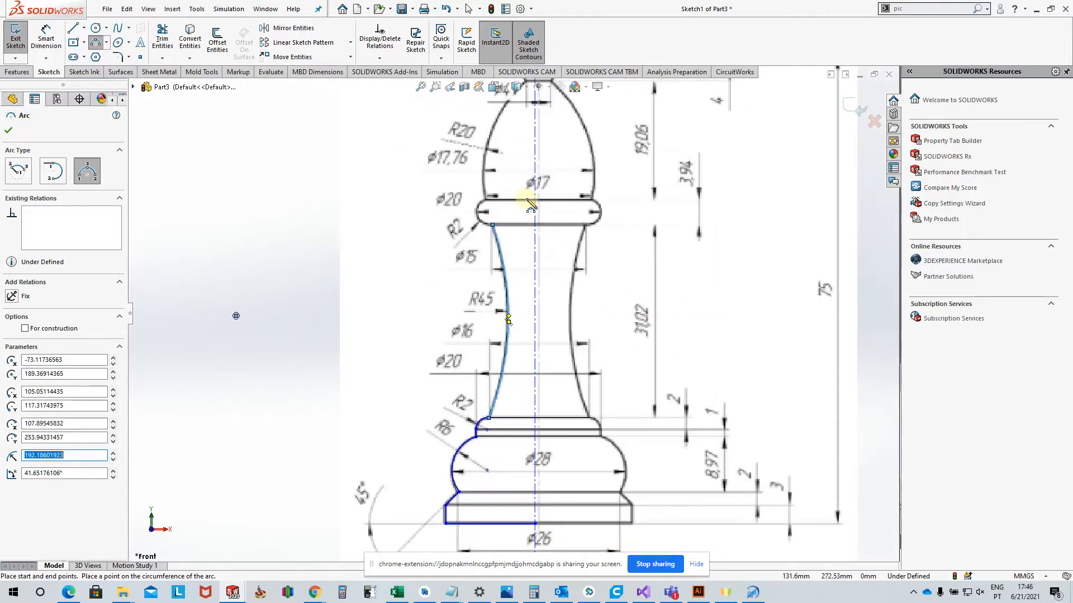
{"action": "scroll", "coordinate": [479, 275], "scroll_direction": "down", "scroll_amount": 6}
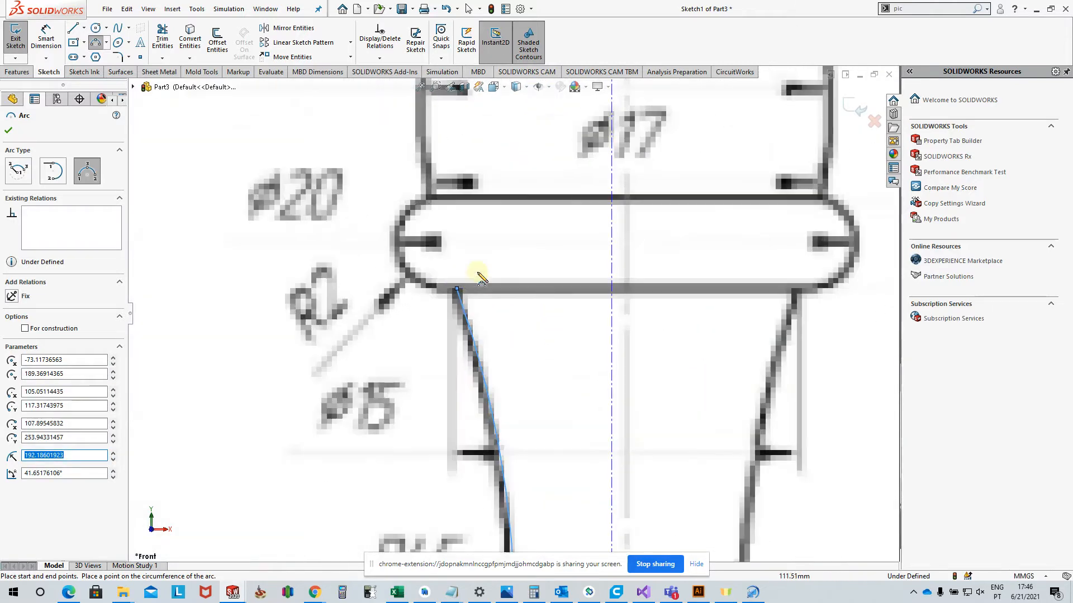
{"action": "left_click", "coordinate": [72, 28]}
{"action": "left_click", "coordinate": [457, 289]}
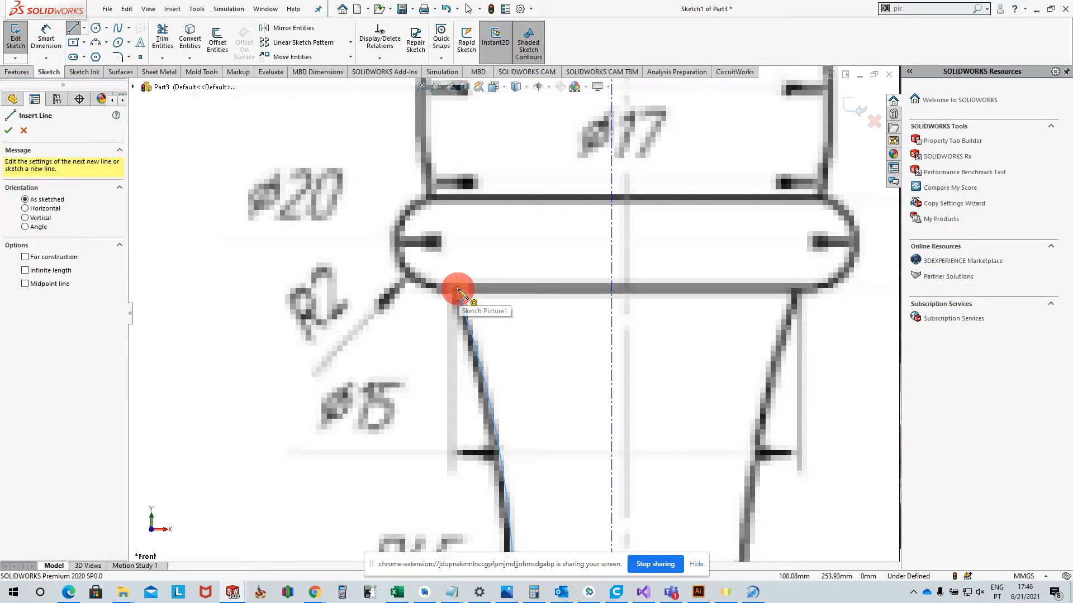
{"action": "left_click", "coordinate": [434, 289]}
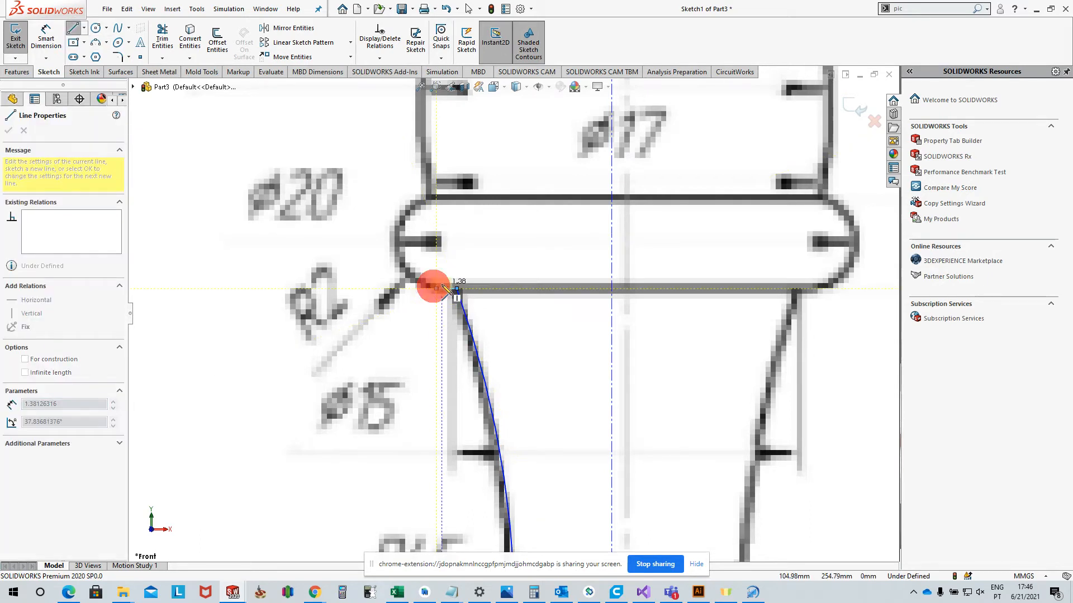
{"action": "key", "text": "Escape"}
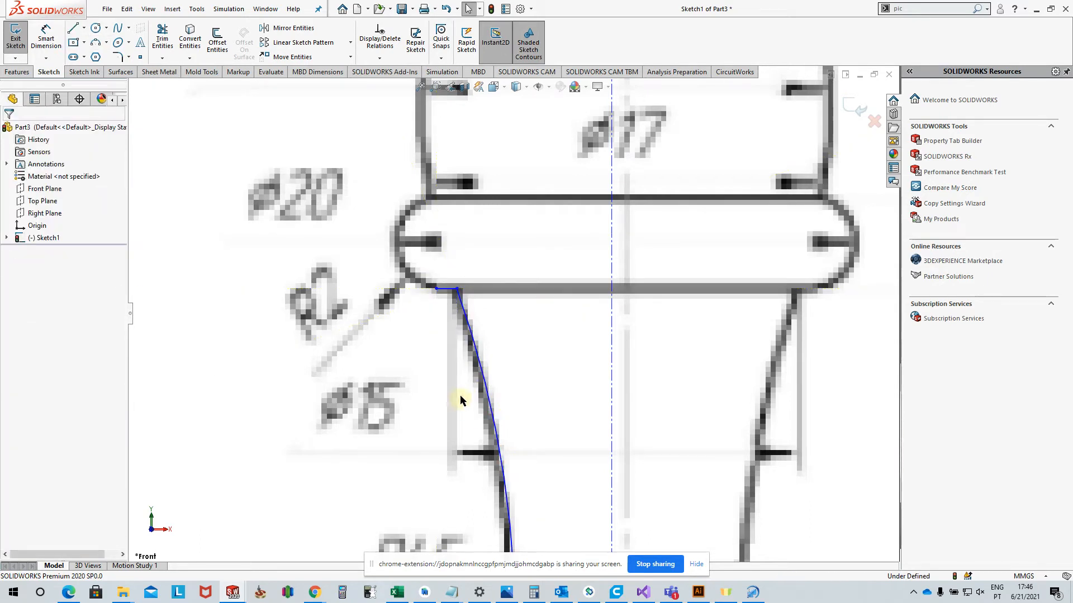
- Trace the upper collar's rounded R2 edge with a three-point arc of about 9 mm radius, ending at the base of the head
{"action": "left_click", "coordinate": [96, 42]}
{"action": "left_click", "coordinate": [436, 288]}
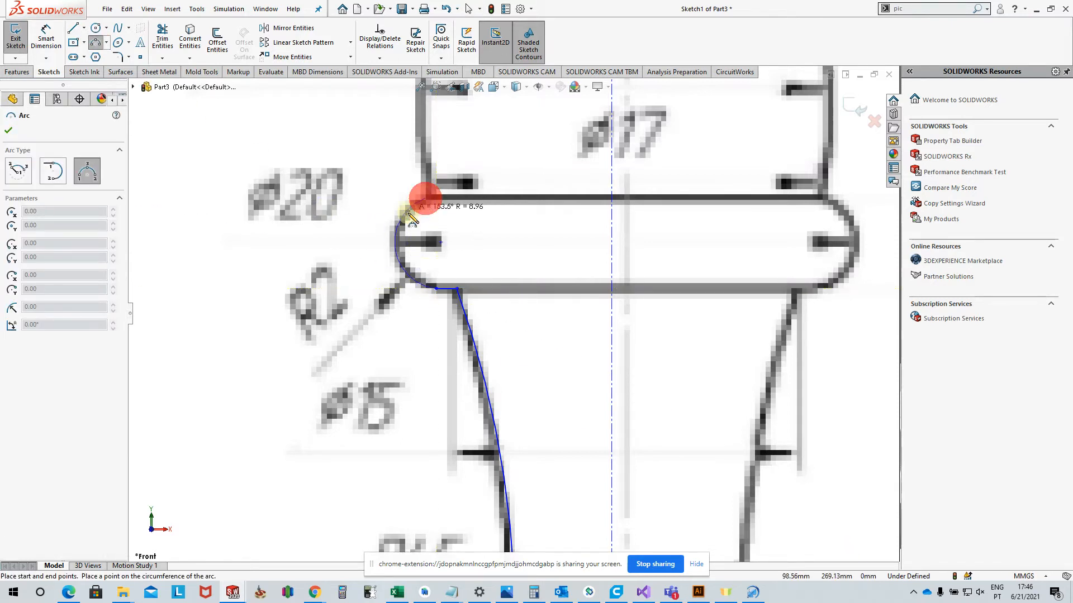
{"action": "left_click", "coordinate": [426, 199]}
{"action": "left_click", "coordinate": [396, 243]}
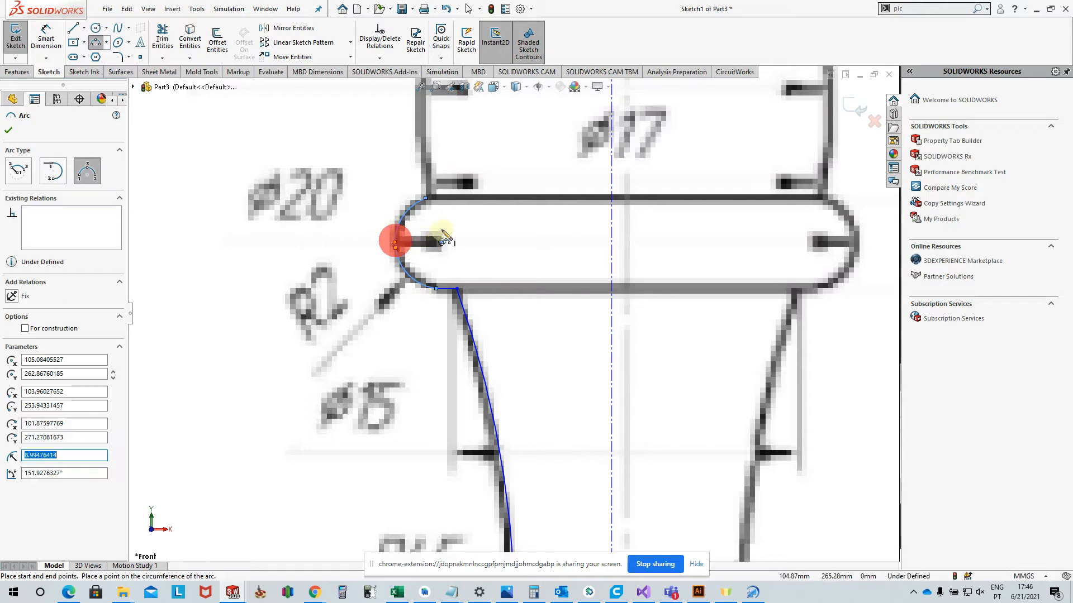
- Trace the head's R20 side with a three-point arc of about 90 mm radius, from the upper collar to the base of the top ball
{"action": "scroll", "coordinate": [447, 232], "scroll_direction": "up", "scroll_amount": 2}
{"action": "scroll", "coordinate": [454, 213], "scroll_direction": "up", "scroll_amount": 5}
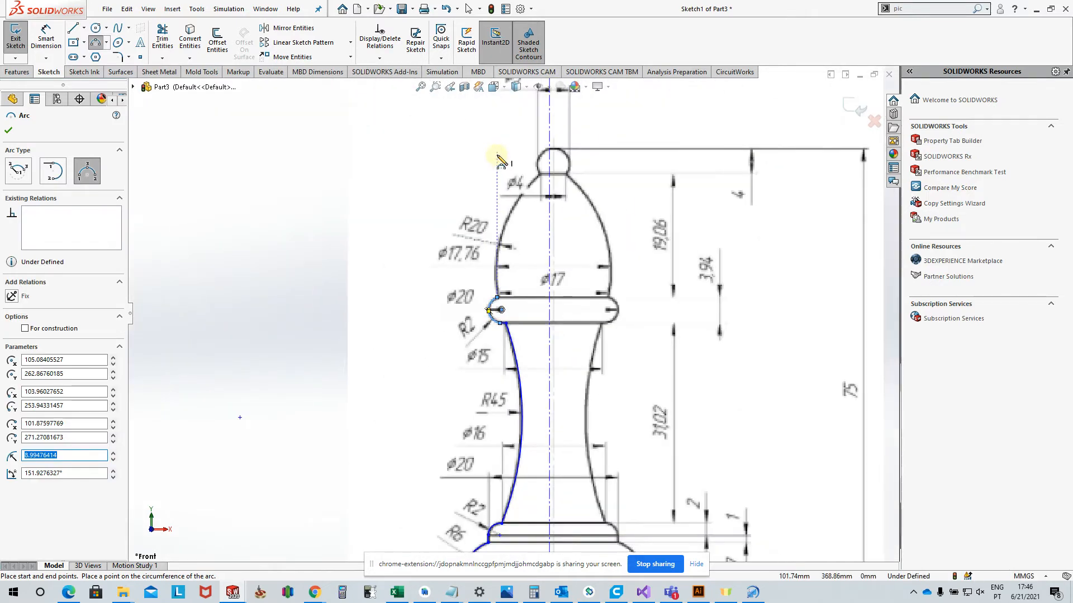
{"action": "scroll", "coordinate": [497, 157], "scroll_direction": "down", "scroll_amount": 2}
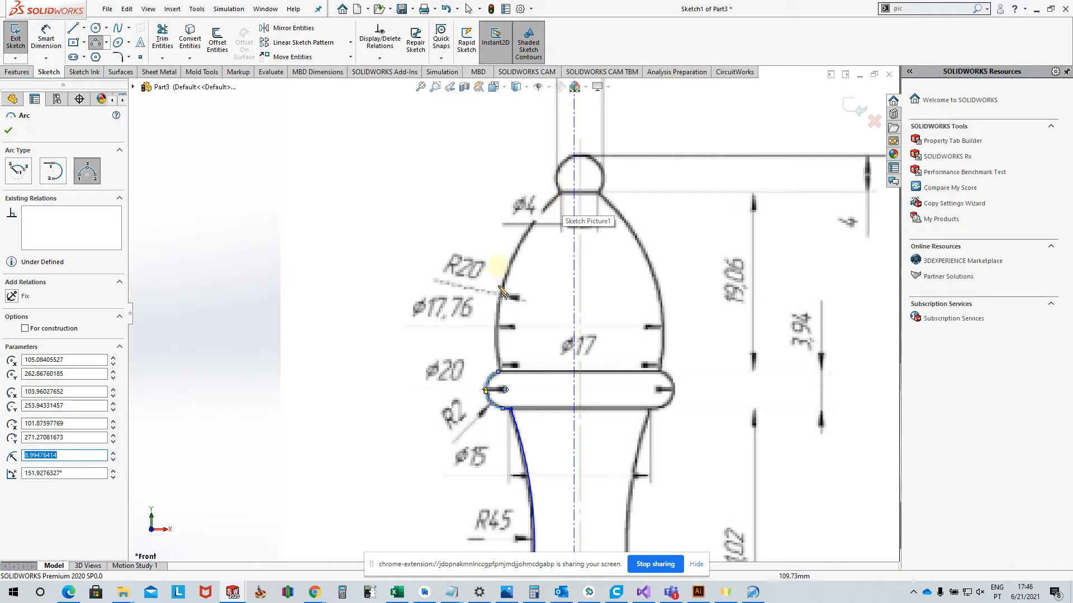
{"action": "left_click", "coordinate": [499, 371]}
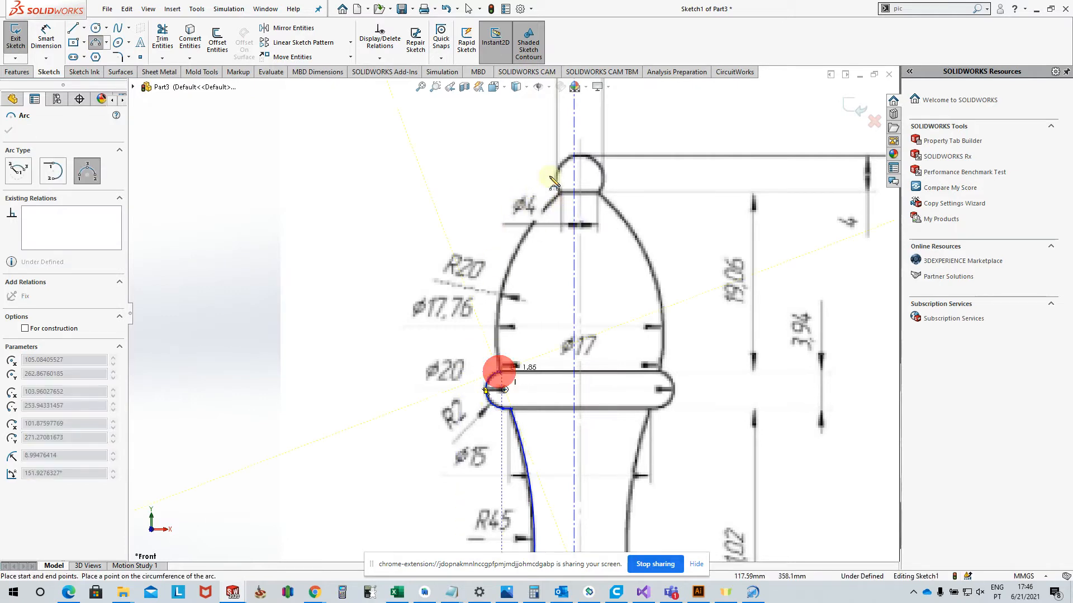
{"action": "left_click", "coordinate": [560, 194]}
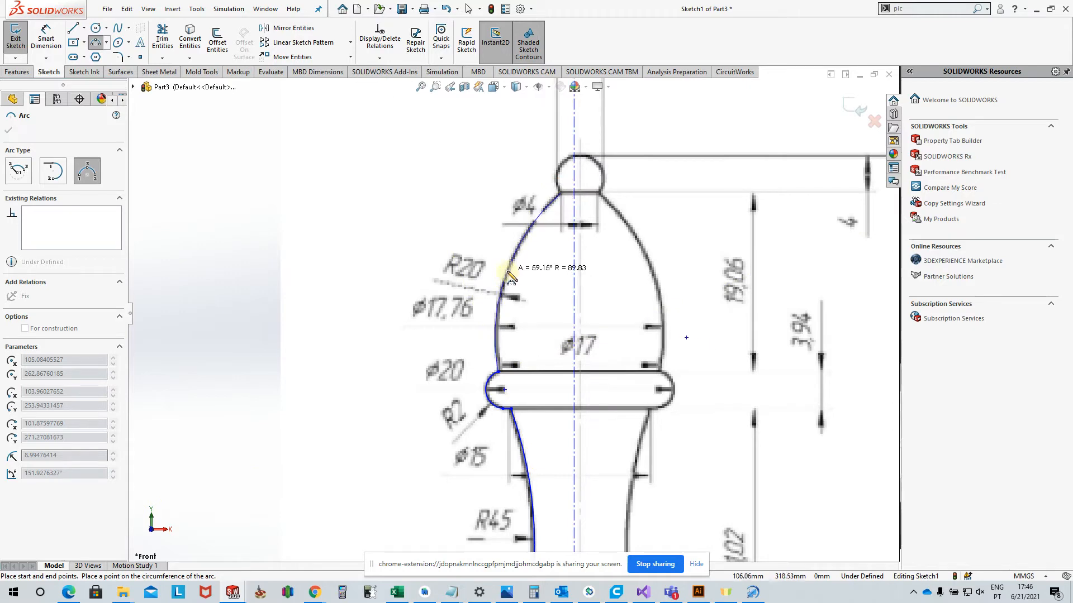
{"action": "left_click", "coordinate": [508, 282]}
- Trace the top ball's outline with a three-point arc of about 10 mm radius, from the head arc's upper end to the centerline
{"action": "scroll", "coordinate": [508, 274], "scroll_direction": "up", "scroll_amount": 1}
{"action": "scroll", "coordinate": [556, 229], "scroll_direction": "down", "scroll_amount": 4}
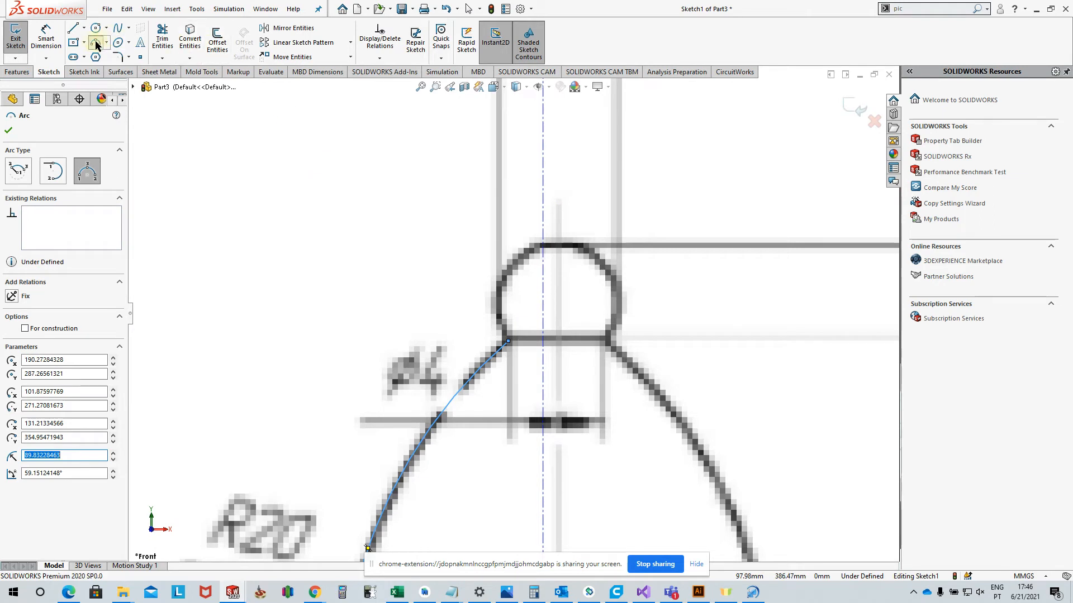
{"action": "left_click", "coordinate": [508, 341]}
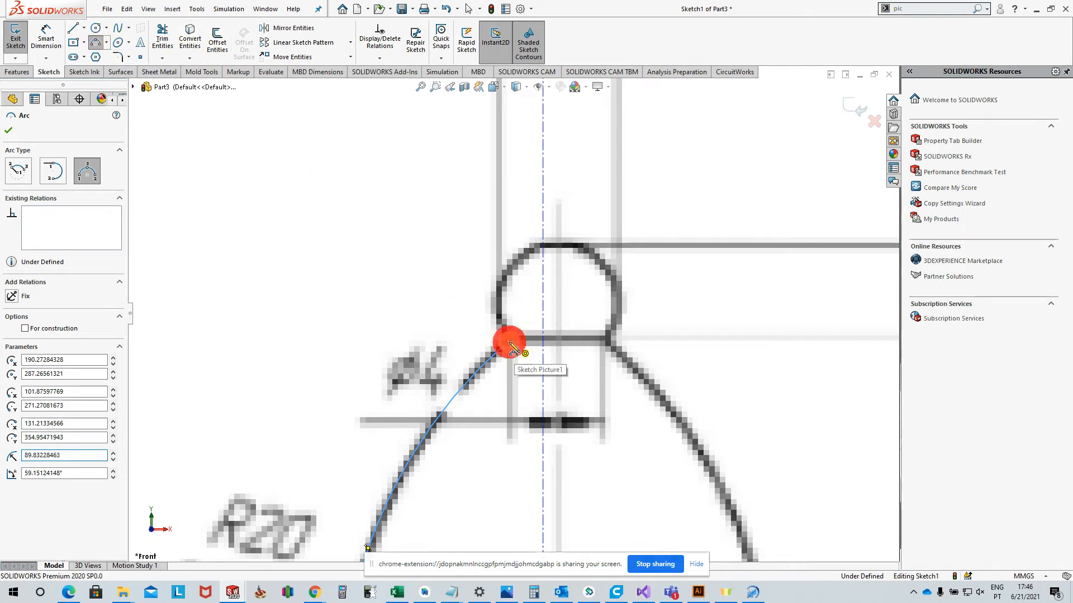
{"action": "left_click", "coordinate": [545, 246]}
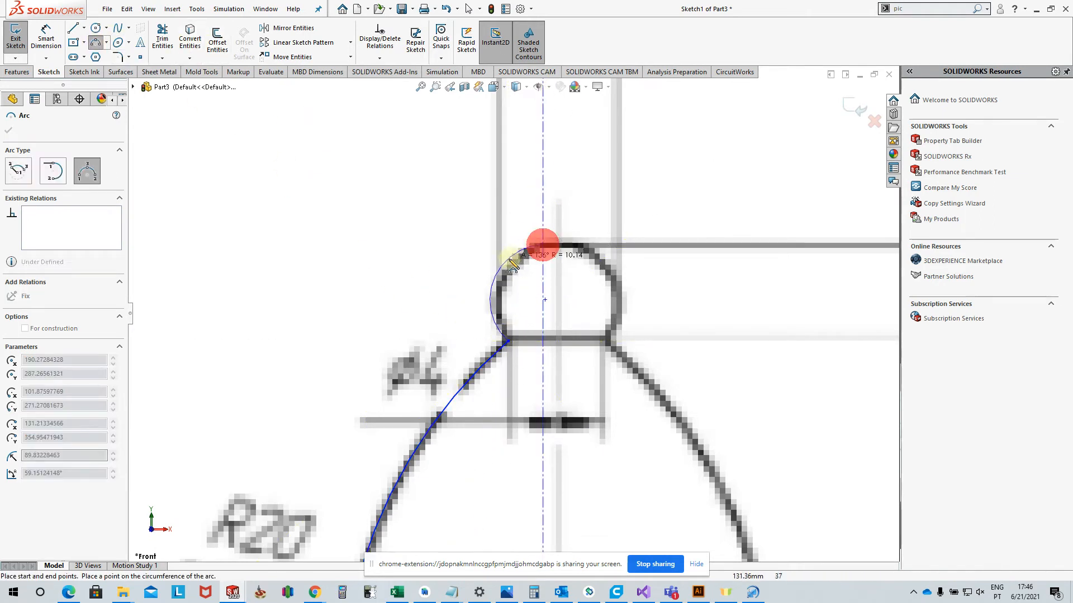
{"action": "left_click", "coordinate": [508, 265]}
{"action": "key", "text": "Escape"}
- Exit the finished profile sketch and clear the selection
{"action": "scroll", "coordinate": [526, 291], "scroll_direction": "up", "scroll_amount": 10}
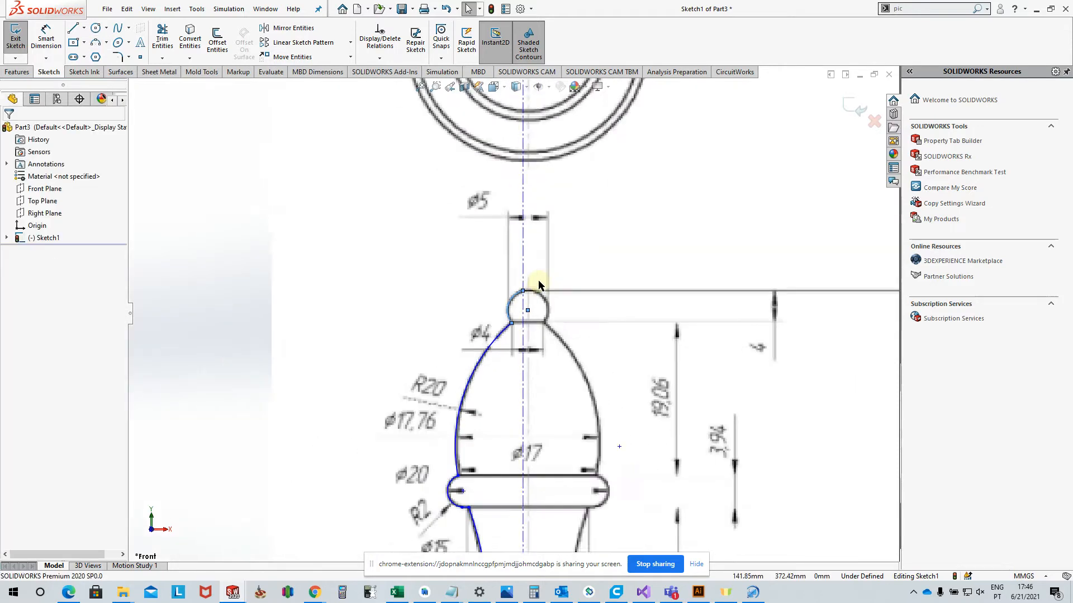
{"action": "scroll", "coordinate": [570, 322], "scroll_direction": "down", "scroll_amount": 3}
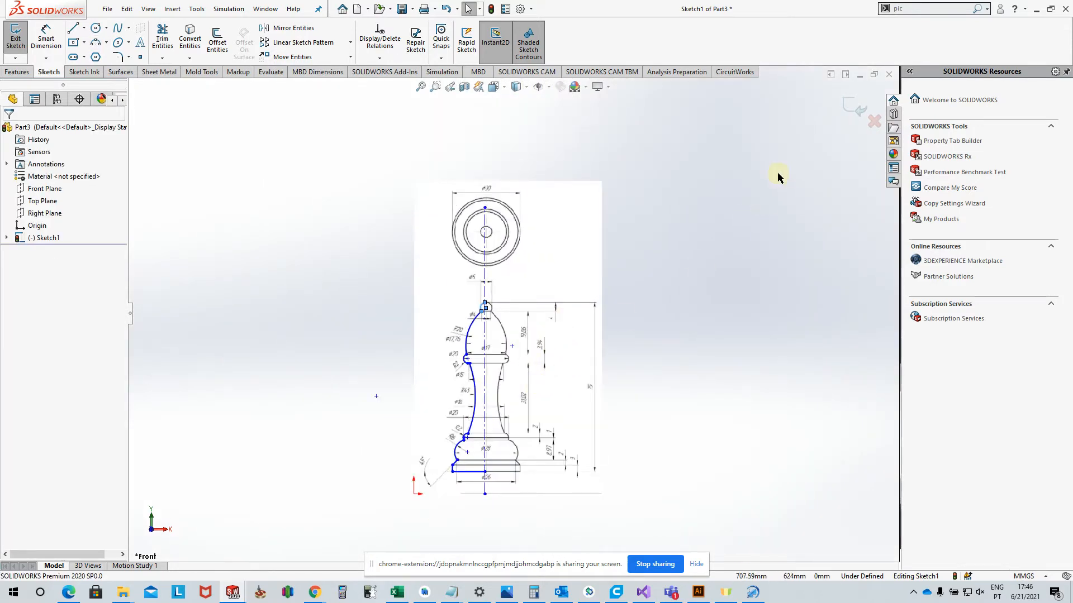
{"action": "left_click", "coordinate": [853, 113]}
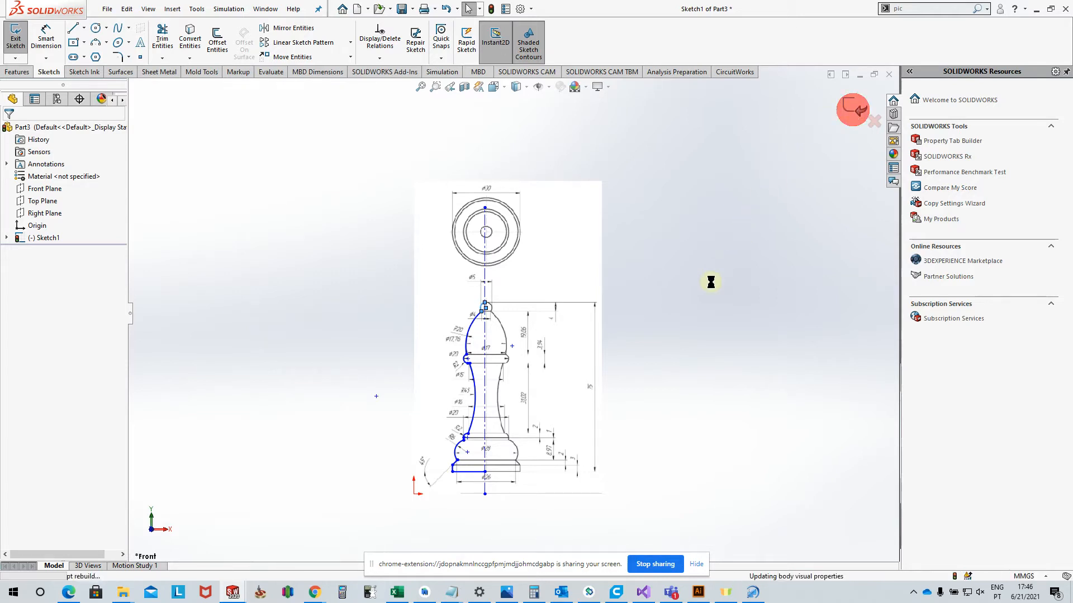
{"action": "left_click", "coordinate": [665, 347]}
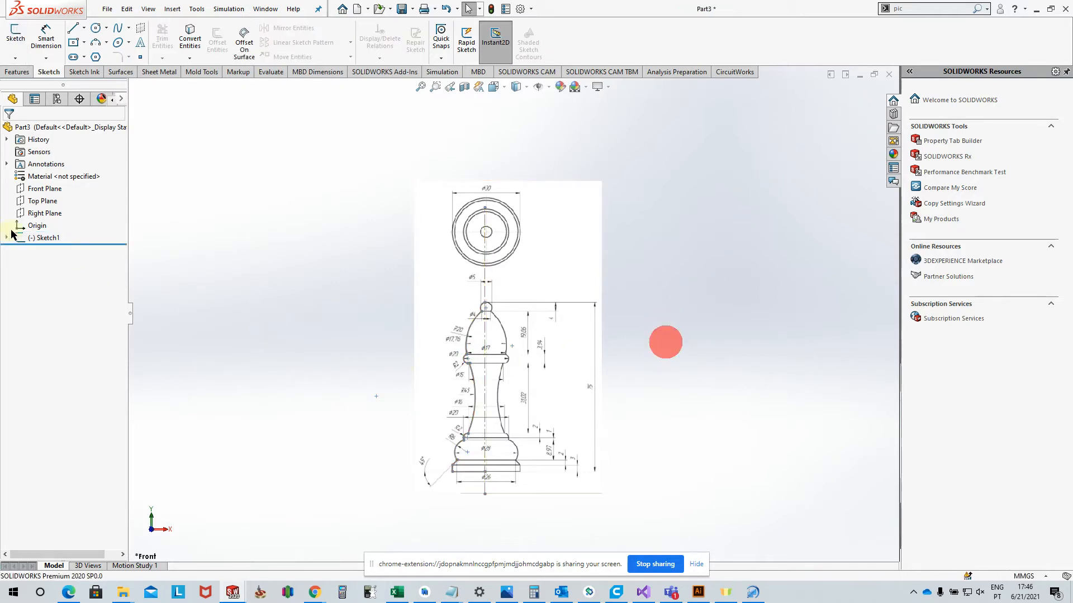
- Revolve the profile sketch 360° about the vertical centre line, letting the open sketch be closed automatically
{"action": "left_click", "coordinate": [17, 72]}
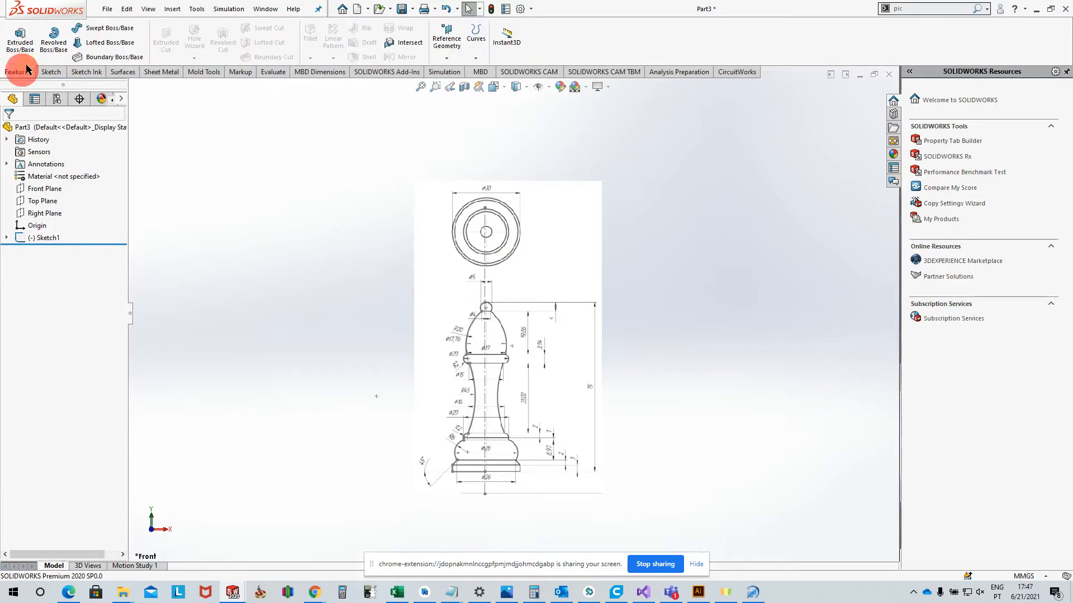
{"action": "left_click", "coordinate": [53, 39]}
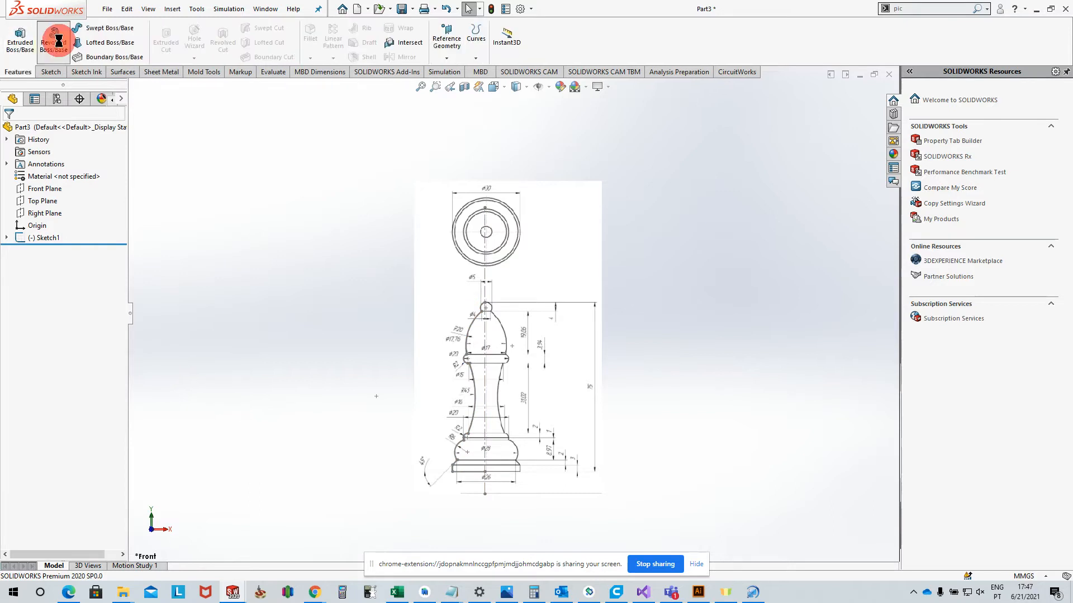
{"action": "left_click", "coordinate": [483, 347]}
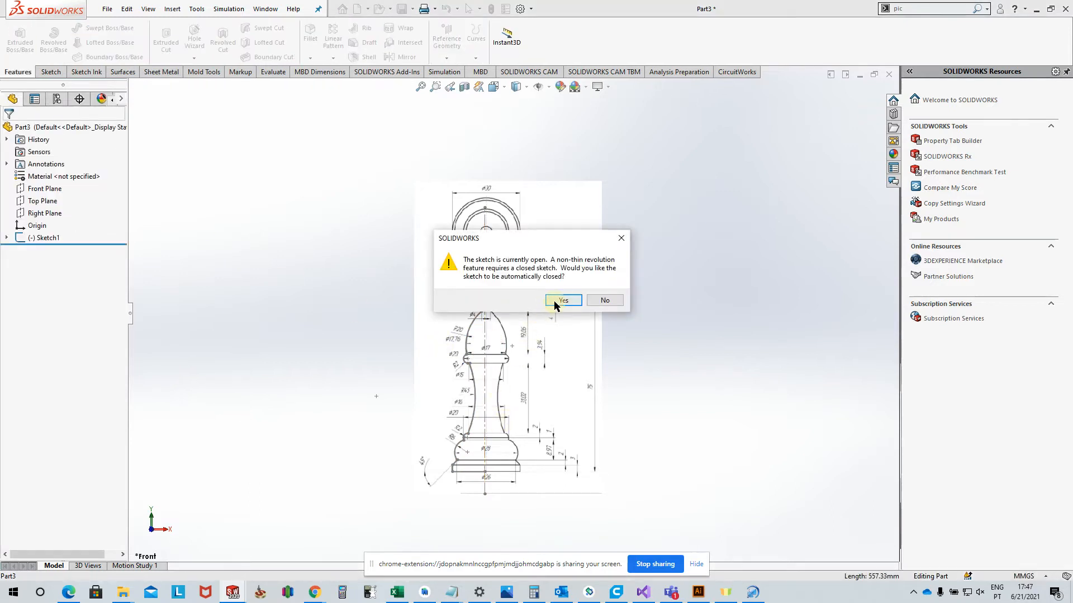
{"action": "left_click", "coordinate": [555, 302]}
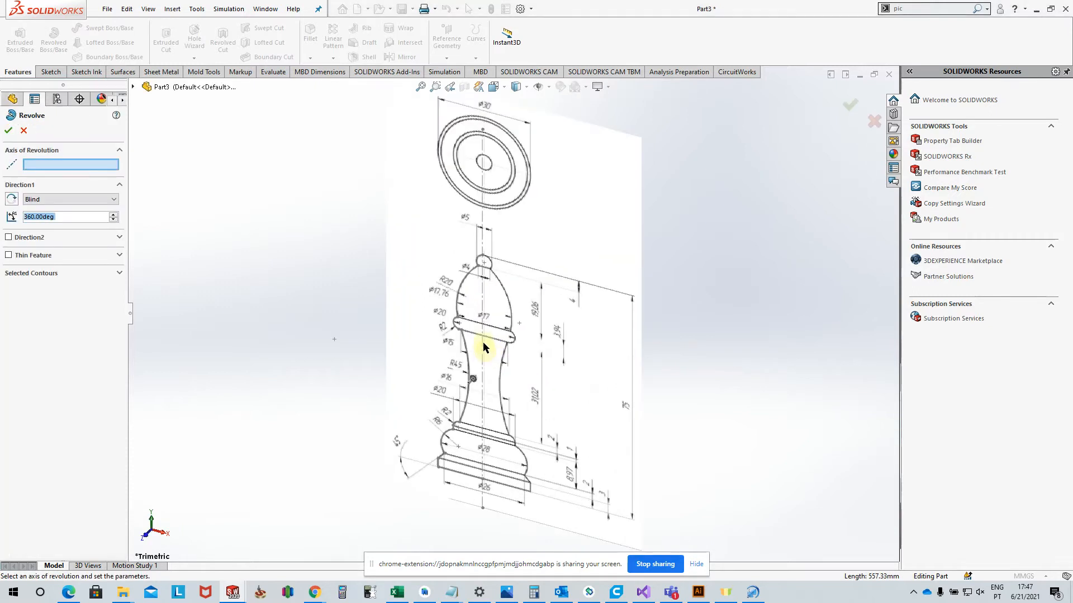
{"action": "left_click", "coordinate": [482, 299]}
{"action": "left_click", "coordinate": [8, 130]}
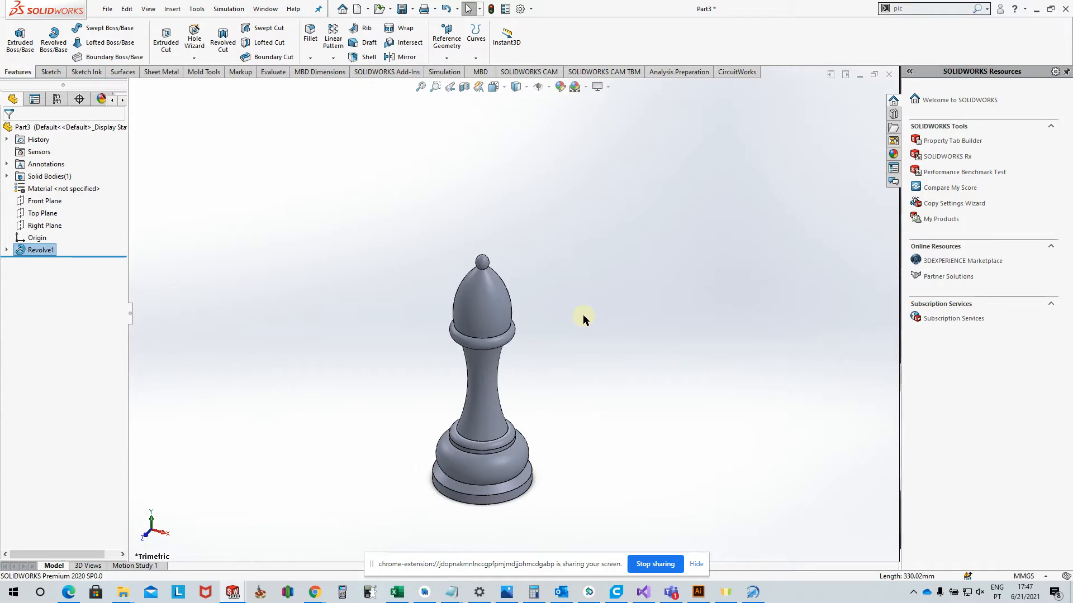
- Remove the revolved bishop feature, keeping its profile sketch, and return to the front view
{"action": "left_click", "coordinate": [8, 251]}
{"action": "left_click", "coordinate": [38, 250]}
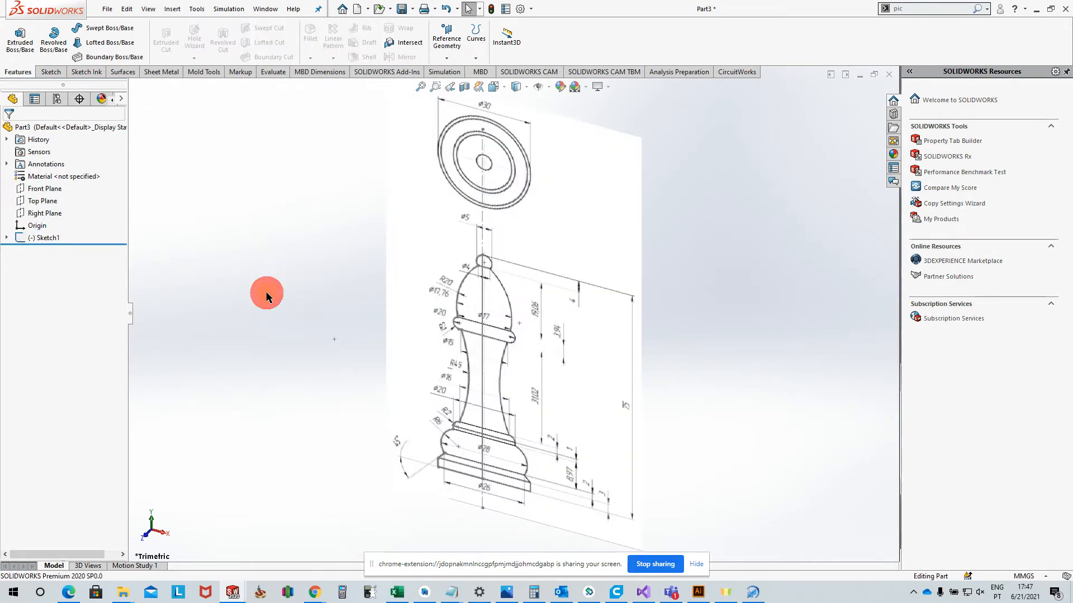
{"action": "scroll", "coordinate": [478, 404], "scroll_direction": "down", "scroll_amount": 5}
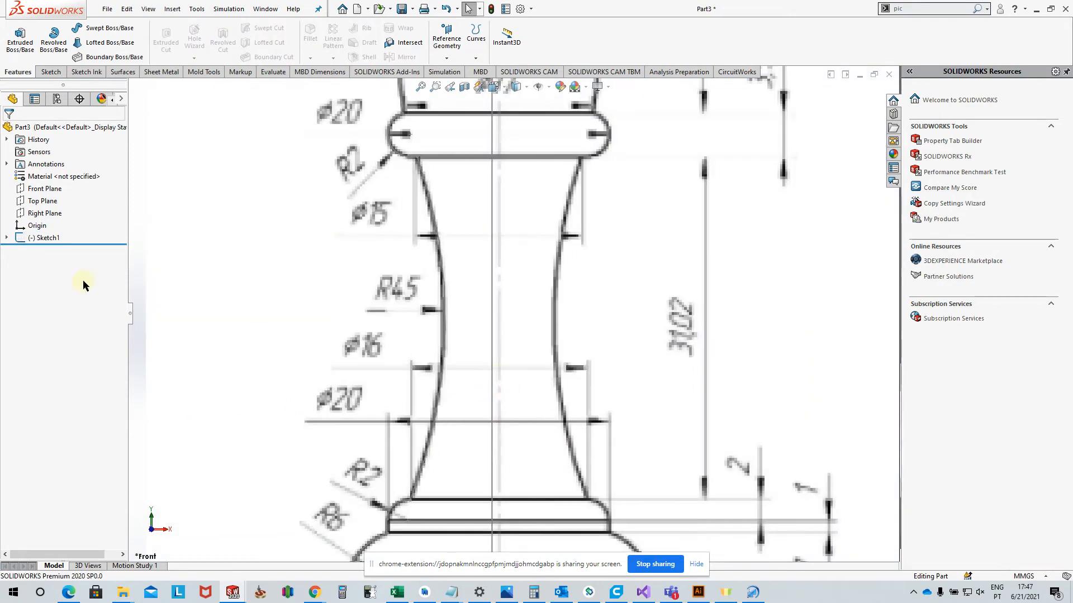
- Open the profile sketch for editing, examine its outline and closing line from base to top, and exit the sketch
{"action": "left_click", "coordinate": [43, 239]}
{"action": "scroll", "coordinate": [458, 265], "scroll_direction": "up", "scroll_amount": 3}
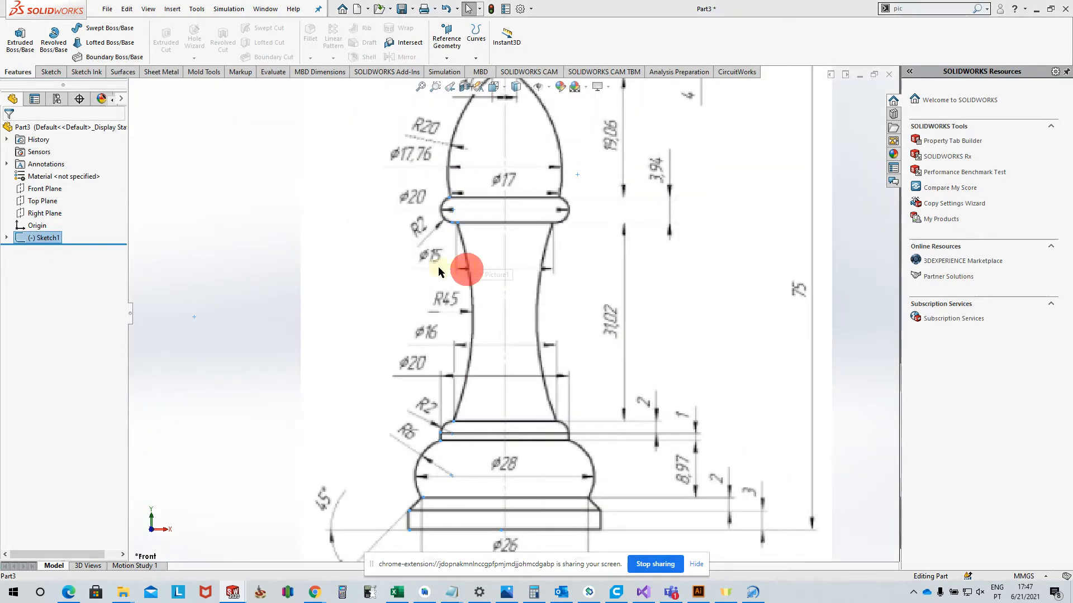
{"action": "scroll", "coordinate": [404, 276], "scroll_direction": "up", "scroll_amount": 3}
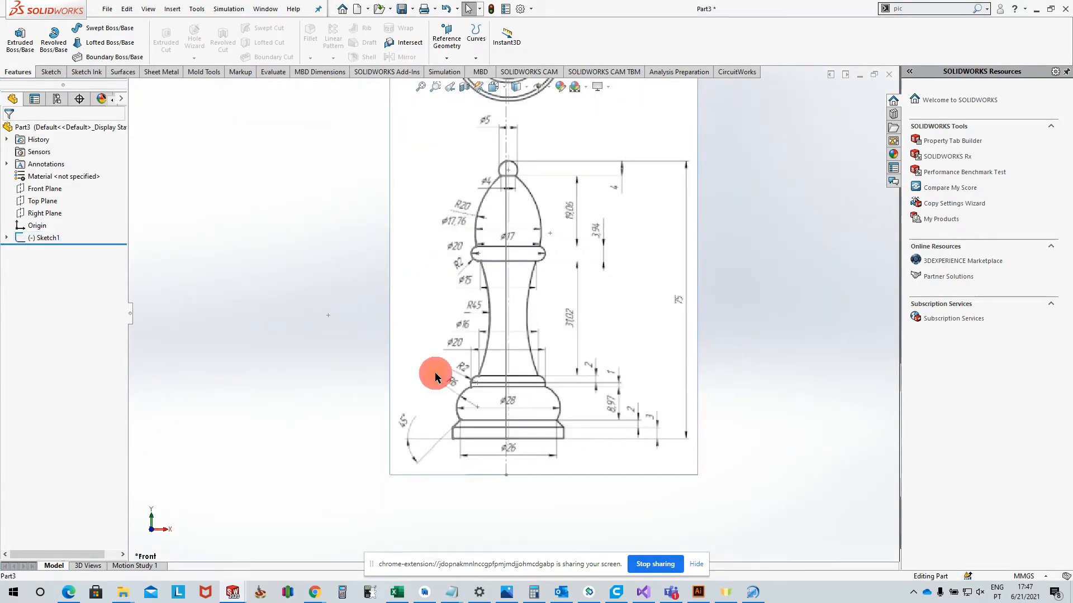
{"action": "scroll", "coordinate": [486, 439], "scroll_direction": "down", "scroll_amount": 3}
{"action": "scroll", "coordinate": [422, 374], "scroll_direction": "down", "scroll_amount": 5}
{"action": "left_click", "coordinate": [43, 238]}
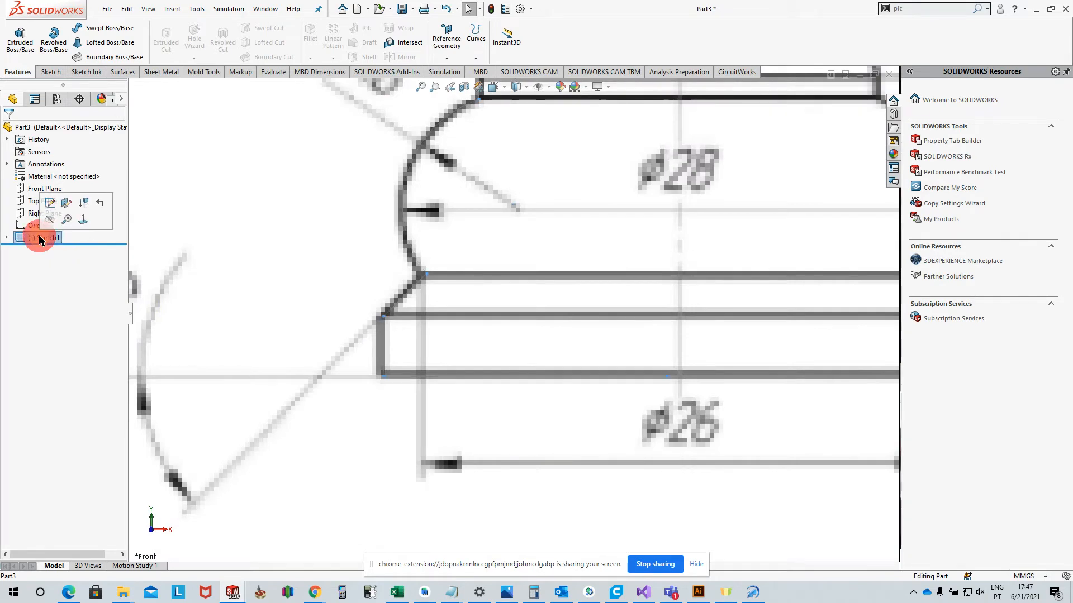
{"action": "left_click", "coordinate": [51, 204]}
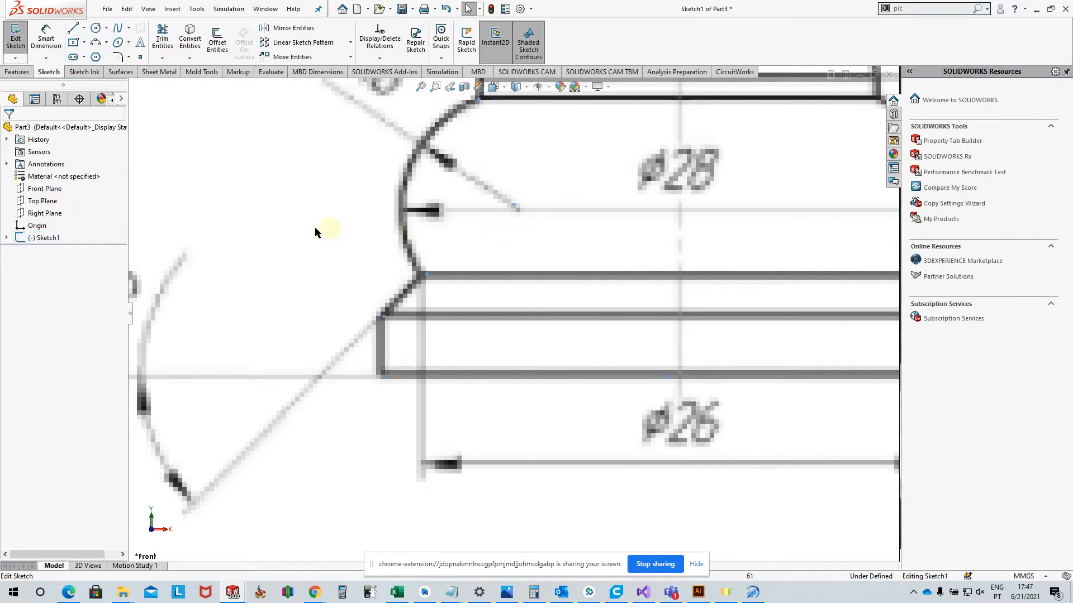
{"action": "scroll", "coordinate": [701, 160], "scroll_direction": "up", "scroll_amount": 4}
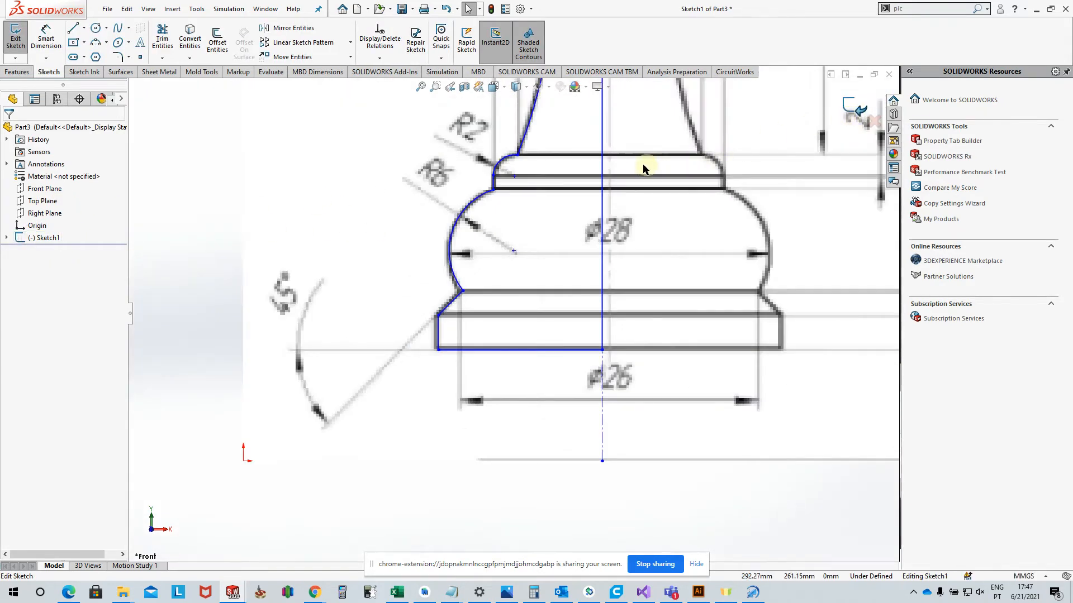
{"action": "scroll", "coordinate": [578, 180], "scroll_direction": "up", "scroll_amount": 5}
{"action": "scroll", "coordinate": [510, 252], "scroll_direction": "down", "scroll_amount": 3}
{"action": "scroll", "coordinate": [531, 299], "scroll_direction": "down", "scroll_amount": 2}
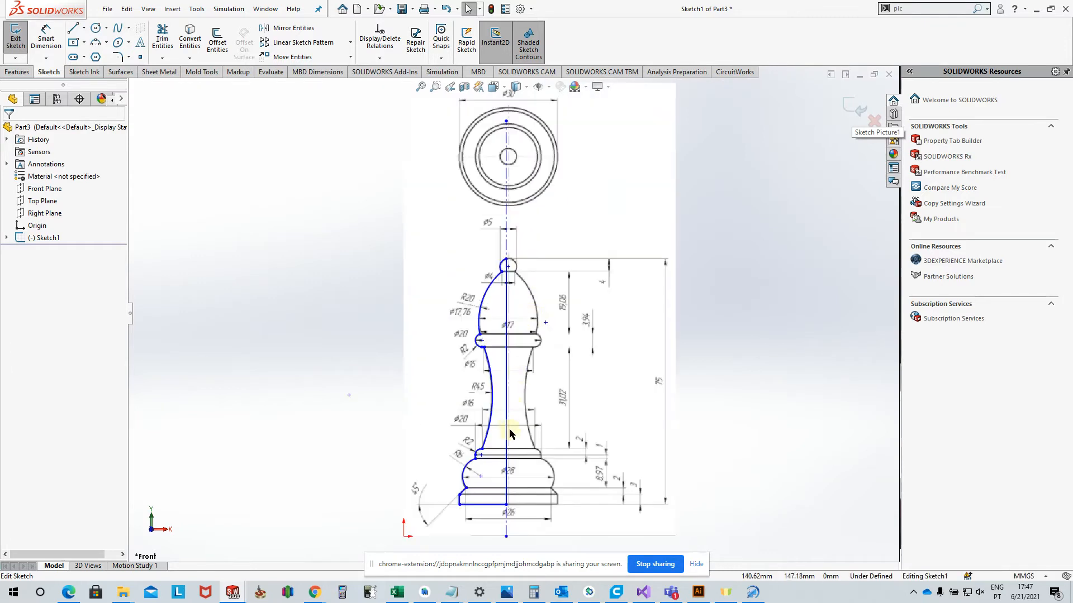
{"action": "left_click", "coordinate": [857, 109]}
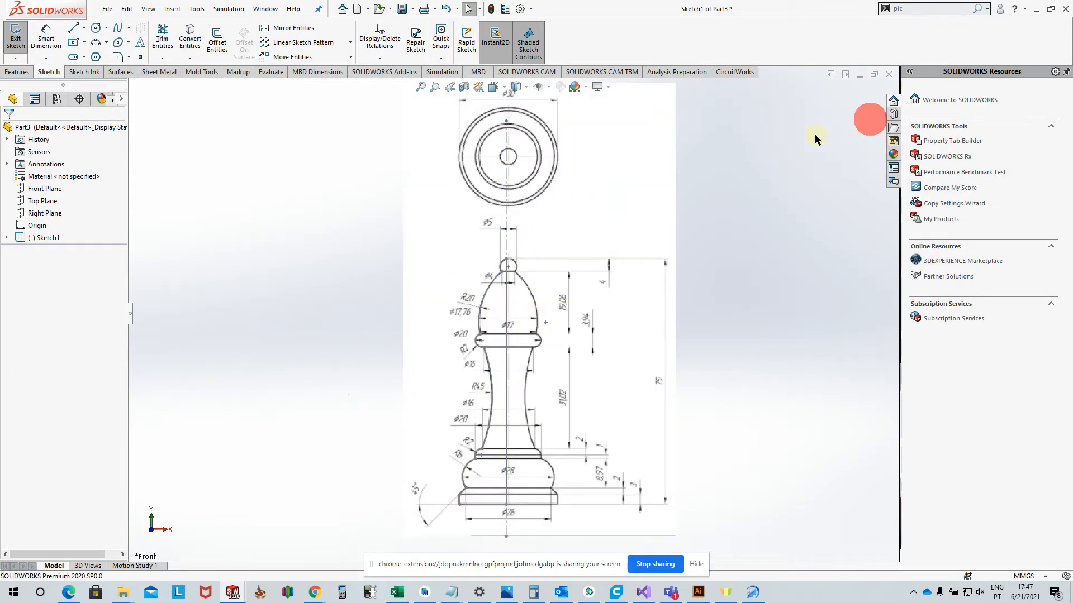
{"action": "left_click", "coordinate": [791, 156]}
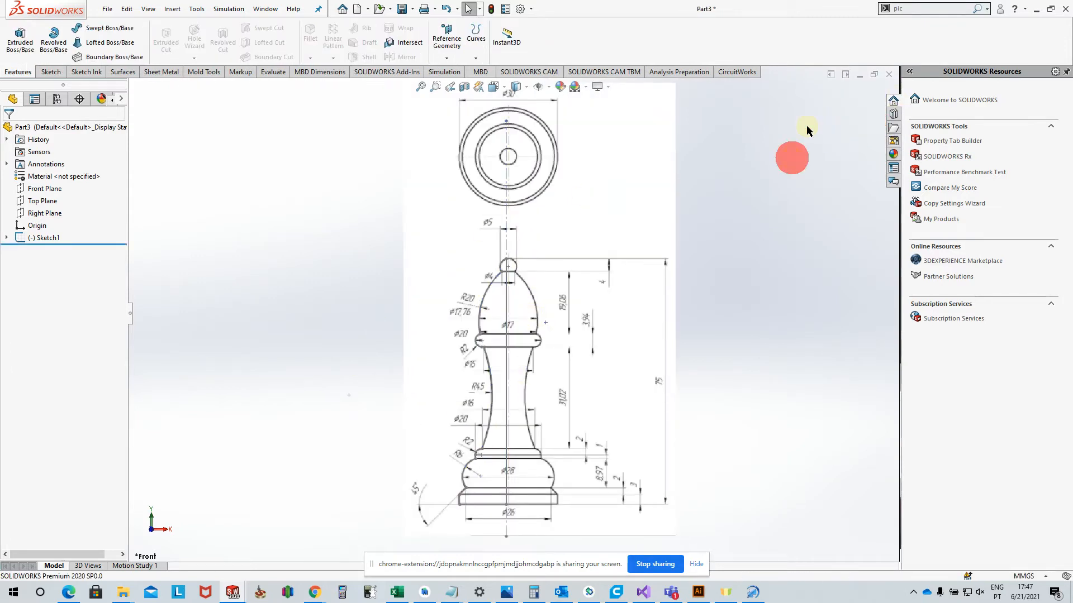
- Reopen the sketch from the head arc, examine how the closed half-profile fits the drawing picture, and exit the sketch
{"action": "left_click", "coordinate": [17, 243]}
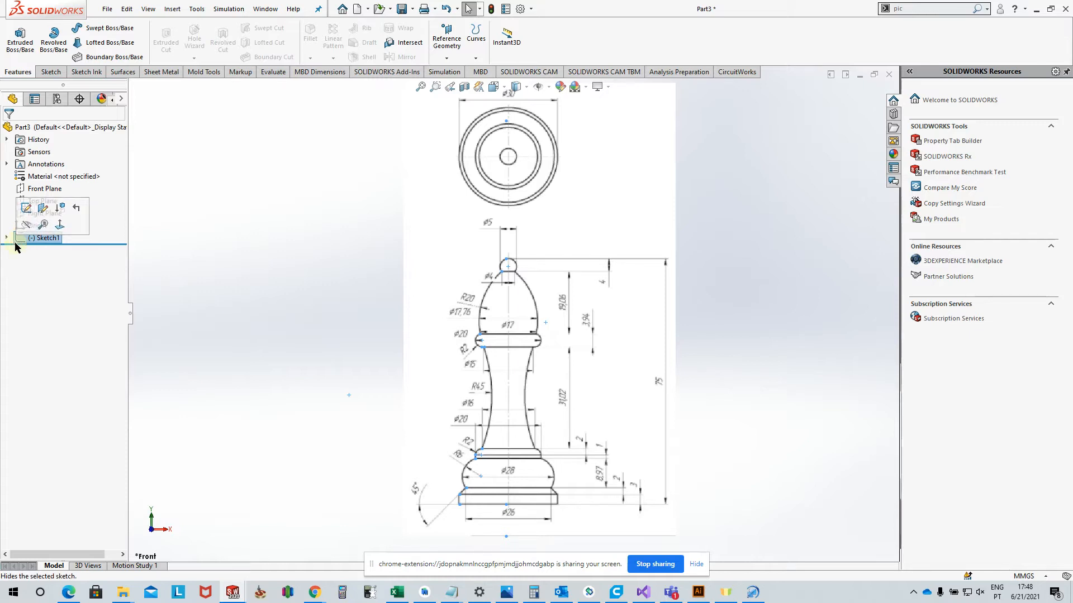
{"action": "left_click", "coordinate": [270, 227]}
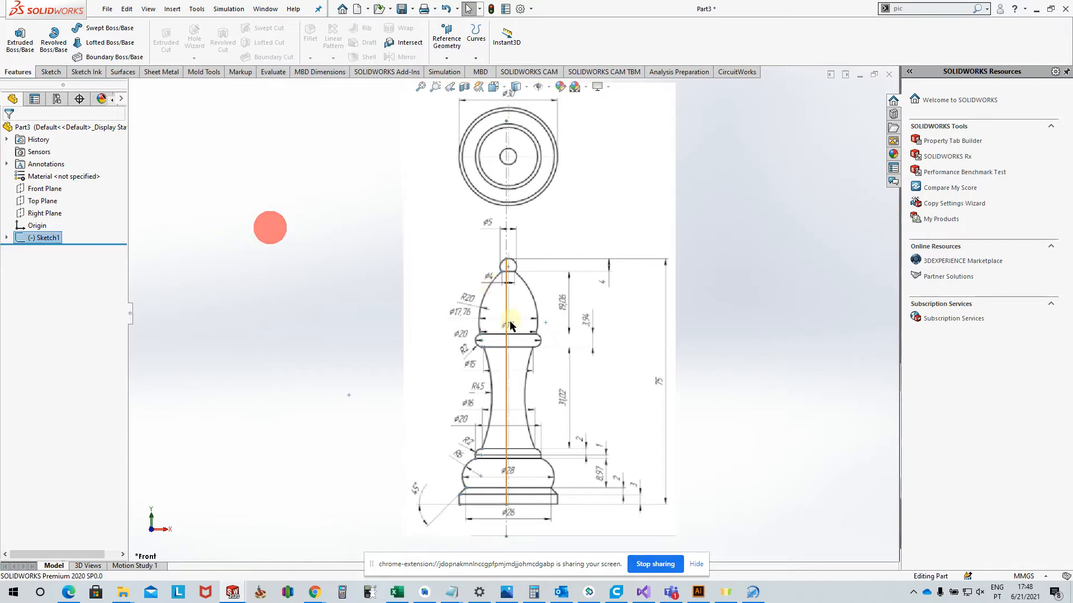
{"action": "left_click", "coordinate": [481, 300]}
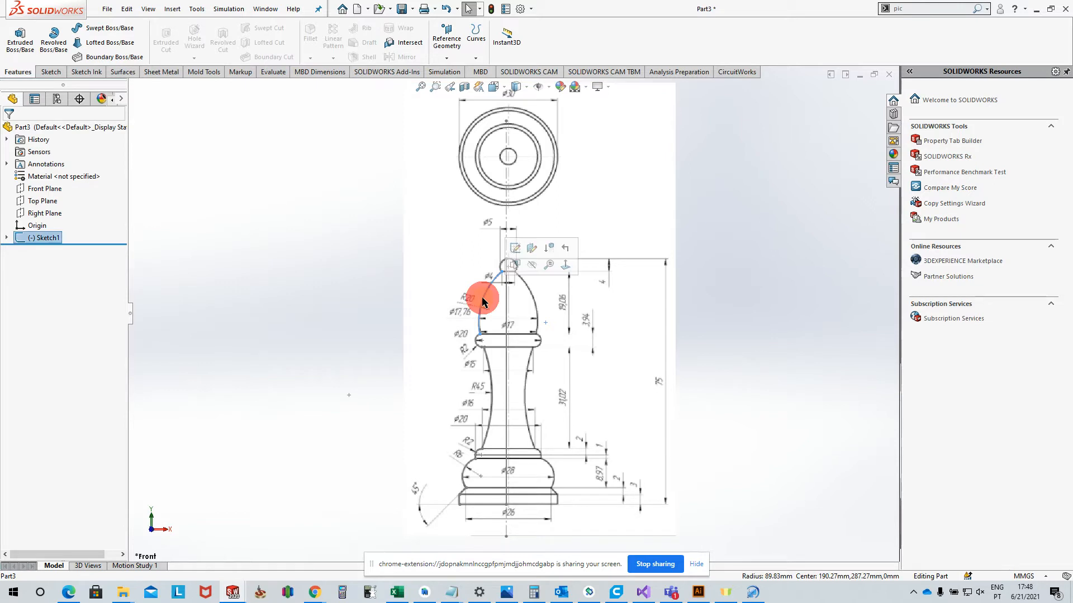
{"action": "left_click", "coordinate": [514, 249]}
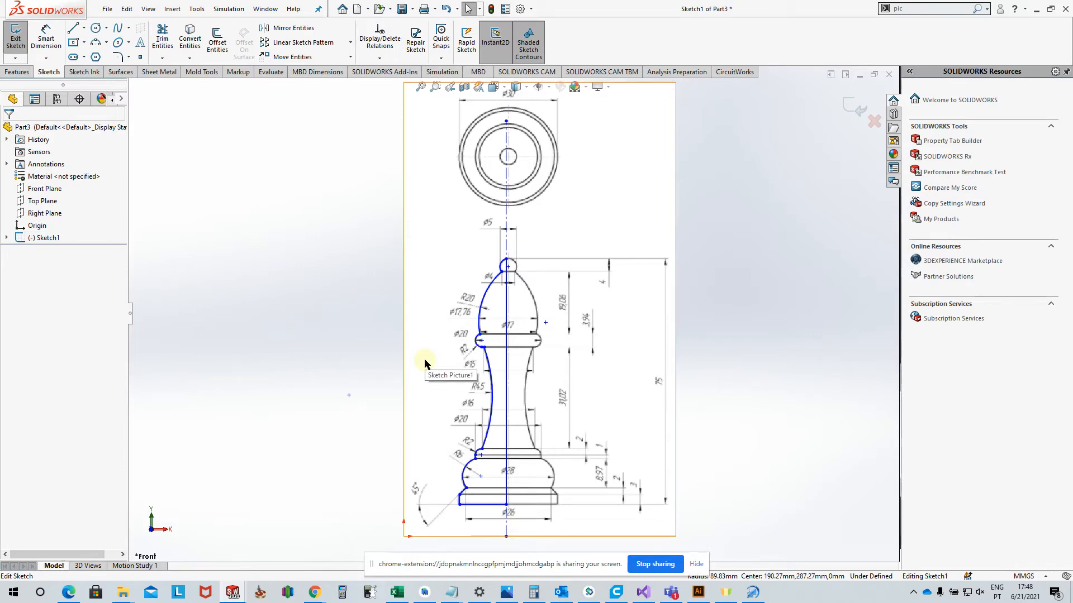
{"action": "scroll", "coordinate": [488, 330], "scroll_direction": "down", "scroll_amount": 5}
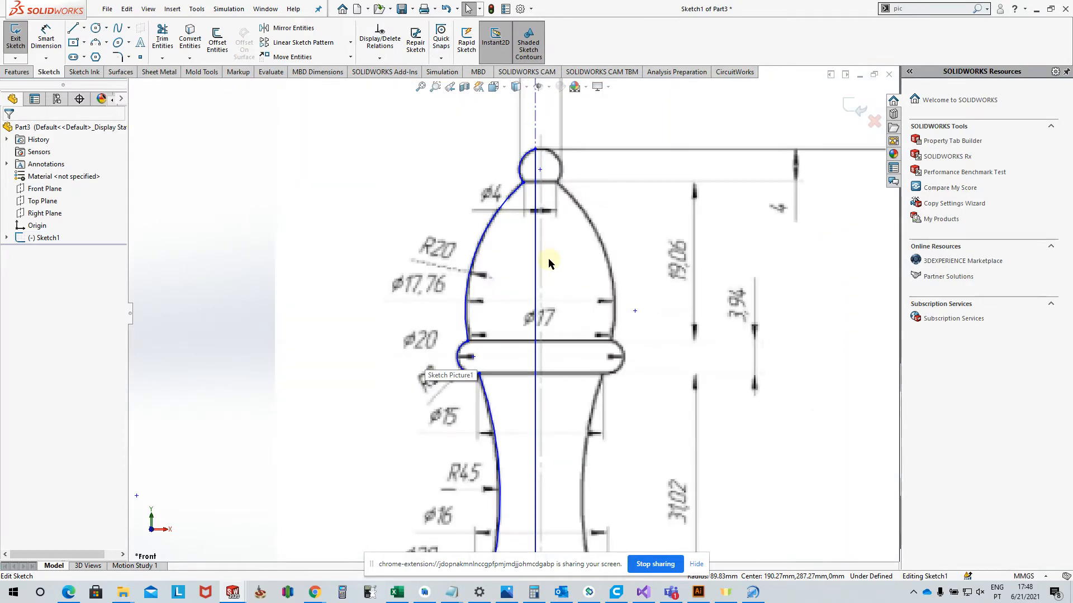
{"action": "scroll", "coordinate": [549, 263], "scroll_direction": "up", "scroll_amount": 5}
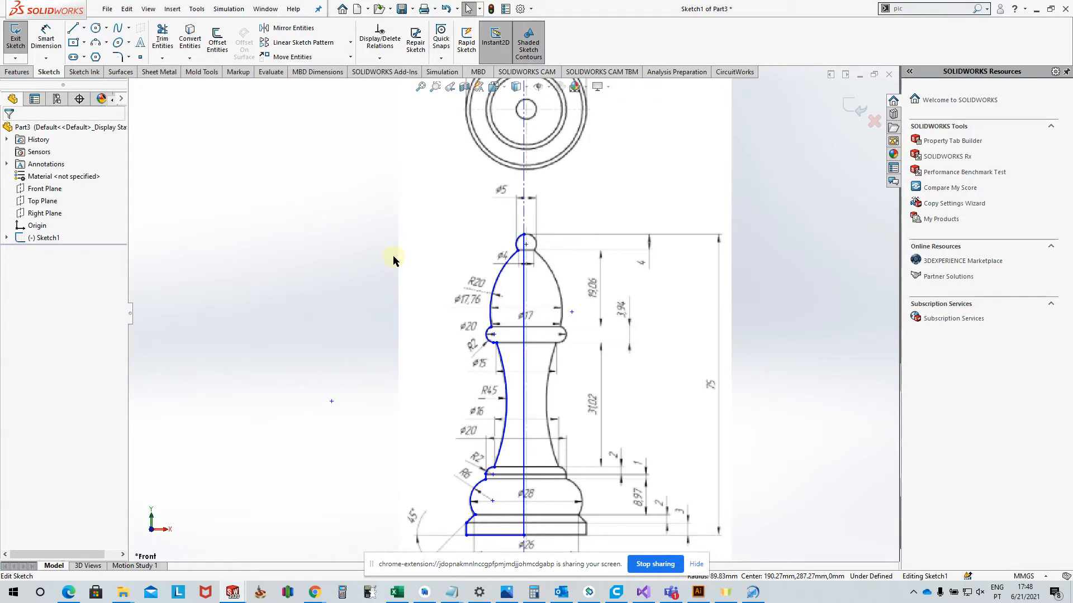
{"action": "left_click", "coordinate": [872, 124]}
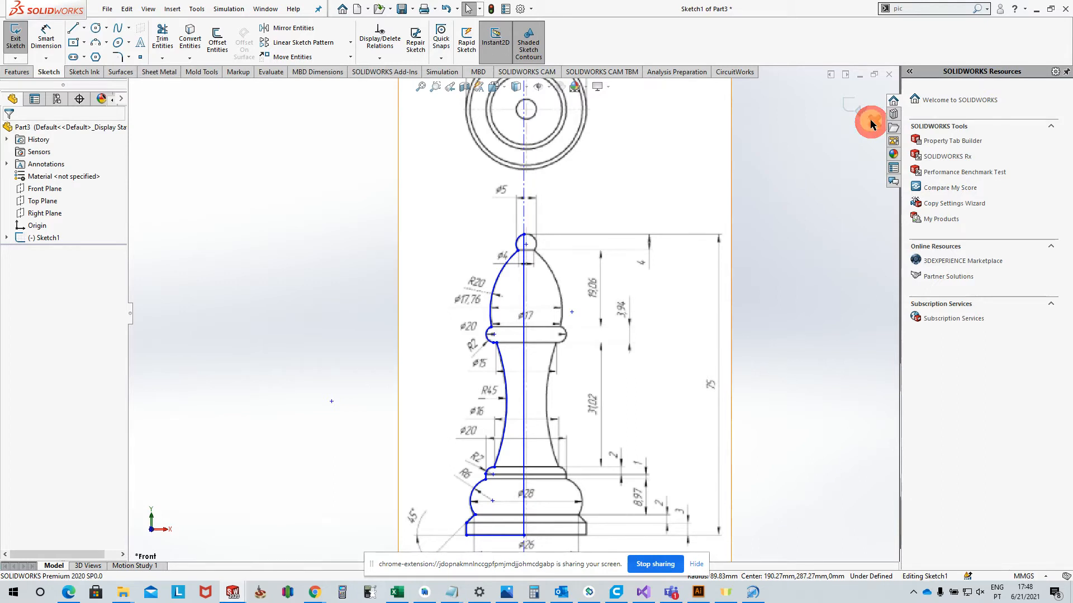
{"action": "left_click", "coordinate": [858, 106]}
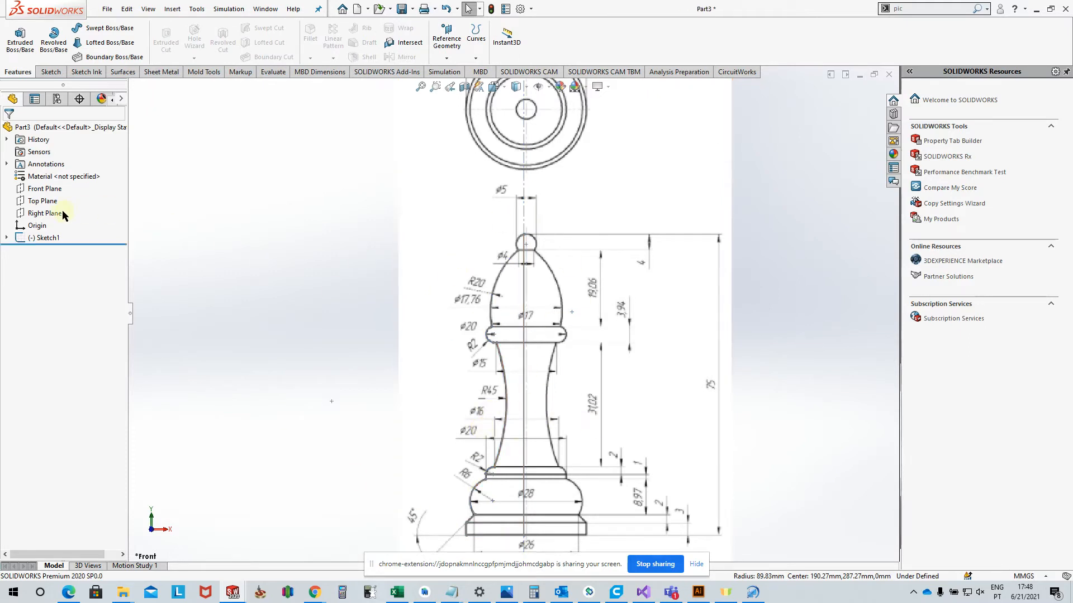
- Open the profile sketch for editing and examine the half-profile against the drawing picture from the base to the head
{"action": "left_click", "coordinate": [17, 237]}
{"action": "left_click", "coordinate": [27, 202]}
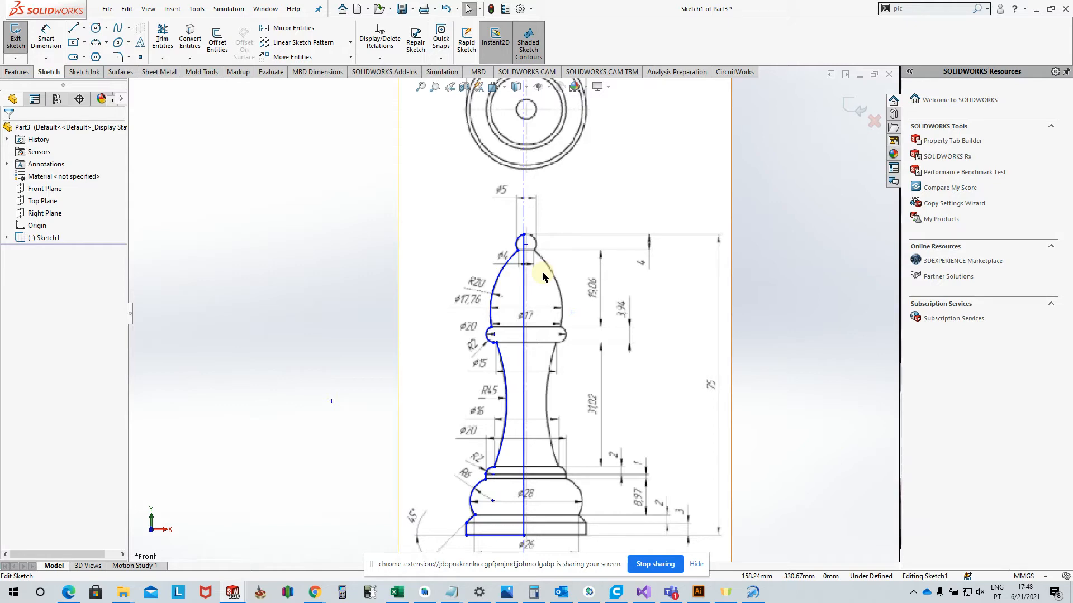
{"action": "scroll", "coordinate": [520, 468], "scroll_direction": "down", "scroll_amount": 2}
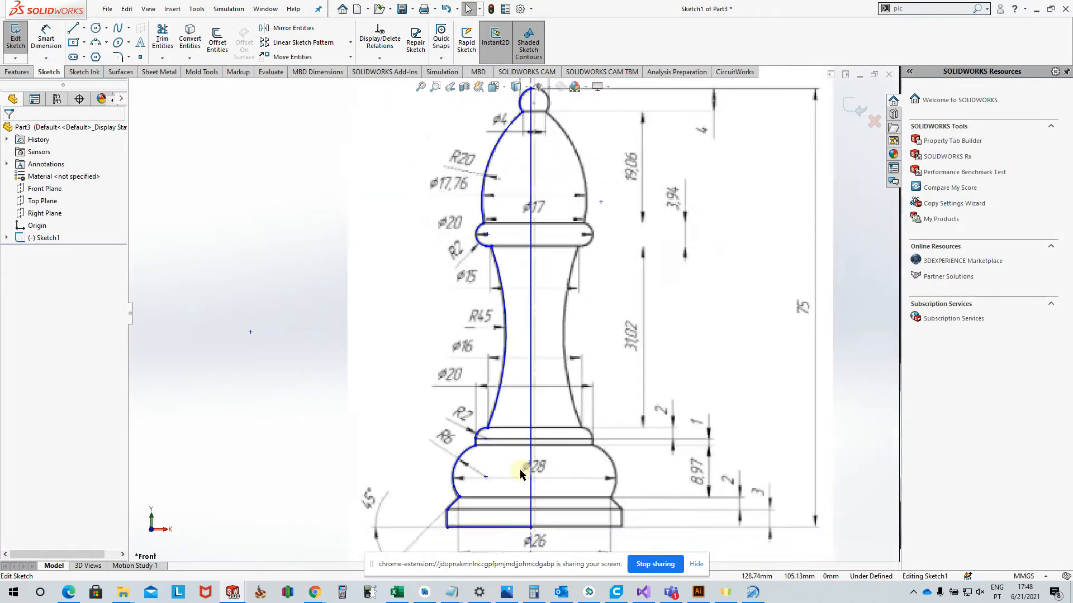
{"action": "scroll", "coordinate": [509, 439], "scroll_direction": "up", "scroll_amount": 3}
{"action": "scroll", "coordinate": [560, 390], "scroll_direction": "down", "scroll_amount": 5}
{"action": "scroll", "coordinate": [551, 322], "scroll_direction": "up", "scroll_amount": 8}
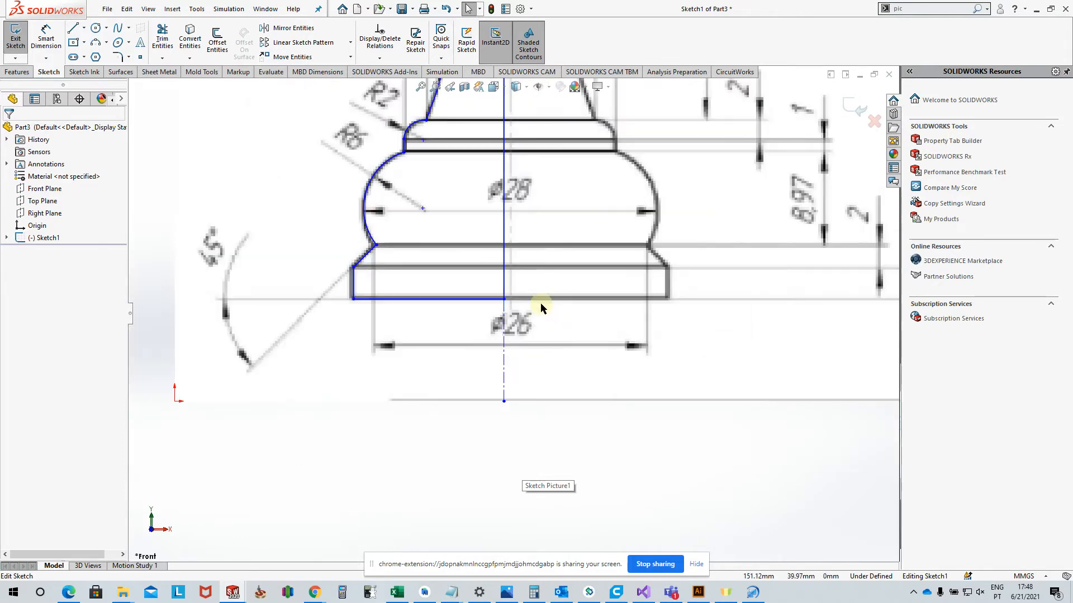
{"action": "scroll", "coordinate": [521, 159], "scroll_direction": "down", "scroll_amount": 5}
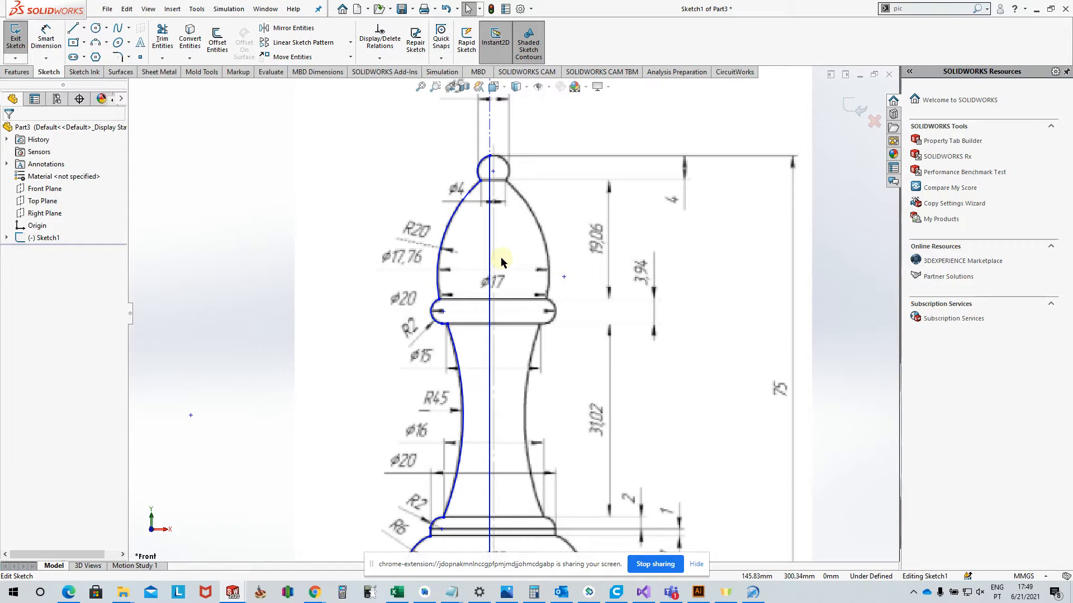
{"action": "scroll", "coordinate": [501, 257], "scroll_direction": "up", "scroll_amount": 4}
{"action": "scroll", "coordinate": [469, 501], "scroll_direction": "down", "scroll_amount": 5}
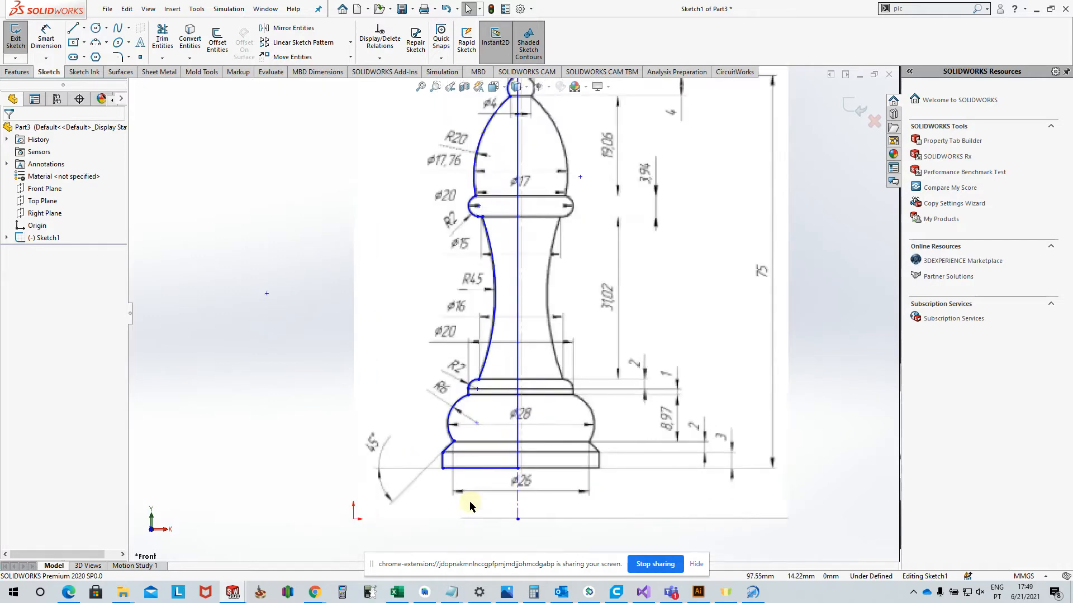
- Dimension the base's horizontal distance from its outer vertical edge to the profile's vertical closing line as 15 mm, half the drawing's Ø30
{"action": "left_click", "coordinate": [47, 40]}
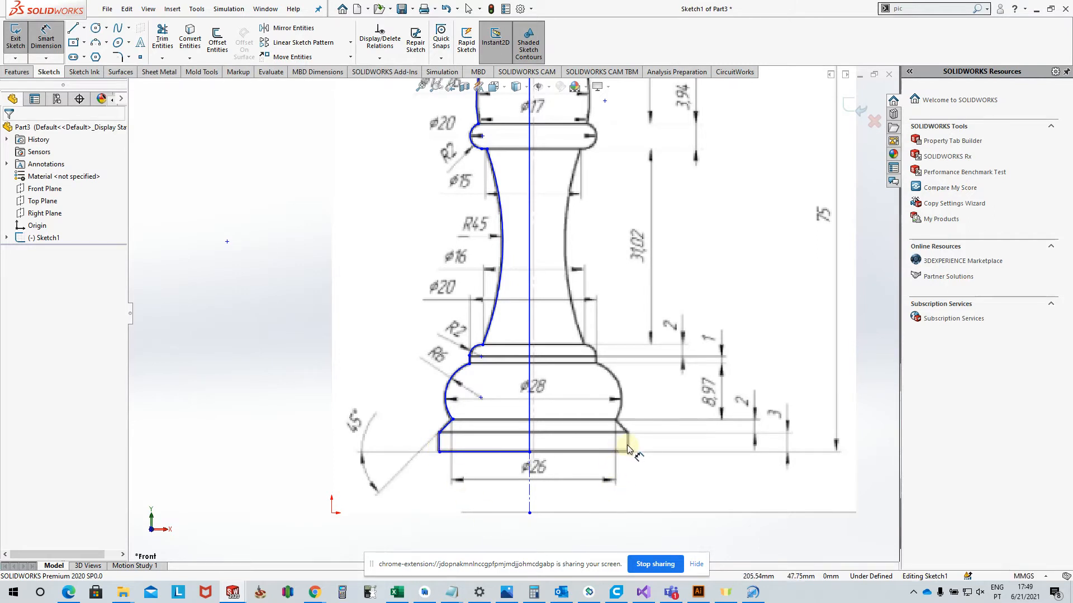
{"action": "scroll", "coordinate": [627, 448], "scroll_direction": "up", "scroll_amount": 3}
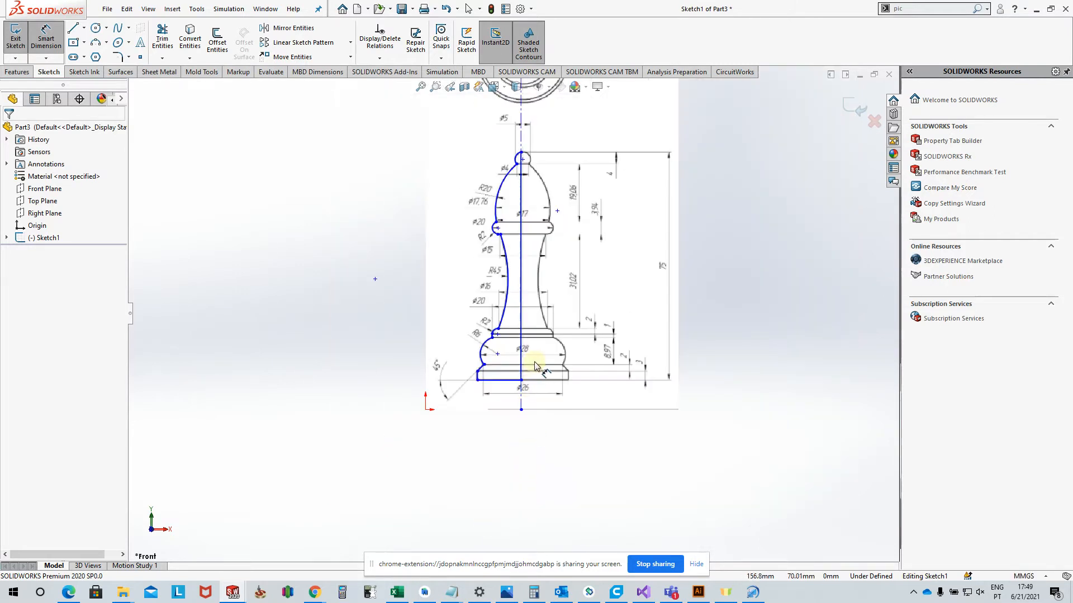
{"action": "scroll", "coordinate": [603, 436], "scroll_direction": "up", "scroll_amount": 2}
{"action": "scroll", "coordinate": [520, 168], "scroll_direction": "down", "scroll_amount": 3}
{"action": "scroll", "coordinate": [519, 168], "scroll_direction": "down", "scroll_amount": 2}
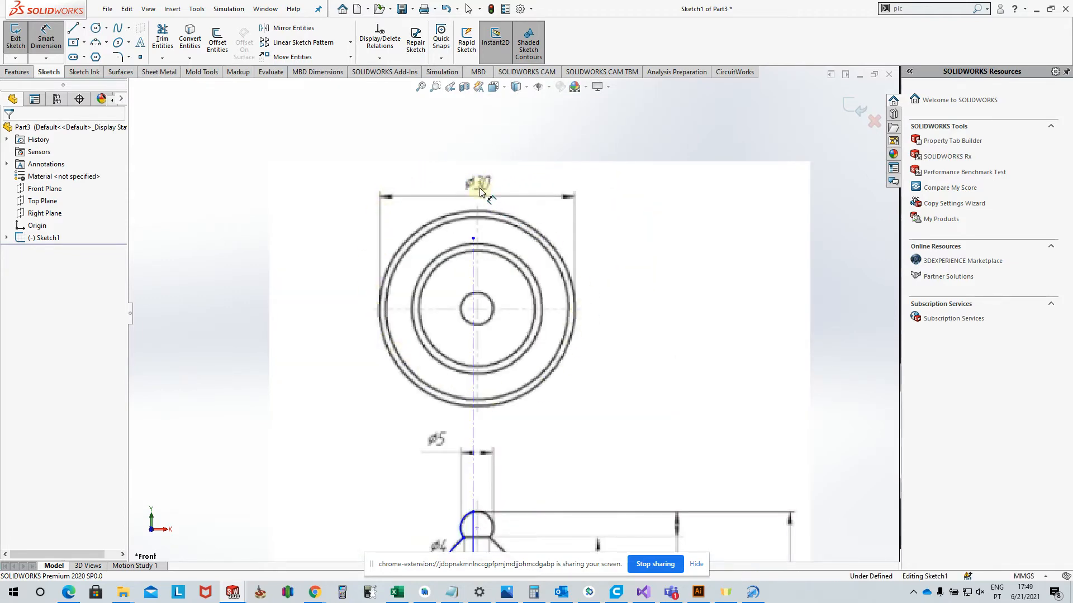
{"action": "scroll", "coordinate": [481, 282], "scroll_direction": "up", "scroll_amount": 4}
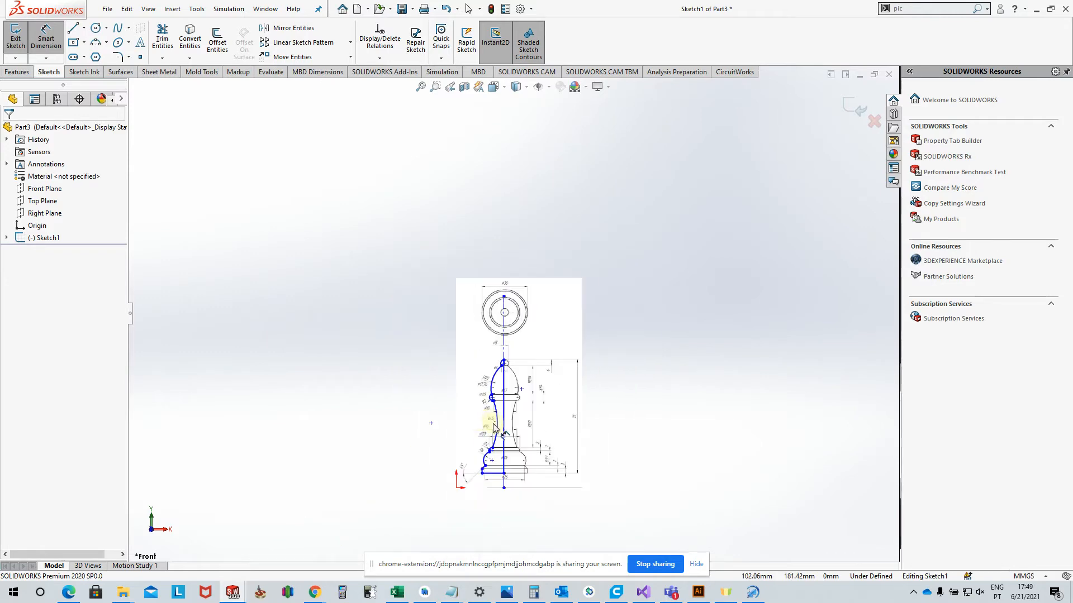
{"action": "scroll", "coordinate": [490, 484], "scroll_direction": "down", "scroll_amount": 5}
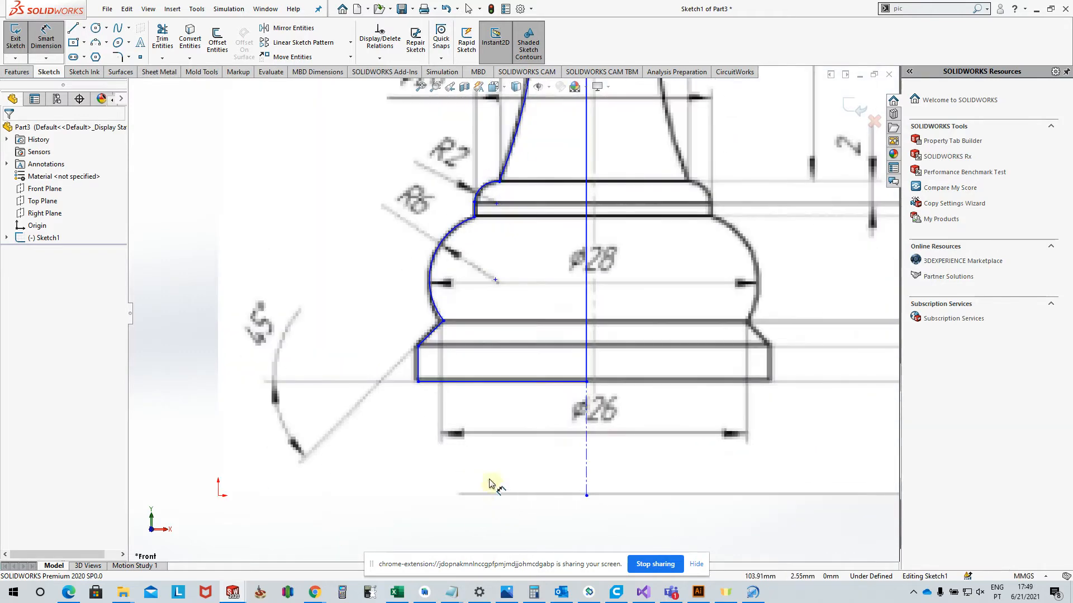
{"action": "left_click", "coordinate": [419, 364]}
{"action": "key", "text": "Escape"}
{"action": "left_click", "coordinate": [558, 381]}
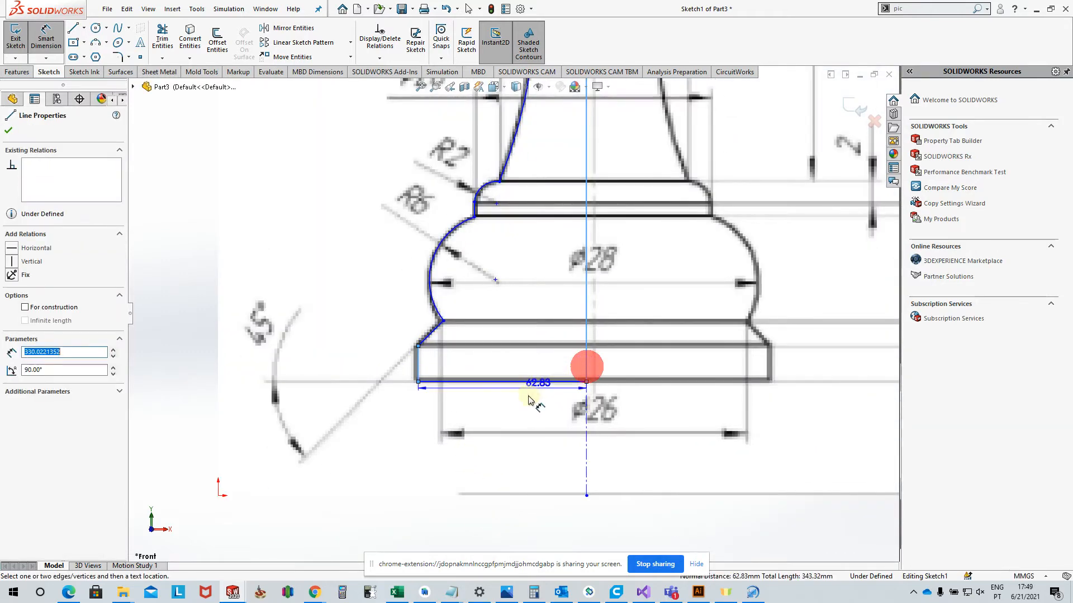
{"action": "left_click", "coordinate": [508, 419]}
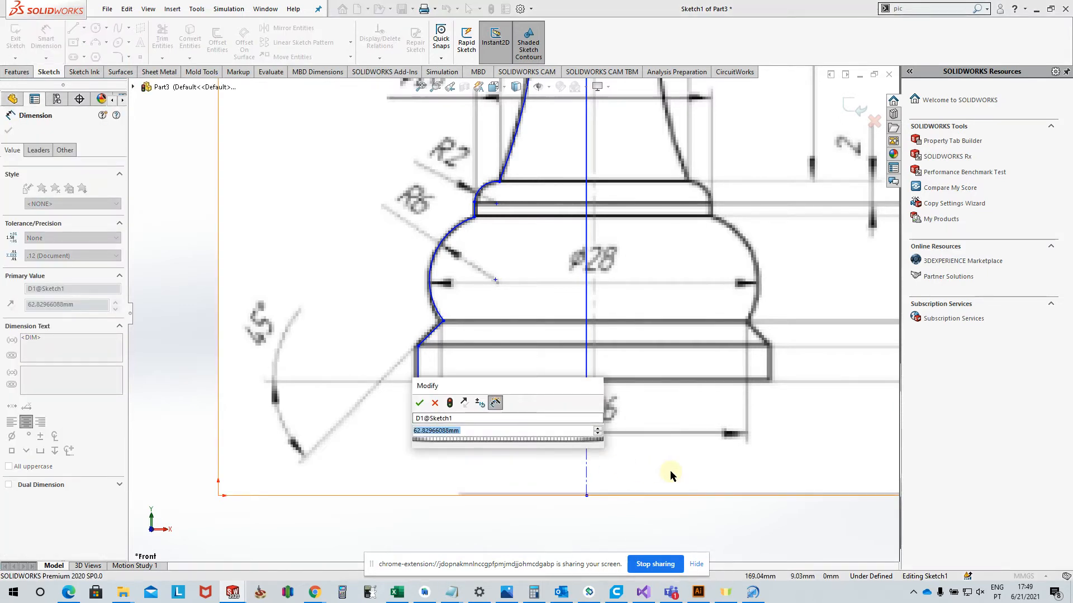
{"action": "type", "text": "30/1"}
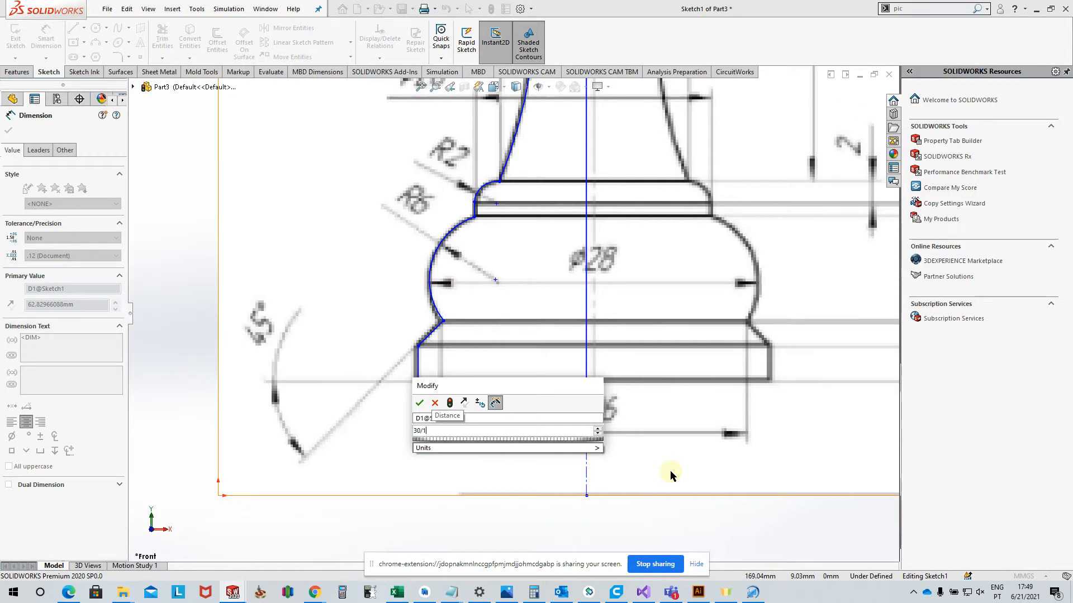
{"action": "key", "text": "Return"}
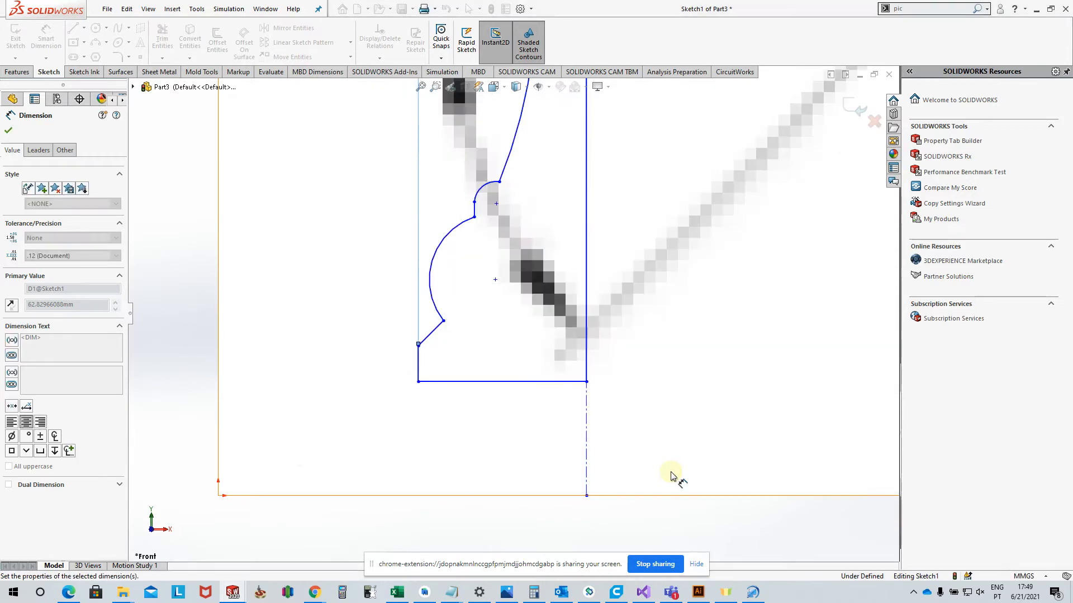
- Finish dimensioning, open the sketch picture for editing and shrink it to about 60 mm wide by 100 mm high
{"action": "scroll", "coordinate": [531, 342], "scroll_direction": "up", "scroll_amount": 6}
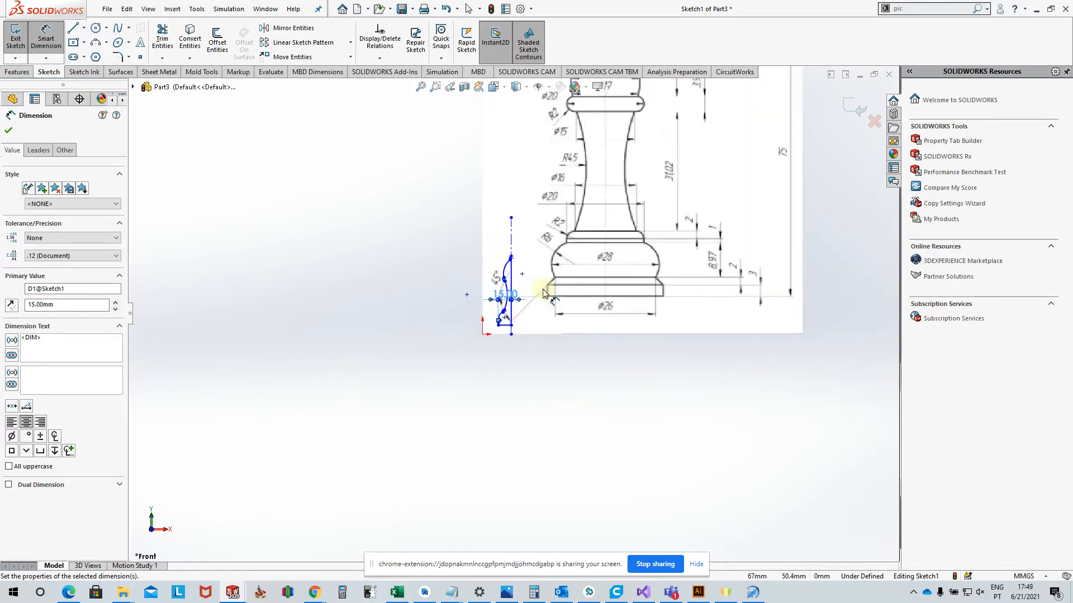
{"action": "scroll", "coordinate": [545, 293], "scroll_direction": "up", "scroll_amount": 6}
{"action": "scroll", "coordinate": [525, 279], "scroll_direction": "down", "scroll_amount": 6}
{"action": "key", "text": "Escape"}
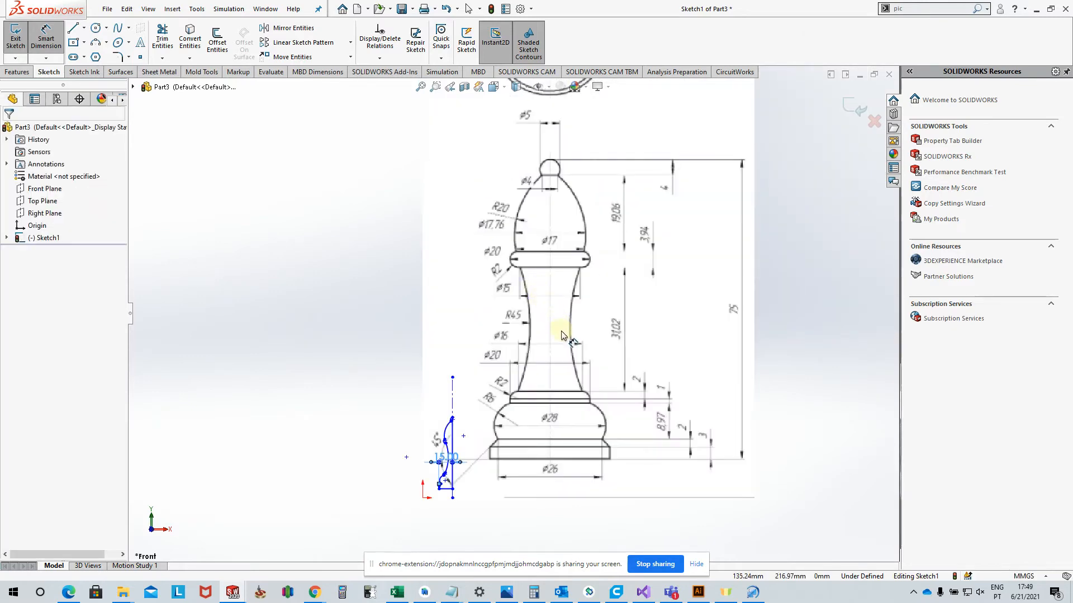
{"action": "key", "text": "Escape"}
{"action": "left_click", "coordinate": [560, 335]}
{"action": "scroll", "coordinate": [559, 240], "scroll_direction": "up", "scroll_amount": 5}
{"action": "left_click", "coordinate": [578, 213]}
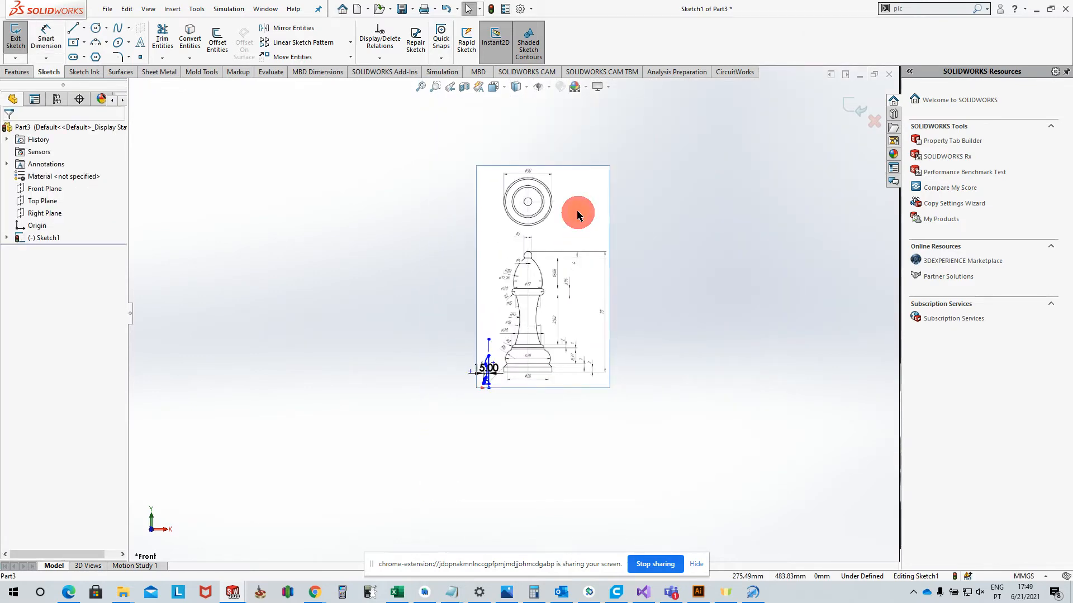
{"action": "double_click", "coordinate": [553, 260]}
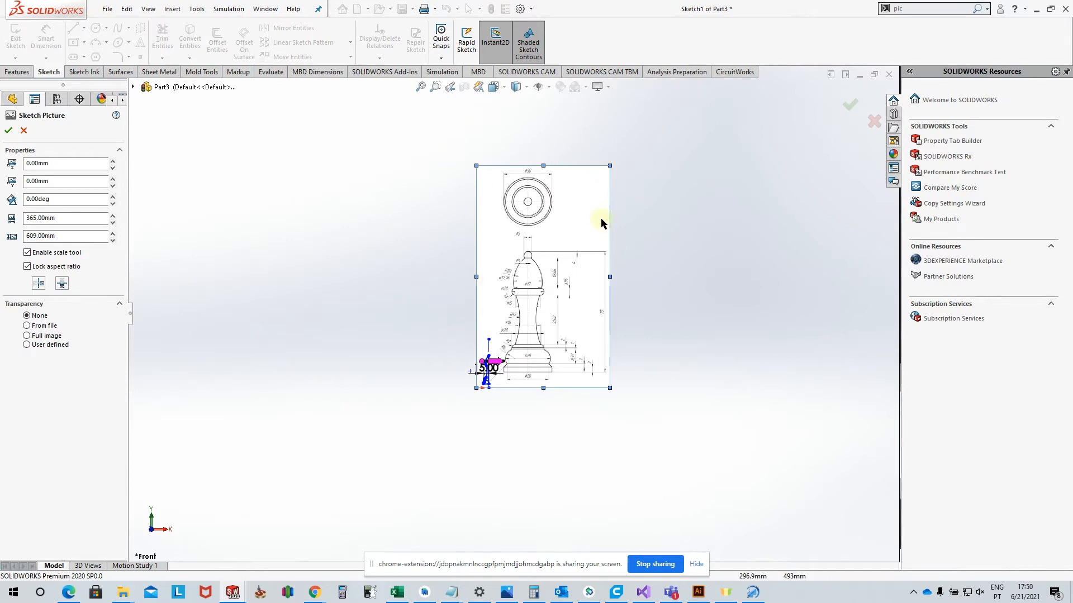
{"action": "left_click", "coordinate": [610, 166]}
{"action": "left_click_drag", "start_coordinate": [610, 166], "coordinate": [481, 352]}
{"action": "scroll", "coordinate": [486, 369], "scroll_direction": "down", "scroll_amount": 10}
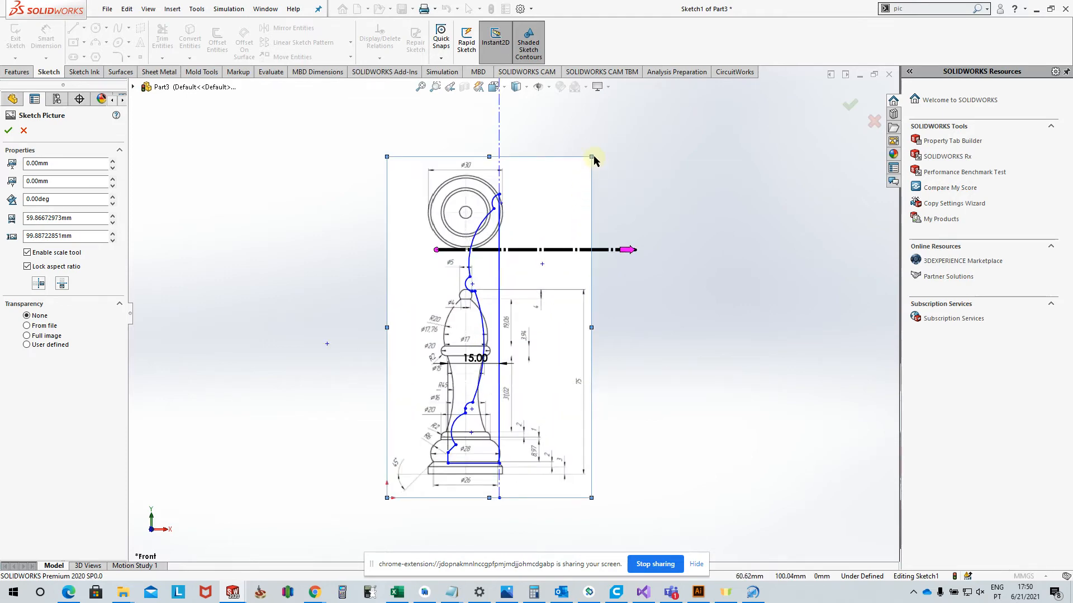
- Enlarge the sketch picture to about 87.8 mm by 146.4 mm so it matches the scaled half-profile, and accept it
{"action": "mouse_move", "coordinate": [591, 157]}
{"action": "left_mouse_down"}
{"action": "mouse_move", "coordinate": [657, 87]}
{"action": "mouse_move", "coordinate": [687, 80]}
{"action": "left_mouse_up"}
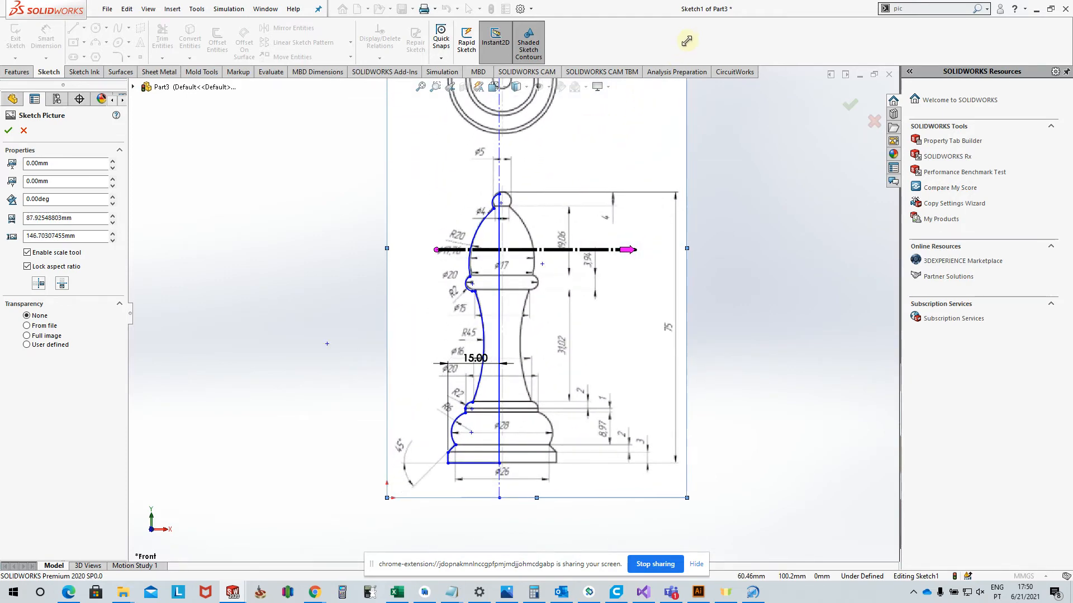
{"action": "scroll", "coordinate": [490, 430], "scroll_direction": "down", "scroll_amount": 5}
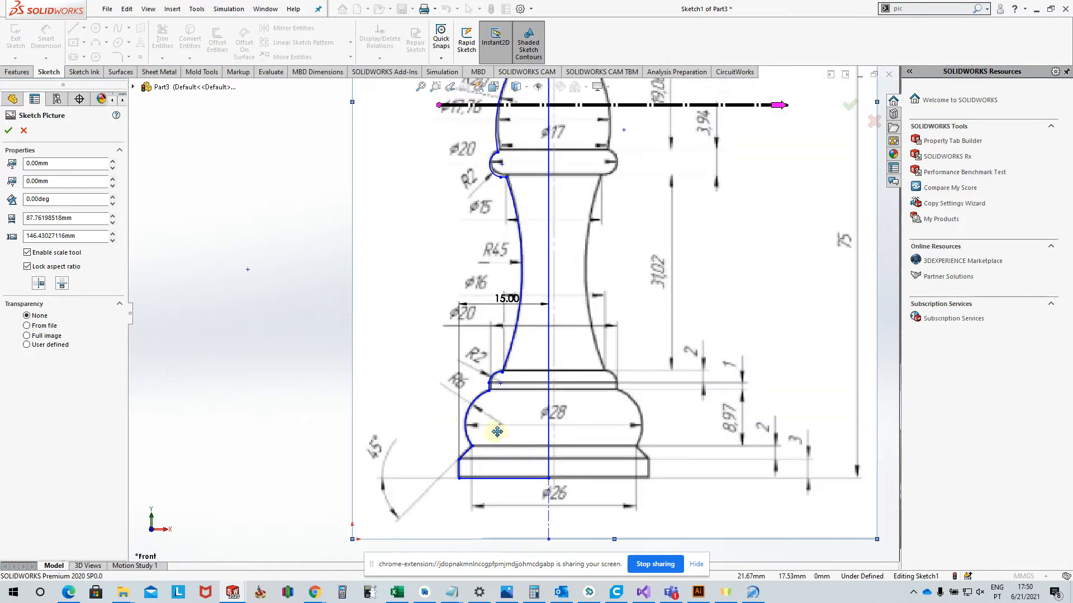
{"action": "scroll", "coordinate": [537, 494], "scroll_direction": "up", "scroll_amount": 3}
{"action": "scroll", "coordinate": [526, 459], "scroll_direction": "down", "scroll_amount": 3}
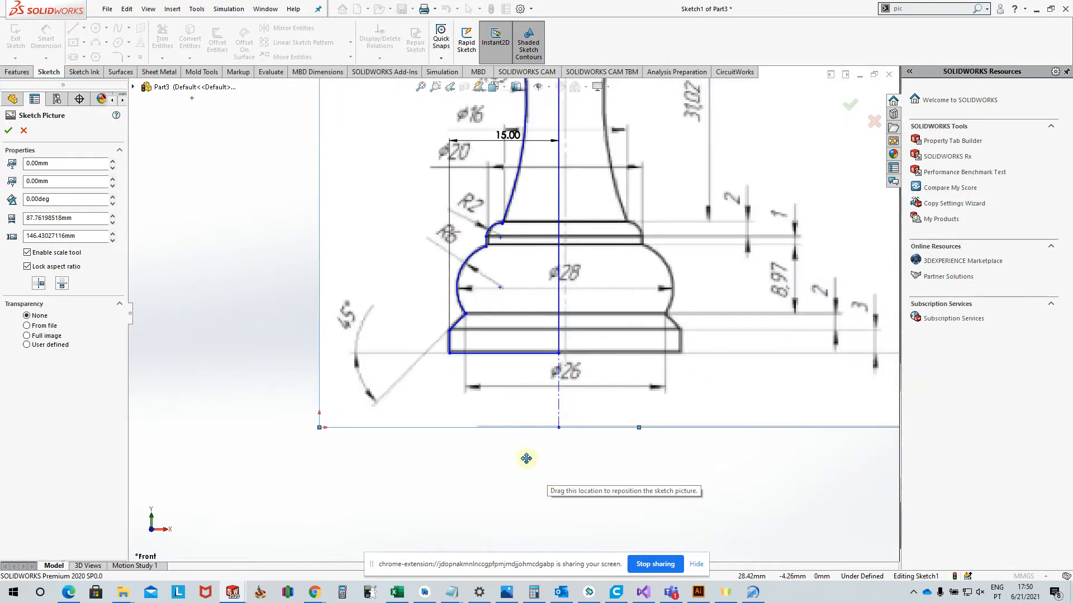
{"action": "left_click", "coordinate": [511, 454]}
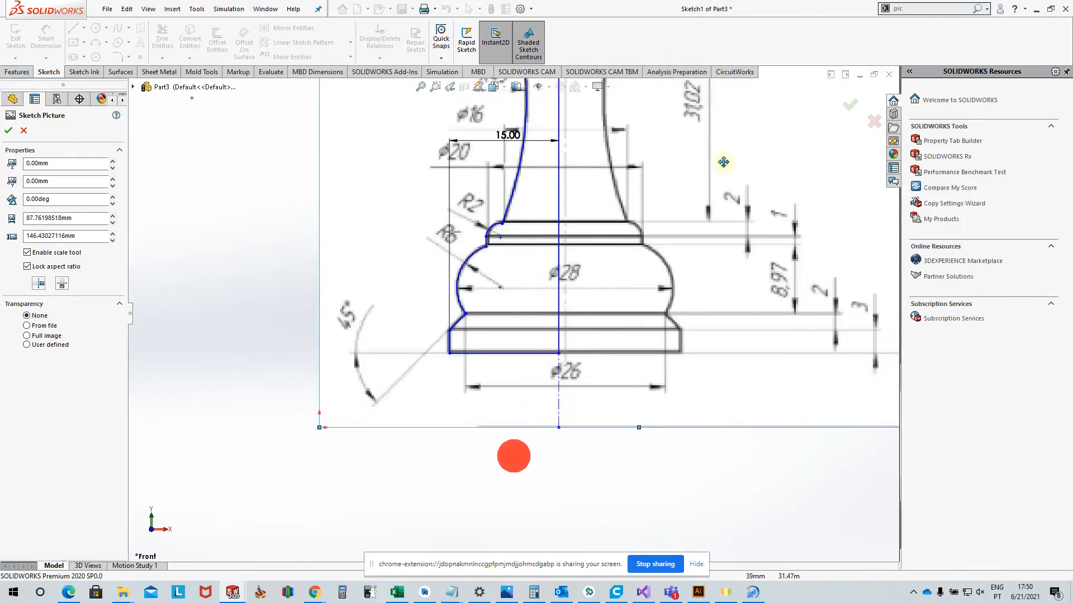
{"action": "left_click", "coordinate": [849, 104]}
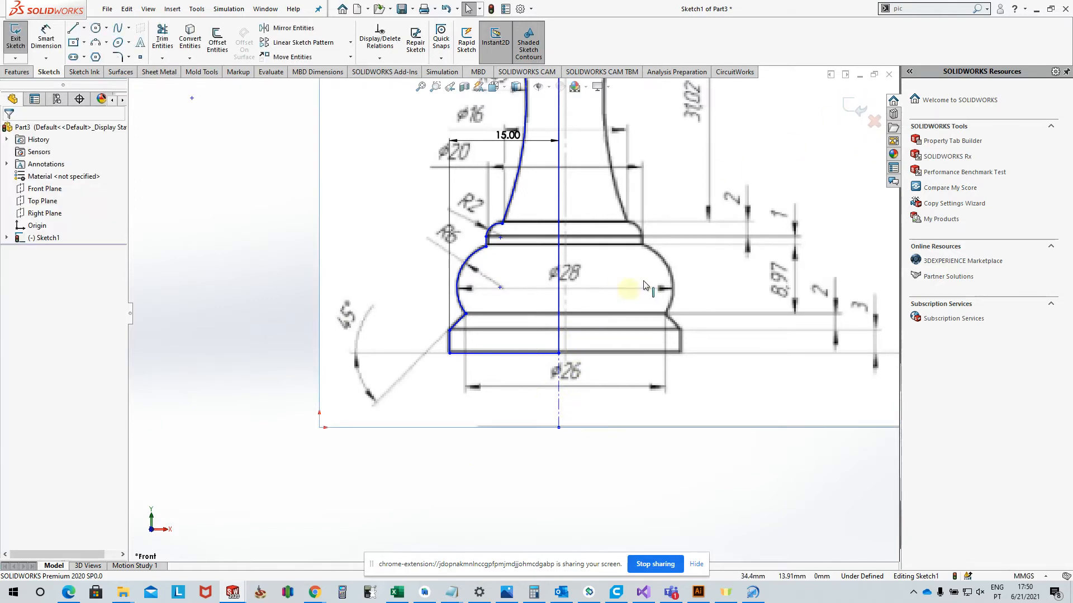
- Move the 15 mm base dimension below the bishop's base, clear of the drawing picture
{"action": "left_click", "coordinate": [525, 497]}
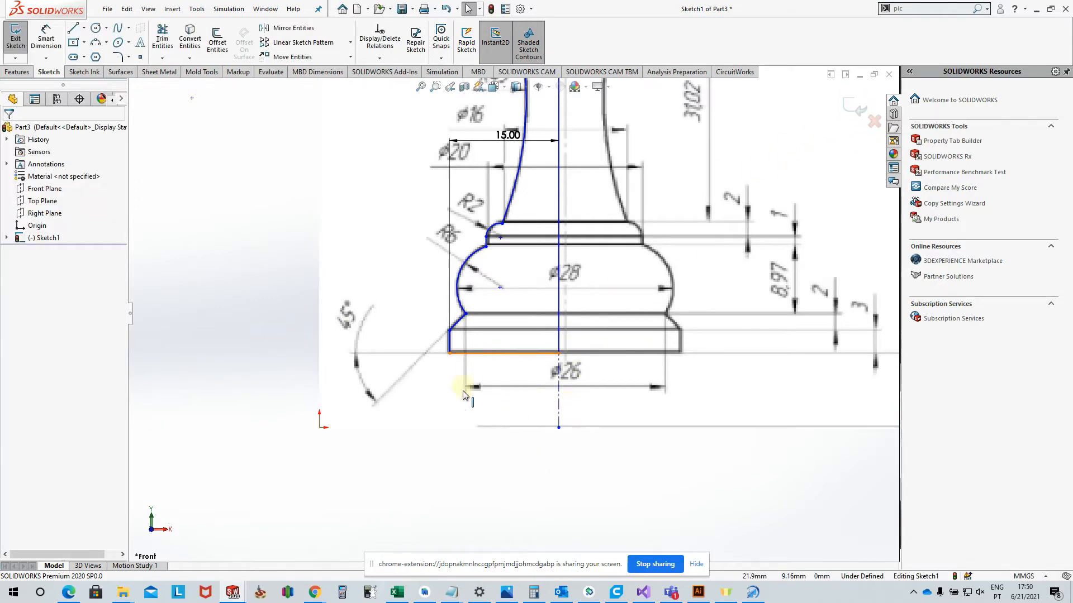
{"action": "left_click_drag", "start_coordinate": [506, 135], "coordinate": [508, 472]}
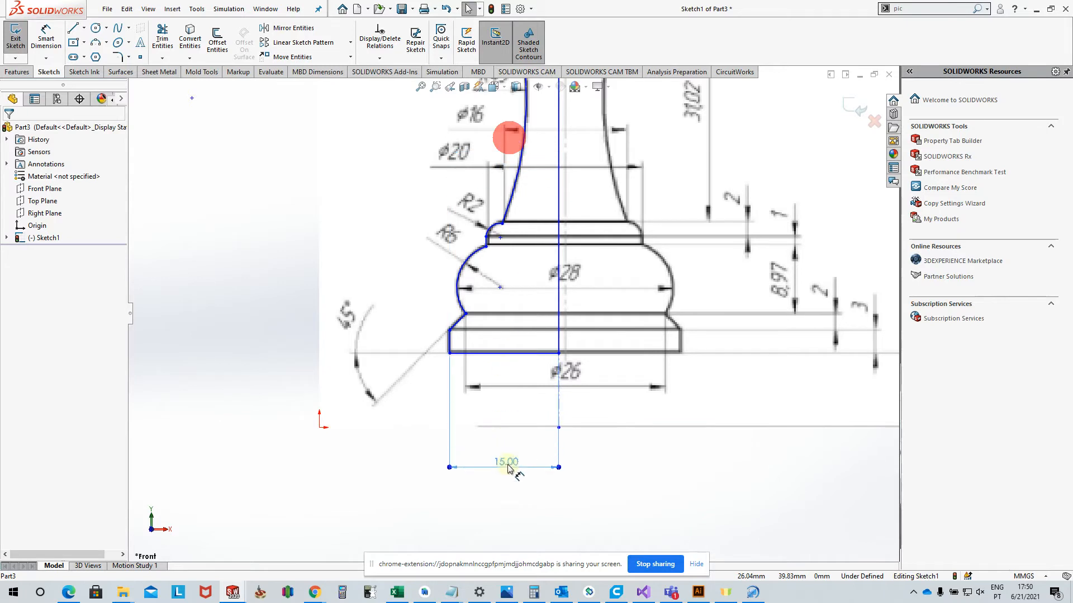
{"action": "scroll", "coordinate": [494, 351], "scroll_direction": "down", "scroll_amount": 1}
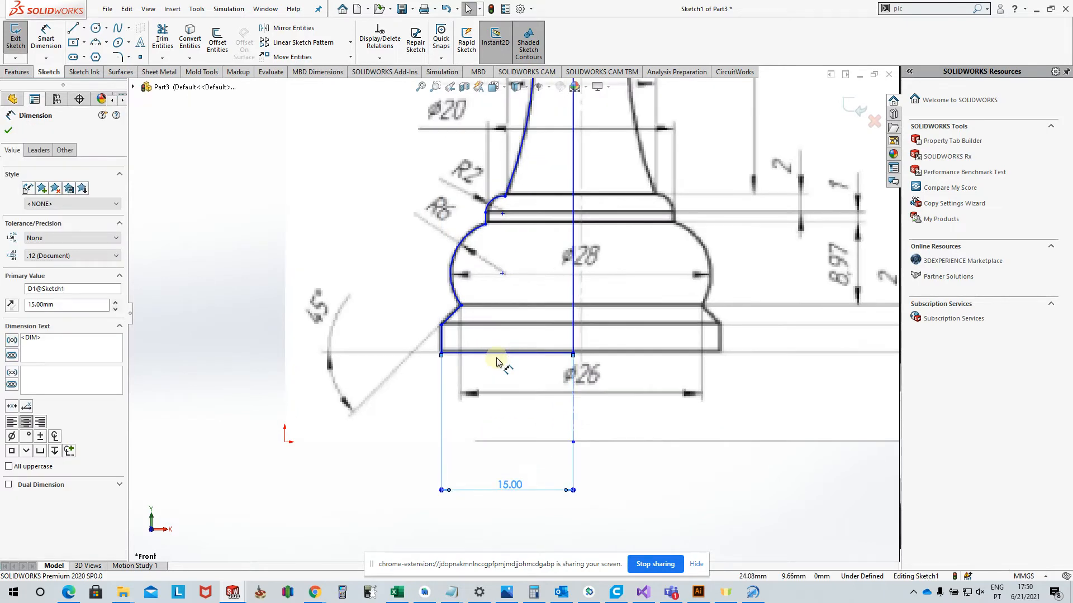
{"action": "scroll", "coordinate": [499, 362], "scroll_direction": "up", "scroll_amount": 1}
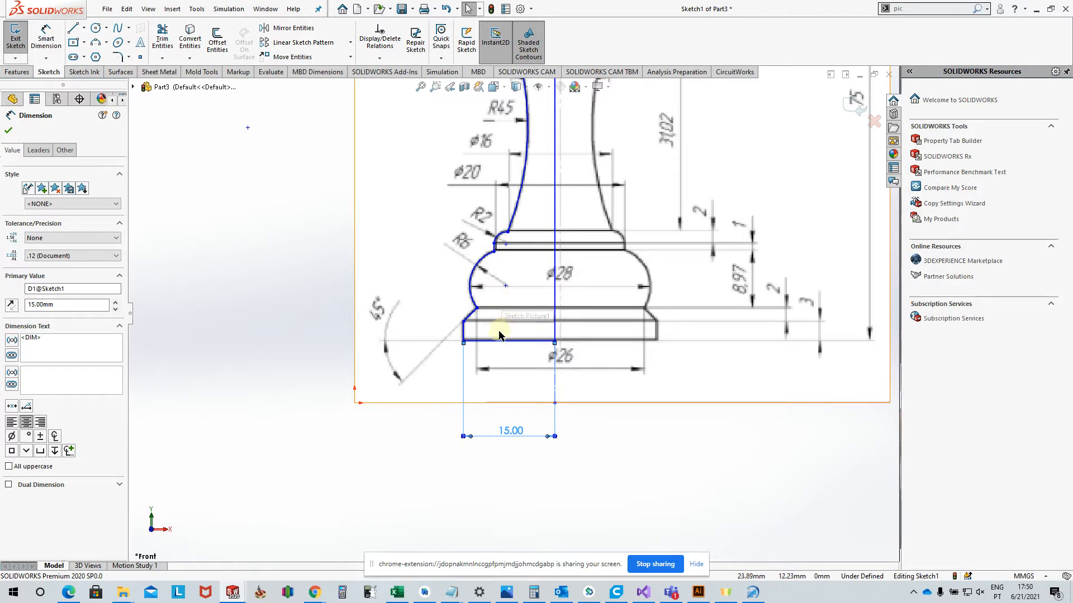
- Convert the profile's vertical closing line into construction geometry
{"action": "scroll", "coordinate": [496, 332], "scroll_direction": "down", "scroll_amount": 1}
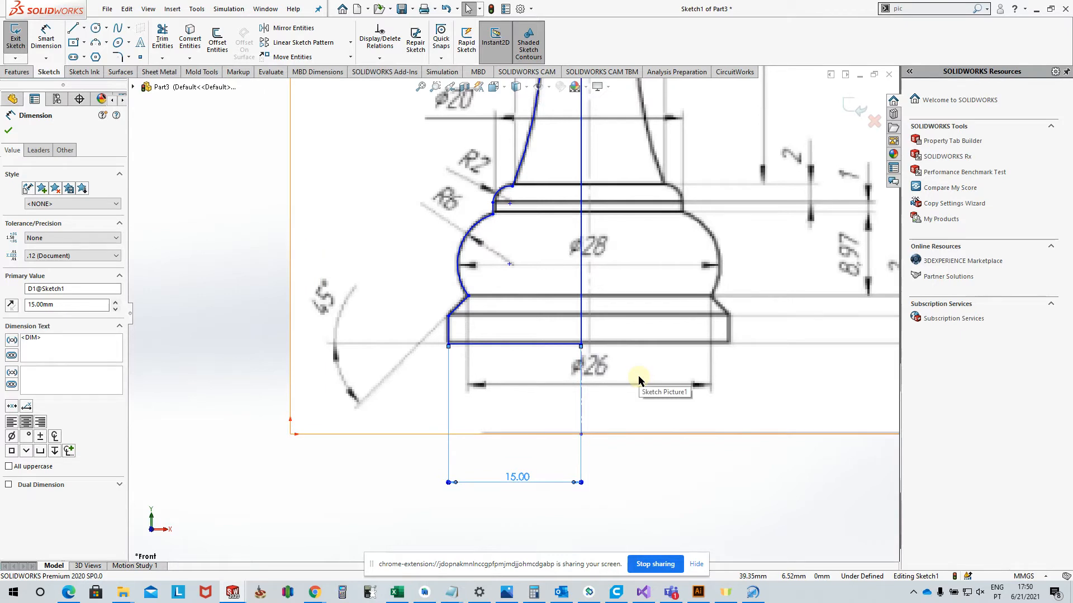
{"action": "scroll", "coordinate": [408, 343], "scroll_direction": "down", "scroll_amount": 2}
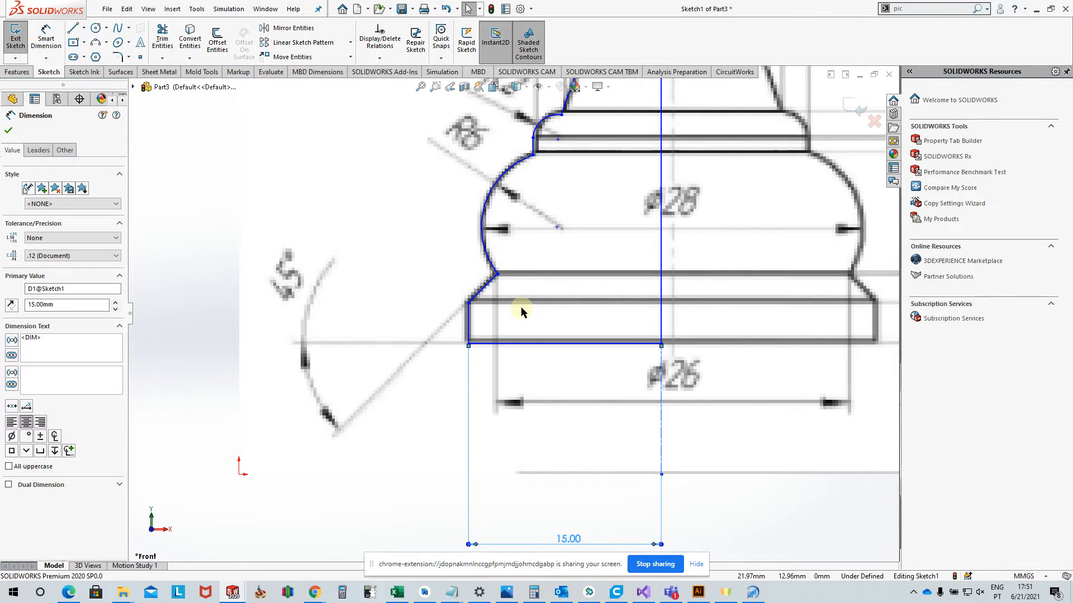
{"action": "scroll", "coordinate": [596, 322], "scroll_direction": "up", "scroll_amount": 2}
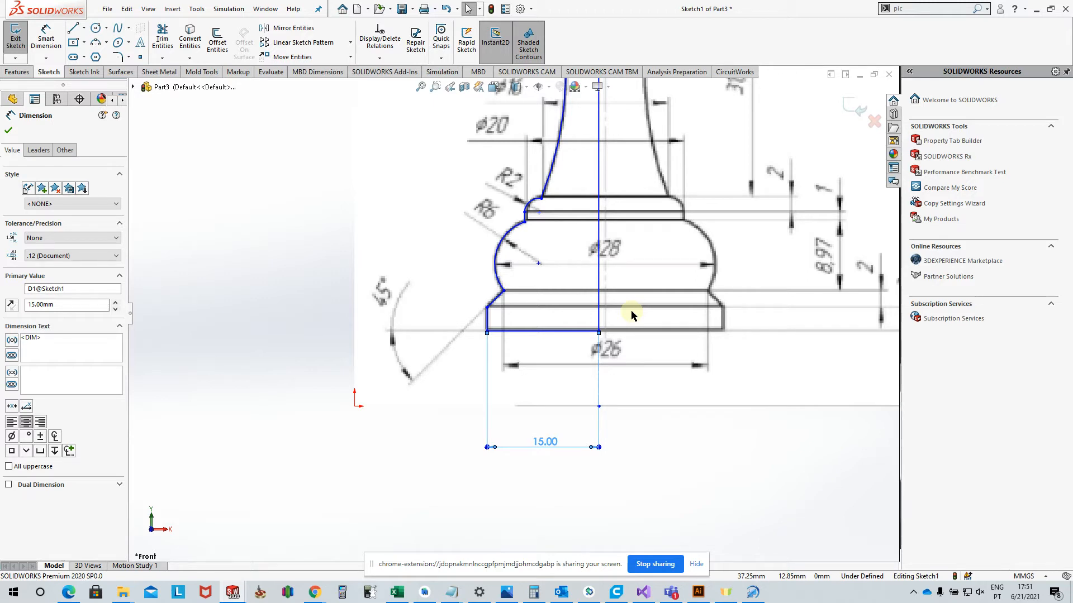
{"action": "scroll", "coordinate": [521, 317], "scroll_direction": "down", "scroll_amount": 2}
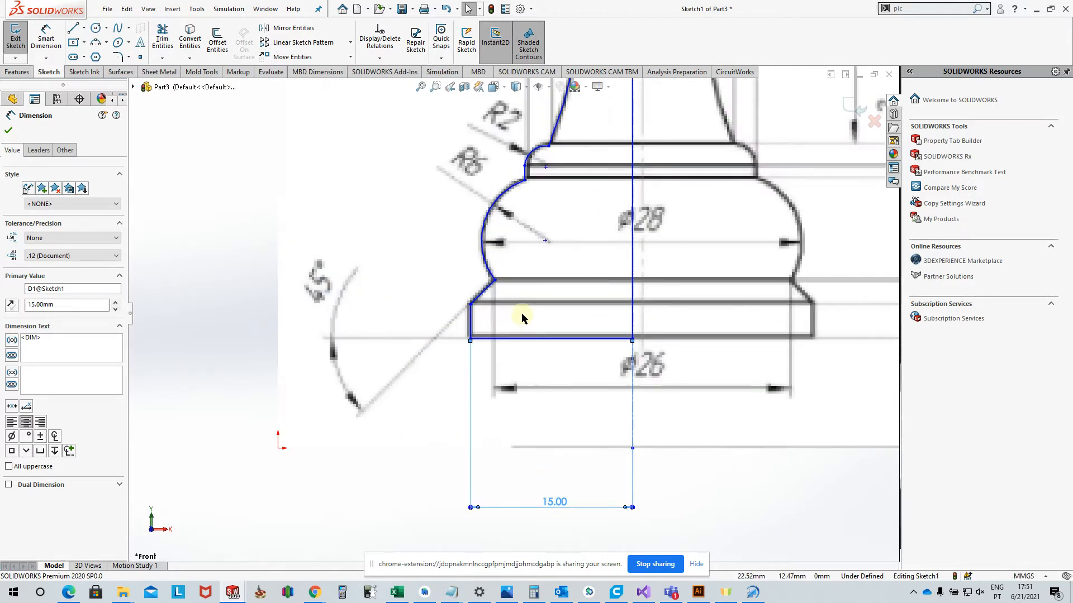
{"action": "scroll", "coordinate": [553, 305], "scroll_direction": "up", "scroll_amount": 3}
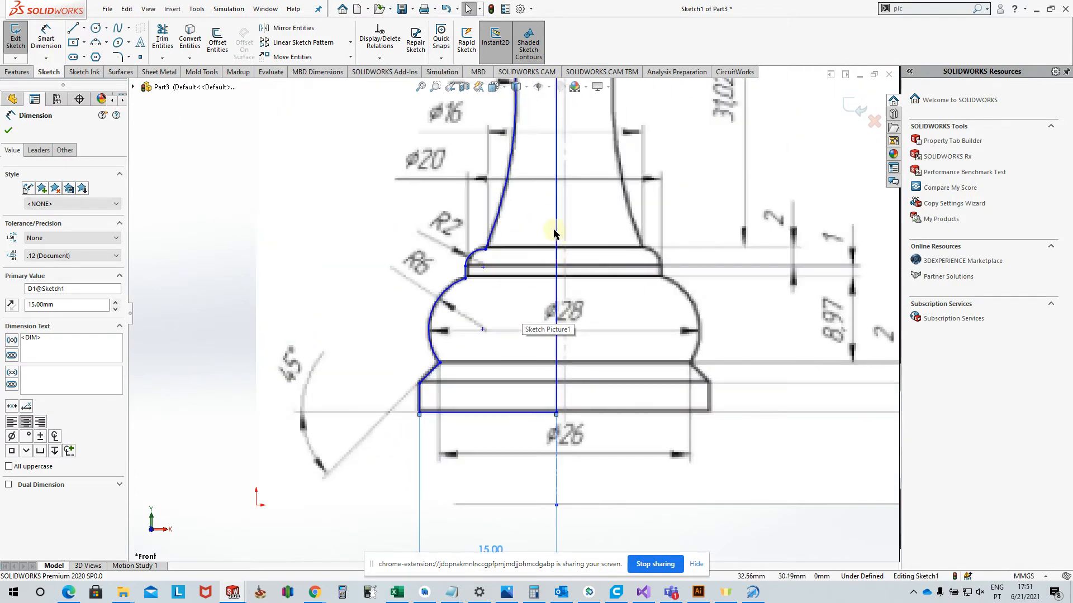
{"action": "left_click", "coordinate": [558, 229]}
{"action": "left_click", "coordinate": [611, 193]}
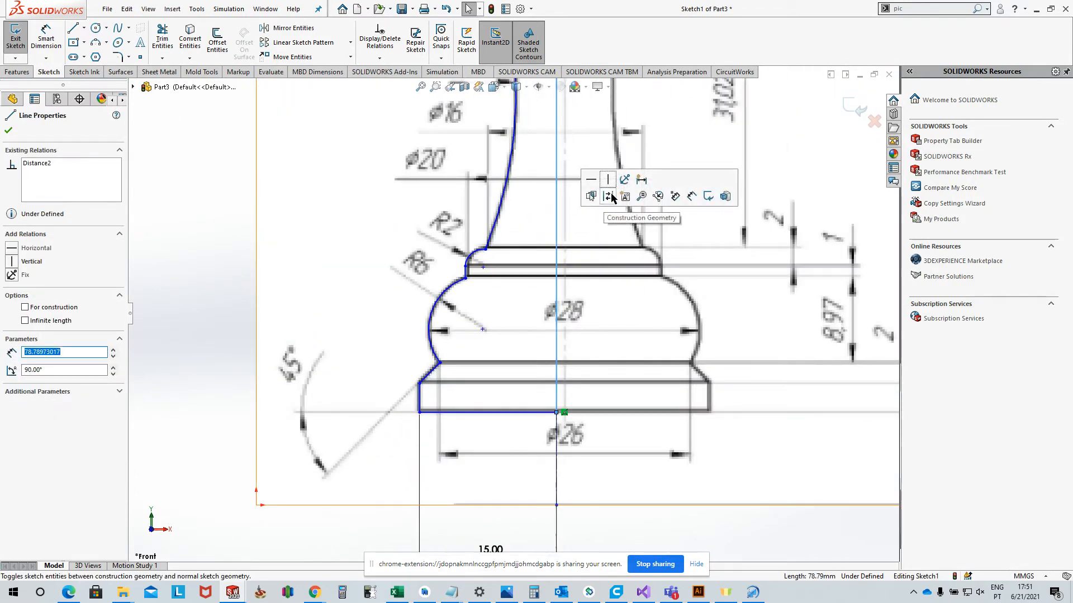
{"action": "left_click", "coordinate": [214, 188]}
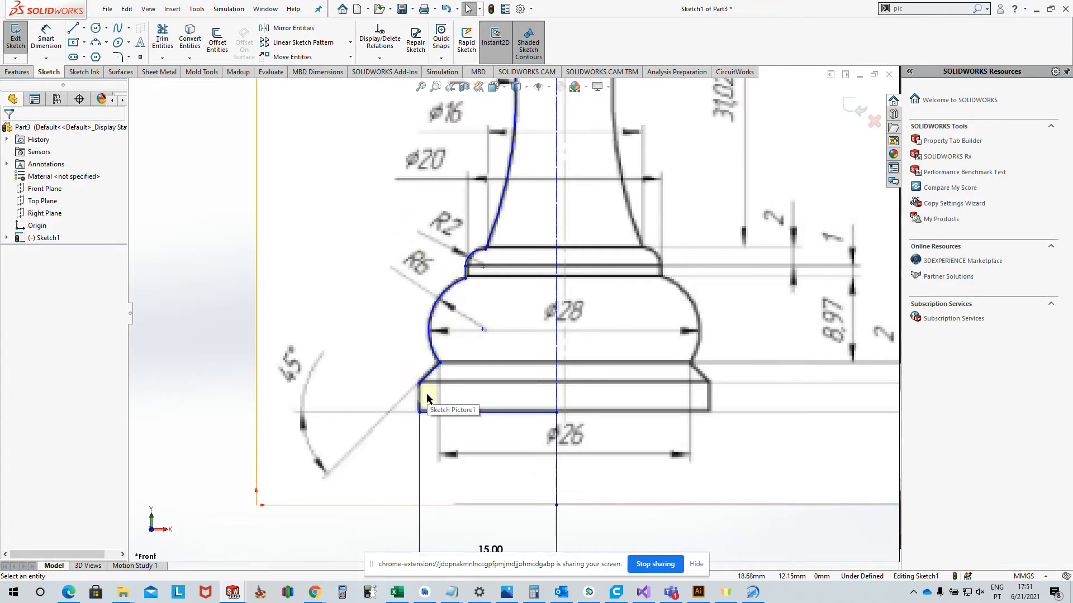
- Dimension the short vertical edge at the bottom of the bishop's base and set its height to 3 mm
{"action": "left_click", "coordinate": [46, 37]}
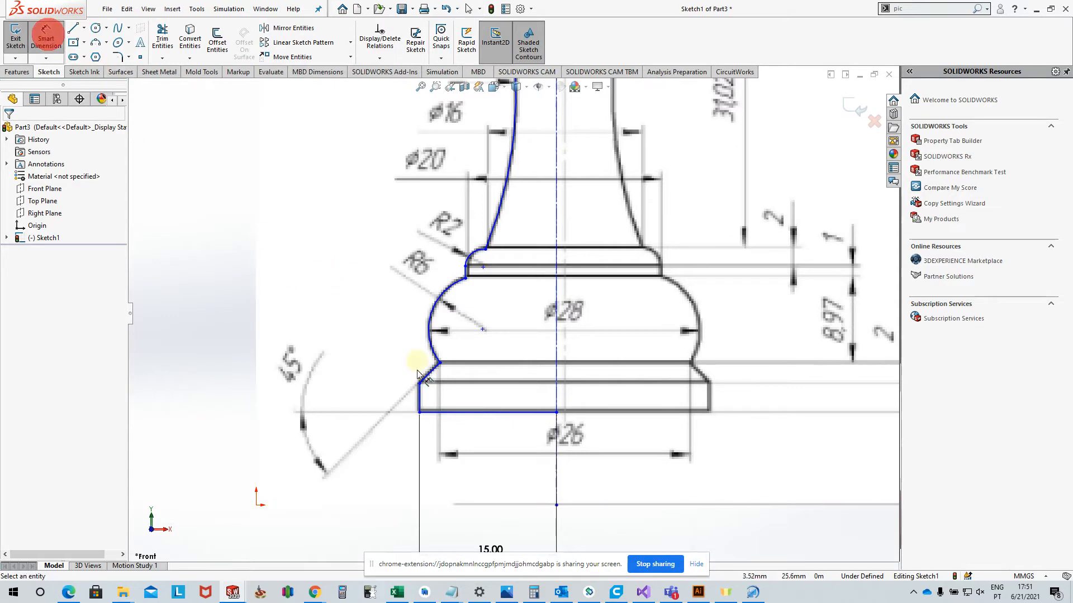
{"action": "left_click", "coordinate": [422, 402]}
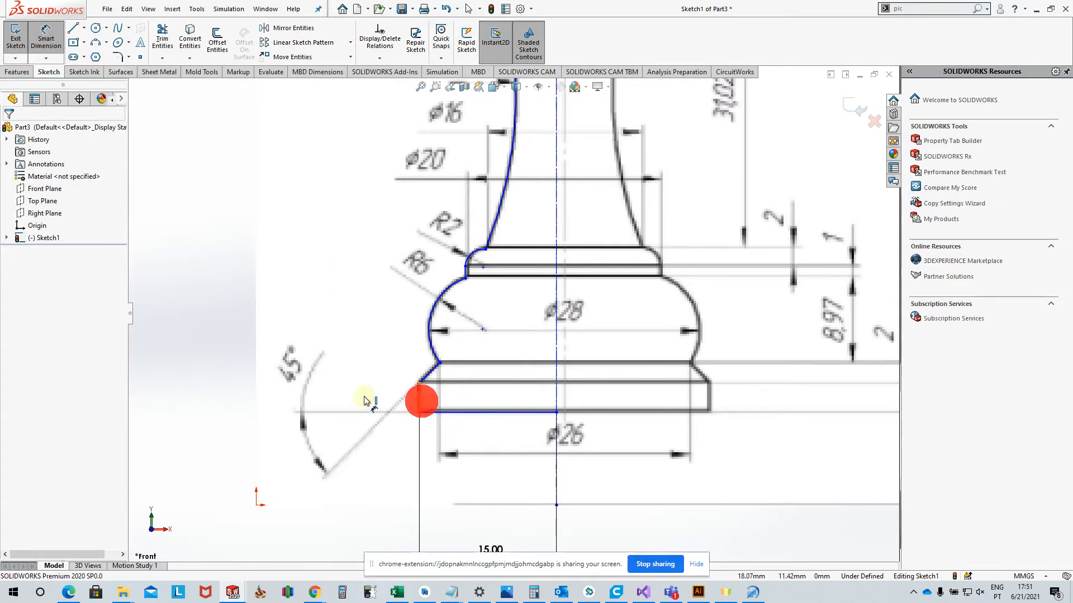
{"action": "left_click", "coordinate": [217, 400]}
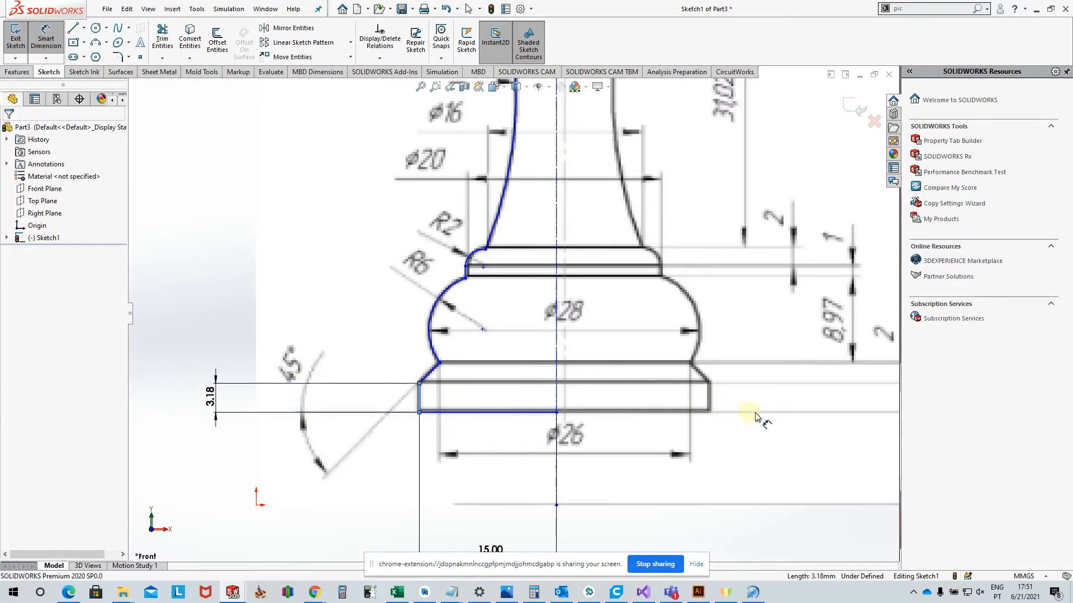
{"action": "scroll", "coordinate": [829, 417], "scroll_direction": "up", "scroll_amount": 4}
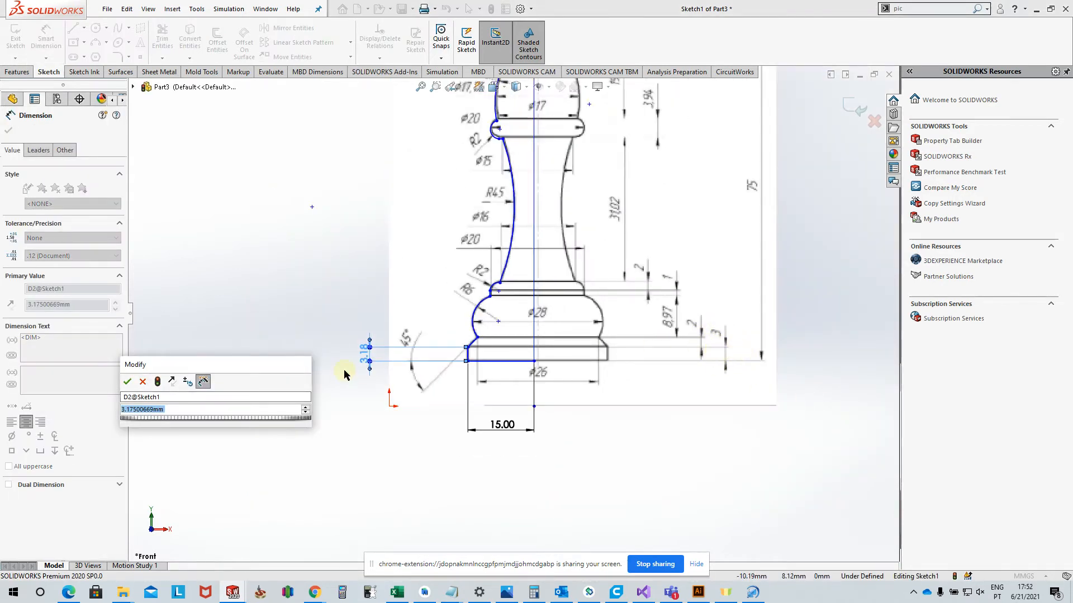
{"action": "type", "text": "3"}
{"action": "key", "text": "Return"}
- Try a 45° angle dimension between the sloped line above the base edge and the bottom line, and delete it
{"action": "scroll", "coordinate": [479, 347], "scroll_direction": "down", "scroll_amount": 5}
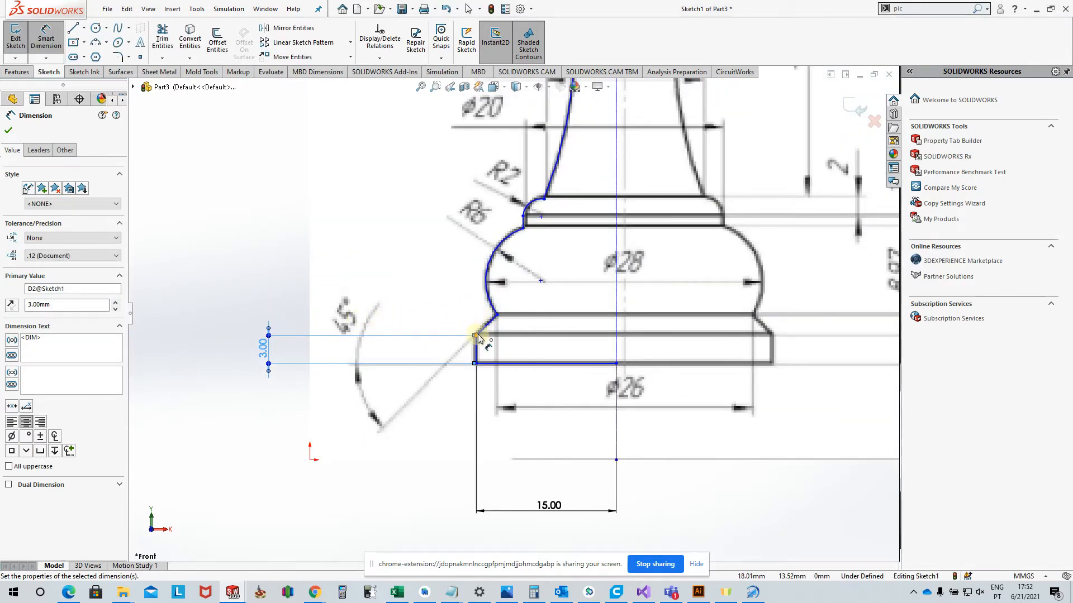
{"action": "scroll", "coordinate": [486, 331], "scroll_direction": "down", "scroll_amount": 3}
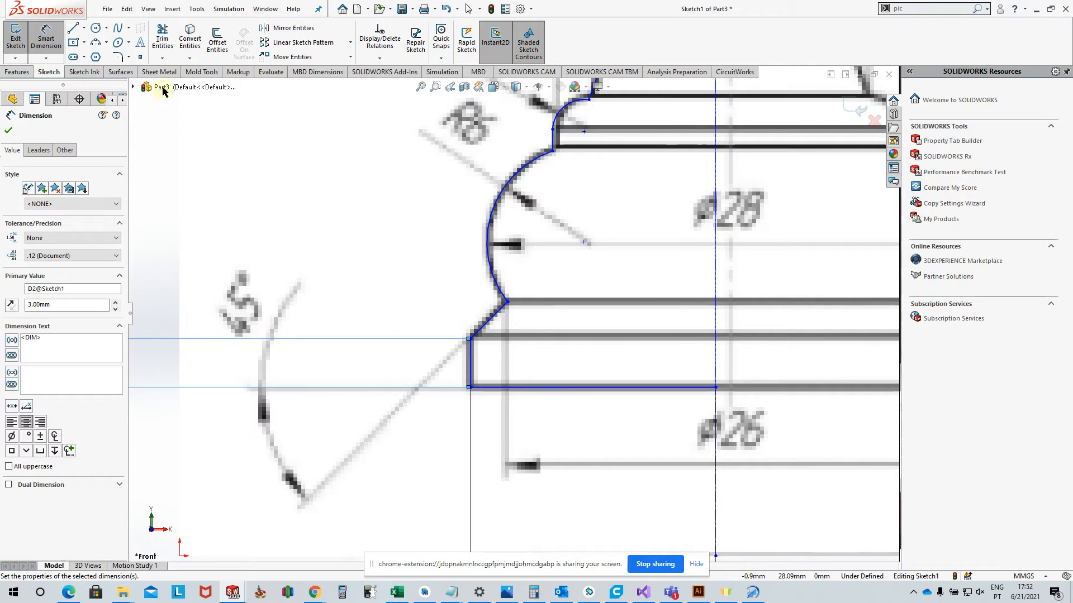
{"action": "left_click", "coordinate": [41, 52]}
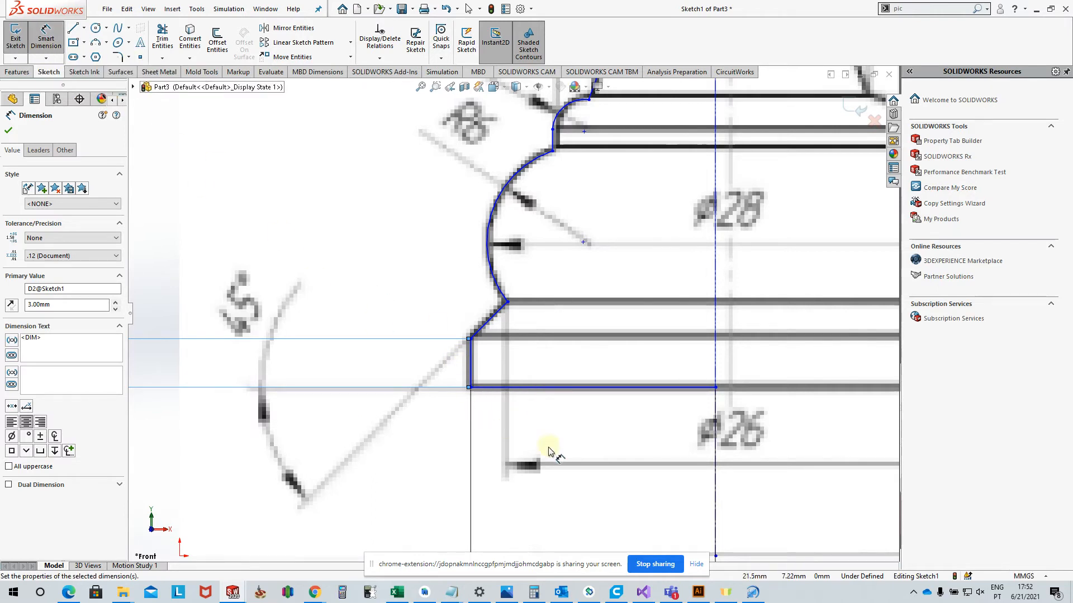
{"action": "left_click", "coordinate": [490, 323]}
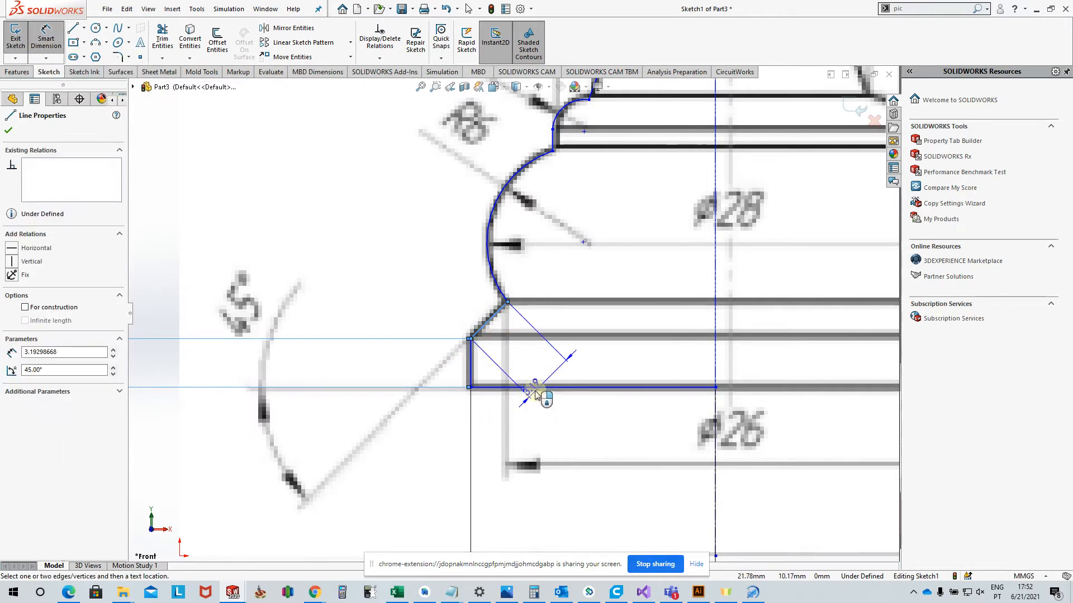
{"action": "left_click", "coordinate": [533, 386]}
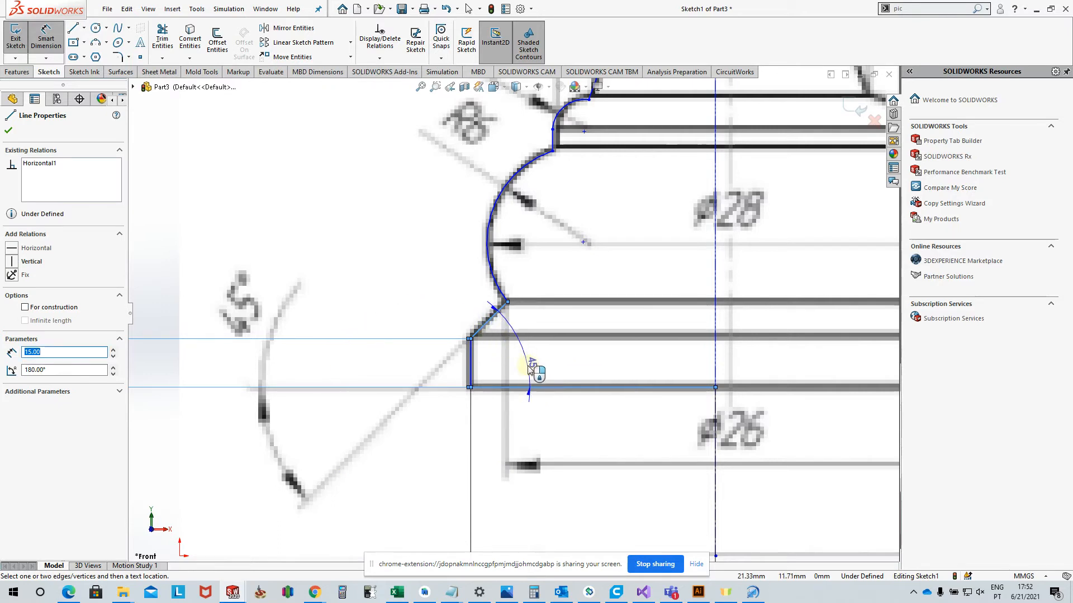
{"action": "left_click", "coordinate": [529, 368]}
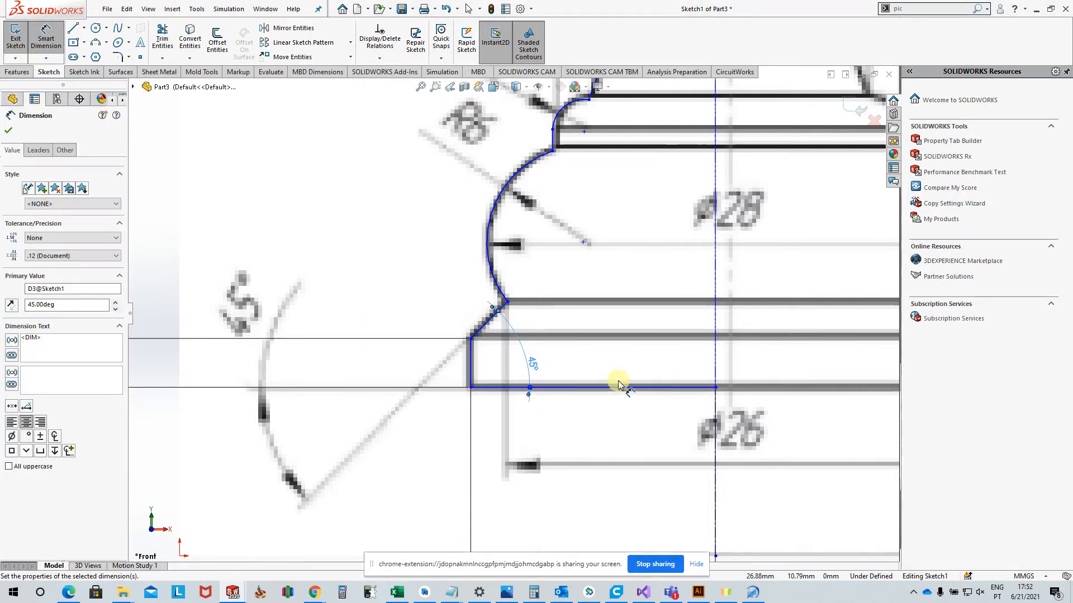
{"action": "scroll", "coordinate": [564, 250], "scroll_direction": "up", "scroll_amount": 1}
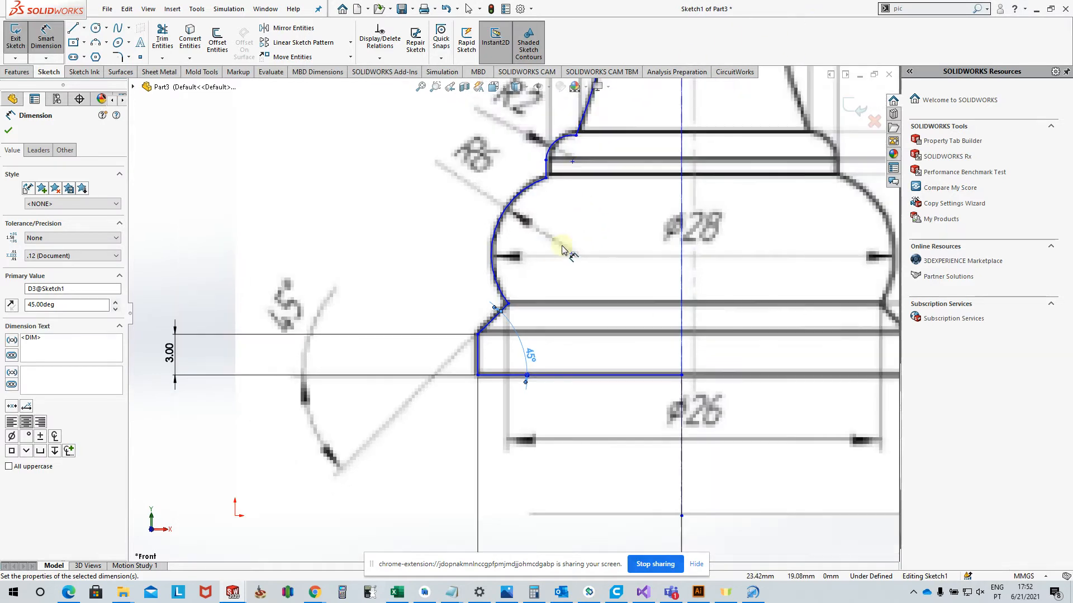
{"action": "left_click_drag", "start_coordinate": [529, 362], "coordinate": [558, 355]}
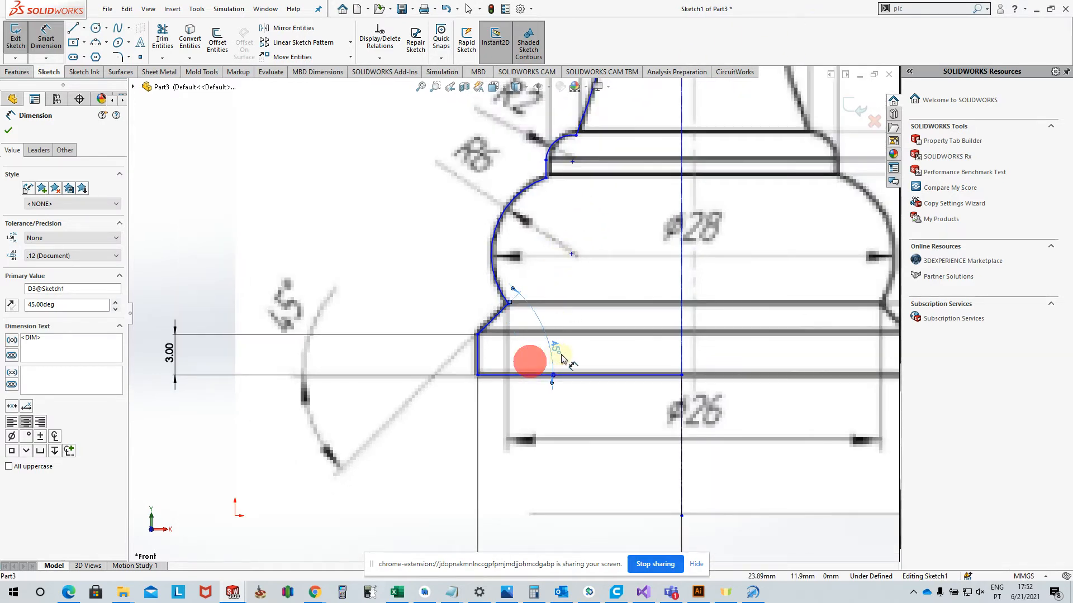
{"action": "key", "text": "Delete"}
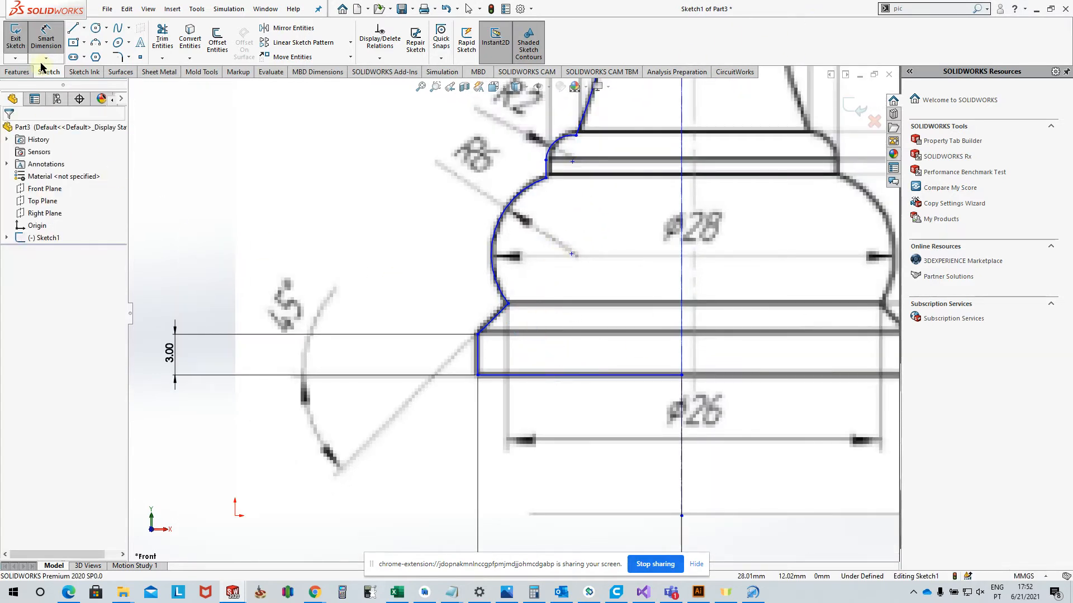
- Add a 45° angle dimension between the base's sloped line and its horizontal bottom line
{"action": "left_click", "coordinate": [199, 153]}
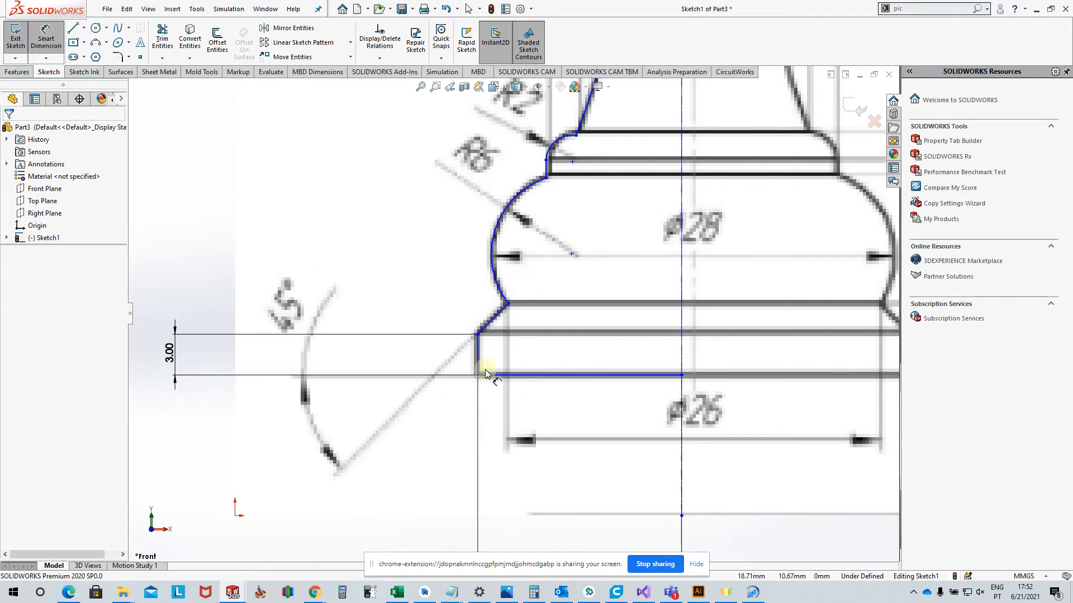
{"action": "scroll", "coordinate": [493, 360], "scroll_direction": "down", "scroll_amount": 4}
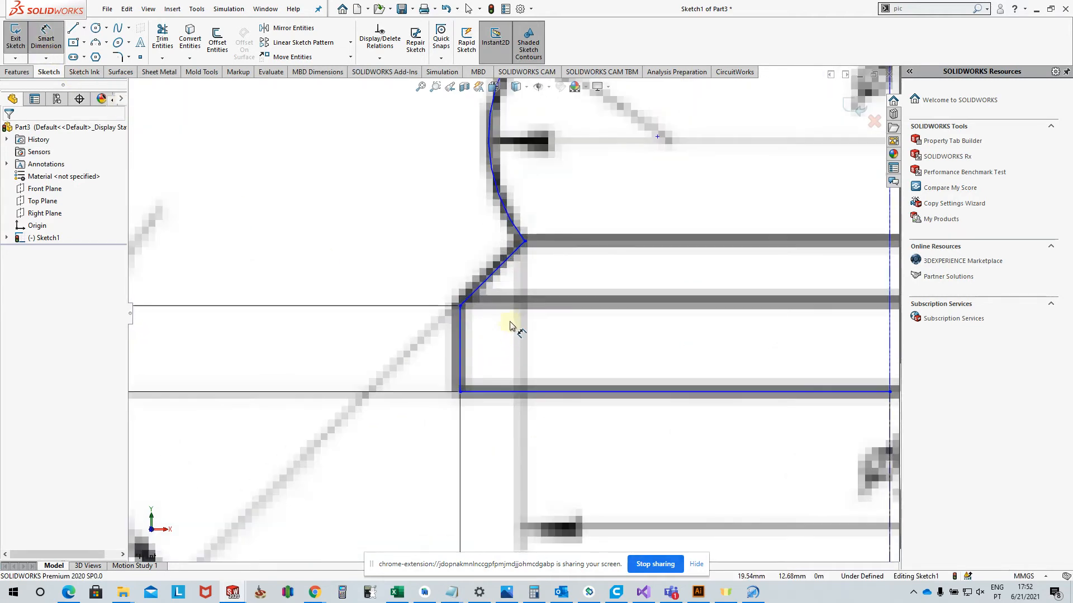
{"action": "left_click", "coordinate": [496, 271]}
{"action": "scroll", "coordinate": [558, 360], "scroll_direction": "up", "scroll_amount": 2}
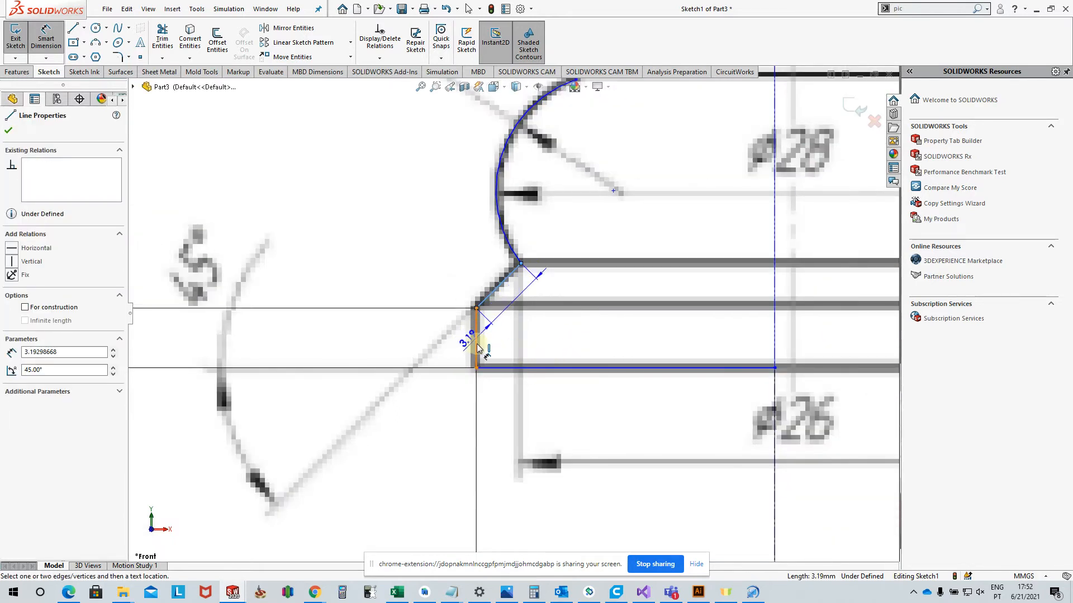
{"action": "left_click", "coordinate": [537, 368]}
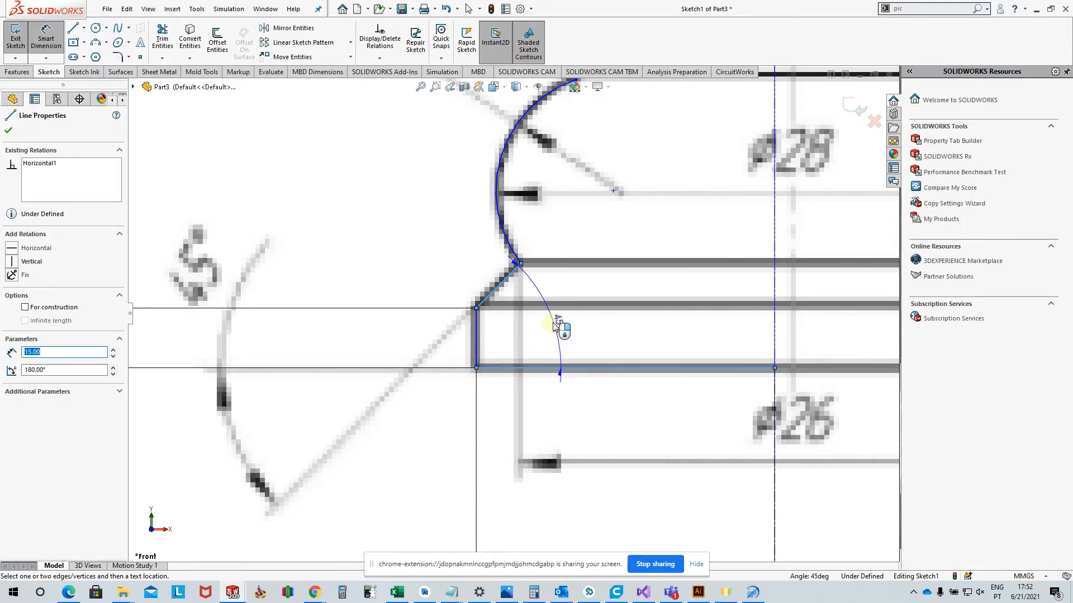
{"action": "left_click", "coordinate": [554, 325]}
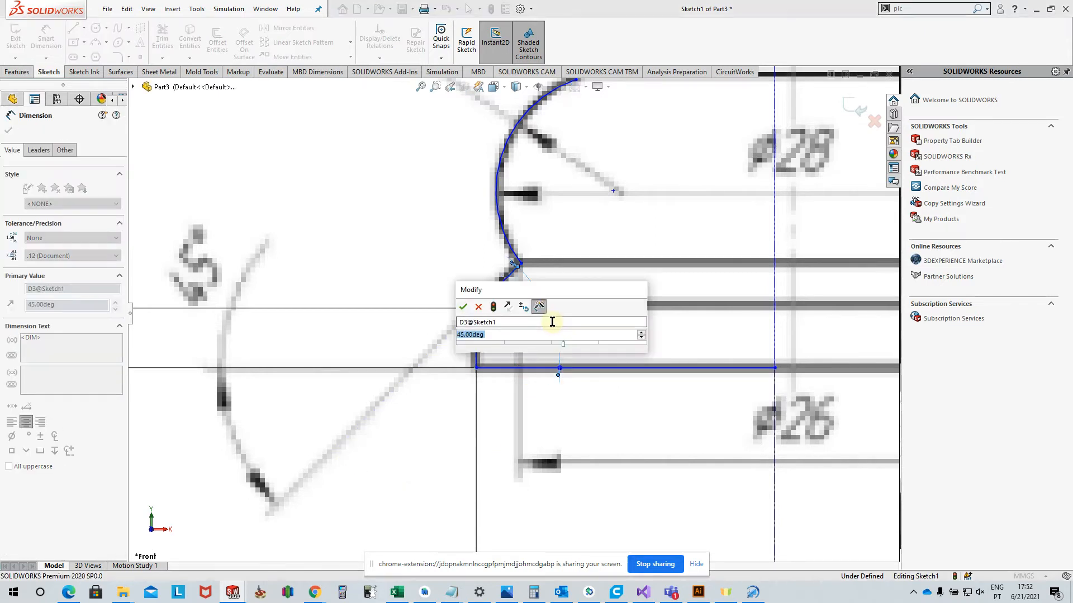
{"action": "left_click", "coordinate": [462, 307]}
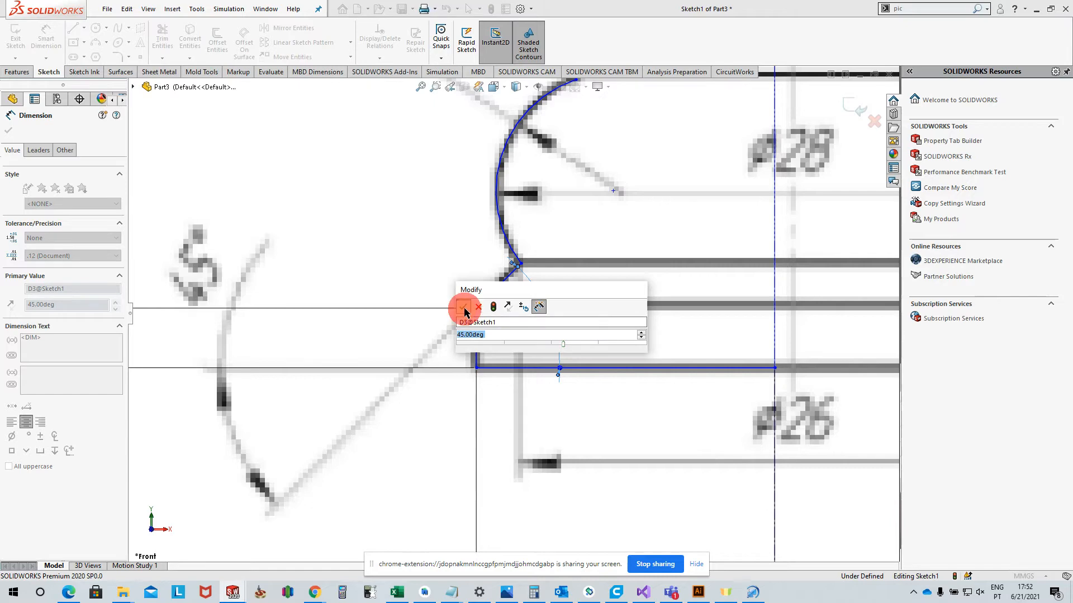
- Examine the base dimensions in the drawing picture and compare the traced sloped edge with the drawing
{"action": "scroll", "coordinate": [673, 314], "scroll_direction": "up", "scroll_amount": 8}
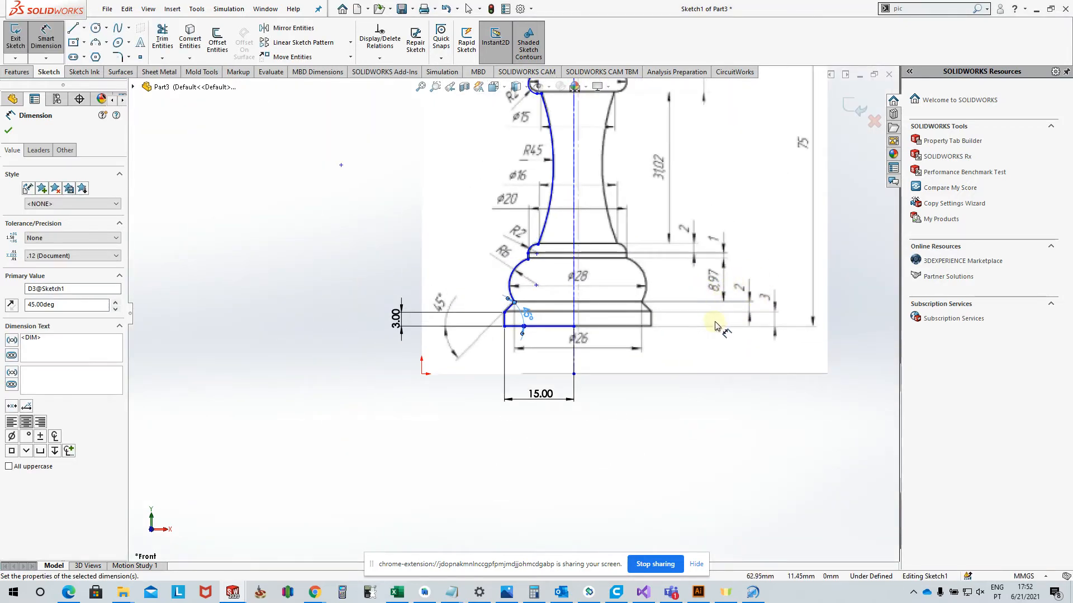
{"action": "scroll", "coordinate": [715, 319], "scroll_direction": "down", "scroll_amount": 2}
{"action": "scroll", "coordinate": [715, 319], "scroll_direction": "down", "scroll_amount": 1}
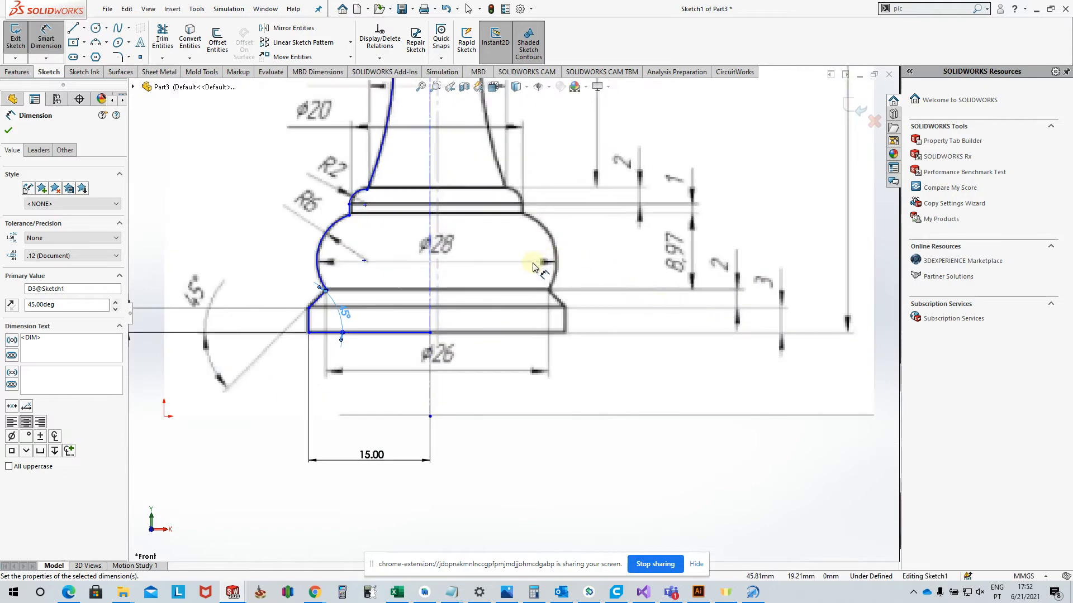
{"action": "left_click_drag", "start_coordinate": [339, 303], "coordinate": [340, 316]}
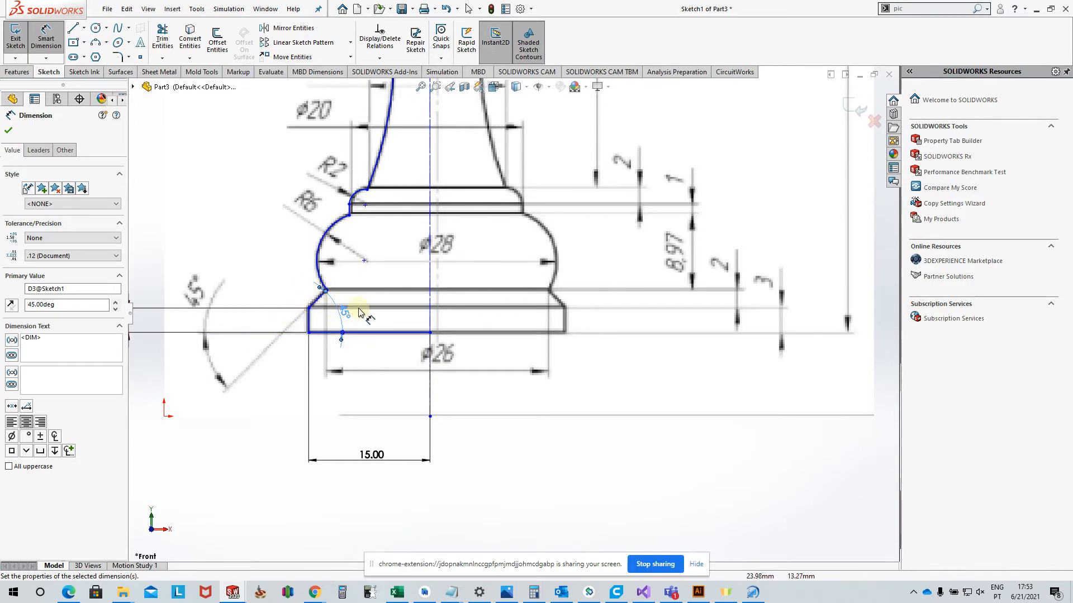
{"action": "scroll", "coordinate": [329, 314], "scroll_direction": "down", "scroll_amount": 1}
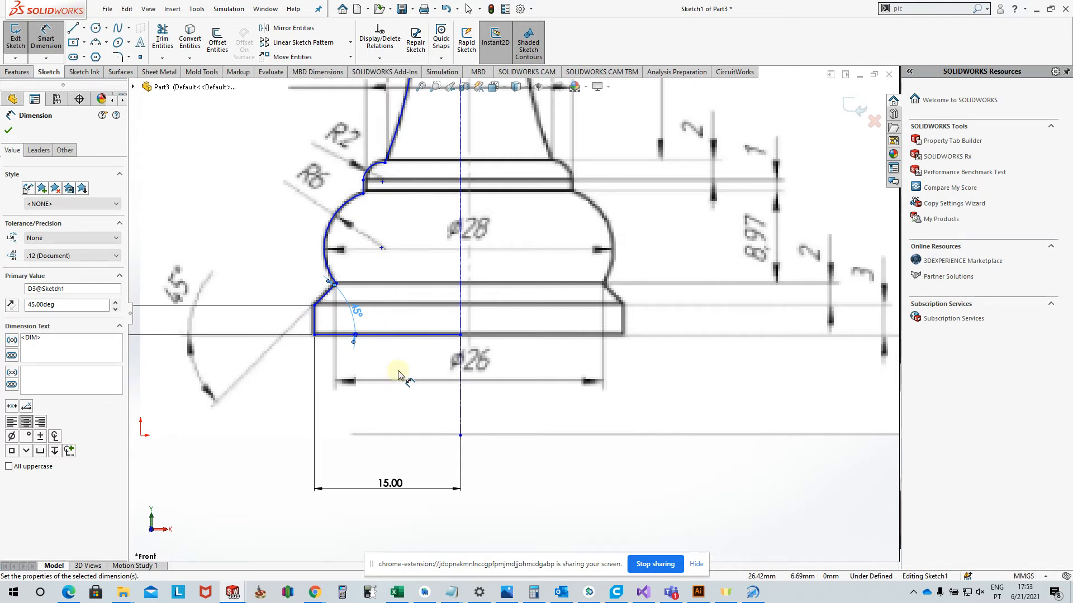
{"action": "scroll", "coordinate": [331, 302], "scroll_direction": "down", "scroll_amount": 3}
{"action": "scroll", "coordinate": [348, 305], "scroll_direction": "up", "scroll_amount": 3}
{"action": "scroll", "coordinate": [729, 324], "scroll_direction": "up", "scroll_amount": 2}
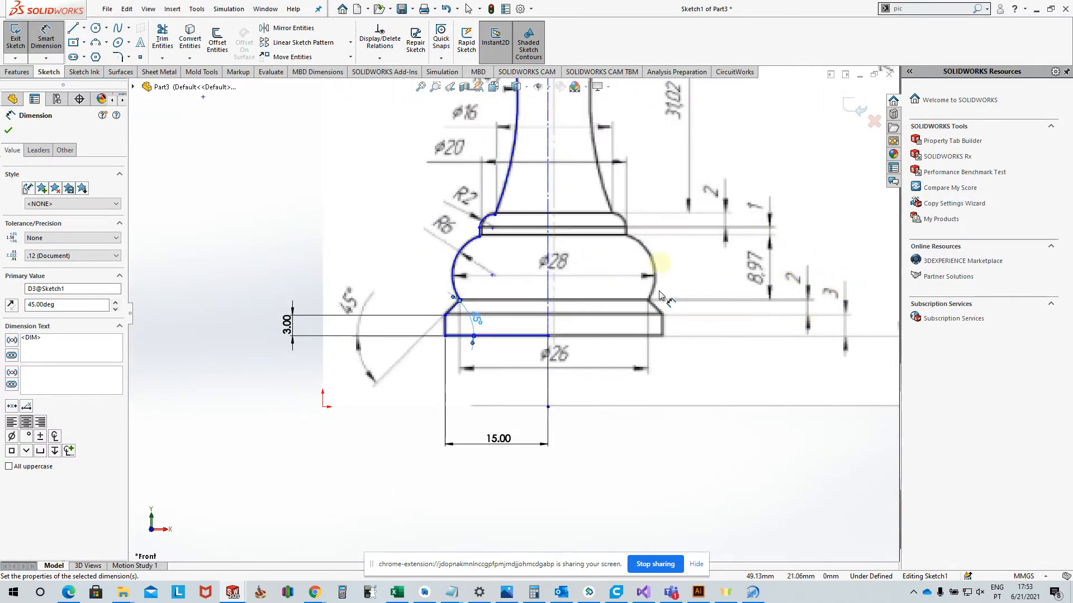
{"action": "scroll", "coordinate": [462, 307], "scroll_direction": "down", "scroll_amount": 6}
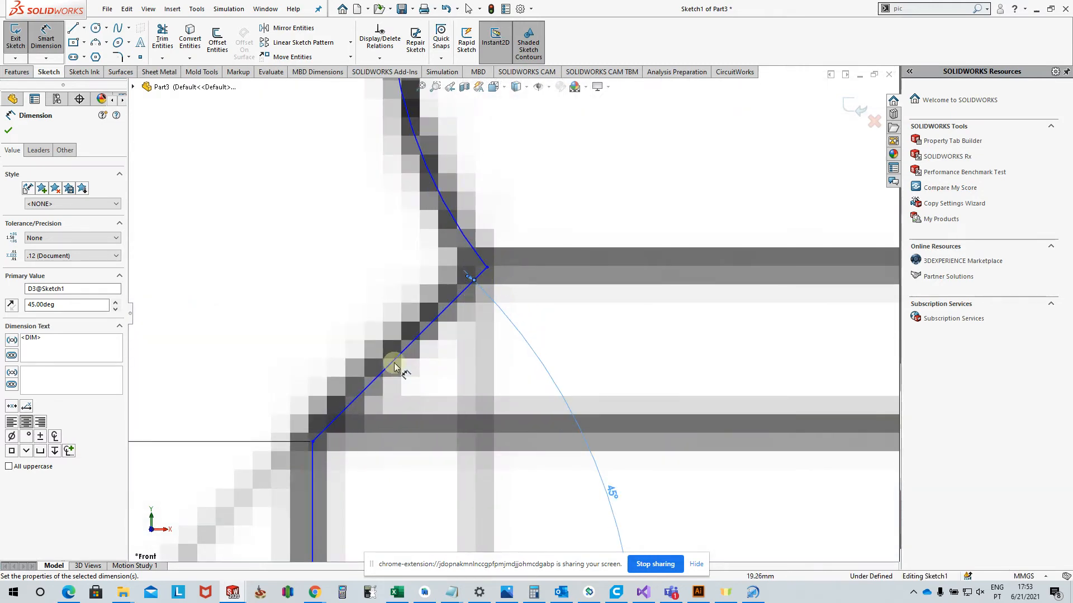
{"action": "scroll", "coordinate": [556, 403], "scroll_direction": "up", "scroll_amount": 8}
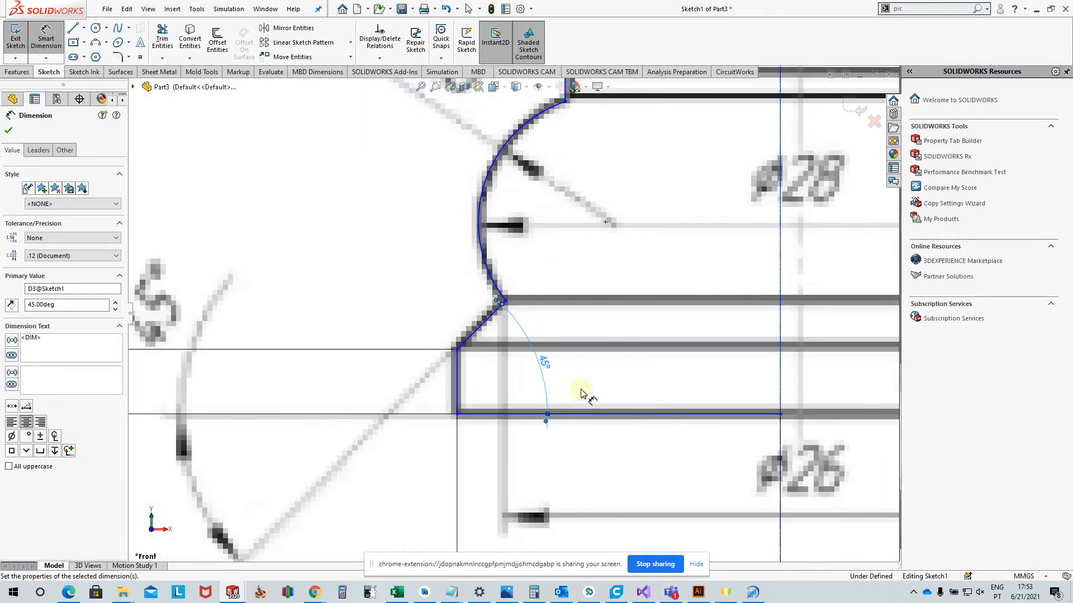
{"action": "scroll", "coordinate": [665, 352], "scroll_direction": "up", "scroll_amount": 3}
- Dimension the vertical distance between the two endpoints of the base's sloped line and set it to 2 mm
{"action": "scroll", "coordinate": [606, 319], "scroll_direction": "down", "scroll_amount": 5}
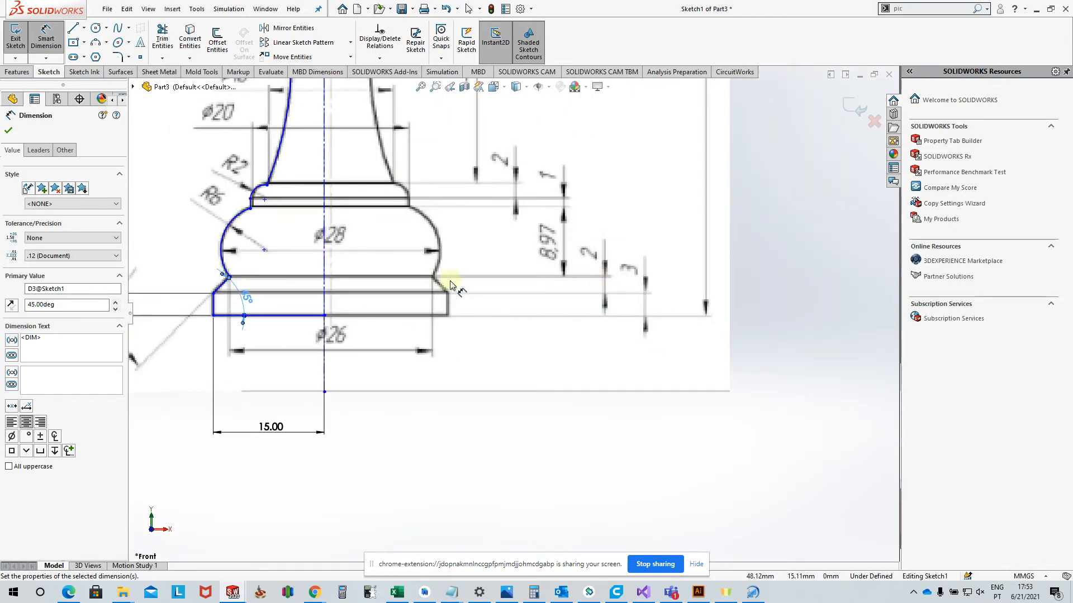
{"action": "scroll", "coordinate": [222, 277], "scroll_direction": "down", "scroll_amount": 5}
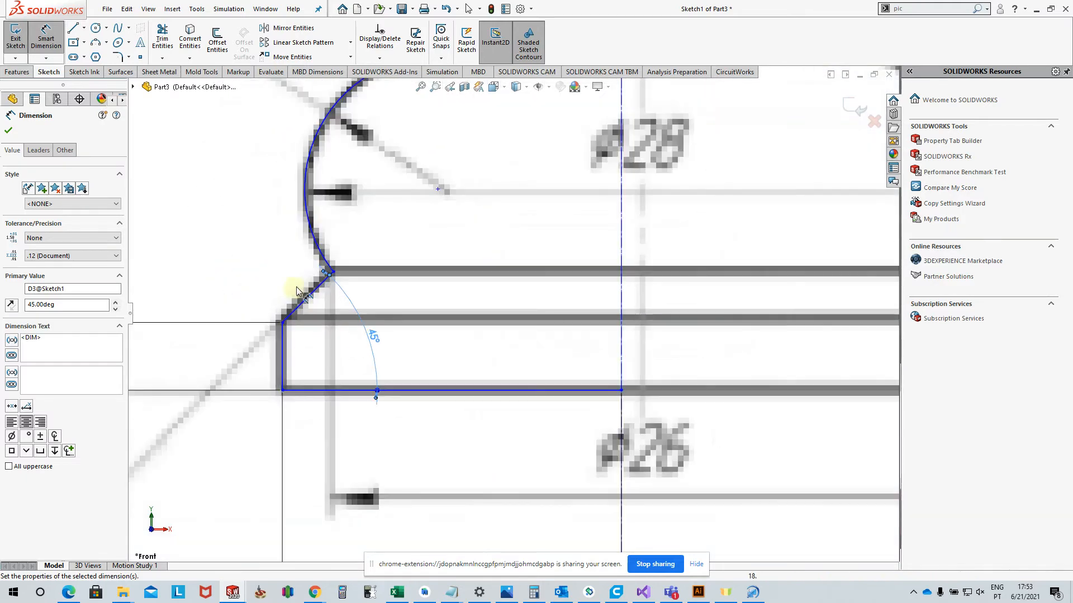
{"action": "left_click", "coordinate": [225, 276]}
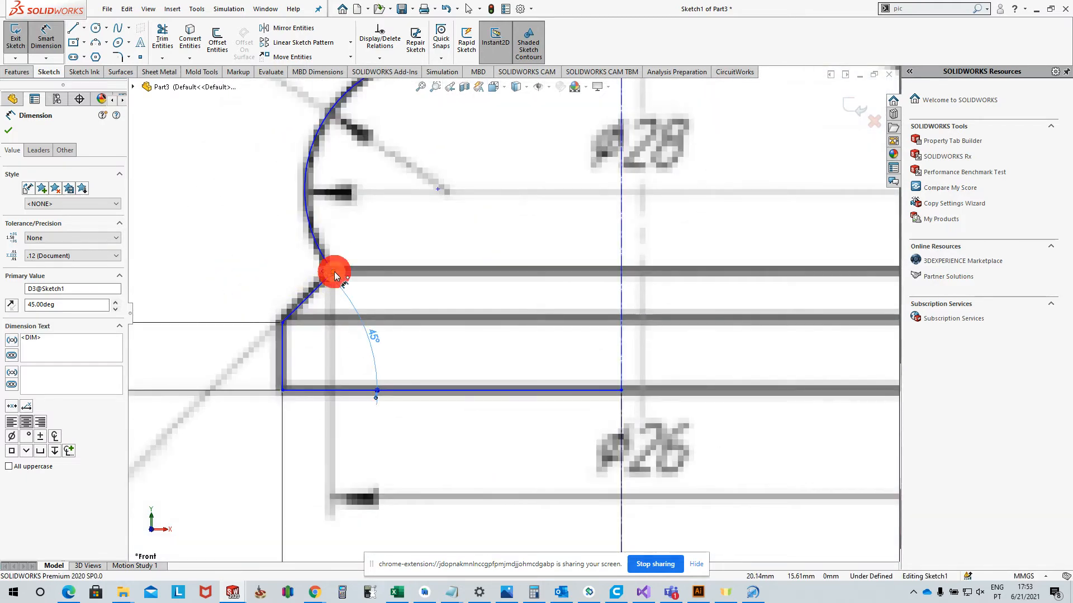
{"action": "left_click", "coordinate": [282, 323]}
{"action": "left_click", "coordinate": [240, 297]}
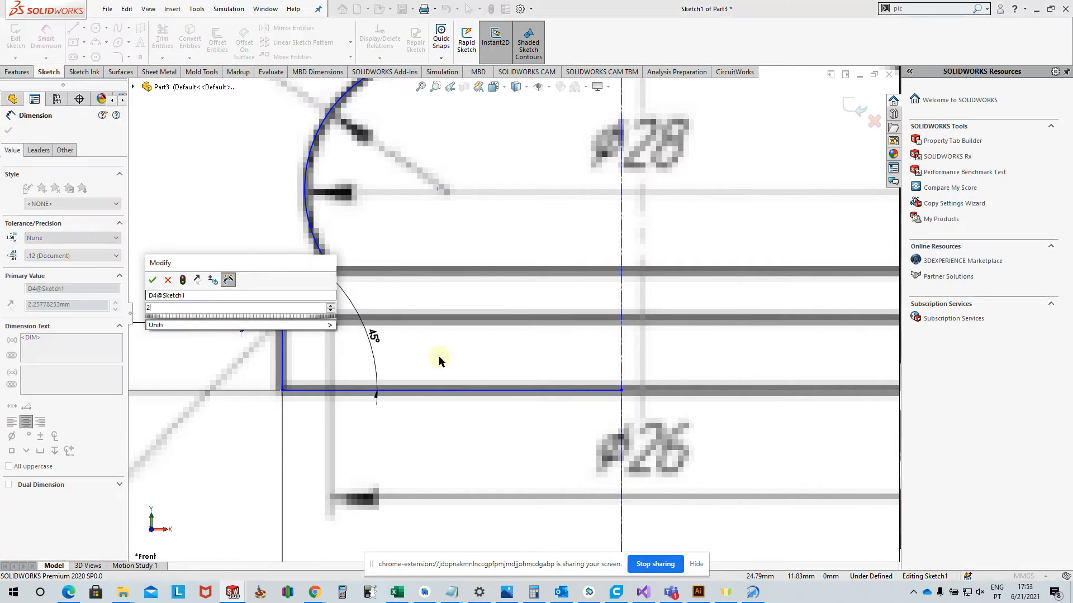
{"action": "key", "text": "Return"}
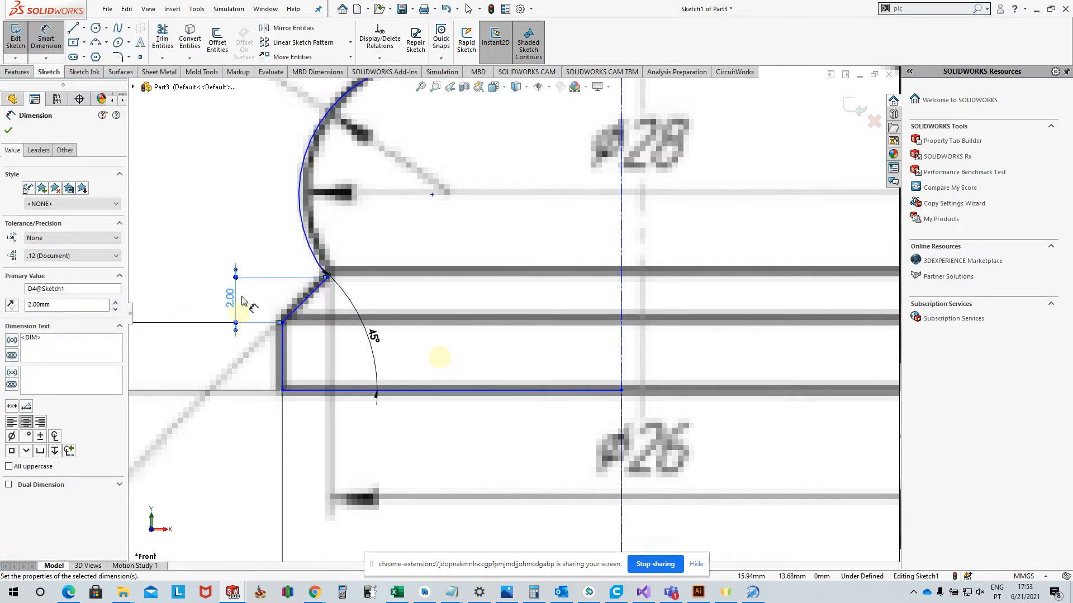
- Dimension the radius of the large bulging arc above the base and set it to 6 mm
{"action": "scroll", "coordinate": [309, 280], "scroll_direction": "up", "scroll_amount": 4}
{"action": "scroll", "coordinate": [620, 278], "scroll_direction": "down", "scroll_amount": 2}
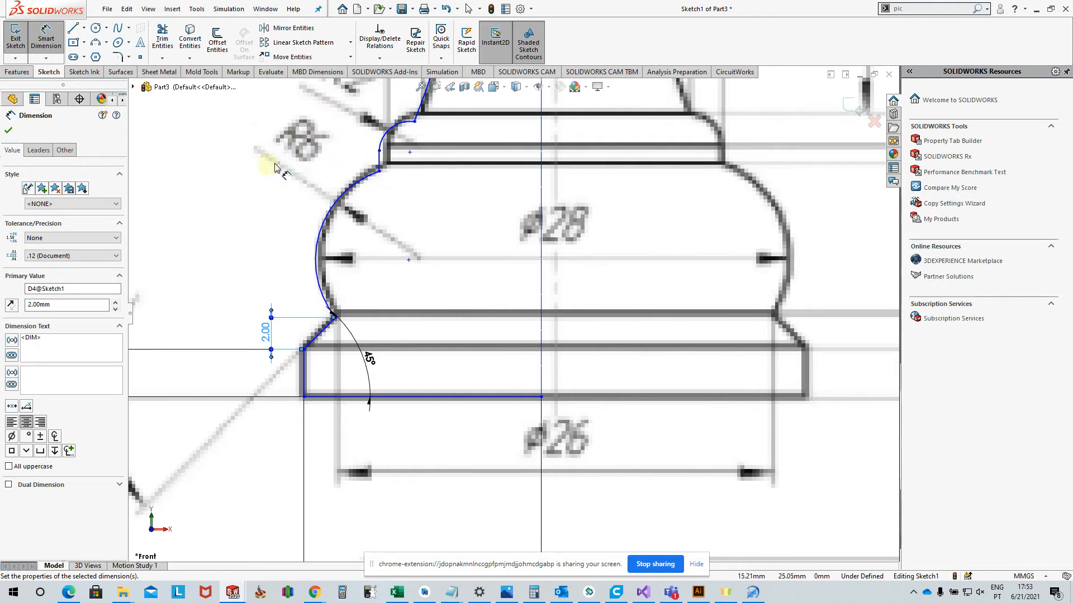
{"action": "left_click", "coordinate": [318, 224]}
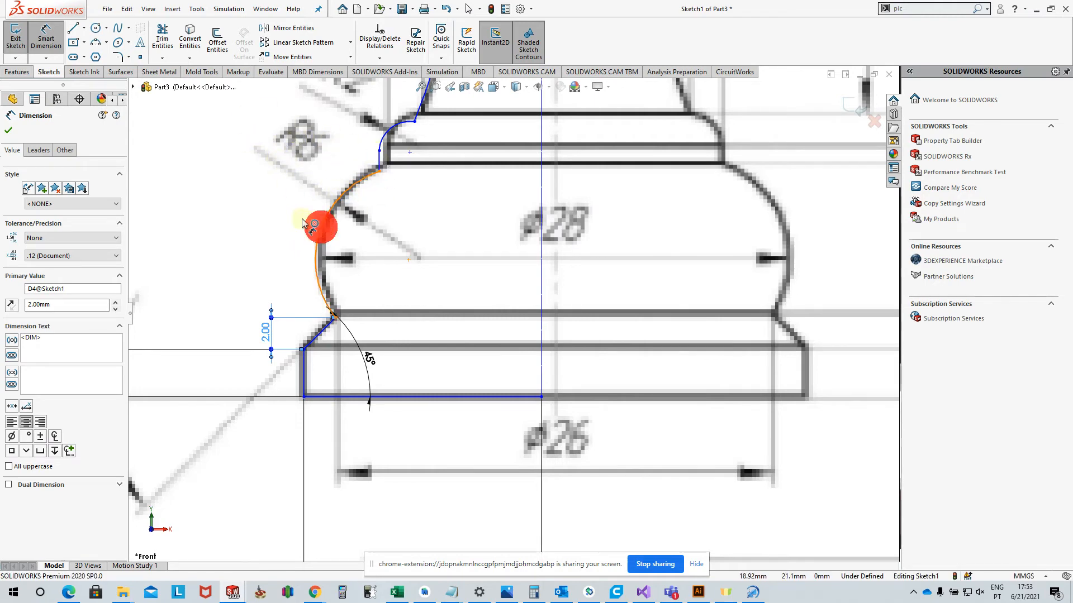
{"action": "left_click", "coordinate": [225, 182]}
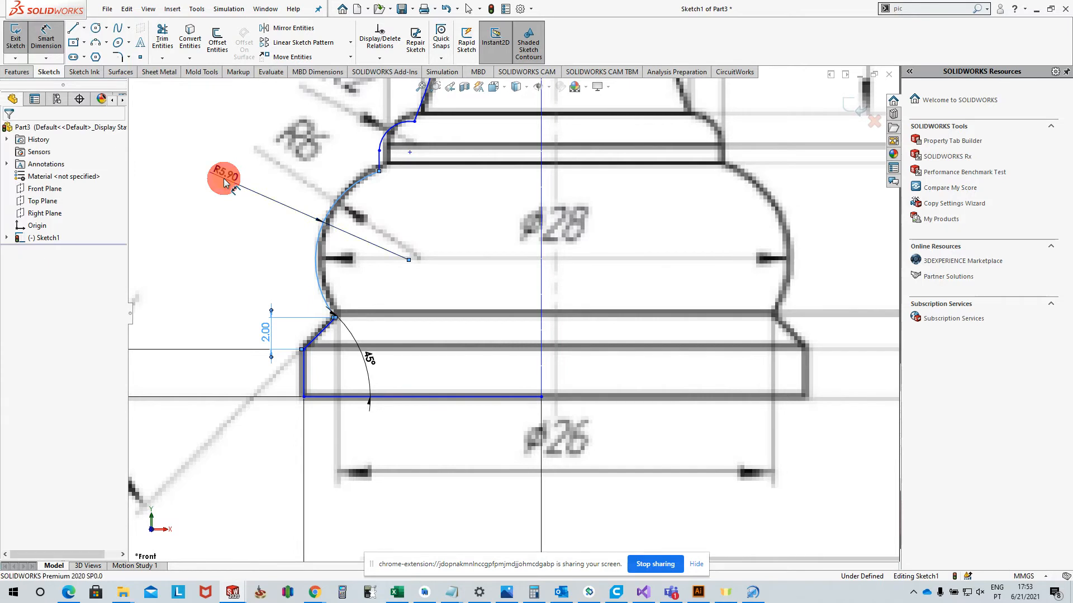
{"action": "key", "text": "Return"}
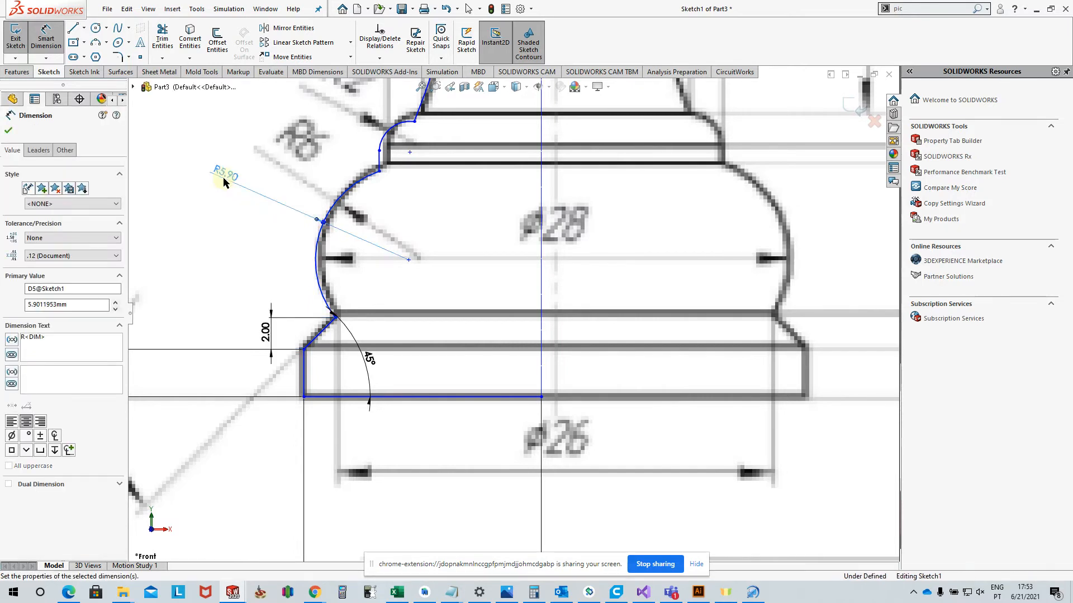
- Dimension the horizontal distance from the outermost side of the large arc to the vertical centerline and set it to 14 mm
{"action": "left_click", "coordinate": [312, 257]}
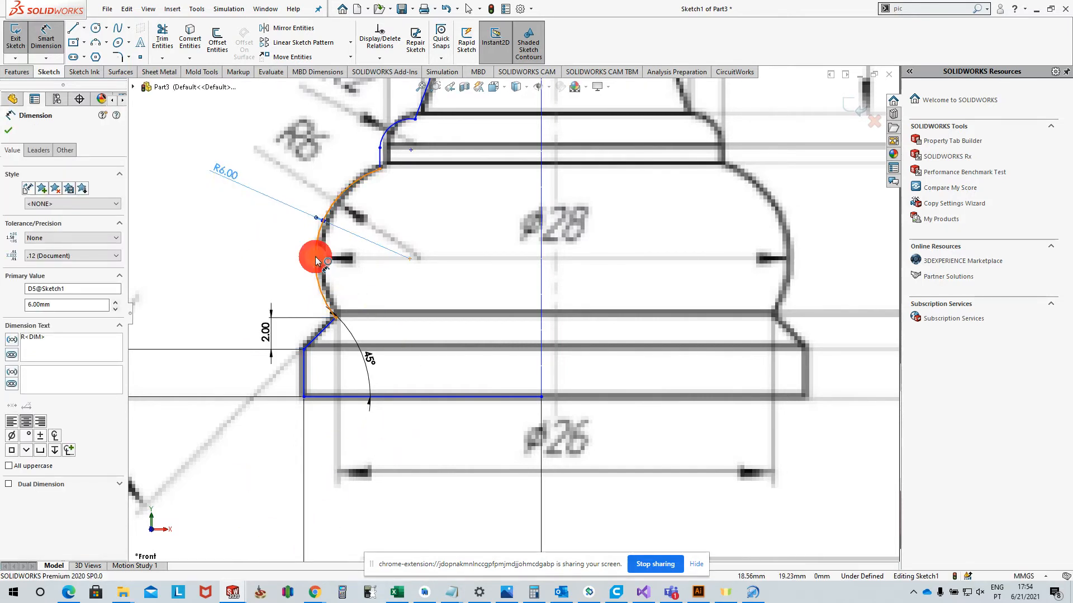
{"action": "left_click", "coordinate": [539, 246]}
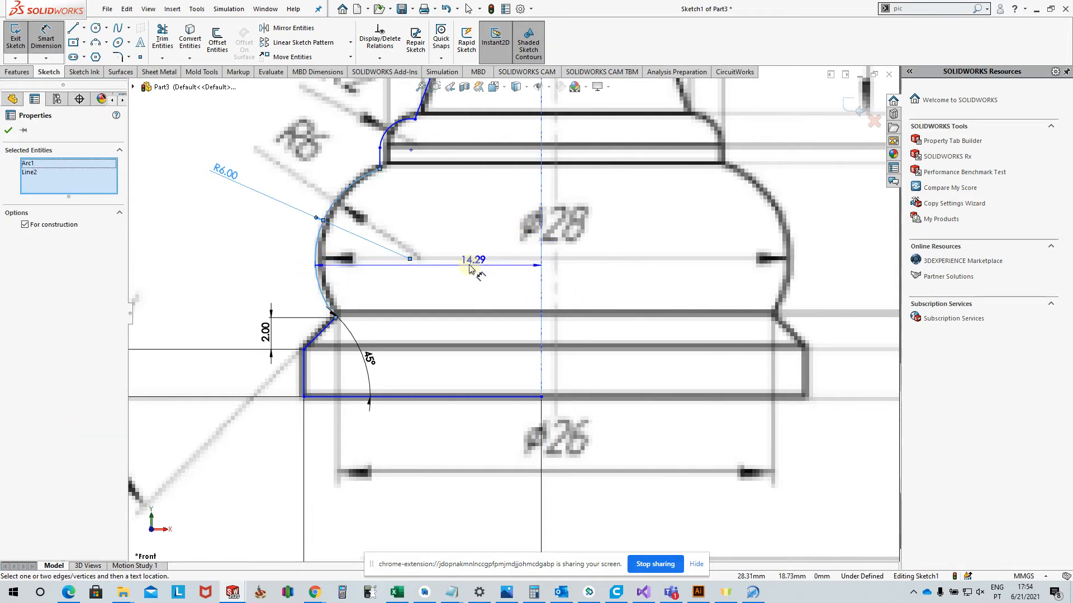
{"action": "left_click", "coordinate": [453, 295]}
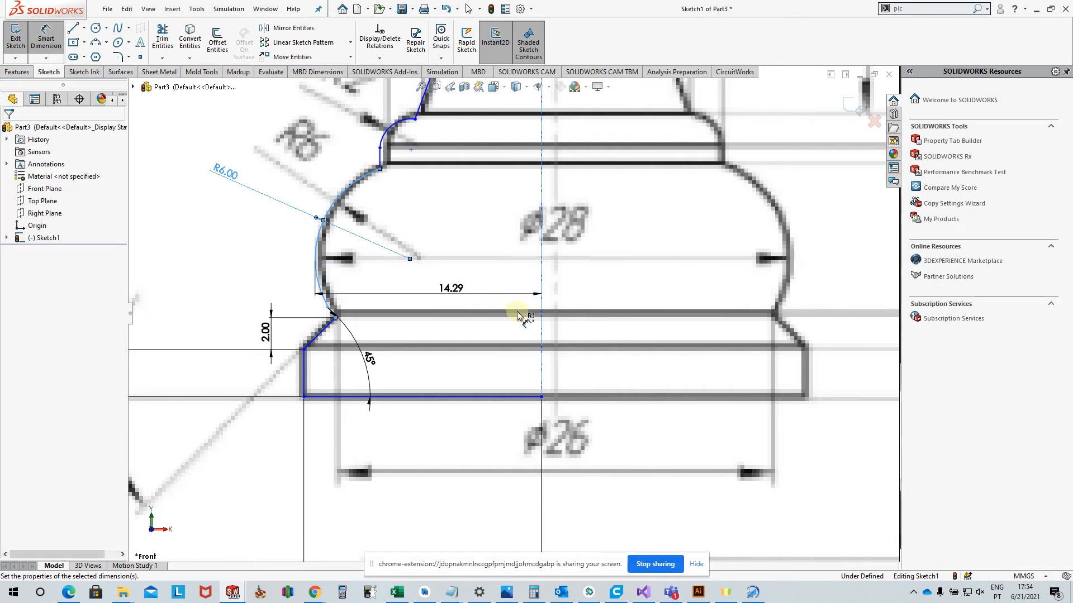
{"action": "type", "text": "14"}
{"action": "key", "text": "Return"}
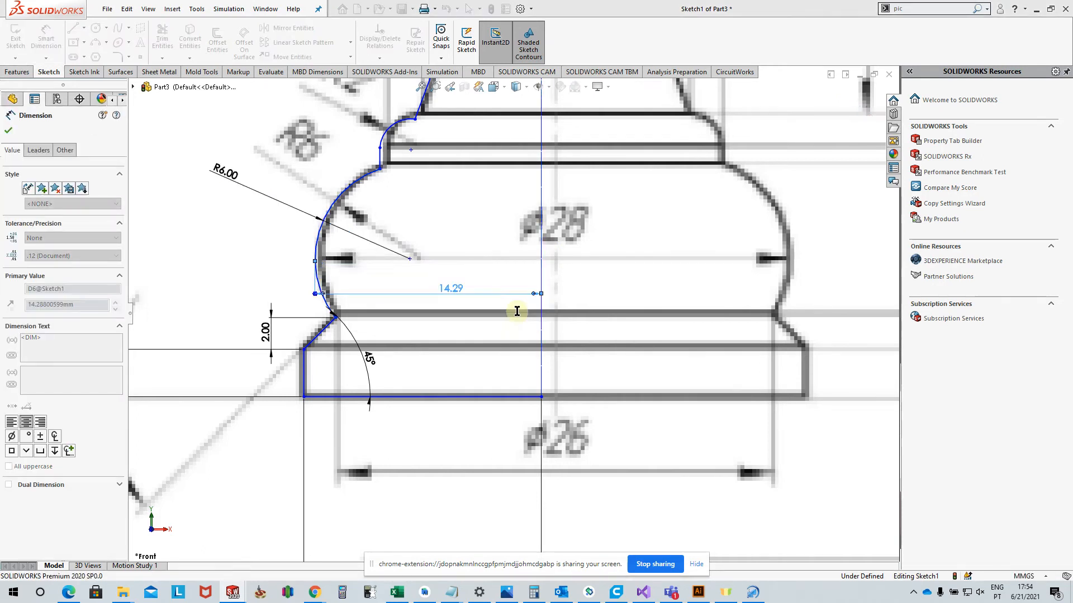
- Dimension the vertical distance between the two endpoints of the large R6 arc and set it to 8.97 mm
{"action": "scroll", "coordinate": [436, 185], "scroll_direction": "up", "scroll_amount": 3}
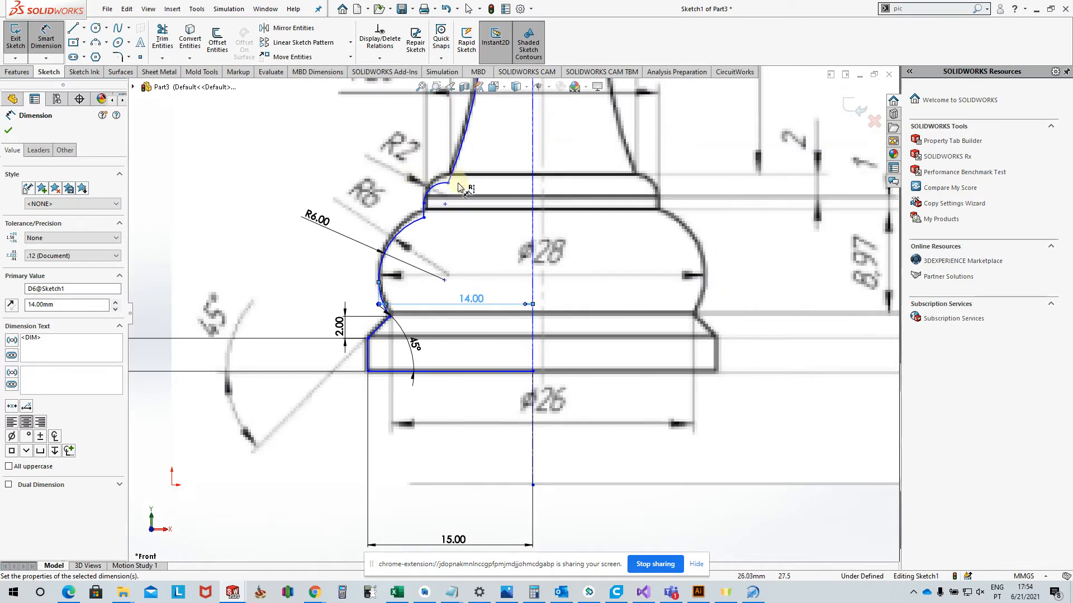
{"action": "scroll", "coordinate": [455, 196], "scroll_direction": "down", "scroll_amount": 4}
{"action": "scroll", "coordinate": [472, 233], "scroll_direction": "up", "scroll_amount": 3}
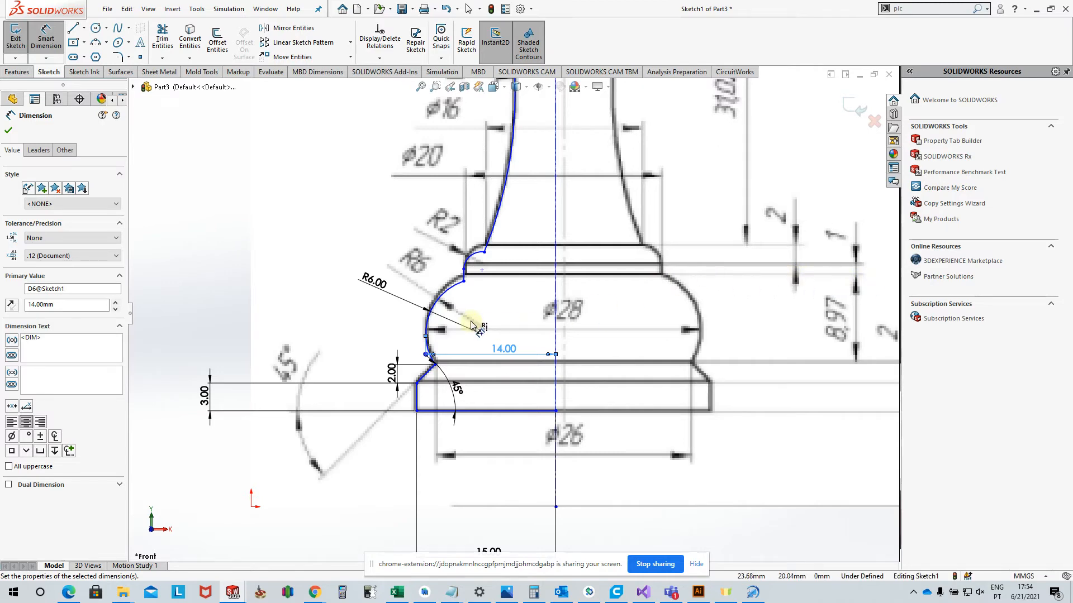
{"action": "scroll", "coordinate": [471, 325], "scroll_direction": "down", "scroll_amount": 3}
{"action": "left_click", "coordinate": [468, 237]}
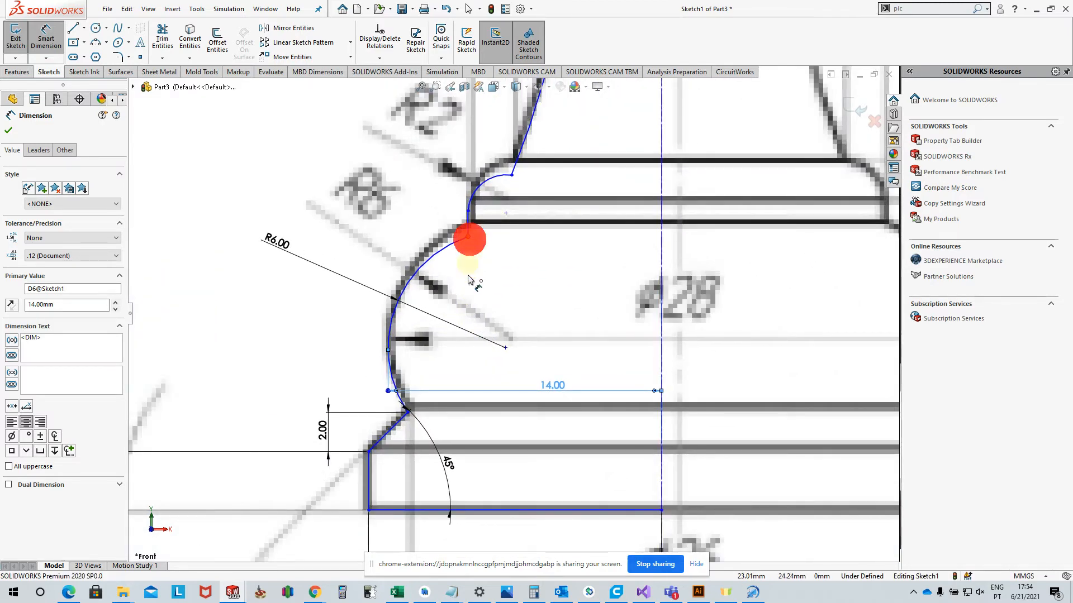
{"action": "left_click", "coordinate": [409, 414]}
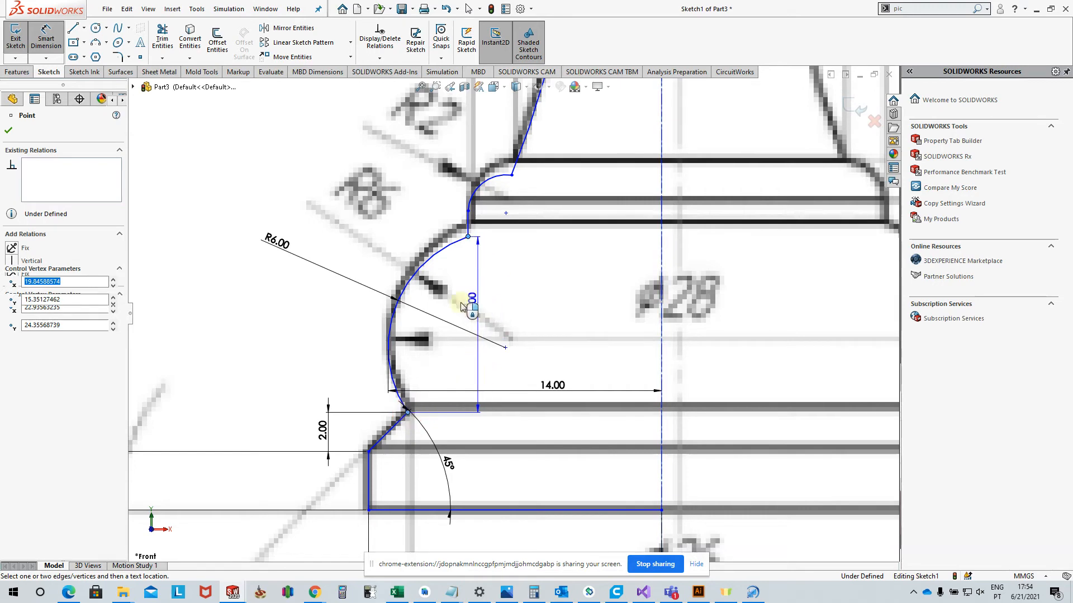
{"action": "left_click", "coordinate": [724, 305]}
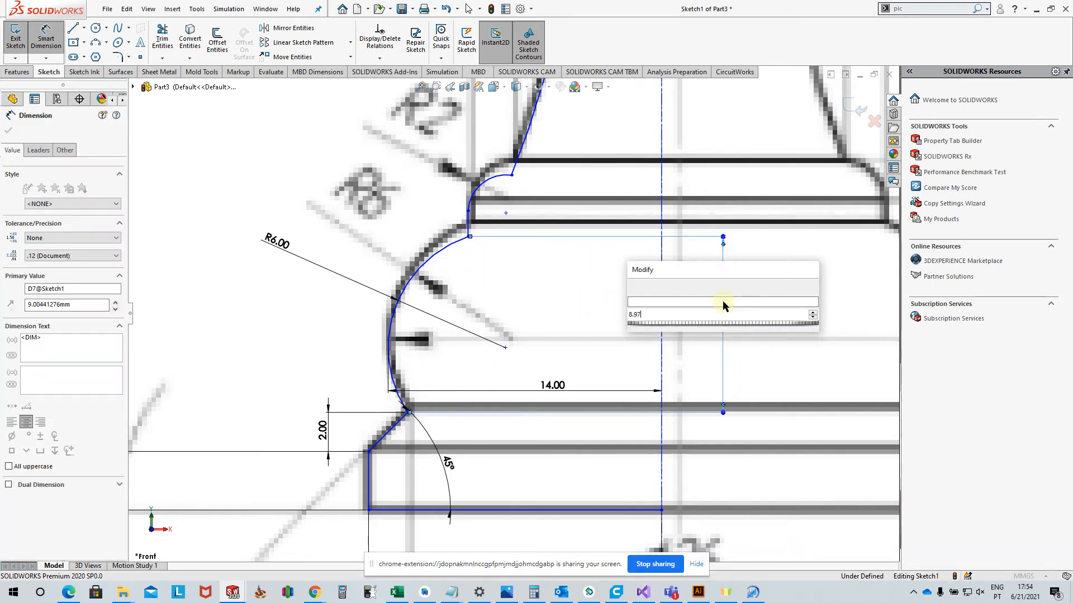
{"action": "key", "text": "Return"}
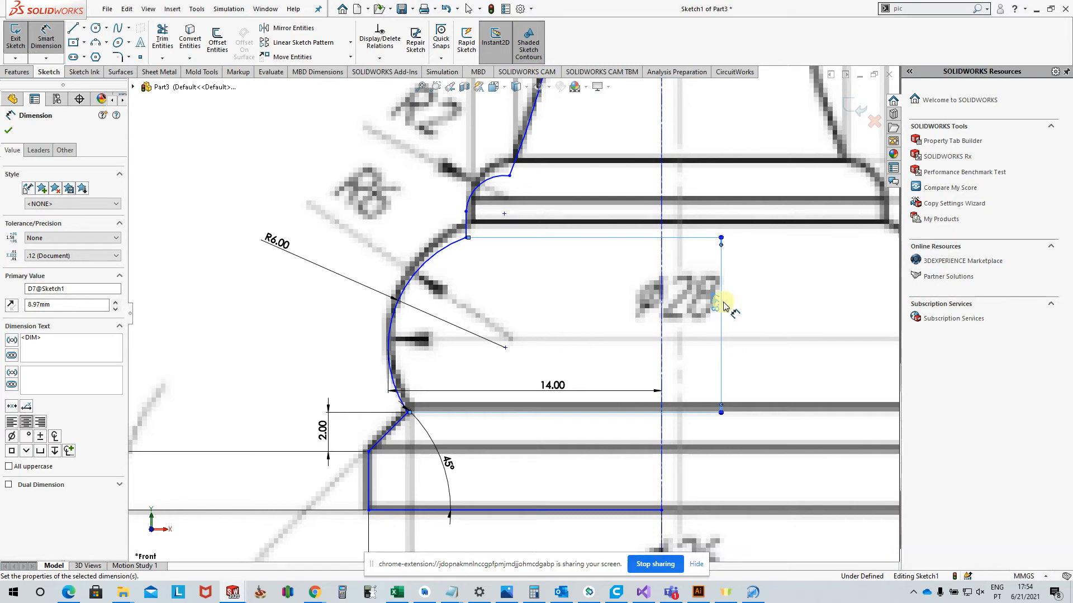
- Dimension the short vertical line above the large R6 arc and set its length to 1 mm
{"action": "scroll", "coordinate": [739, 278], "scroll_direction": "up", "scroll_amount": 2}
{"action": "scroll", "coordinate": [599, 278], "scroll_direction": "up", "scroll_amount": 2}
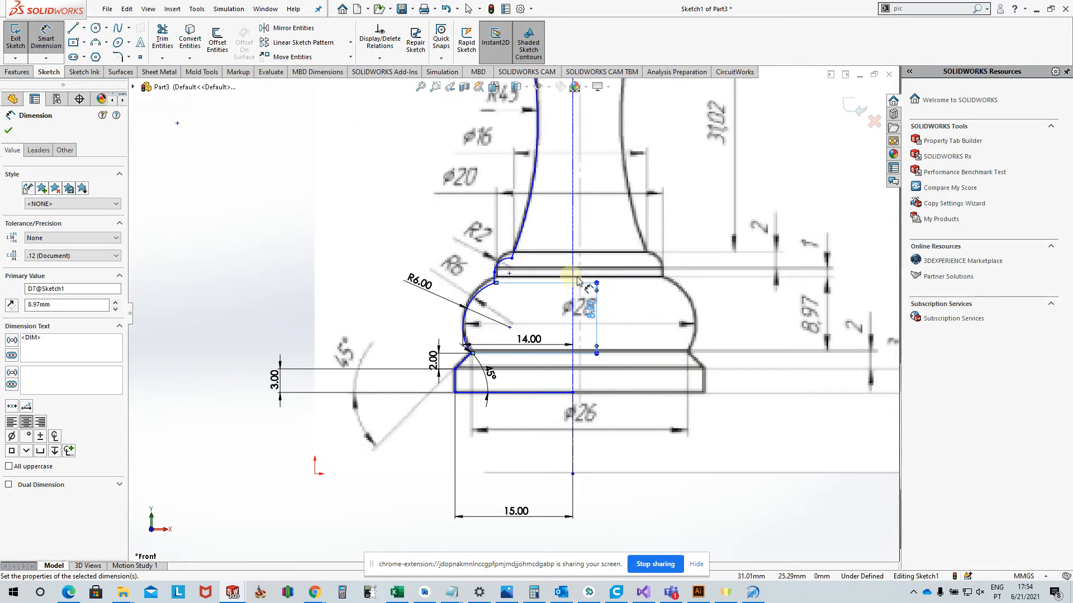
{"action": "scroll", "coordinate": [821, 263], "scroll_direction": "down", "scroll_amount": 4}
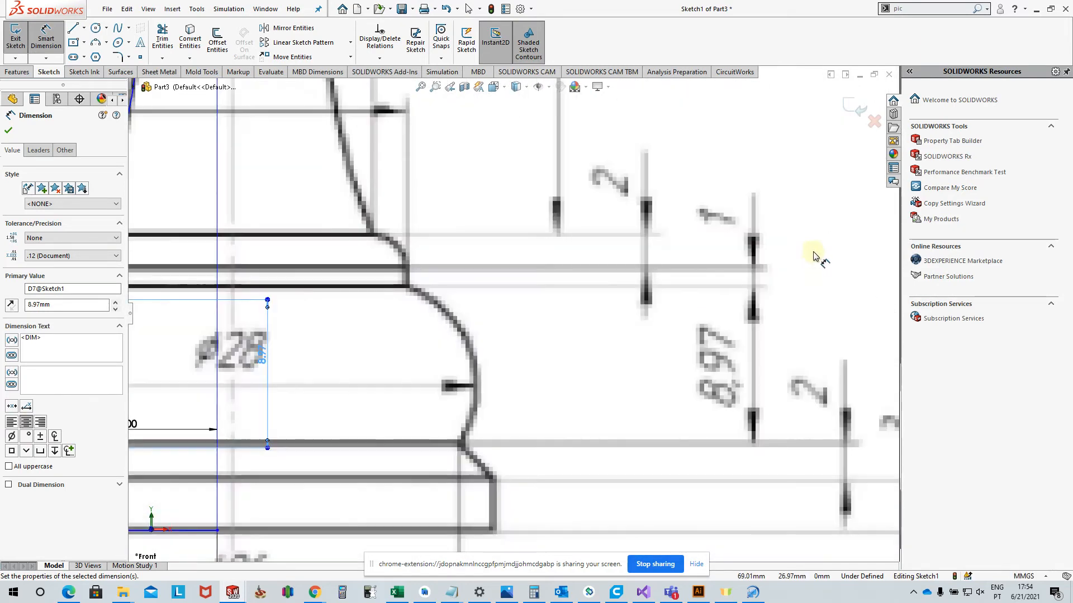
{"action": "scroll", "coordinate": [412, 283], "scroll_direction": "up", "scroll_amount": 4}
{"action": "scroll", "coordinate": [288, 305], "scroll_direction": "down", "scroll_amount": 5}
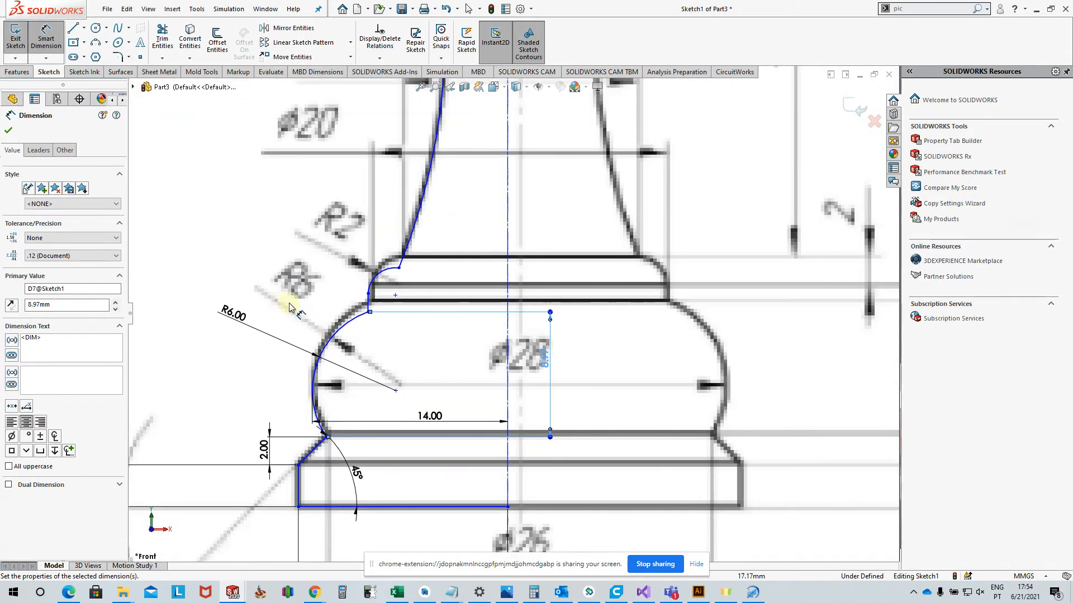
{"action": "left_click", "coordinate": [378, 301]}
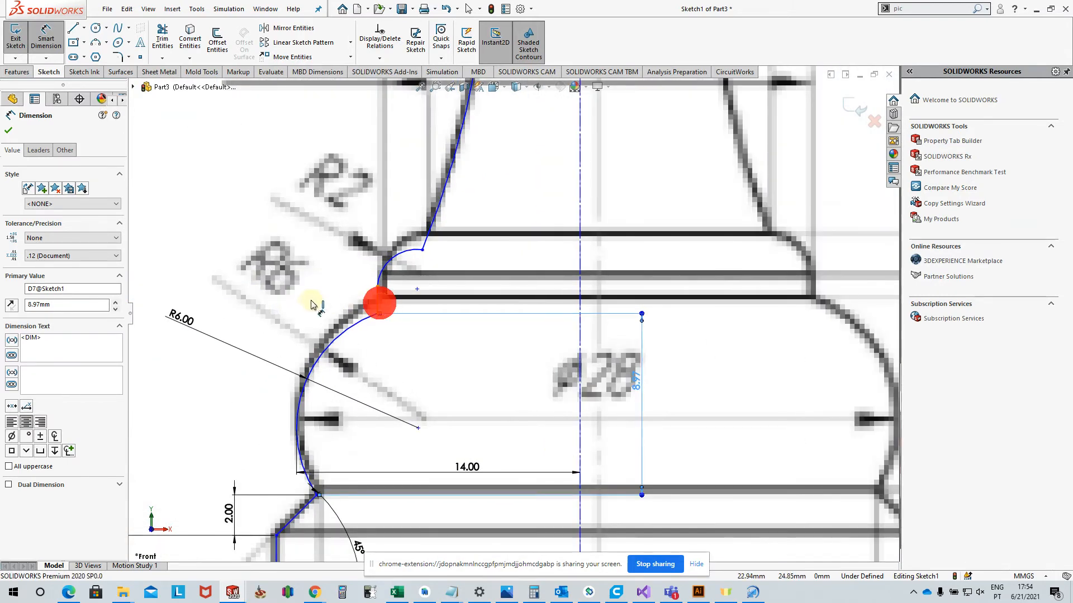
{"action": "left_click", "coordinate": [737, 346]}
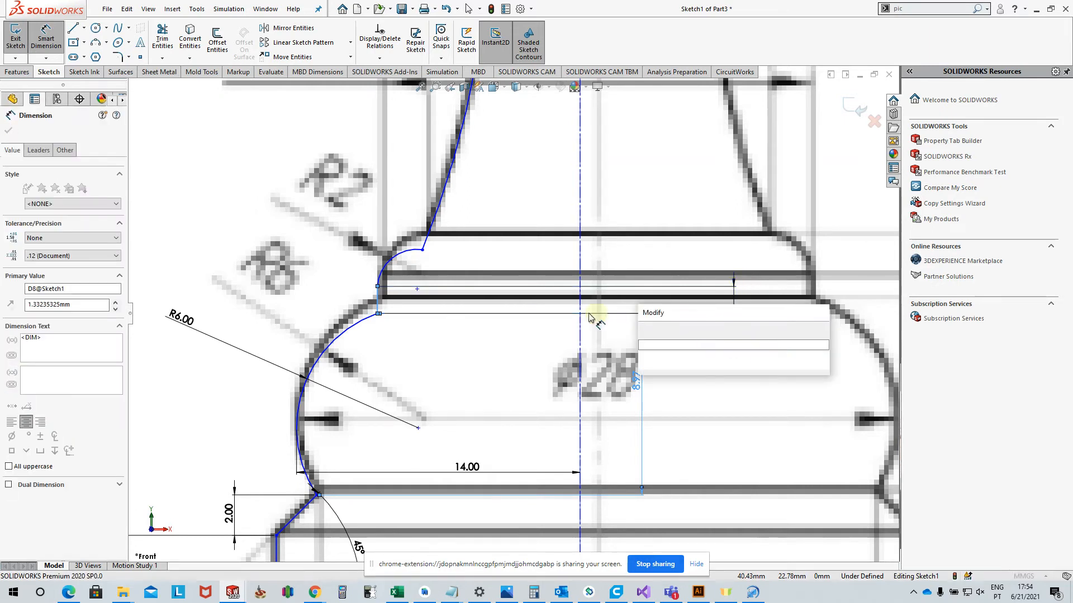
{"action": "key", "text": "Return"}
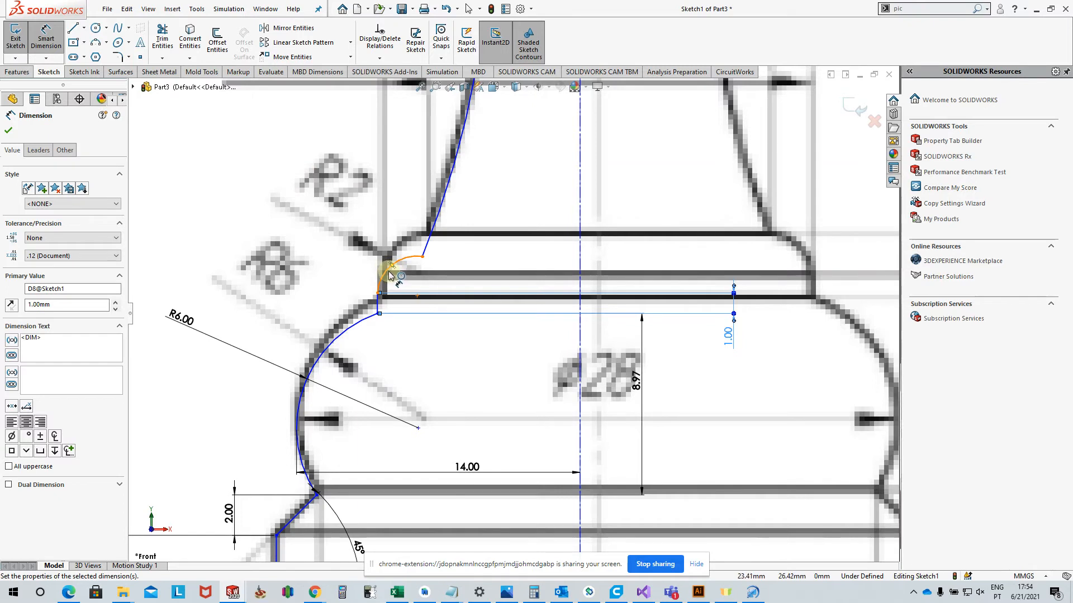
- Dimension the radius of the small arc above the short vertical line and set it to 2 mm
{"action": "left_click", "coordinate": [386, 269]}
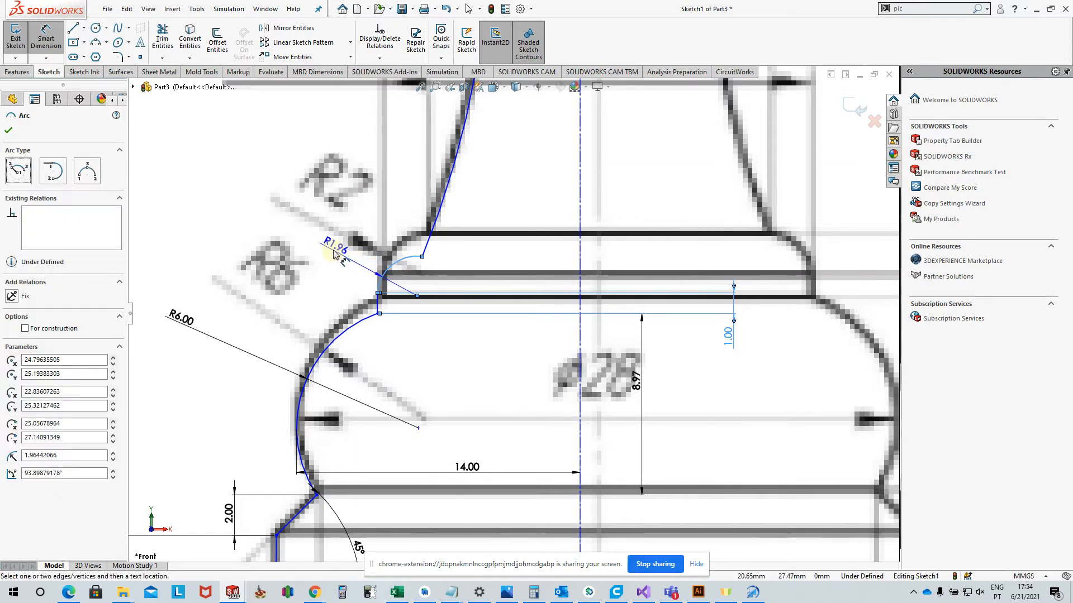
{"action": "left_click", "coordinate": [337, 251]}
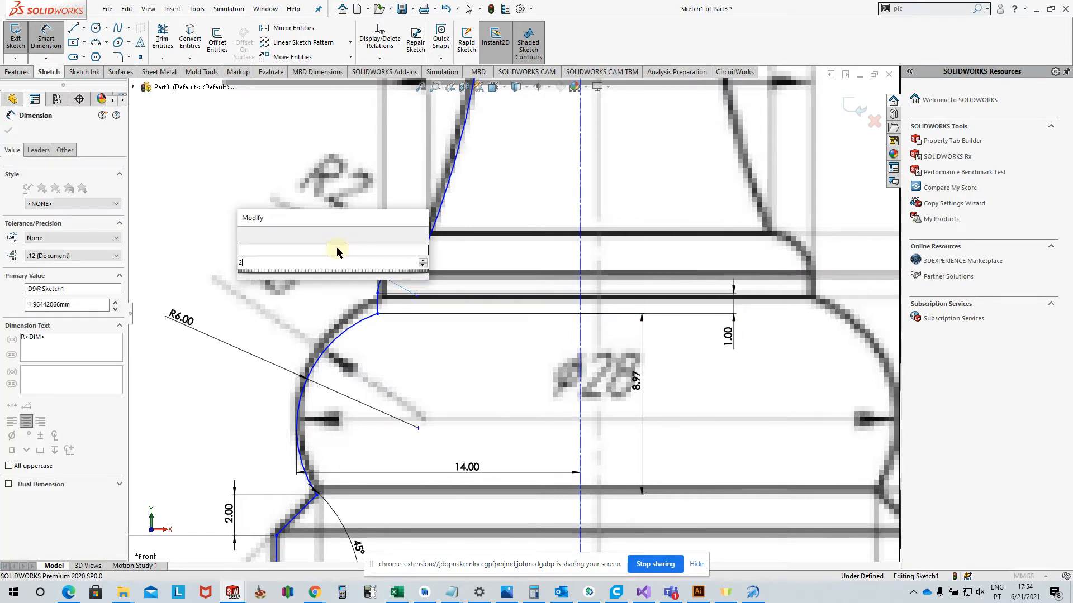
{"action": "key", "text": "Return"}
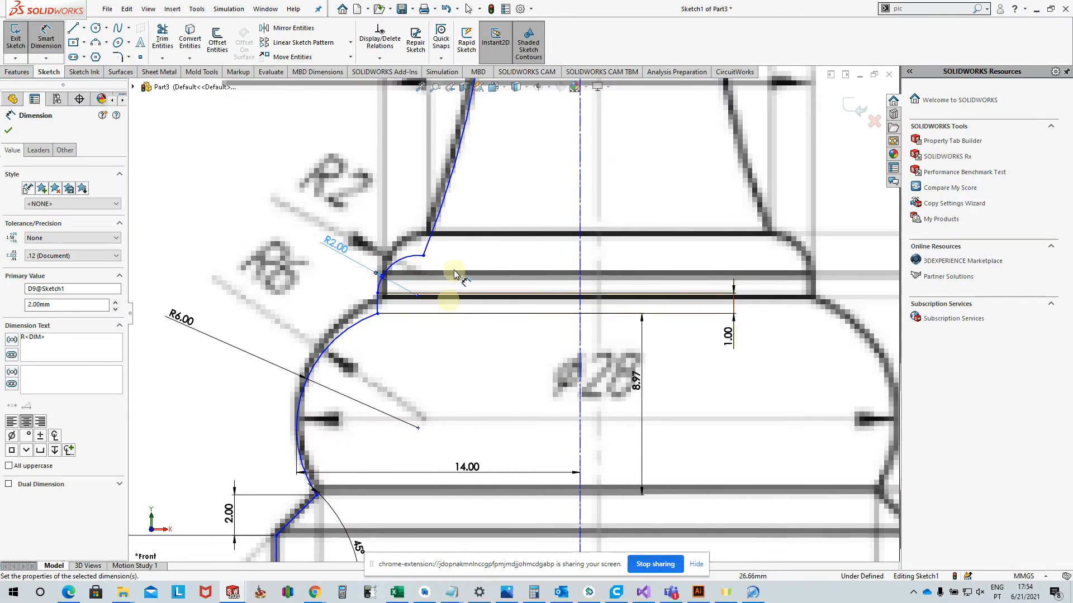
- Dimension the horizontal distance from the small R2 arc's upper endpoint to the centerline and set it to 8 mm
{"action": "scroll", "coordinate": [454, 272], "scroll_direction": "up", "scroll_amount": 3}
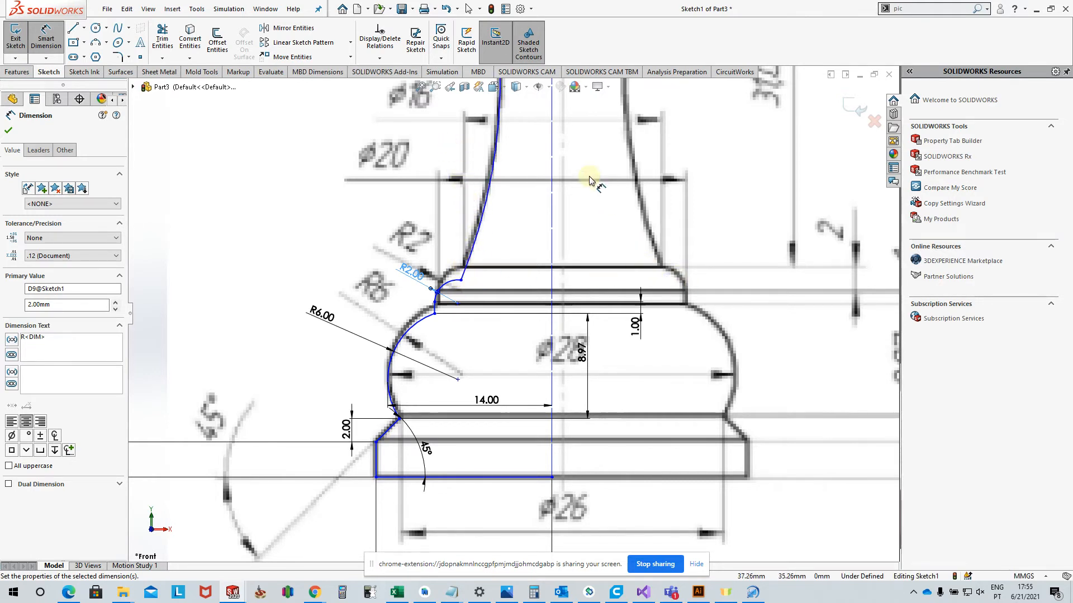
{"action": "scroll", "coordinate": [589, 180], "scroll_direction": "up", "scroll_amount": 1}
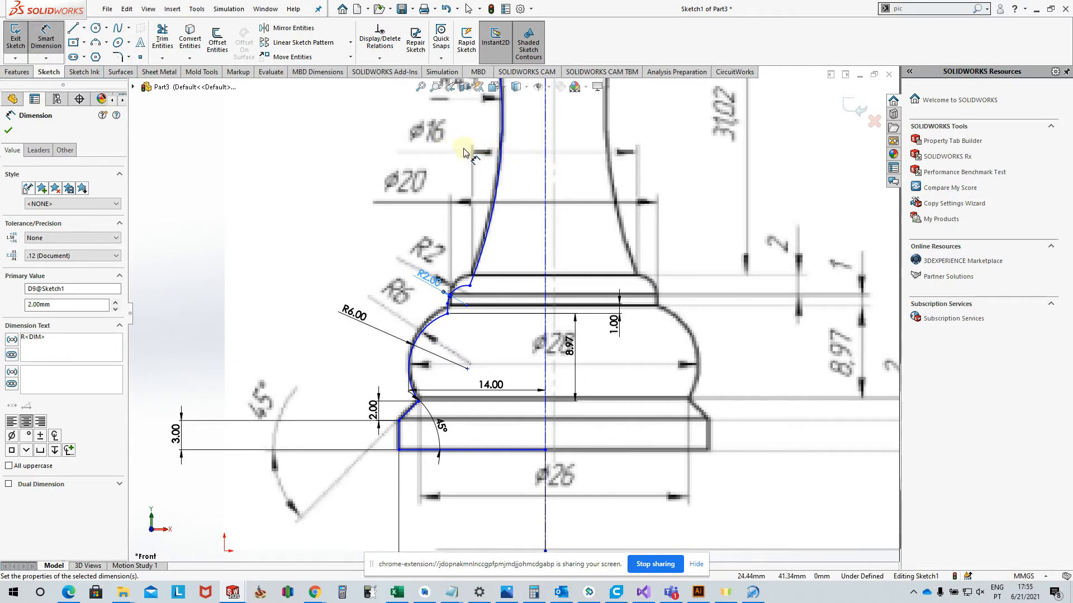
{"action": "left_click", "coordinate": [471, 286]}
{"action": "left_click", "coordinate": [546, 291]}
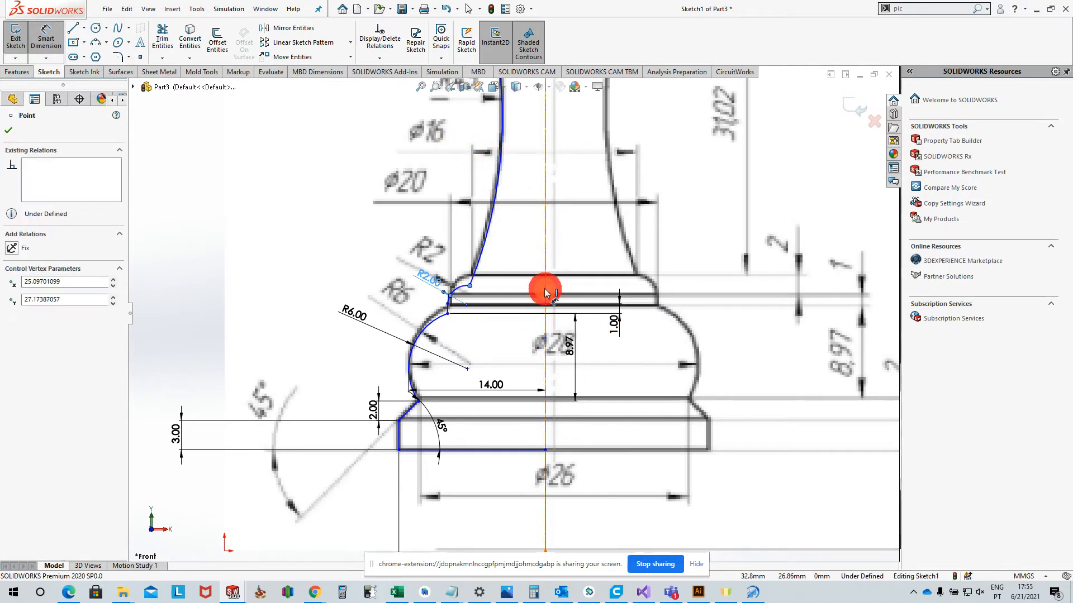
{"action": "left_click", "coordinate": [504, 286]}
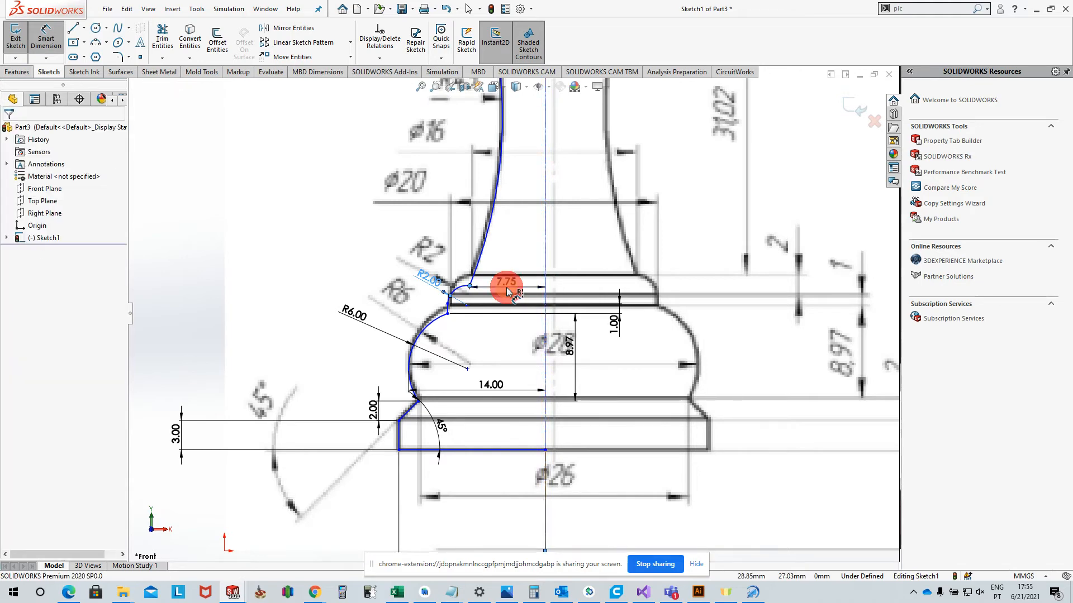
{"action": "type", "text": "8"}
{"action": "key", "text": "Return"}
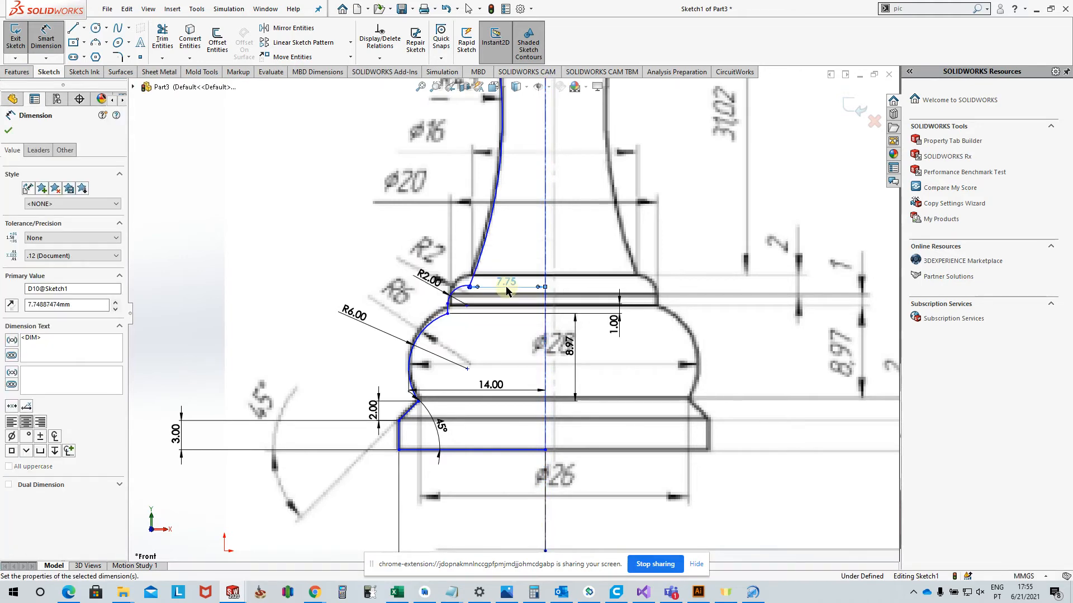
- Add a driven horizontal dimension between the short vertical line below the R2 arc and the centerline
{"action": "scroll", "coordinate": [506, 287], "scroll_direction": "down", "scroll_amount": 5}
{"action": "scroll", "coordinate": [487, 290], "scroll_direction": "up", "scroll_amount": 8}
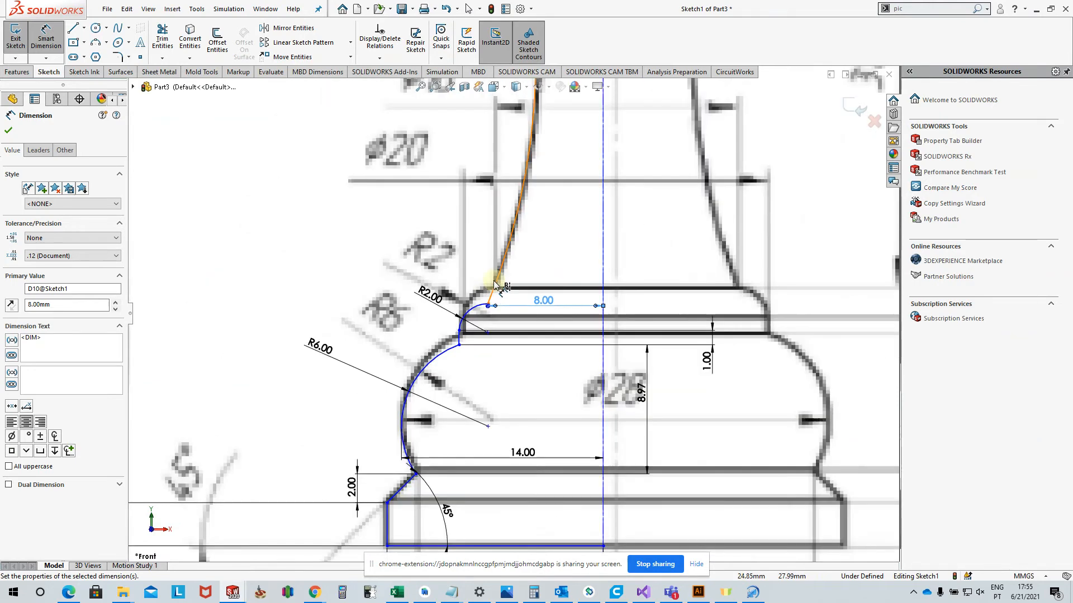
{"action": "scroll", "coordinate": [557, 208], "scroll_direction": "down", "scroll_amount": 3}
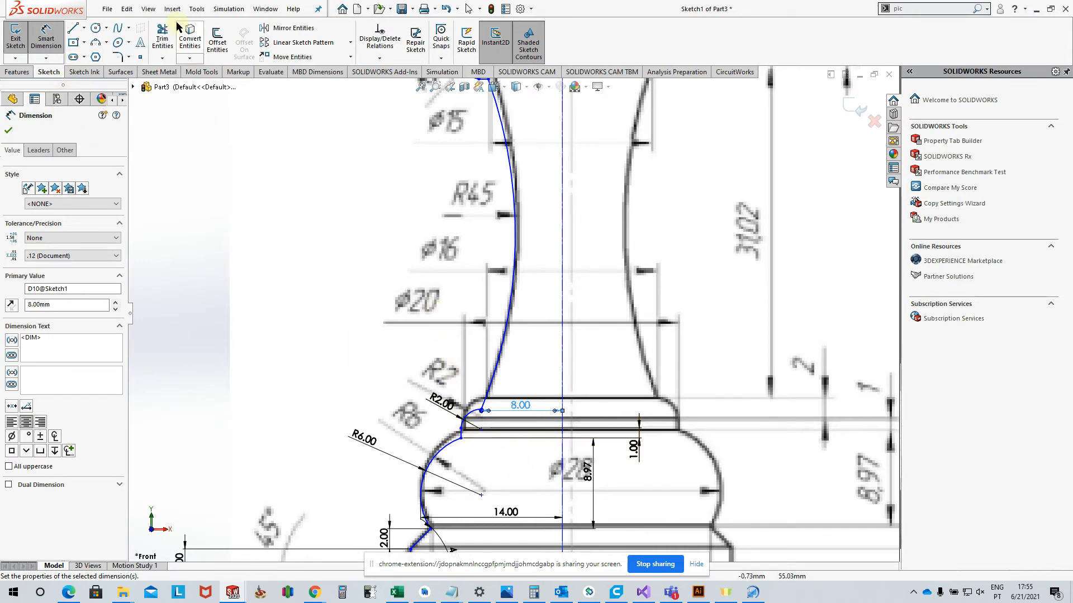
{"action": "left_click", "coordinate": [461, 435]}
{"action": "left_click", "coordinate": [562, 439]}
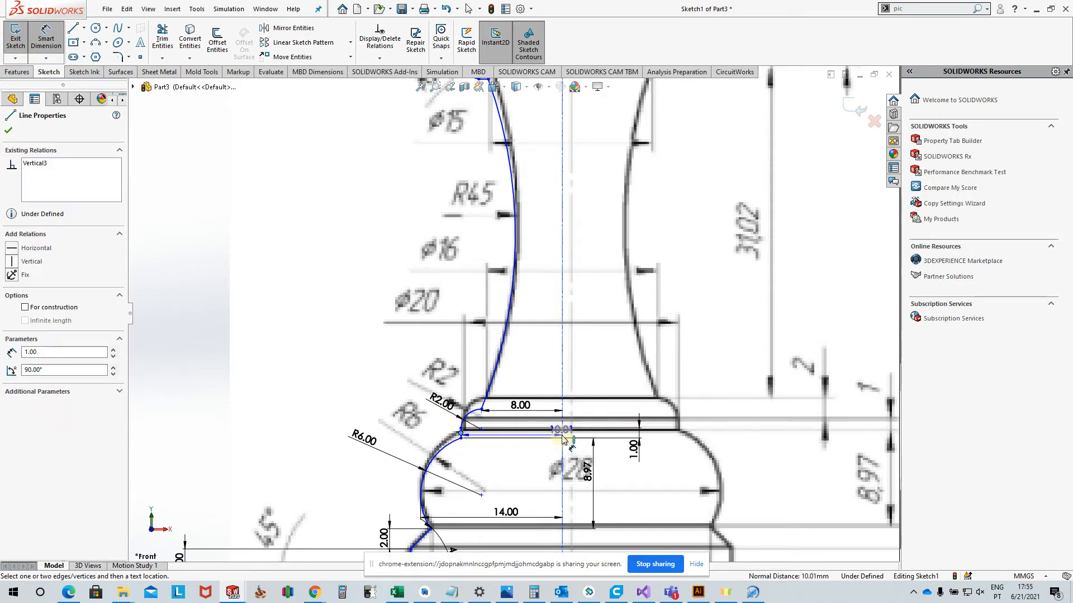
{"action": "left_click", "coordinate": [530, 462]}
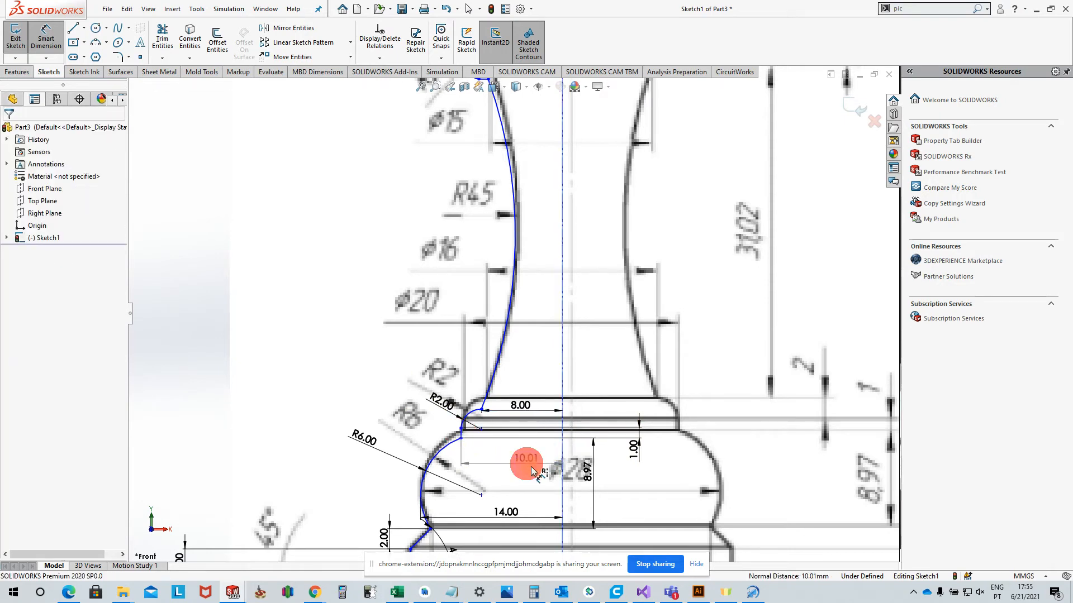
{"action": "scroll", "coordinate": [532, 471], "scroll_direction": "up", "scroll_amount": 5}
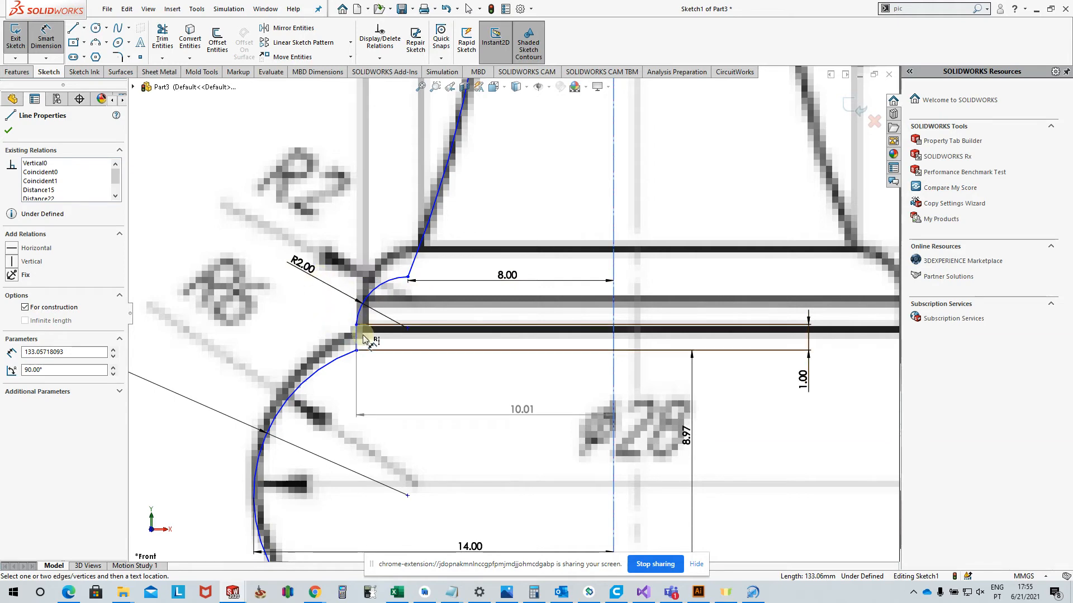
{"action": "scroll", "coordinate": [483, 338], "scroll_direction": "up", "scroll_amount": 2}
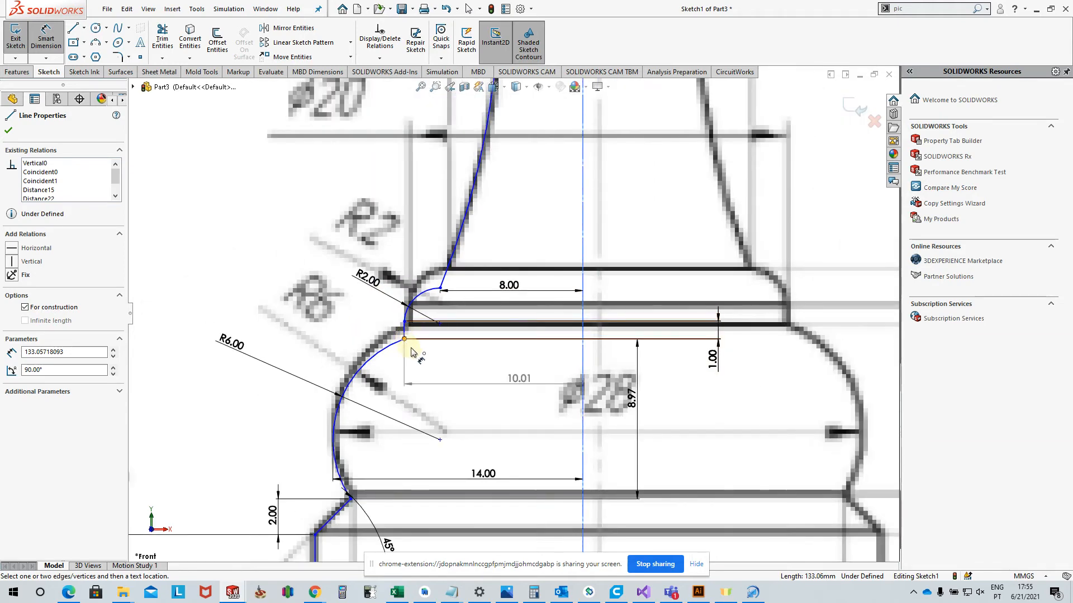
{"action": "scroll", "coordinate": [513, 380], "scroll_direction": "up", "scroll_amount": 1}
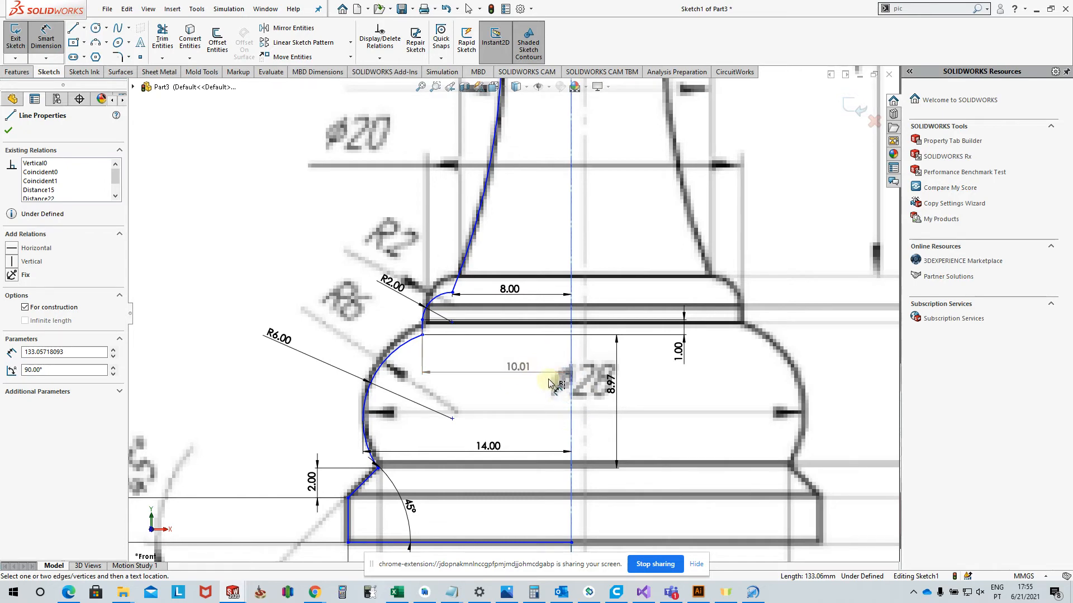
- Dimension the radius of the long concave arc along the bishop's stem and set it to 45 mm
{"action": "scroll", "coordinate": [503, 251], "scroll_direction": "up", "scroll_amount": 1}
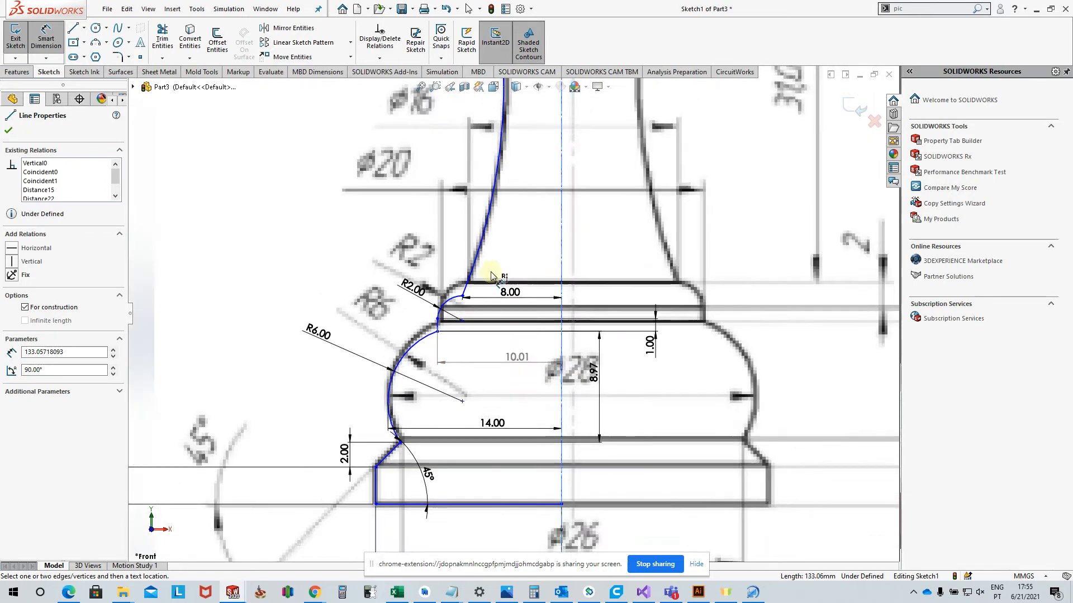
{"action": "scroll", "coordinate": [503, 251], "scroll_direction": "up", "scroll_amount": 1}
{"action": "scroll", "coordinate": [505, 152], "scroll_direction": "up", "scroll_amount": 1}
{"action": "scroll", "coordinate": [518, 282], "scroll_direction": "down", "scroll_amount": 3}
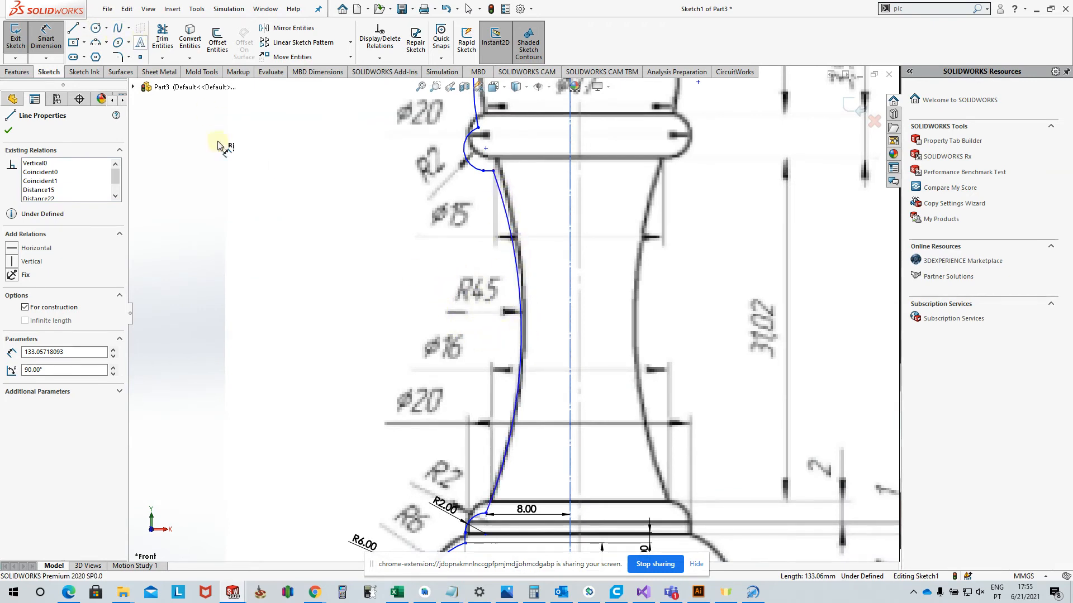
{"action": "left_click", "coordinate": [521, 302]}
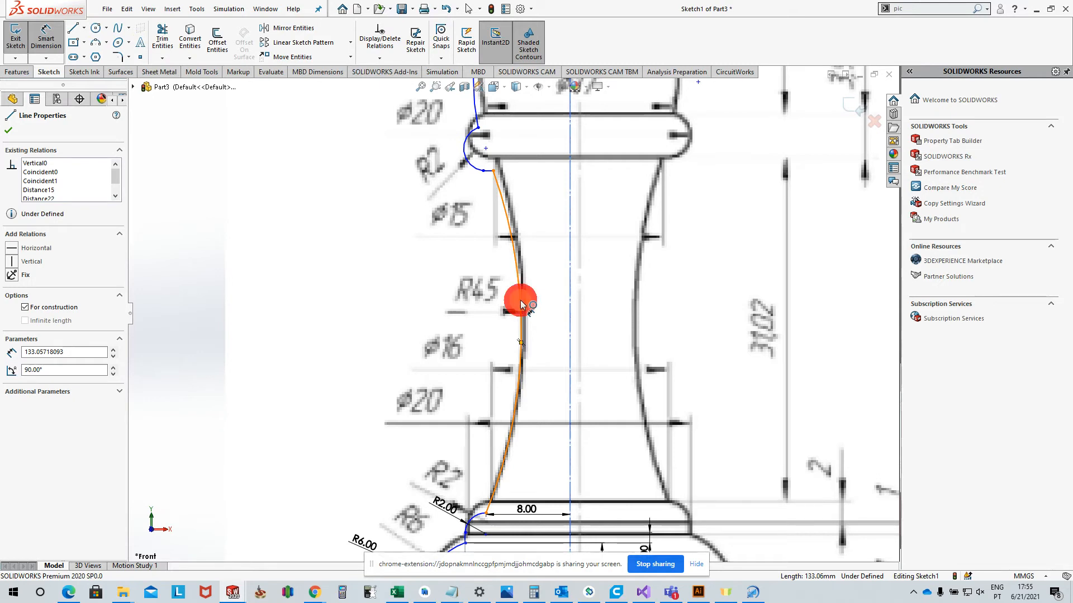
{"action": "left_click", "coordinate": [390, 311]}
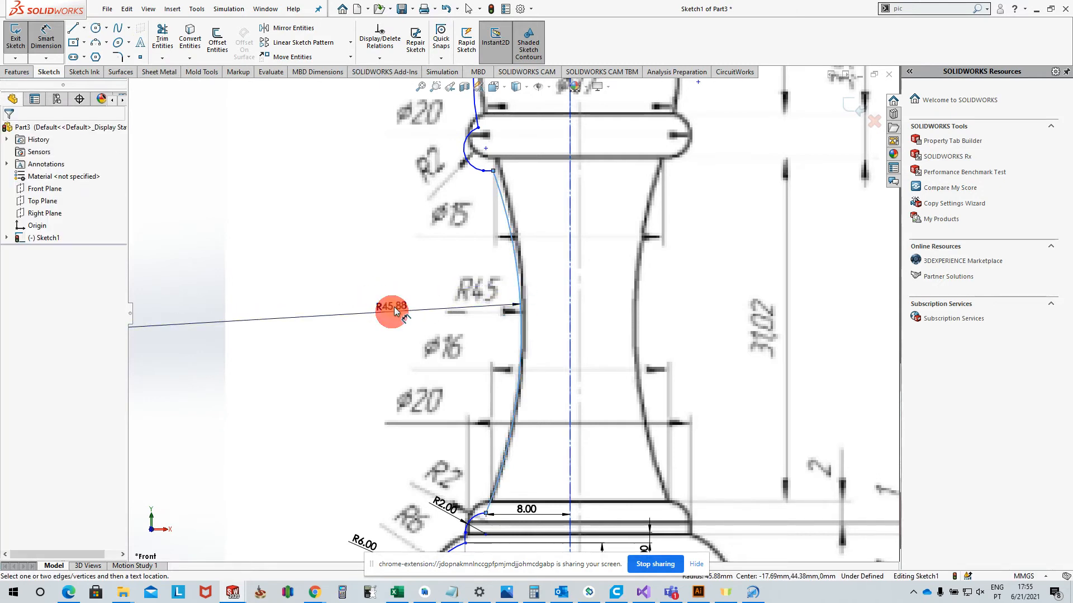
{"action": "type", "text": "45"}
{"action": "key", "text": "Return"}
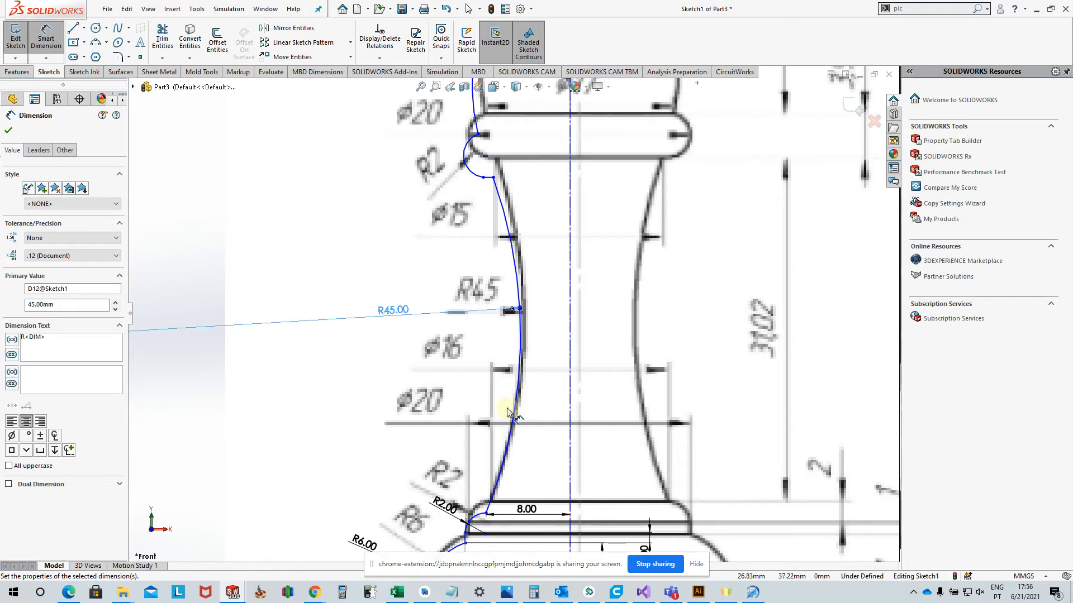
- Dimension the vertical distance between the two endpoints of the lower R2 arc and set it to 2 mm
{"action": "scroll", "coordinate": [513, 193], "scroll_direction": "up", "scroll_amount": 2}
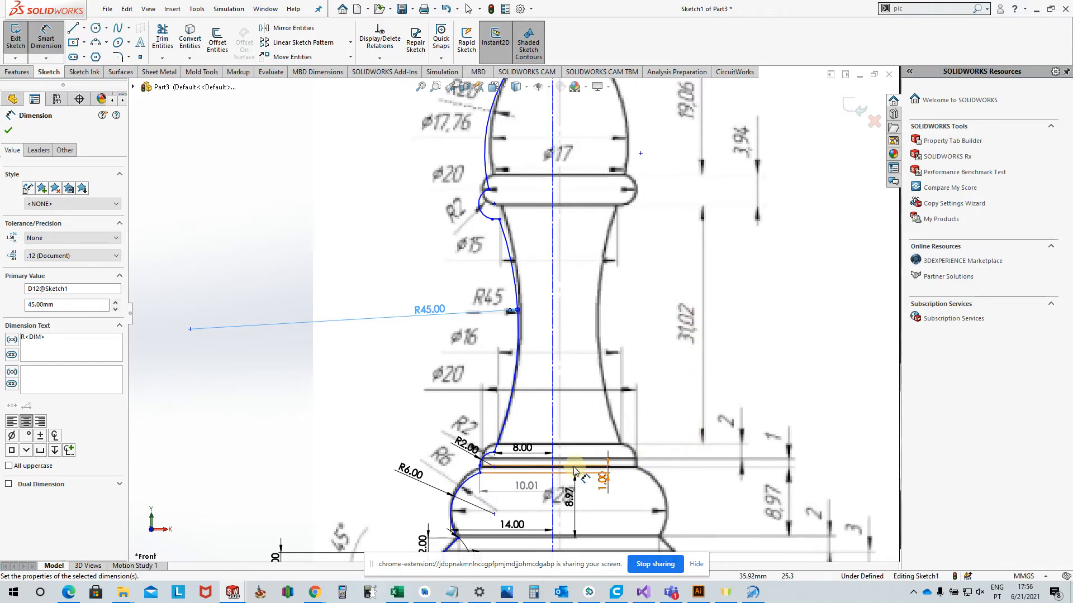
{"action": "scroll", "coordinate": [567, 475], "scroll_direction": "down", "scroll_amount": 2}
{"action": "scroll", "coordinate": [503, 469], "scroll_direction": "down", "scroll_amount": 2}
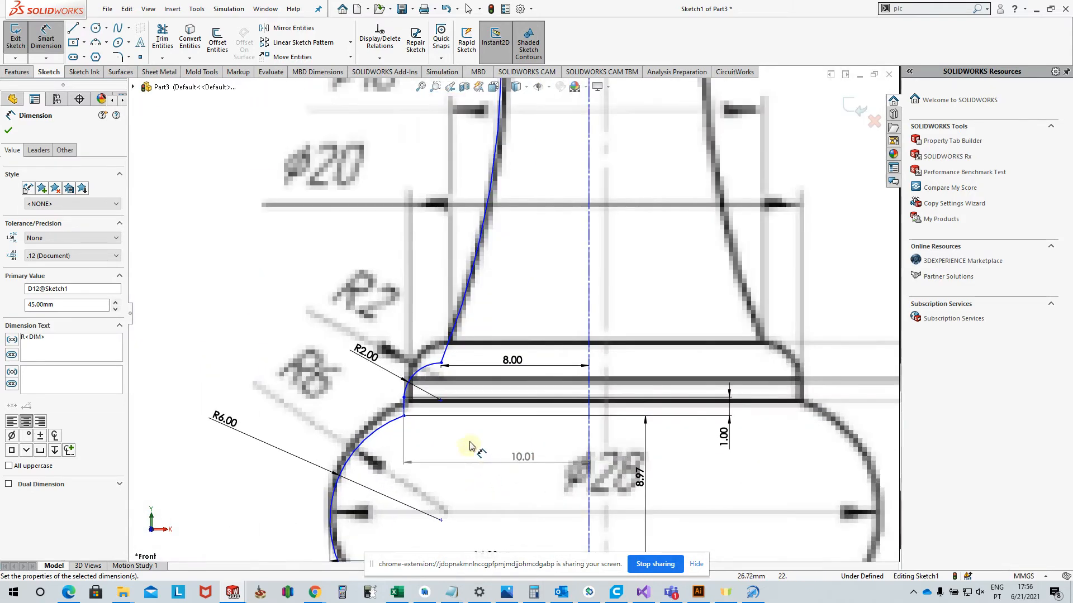
{"action": "left_click", "coordinate": [441, 364]}
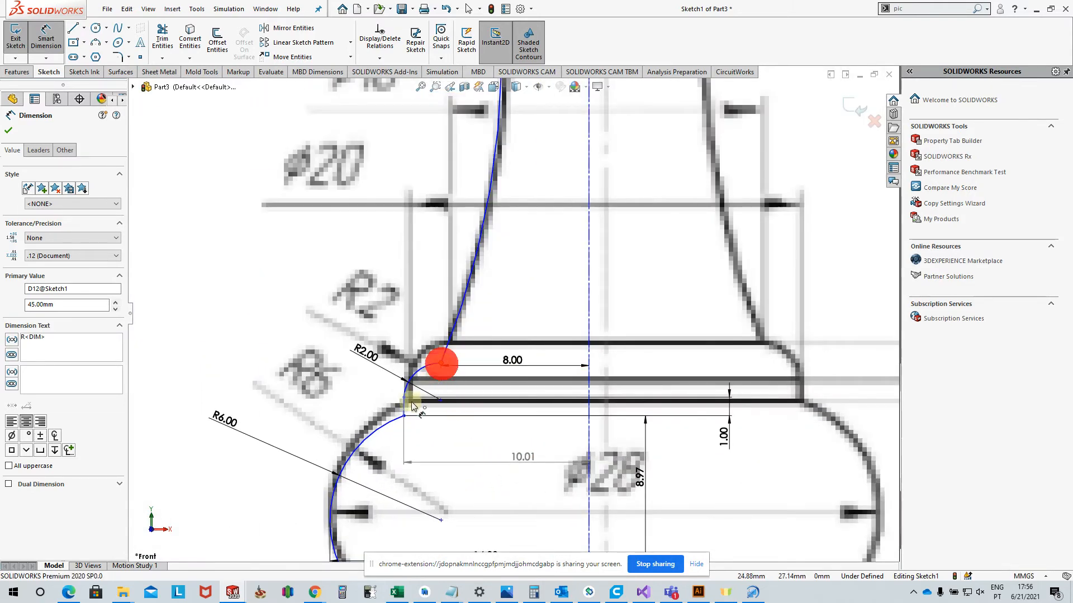
{"action": "left_click", "coordinate": [404, 398]}
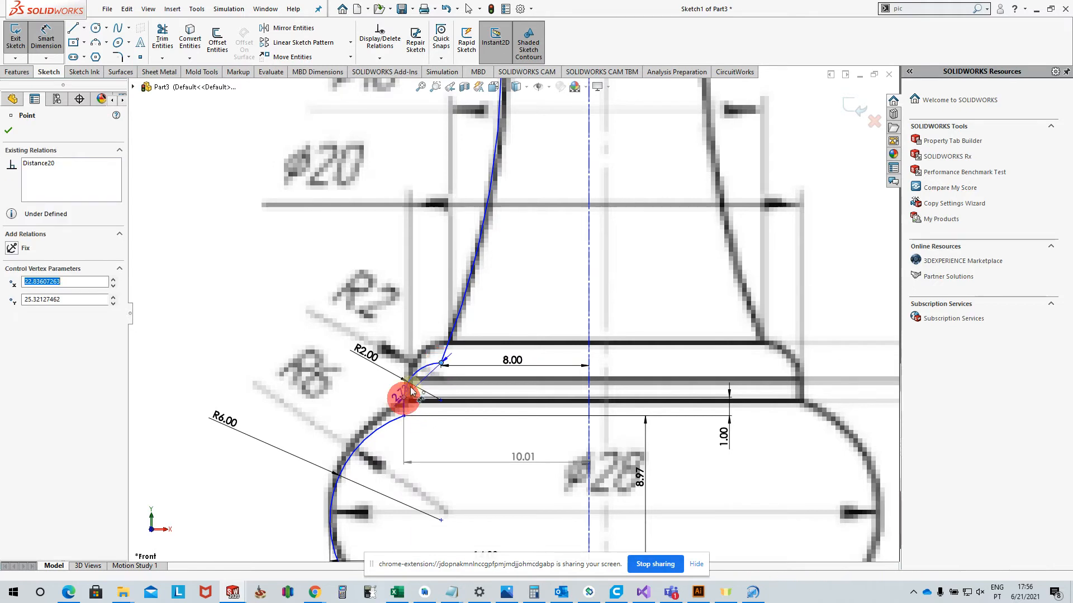
{"action": "left_click", "coordinate": [366, 383]}
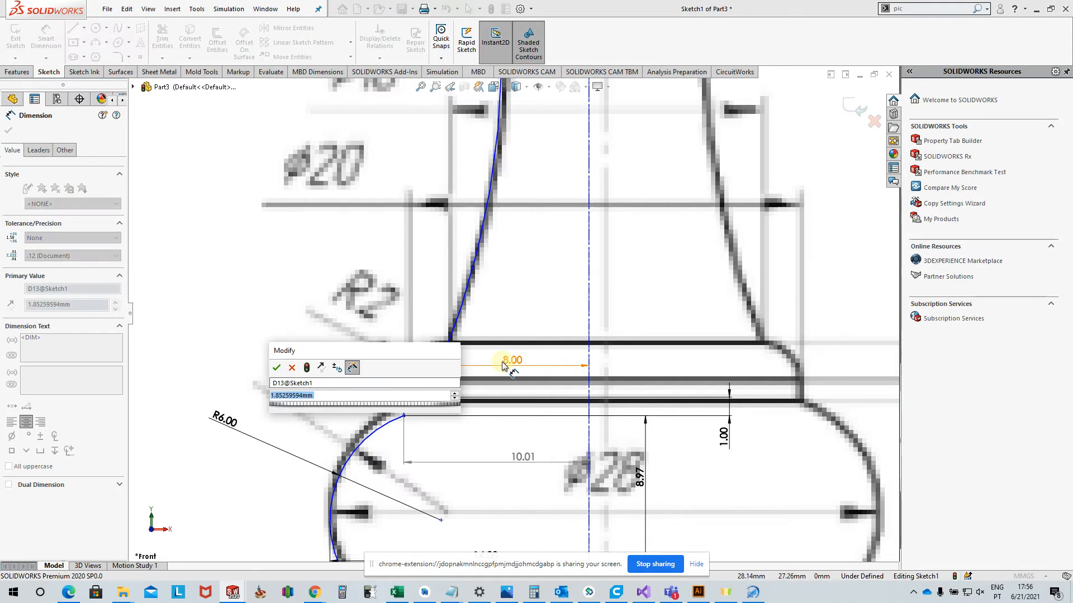
{"action": "type", "text": "2"}
{"action": "key", "text": "Return"}
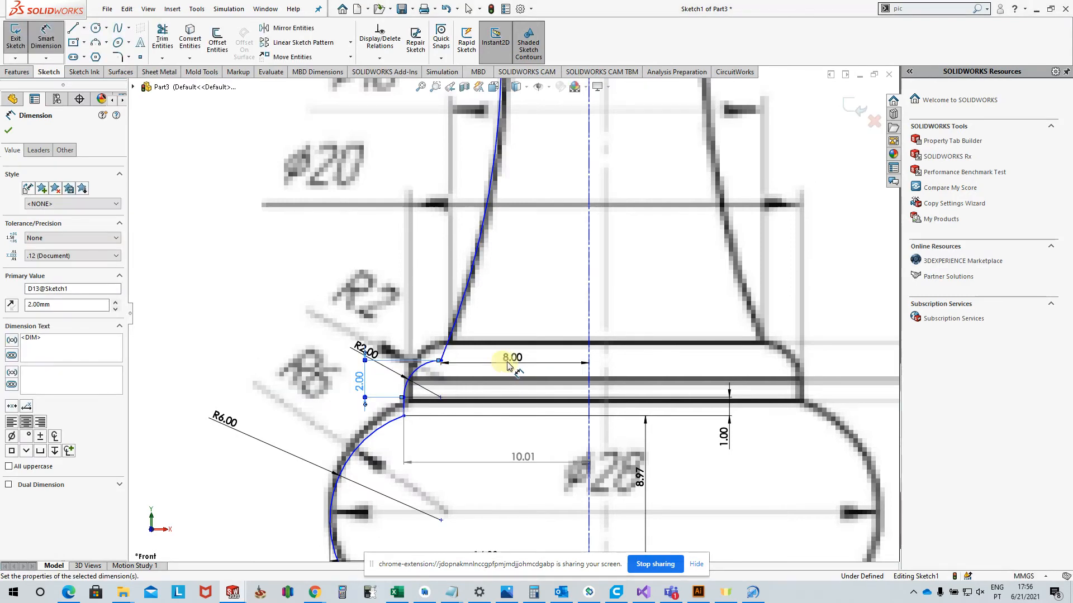
- Dimension the vertical distance between the lower and upper endpoints of the R45 stem arc and set it to 31.02 mm
{"action": "scroll", "coordinate": [510, 364], "scroll_direction": "up", "scroll_amount": 2}
{"action": "scroll", "coordinate": [743, 382], "scroll_direction": "up", "scroll_amount": 2}
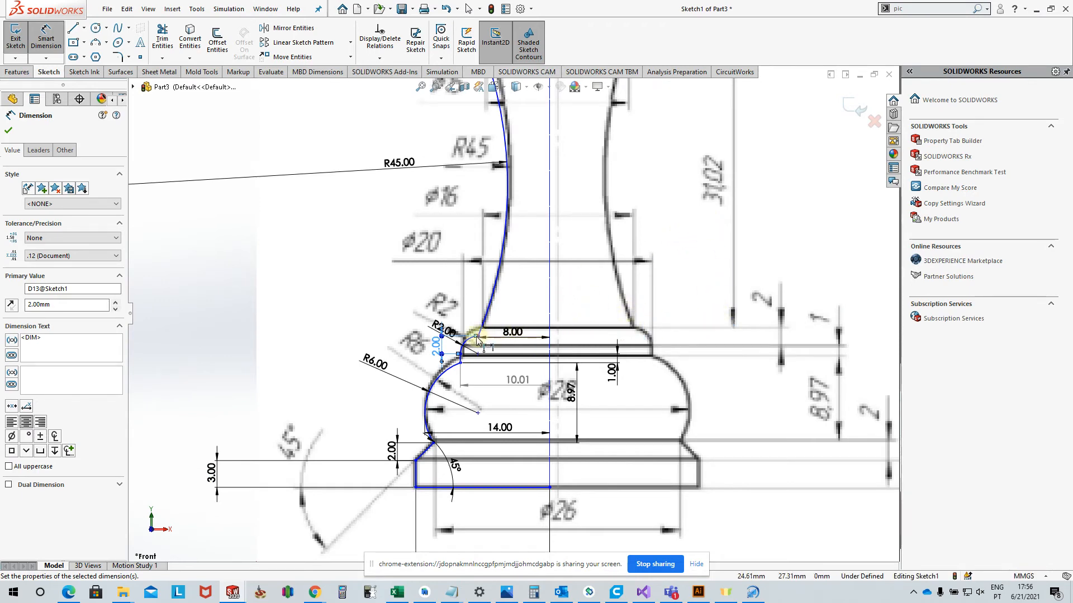
{"action": "scroll", "coordinate": [480, 338], "scroll_direction": "down", "scroll_amount": 6}
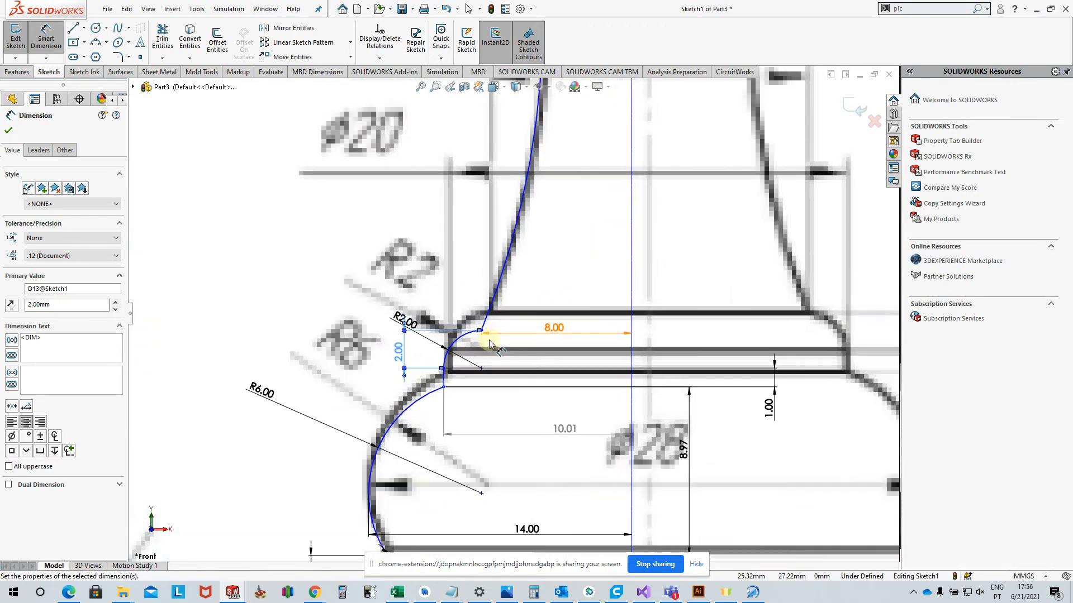
{"action": "left_click", "coordinate": [478, 324]}
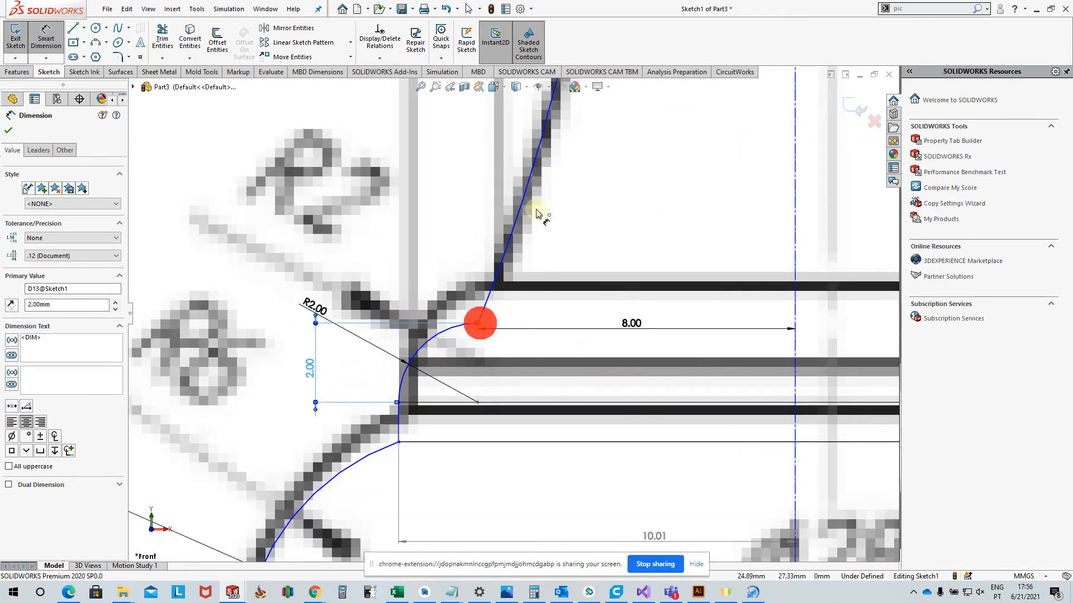
{"action": "scroll", "coordinate": [525, 193], "scroll_direction": "up", "scroll_amount": 6}
{"action": "scroll", "coordinate": [523, 156], "scroll_direction": "up", "scroll_amount": 3}
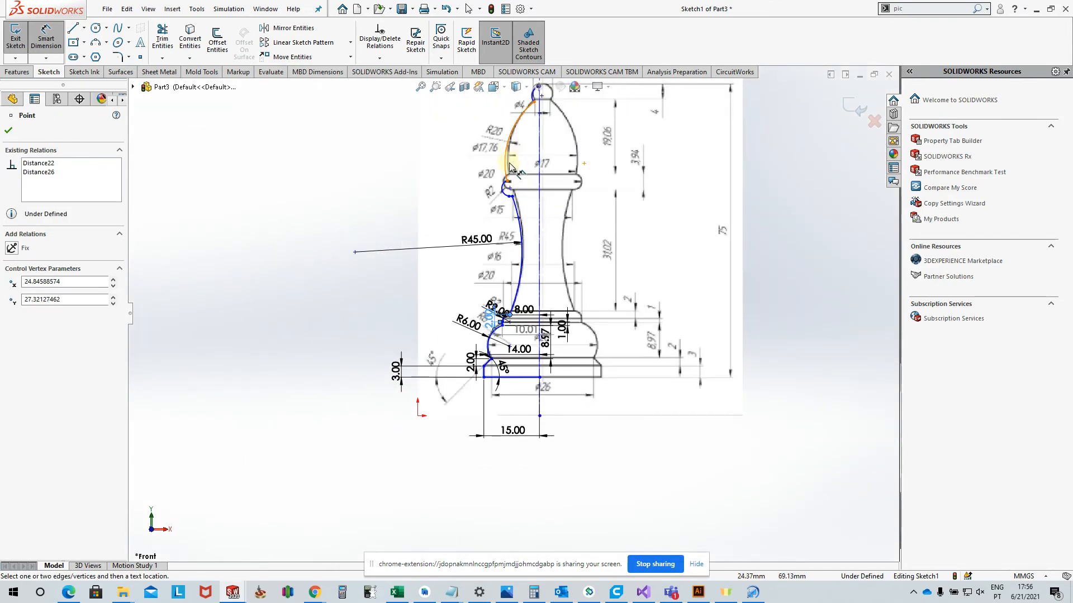
{"action": "scroll", "coordinate": [520, 229], "scroll_direction": "down", "scroll_amount": 6}
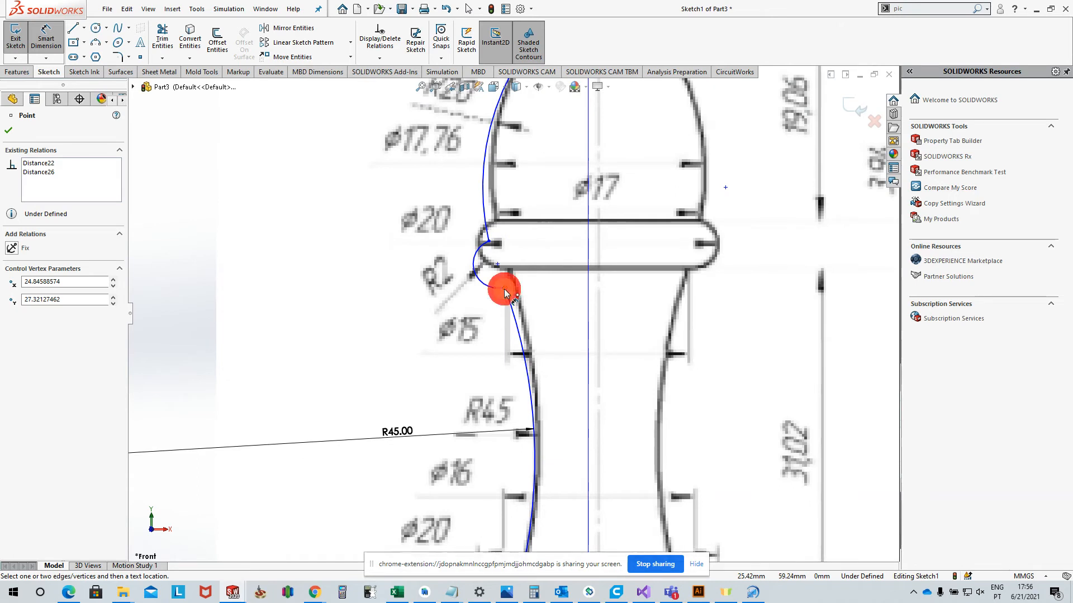
{"action": "left_click", "coordinate": [504, 288]}
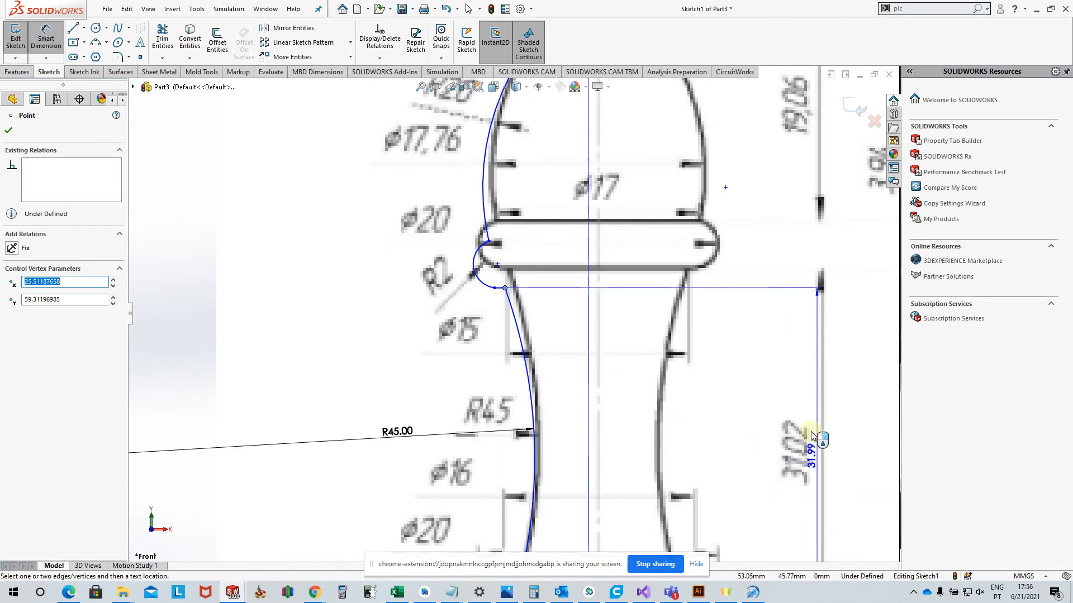
{"action": "left_click", "coordinate": [743, 452]}
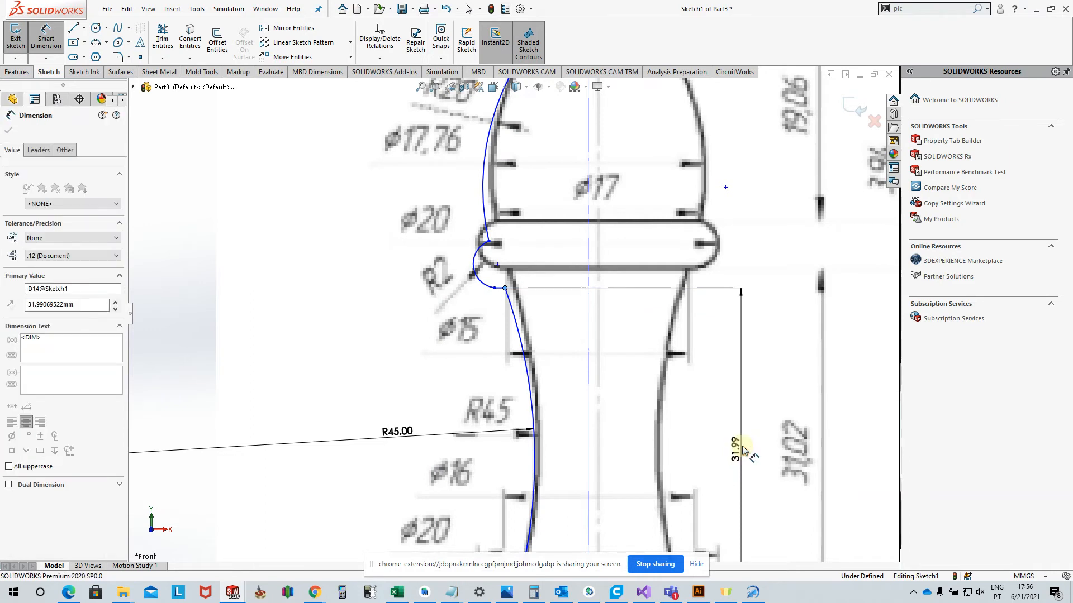
{"action": "type", "text": "31.02"}
{"action": "key", "text": "Return"}
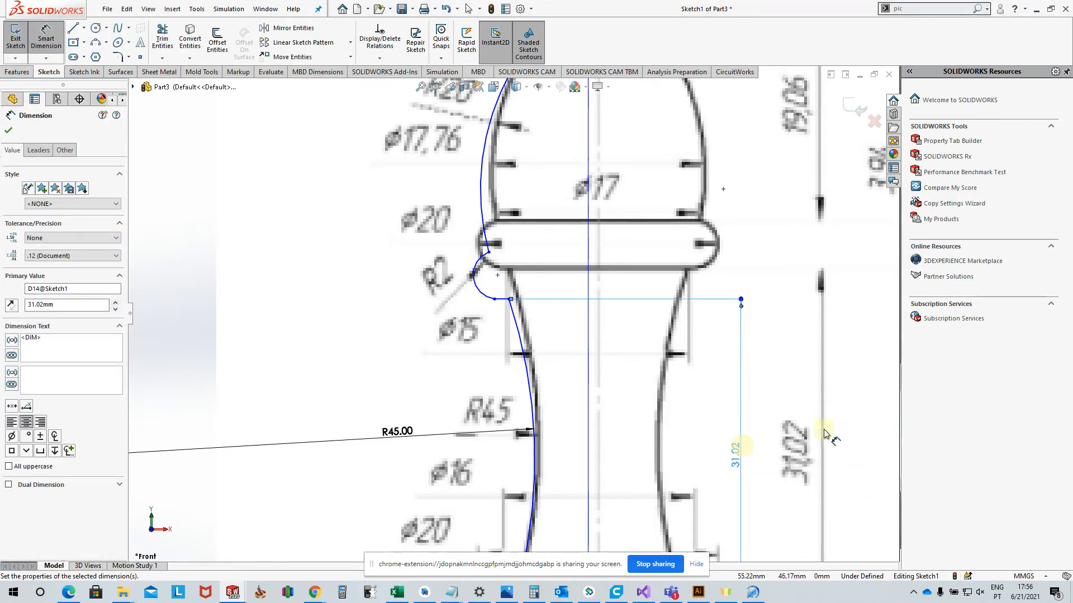
- Dimension the horizontal distance from the R45 arc's upper endpoint to the centerline and set it to 7.5 mm
{"action": "key", "text": "z"}
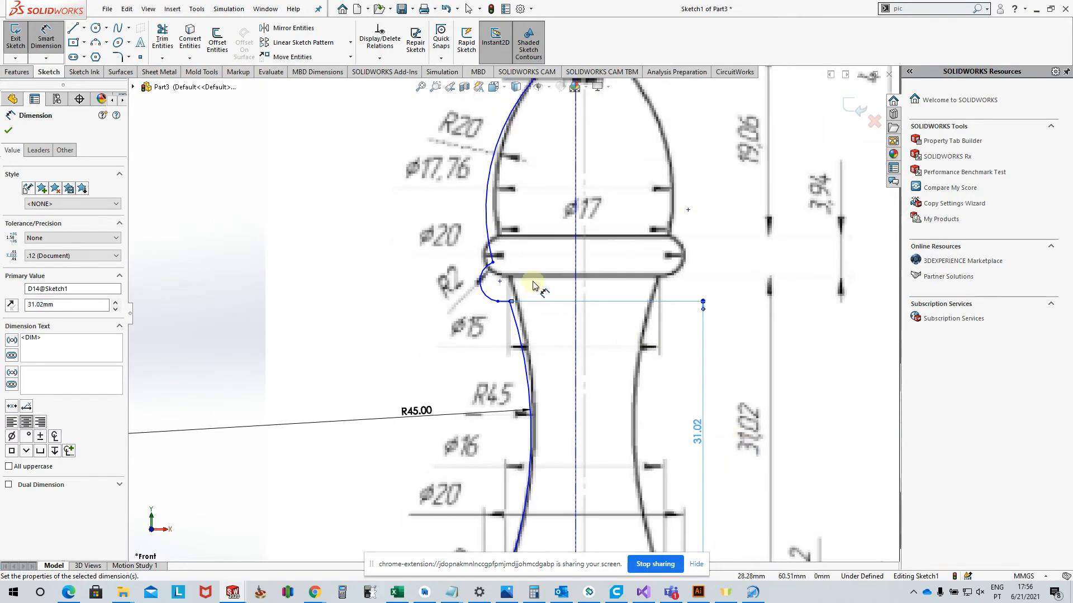
{"action": "scroll", "coordinate": [506, 316], "scroll_direction": "down", "scroll_amount": 4}
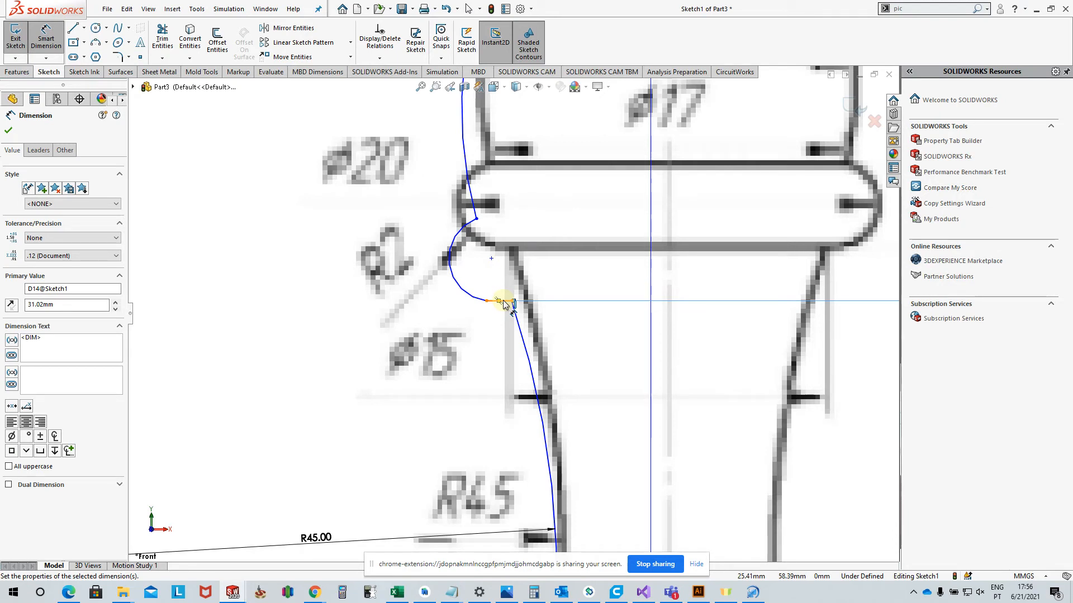
{"action": "scroll", "coordinate": [504, 302], "scroll_direction": "up", "scroll_amount": 4}
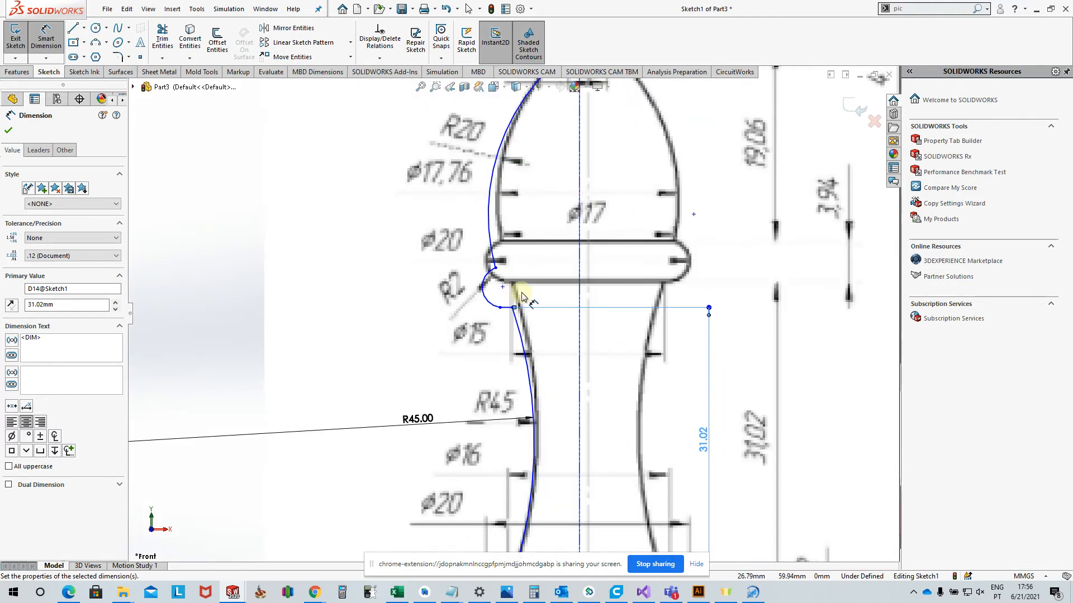
{"action": "scroll", "coordinate": [523, 278], "scroll_direction": "down", "scroll_amount": 4}
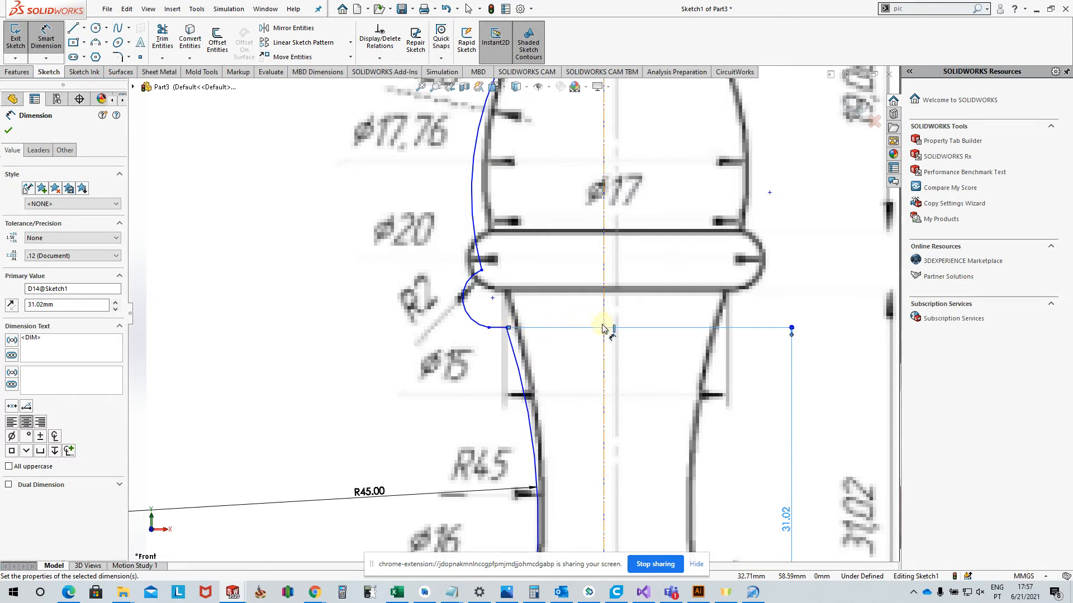
{"action": "left_click", "coordinate": [507, 328]}
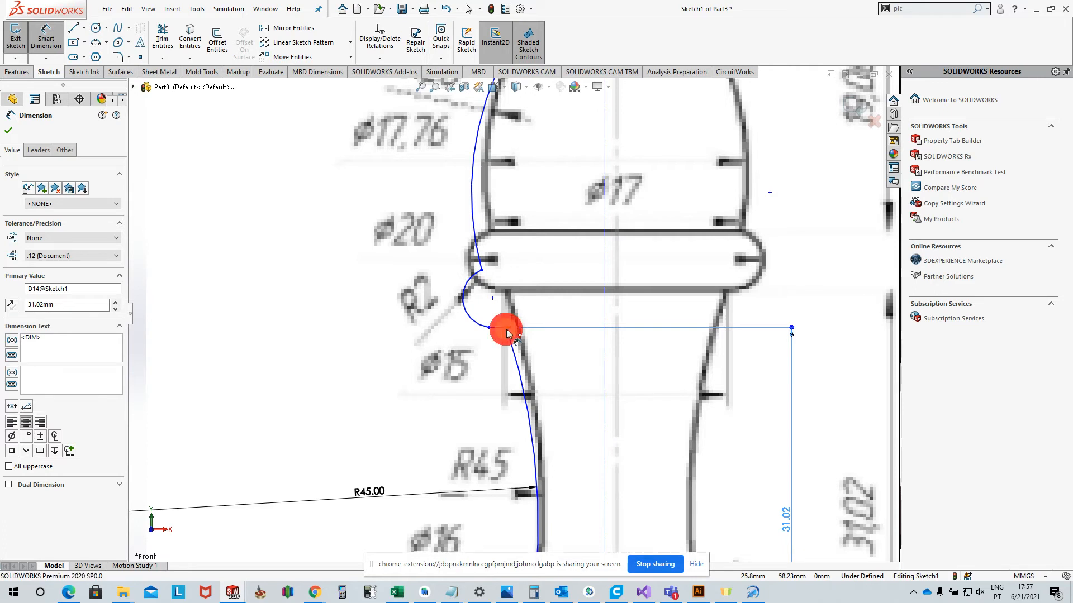
{"action": "left_click", "coordinate": [603, 326]}
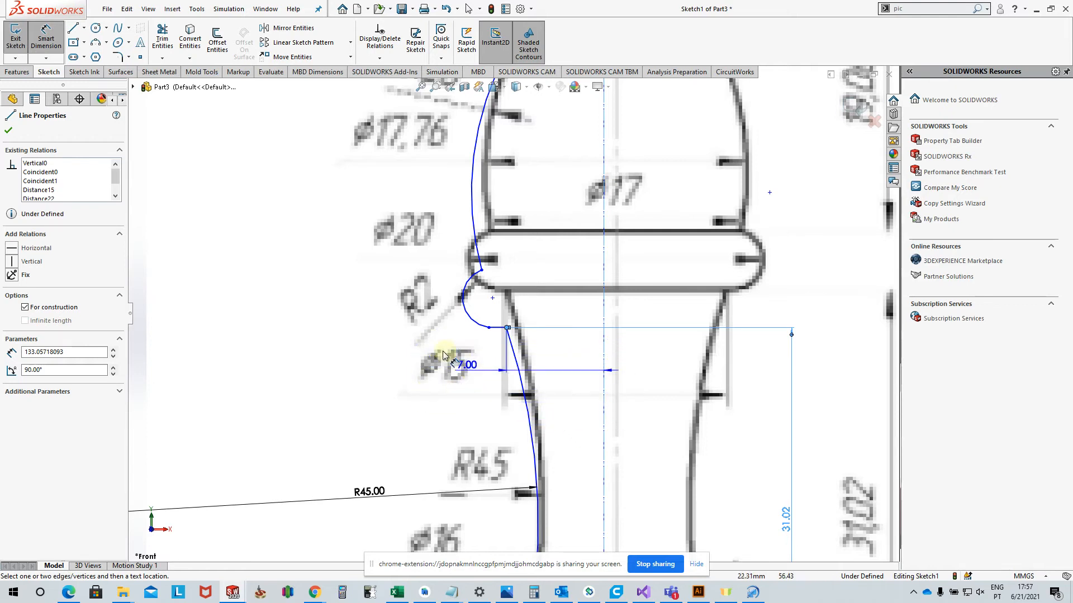
{"action": "left_click", "coordinate": [568, 371]}
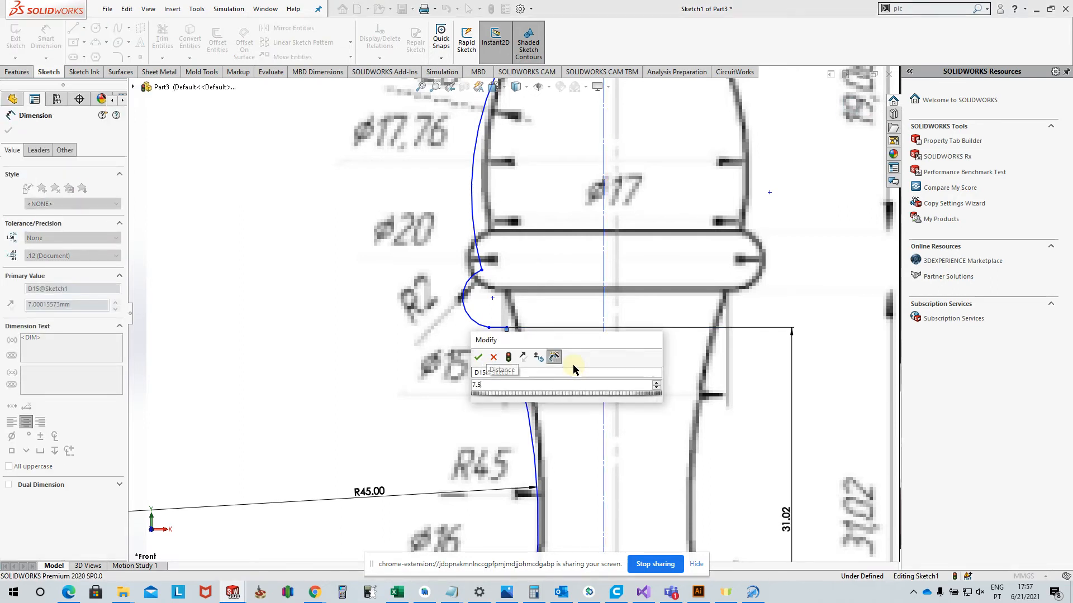
{"action": "key", "text": "Return"}
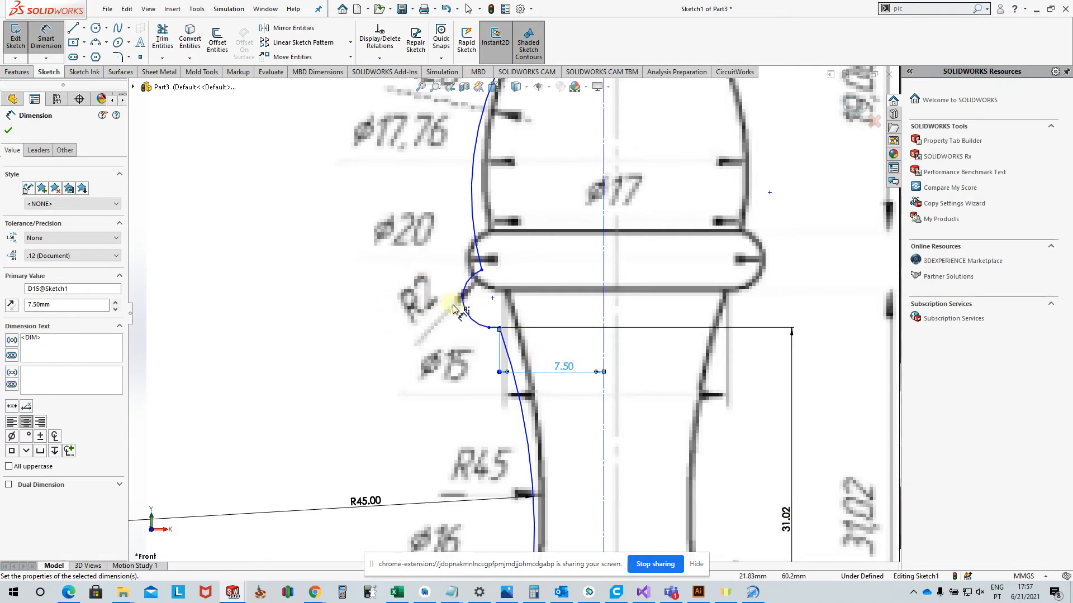
- Dimension the radius of the small collar arc above the stem and set it to 2 mm
{"action": "left_click", "coordinate": [468, 317]}
{"action": "left_click", "coordinate": [383, 330]}
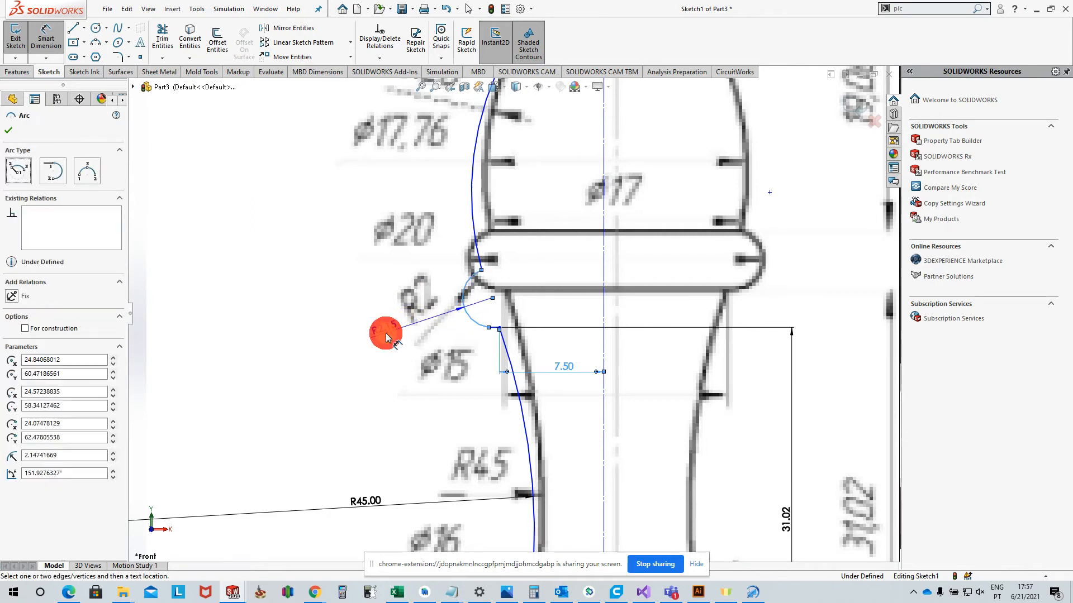
{"action": "key", "text": "Escape"}
{"action": "double_click", "coordinate": [412, 324]}
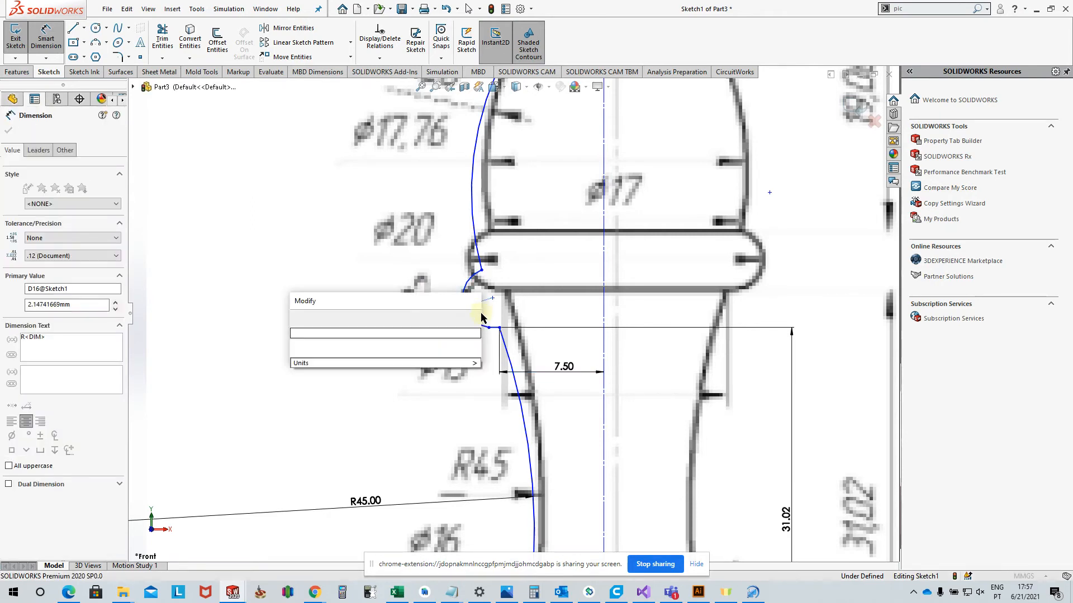
{"action": "key", "text": "Escape"}
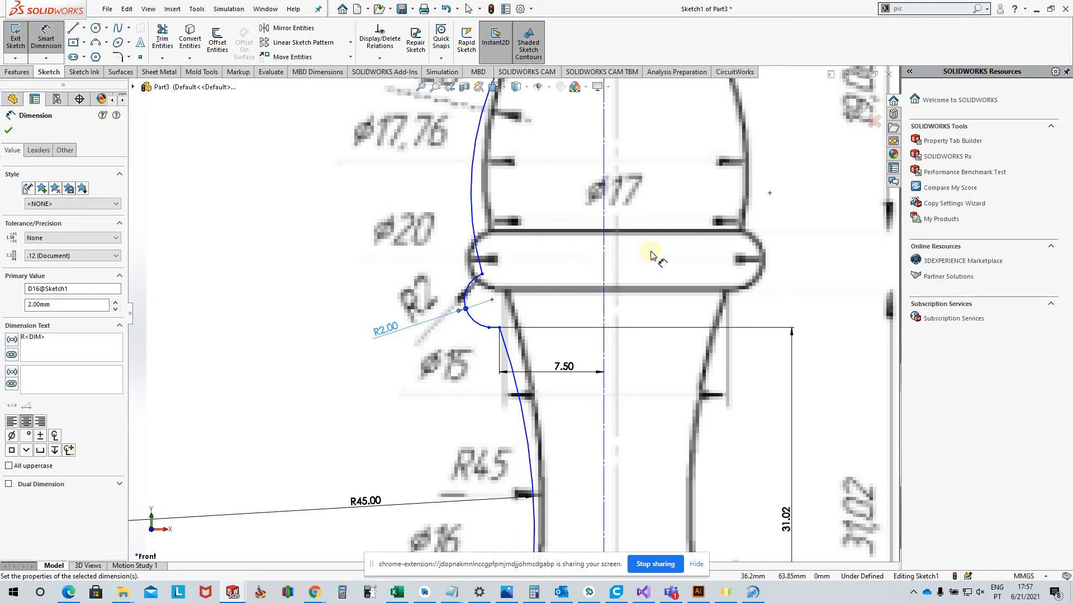
{"action": "left_click", "coordinate": [465, 305]}
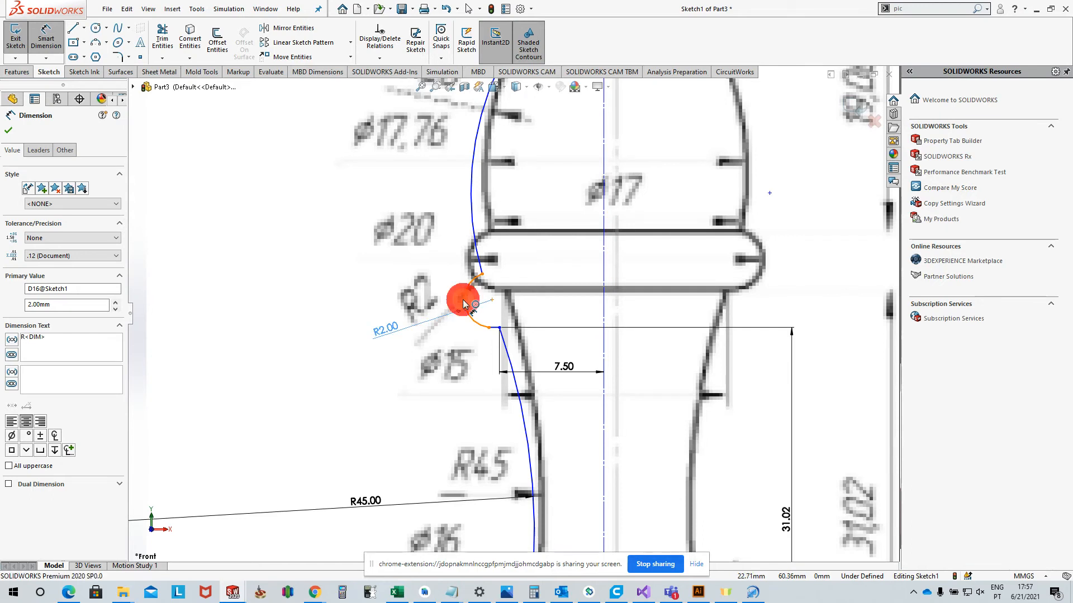
{"action": "left_click", "coordinate": [582, 302]}
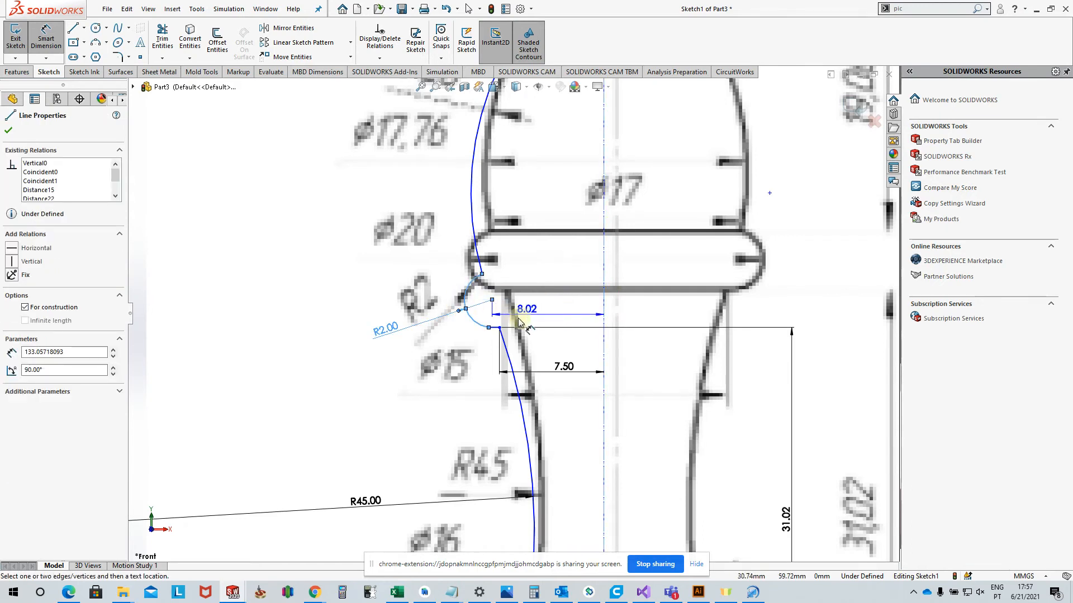
{"action": "key", "text": "Escape"}
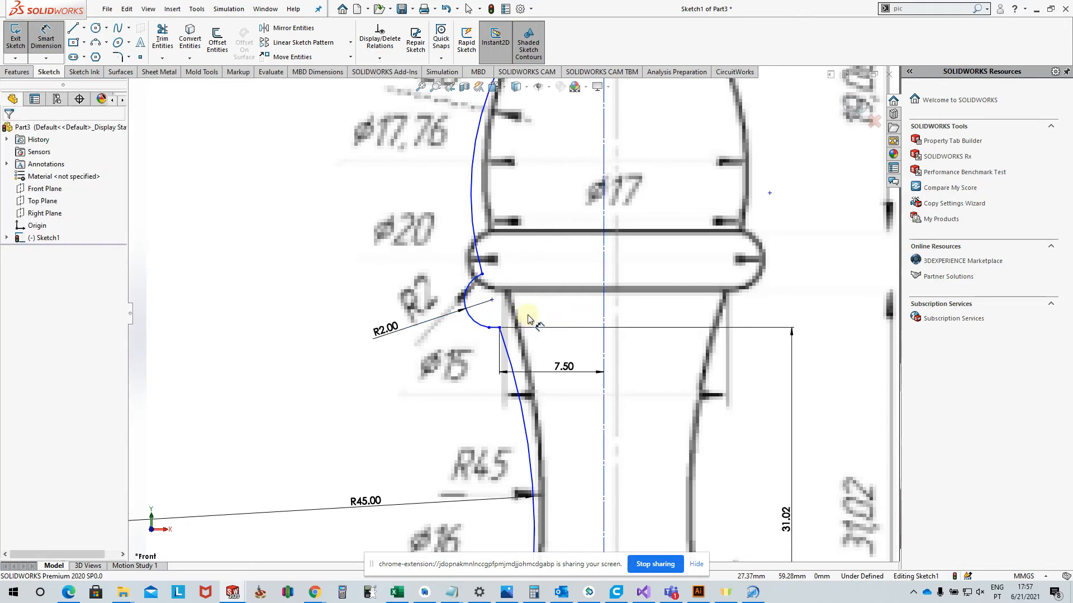
- Dimension the horizontal distance from the outermost point of the R2 collar arc to the centerline and set it to 10 mm
{"action": "left_click", "coordinate": [463, 299]}
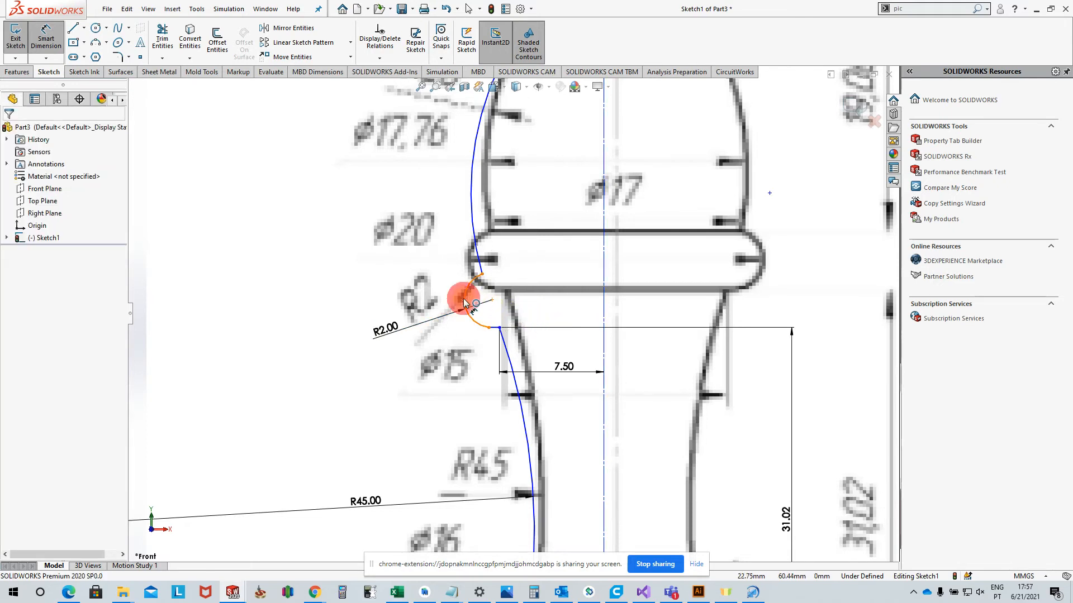
{"action": "left_click", "coordinate": [603, 307]}
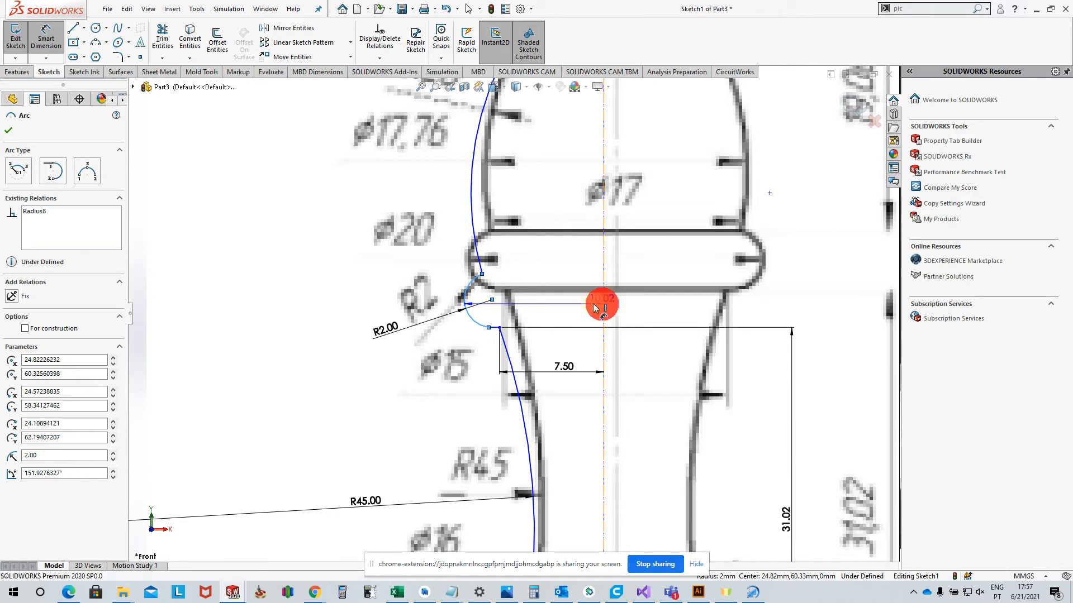
{"action": "left_click", "coordinate": [555, 300]}
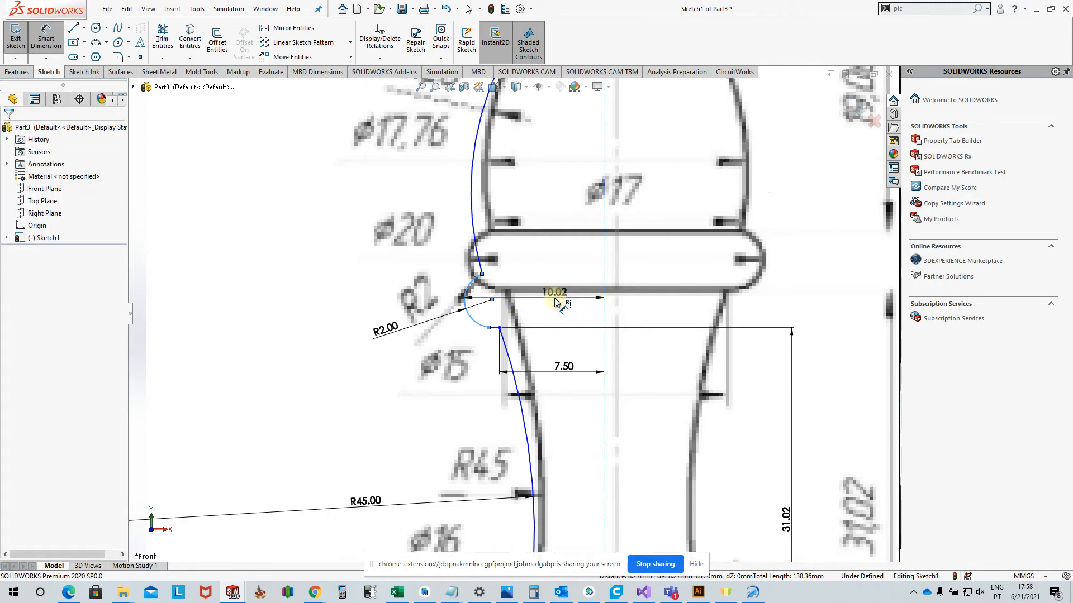
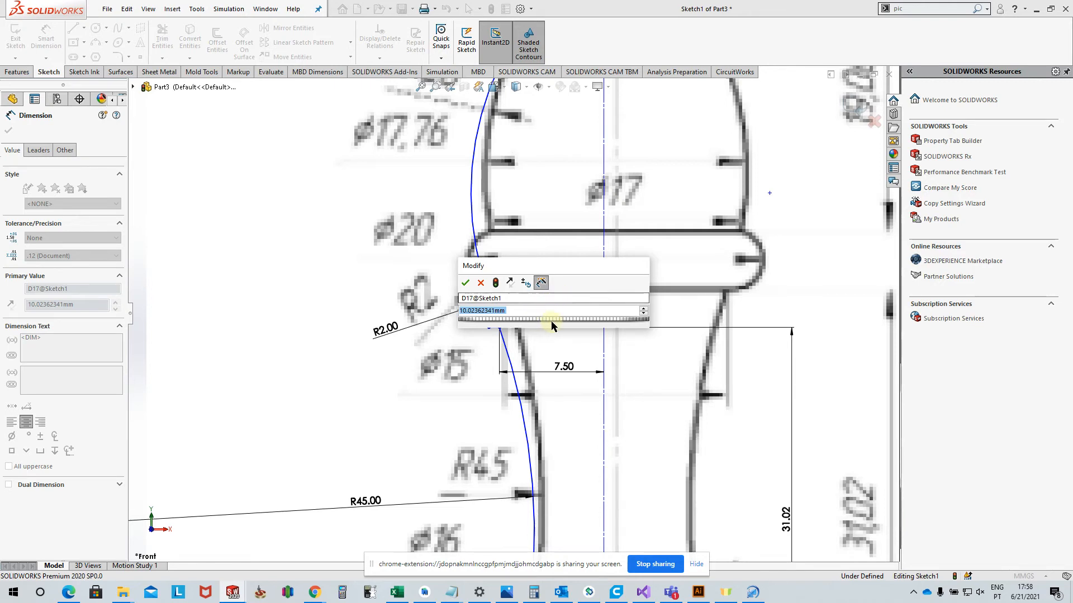
{"action": "type", "text": "10"}
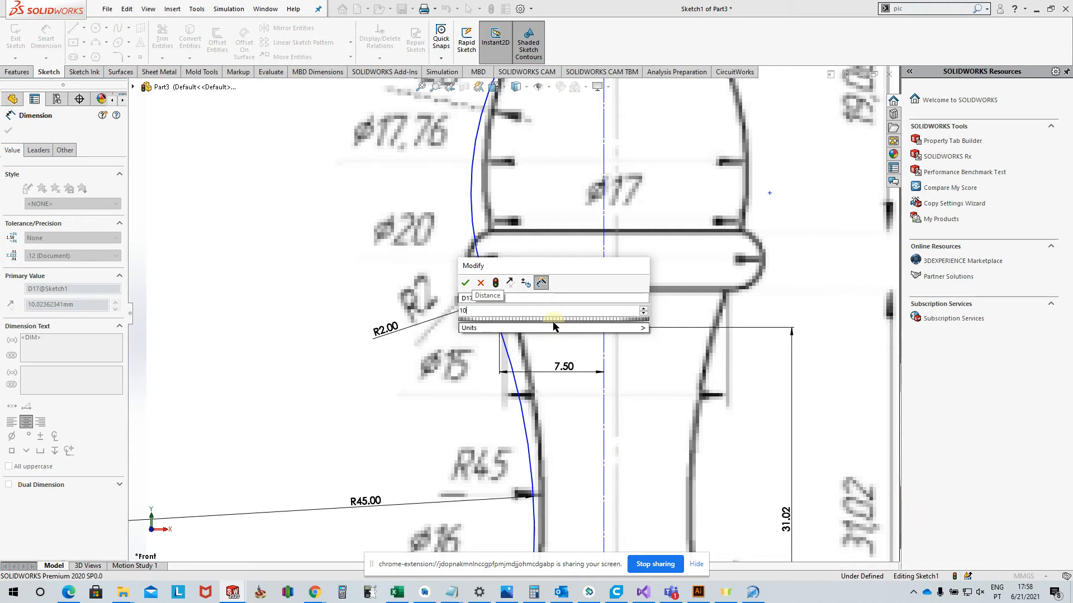
{"action": "key", "text": "Return"}
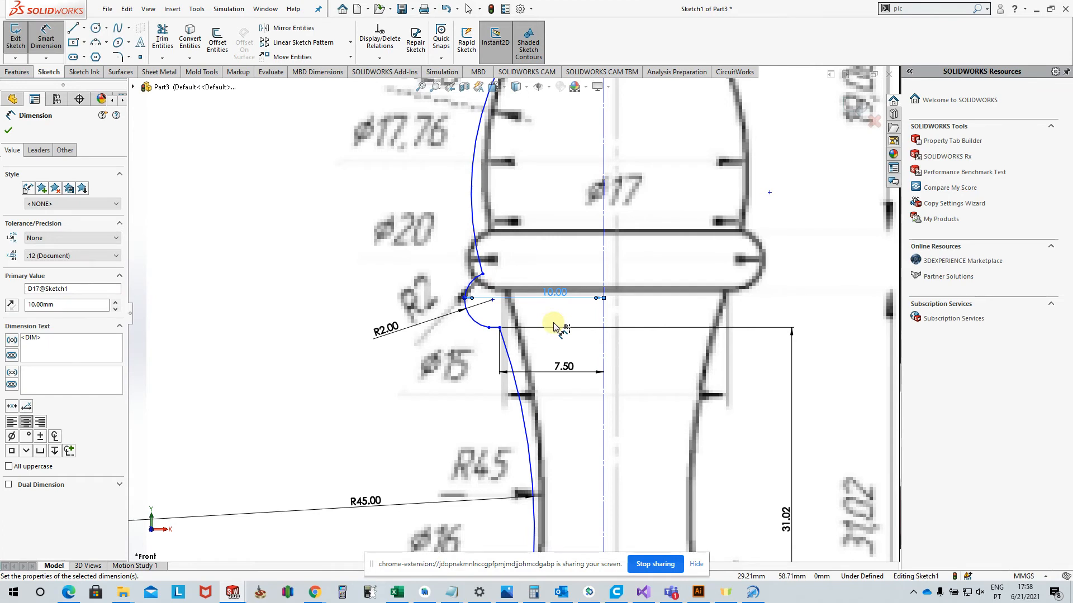
- Dimension the horizontal distance from the collar arc's upper endpoint to the centerline and set it to 8.5 mm
{"action": "scroll", "coordinate": [505, 281], "scroll_direction": "down", "scroll_amount": 2}
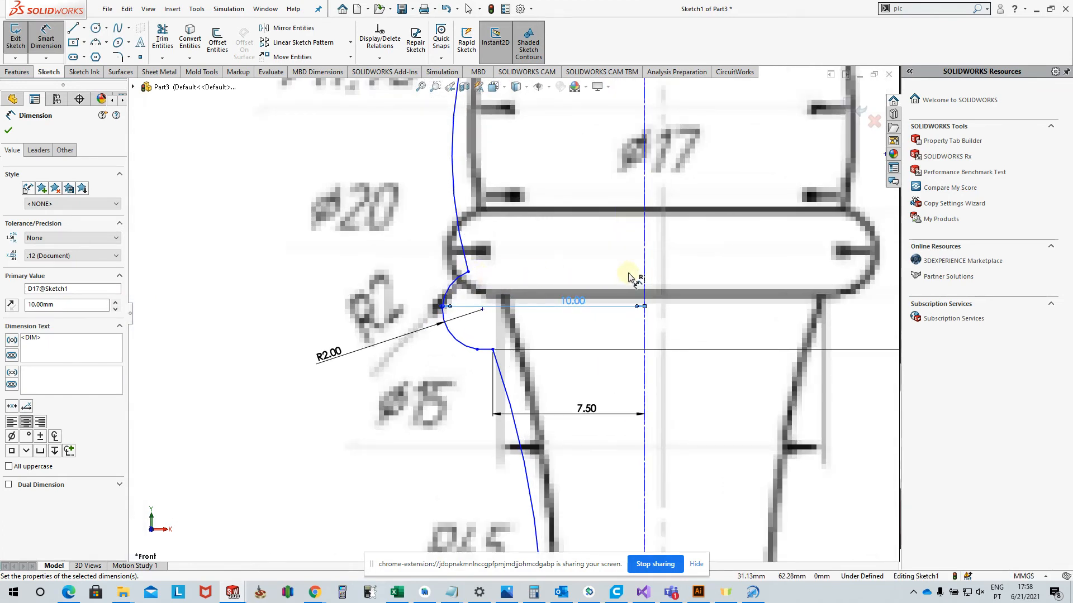
{"action": "scroll", "coordinate": [642, 279], "scroll_direction": "up", "scroll_amount": 2}
{"action": "scroll", "coordinate": [637, 248], "scroll_direction": "up", "scroll_amount": 1}
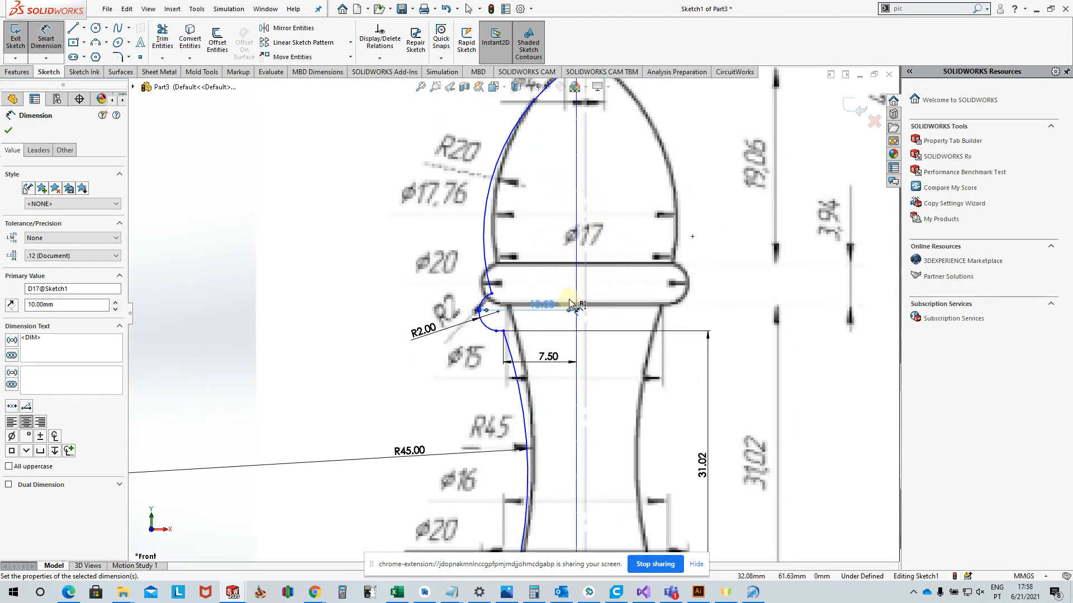
{"action": "left_click", "coordinate": [491, 292]}
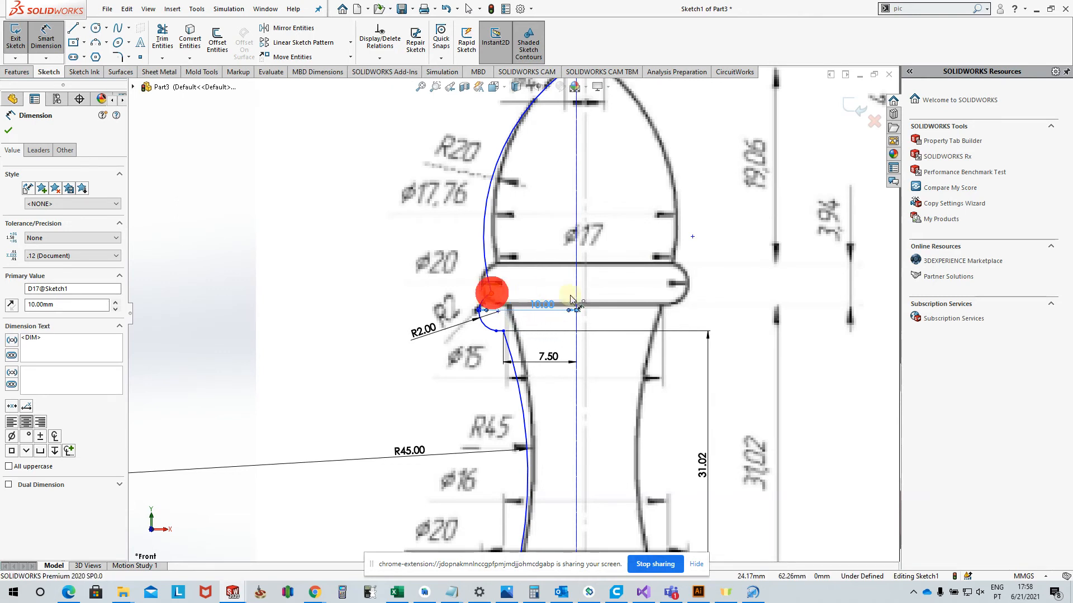
{"action": "left_click", "coordinate": [575, 293]}
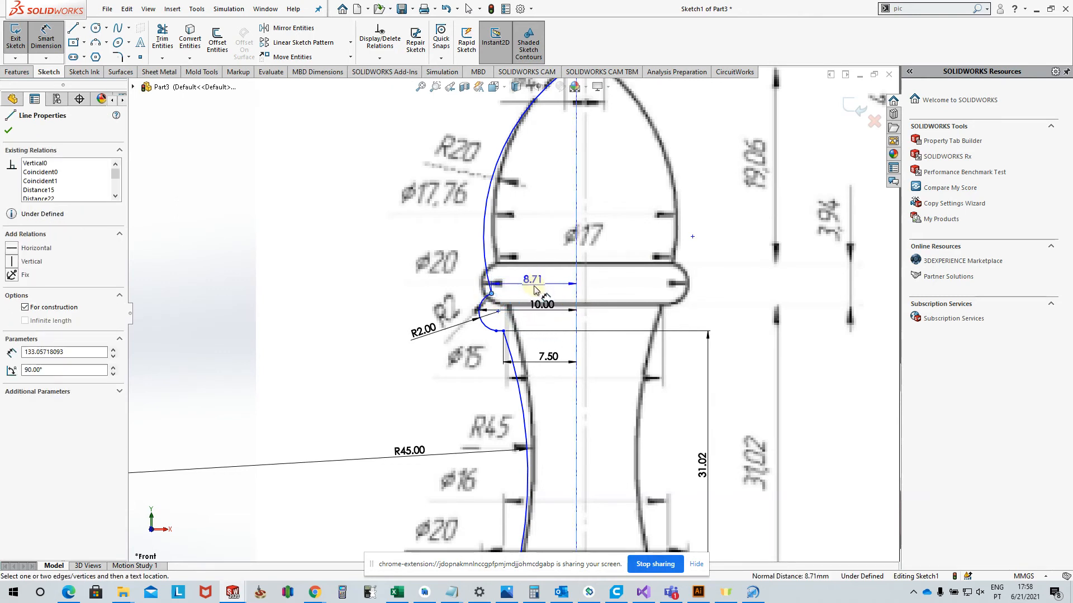
{"action": "left_click", "coordinate": [532, 282]}
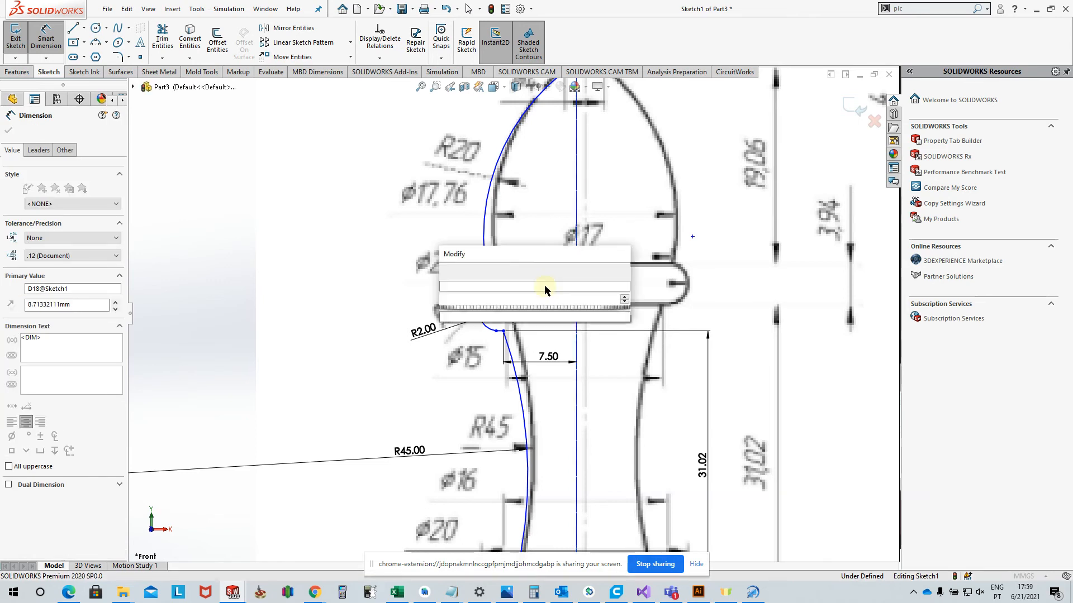
{"action": "type", "text": "8.5"}
{"action": "key", "text": "Return"}
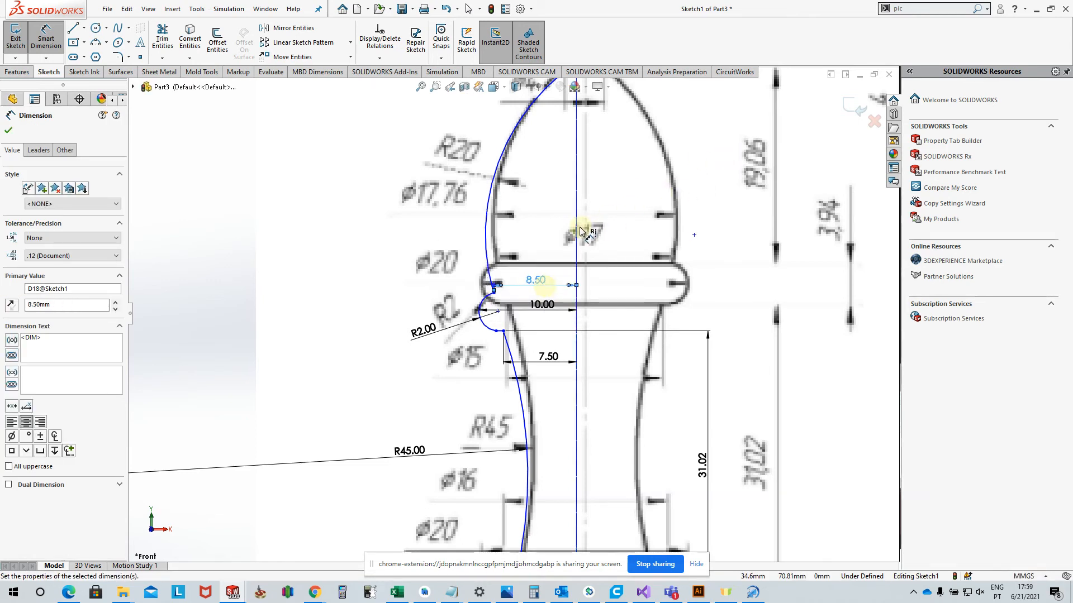
- Try to dimension the vertical distance between the collar arc's upper and lower endpoints as 3.94 mm
{"action": "scroll", "coordinate": [581, 232], "scroll_direction": "up", "scroll_amount": 2}
{"action": "scroll", "coordinate": [506, 337], "scroll_direction": "down", "scroll_amount": 2}
{"action": "scroll", "coordinate": [507, 337], "scroll_direction": "up", "scroll_amount": 1}
{"action": "scroll", "coordinate": [659, 295], "scroll_direction": "up", "scroll_amount": 1}
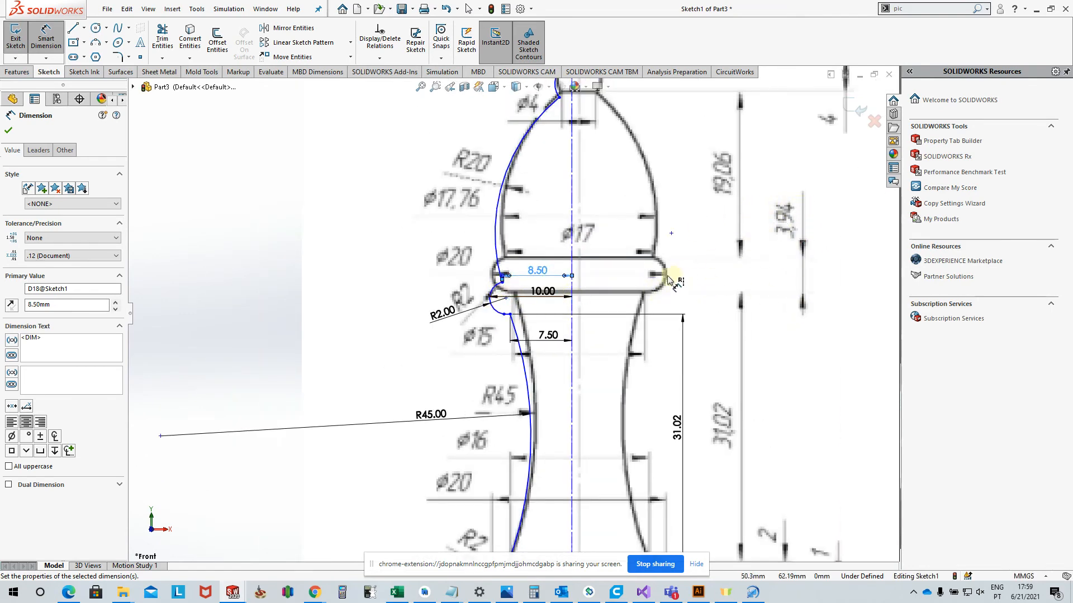
{"action": "scroll", "coordinate": [506, 290], "scroll_direction": "down", "scroll_amount": 2}
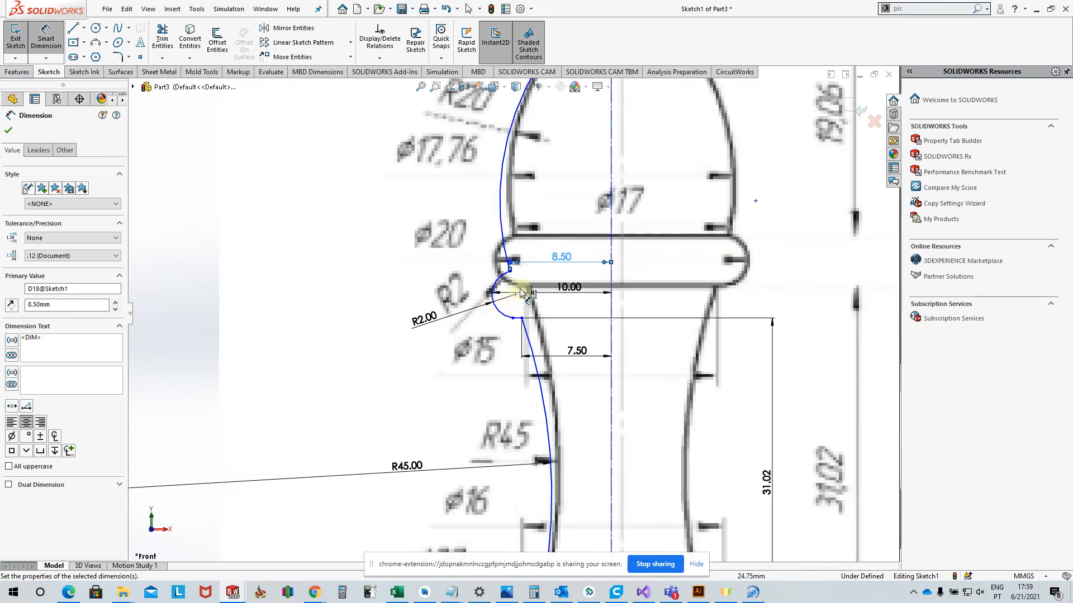
{"action": "left_click", "coordinate": [513, 263]}
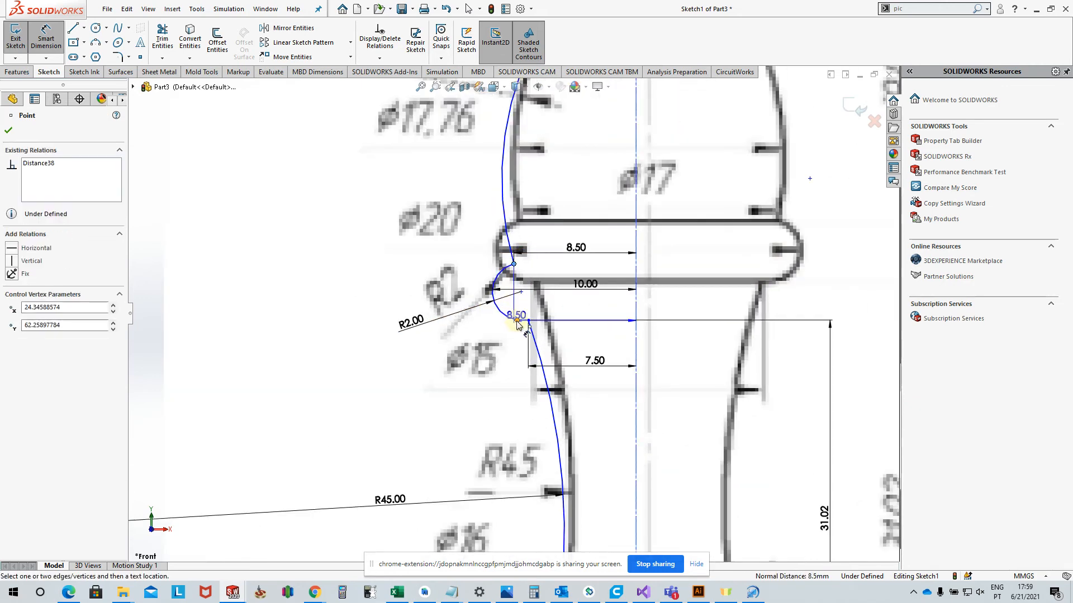
{"action": "left_click", "coordinate": [517, 321]}
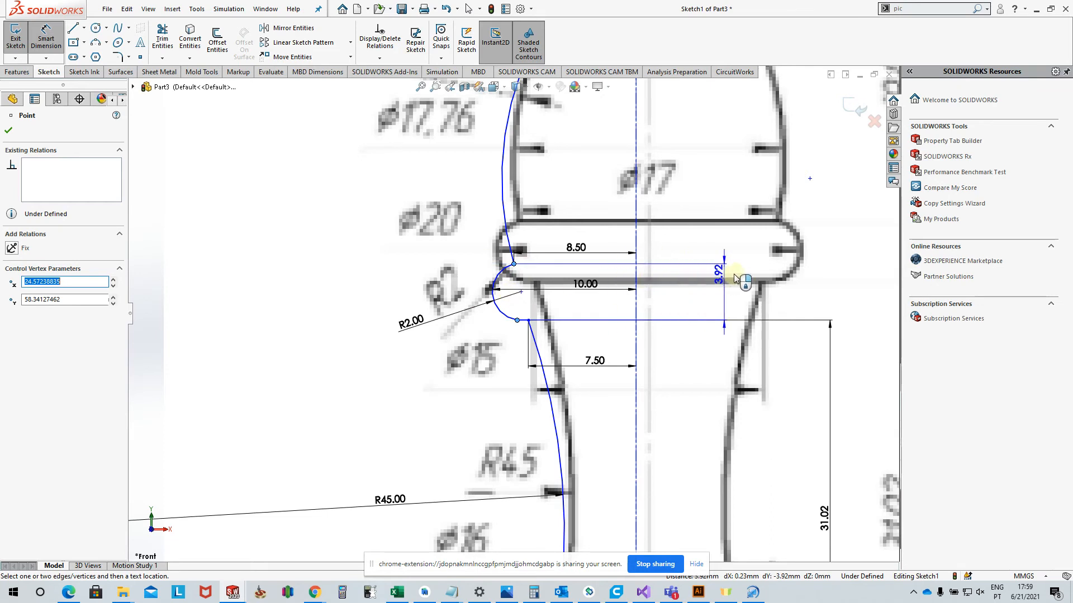
{"action": "left_click", "coordinate": [836, 296]}
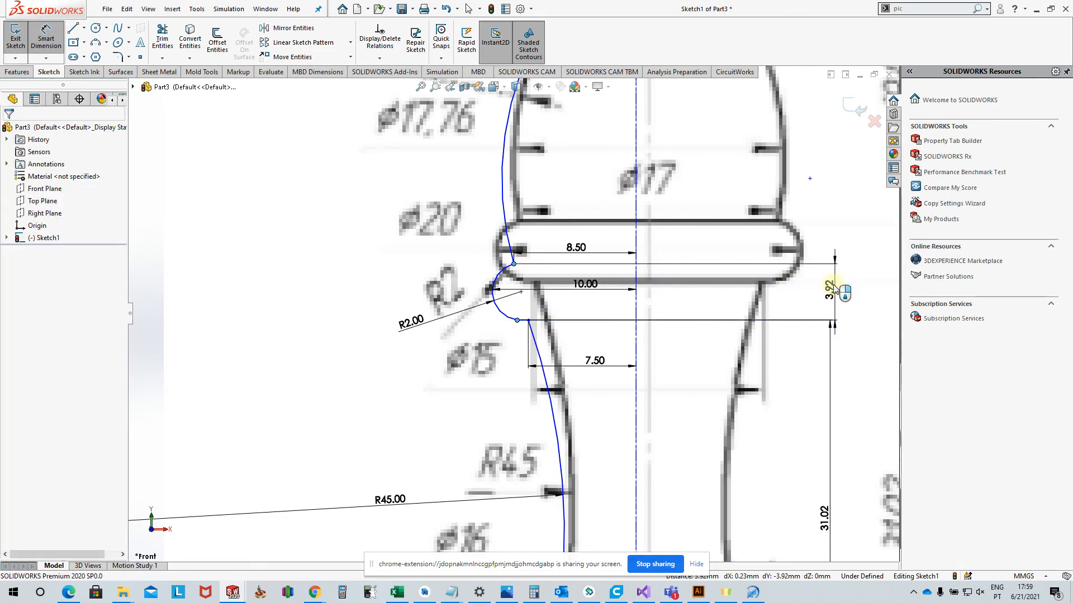
{"action": "type", "text": "3.94"}
{"action": "key", "text": "Return"}
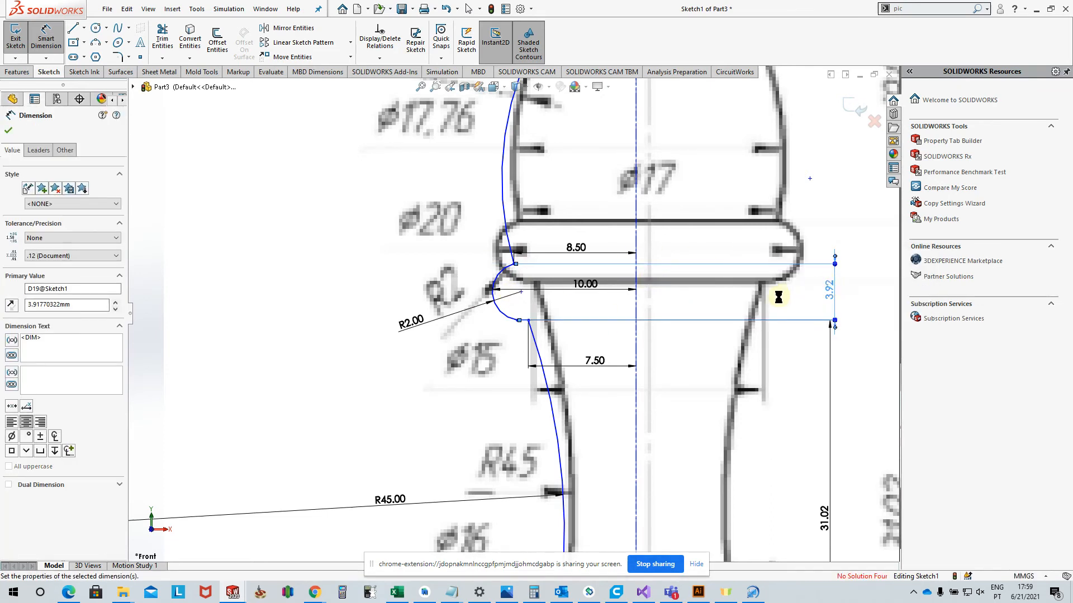
{"action": "left_click", "coordinate": [605, 297]}
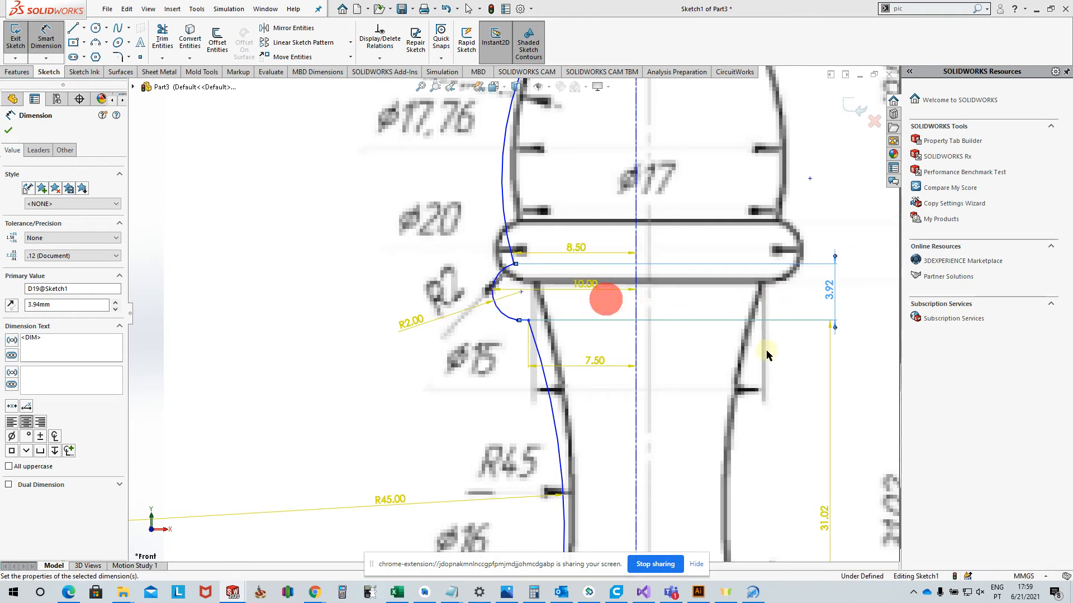
- Delete the vertical dimension between the two endpoints of the collar arc
{"action": "scroll", "coordinate": [702, 348], "scroll_direction": "up", "scroll_amount": 3}
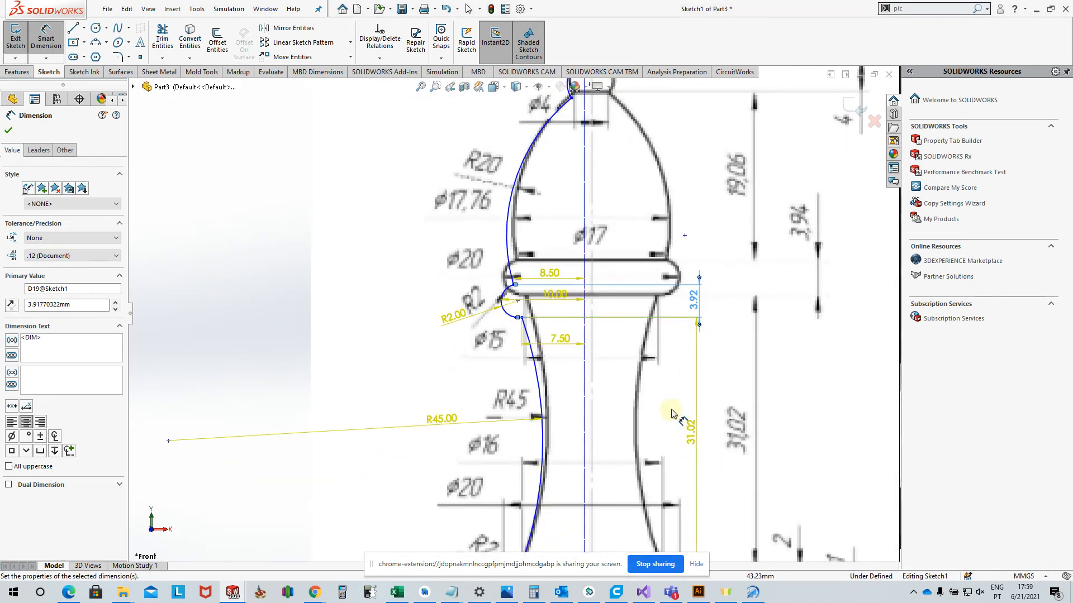
{"action": "scroll", "coordinate": [514, 291], "scroll_direction": "down", "scroll_amount": 3}
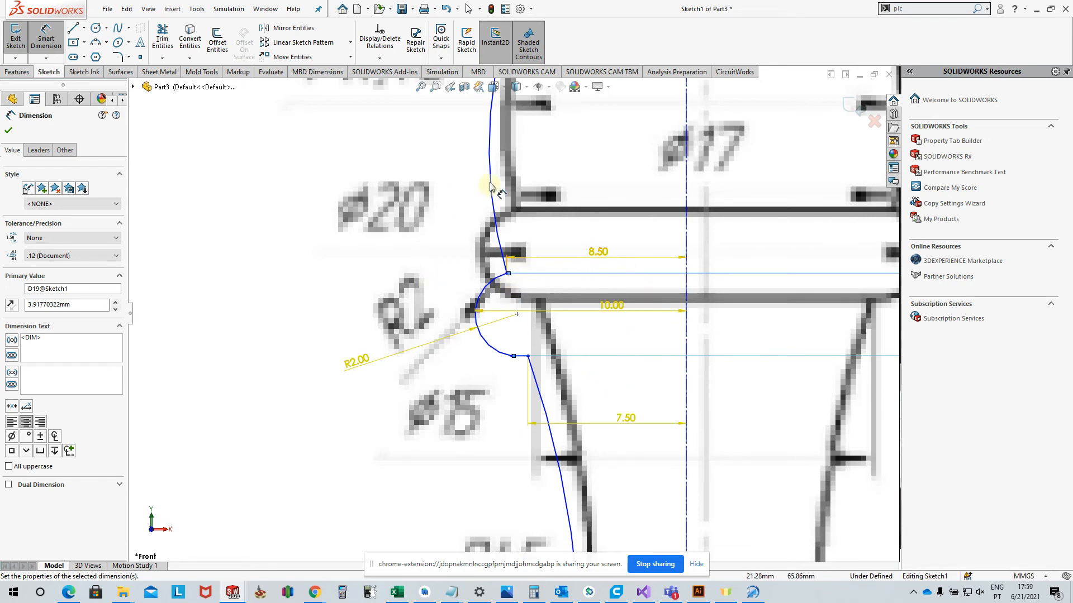
{"action": "scroll", "coordinate": [615, 319], "scroll_direction": "up", "scroll_amount": 5}
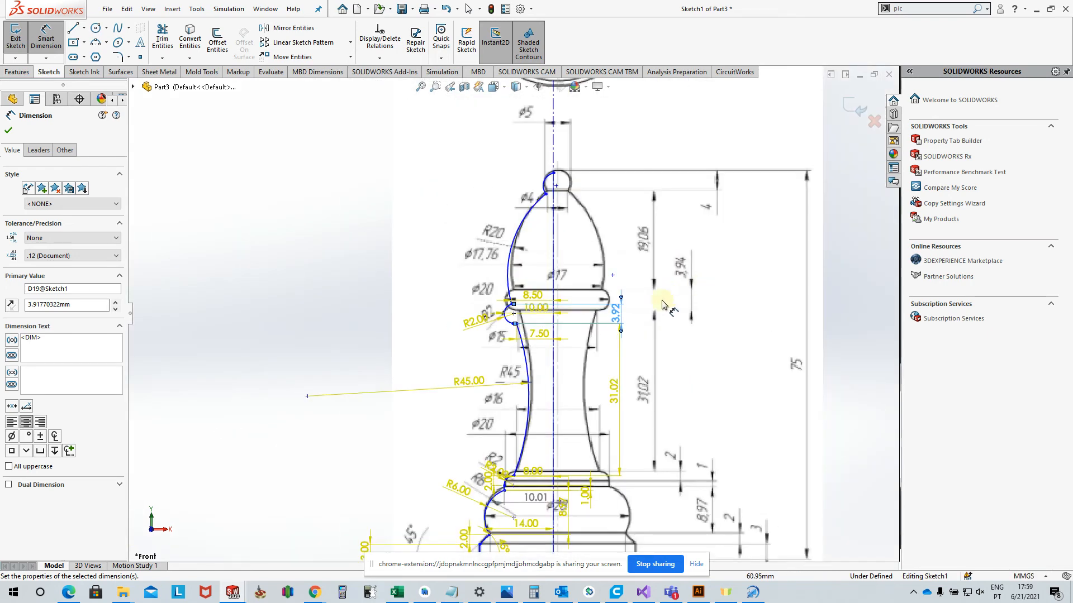
{"action": "left_click", "coordinate": [613, 316]}
{"action": "scroll", "coordinate": [619, 319], "scroll_direction": "down", "scroll_amount": 4}
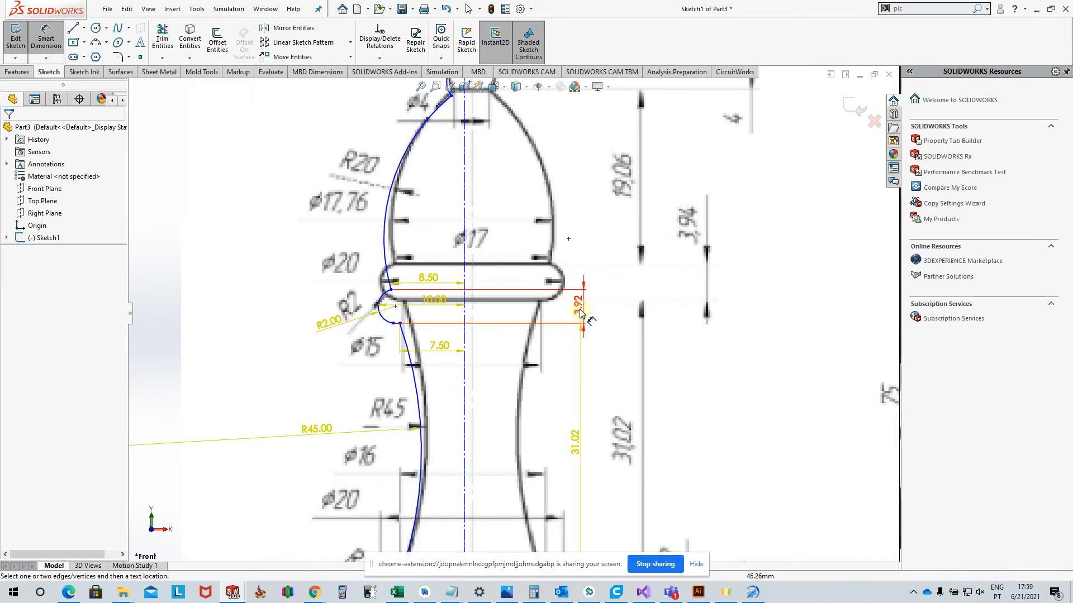
{"action": "left_click_drag", "start_coordinate": [579, 309], "coordinate": [604, 310]}
{"action": "key", "text": "Delete"}
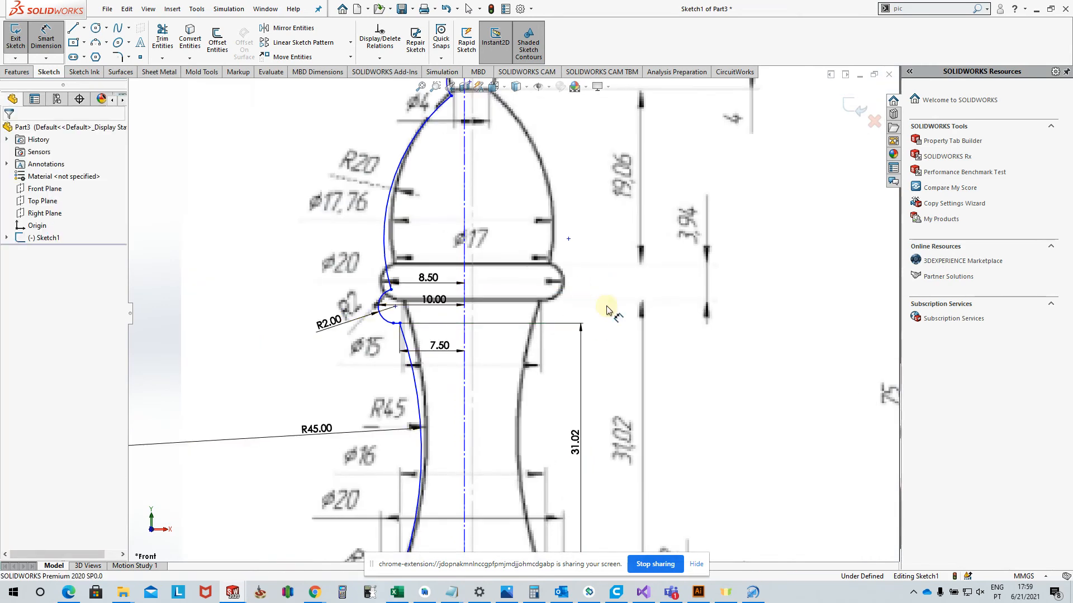
- Reposition the 8.5 mm dimension so it sits between the 10 mm and 7.5 mm dimensions
{"action": "scroll", "coordinate": [453, 271], "scroll_direction": "down", "scroll_amount": 3}
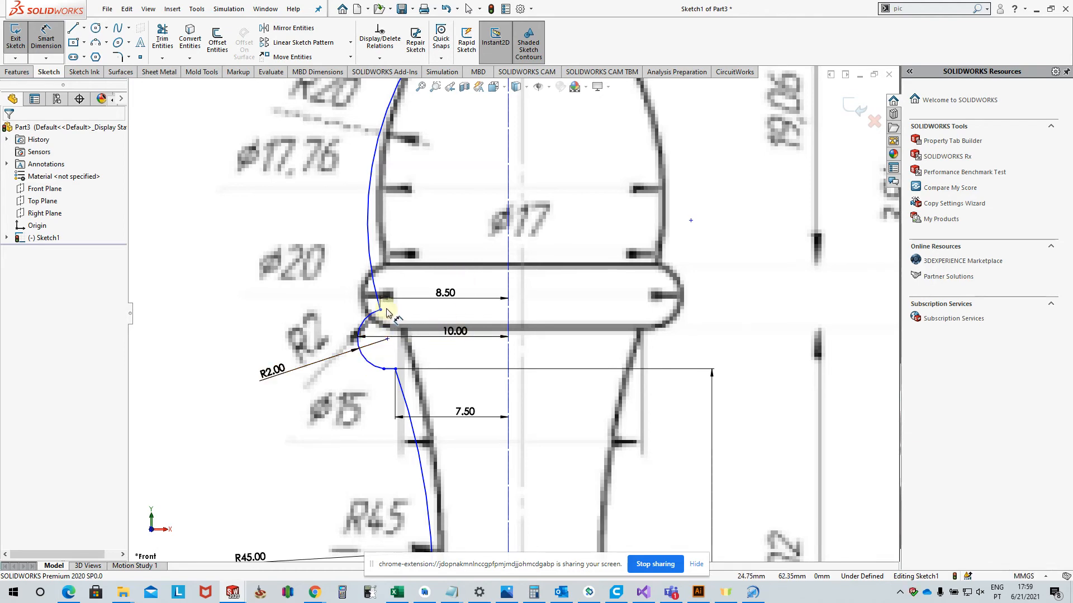
{"action": "scroll", "coordinate": [473, 307], "scroll_direction": "up", "scroll_amount": 2}
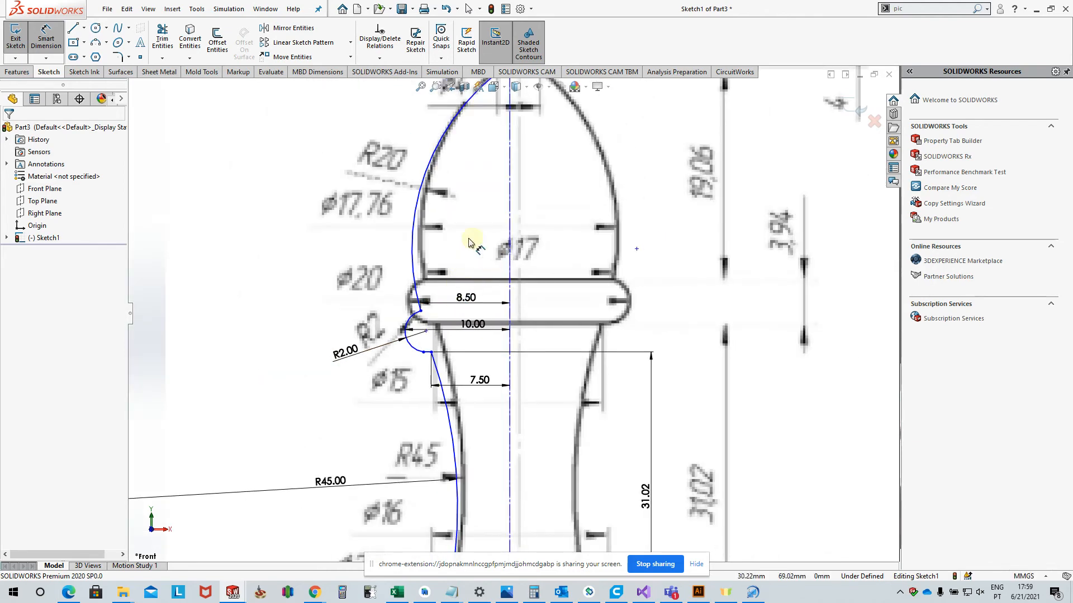
{"action": "scroll", "coordinate": [462, 289], "scroll_direction": "down", "scroll_amount": 1}
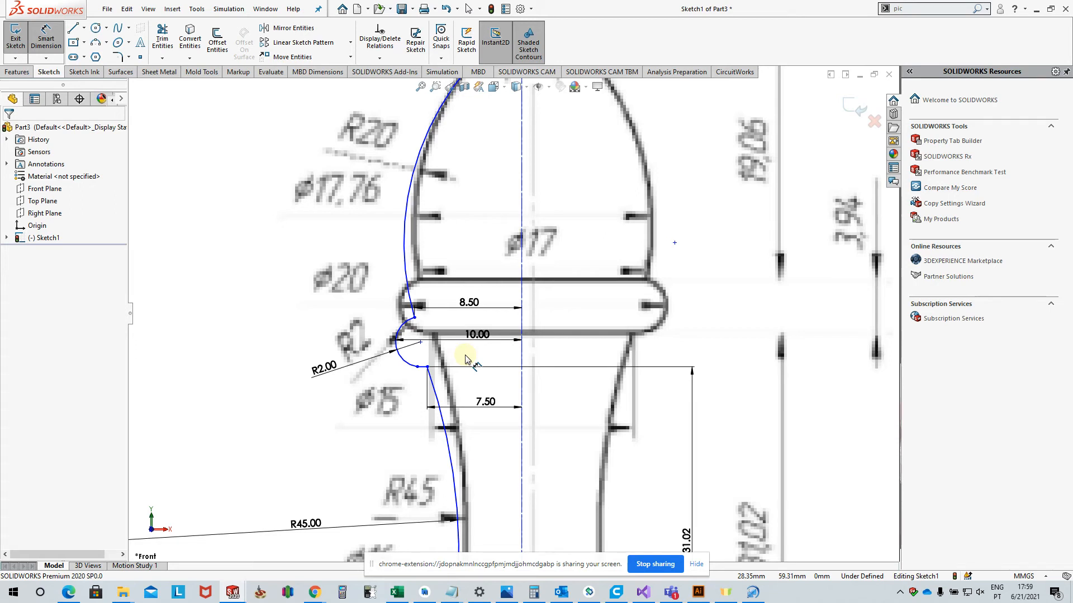
{"action": "left_click_drag", "start_coordinate": [470, 304], "coordinate": [474, 361]}
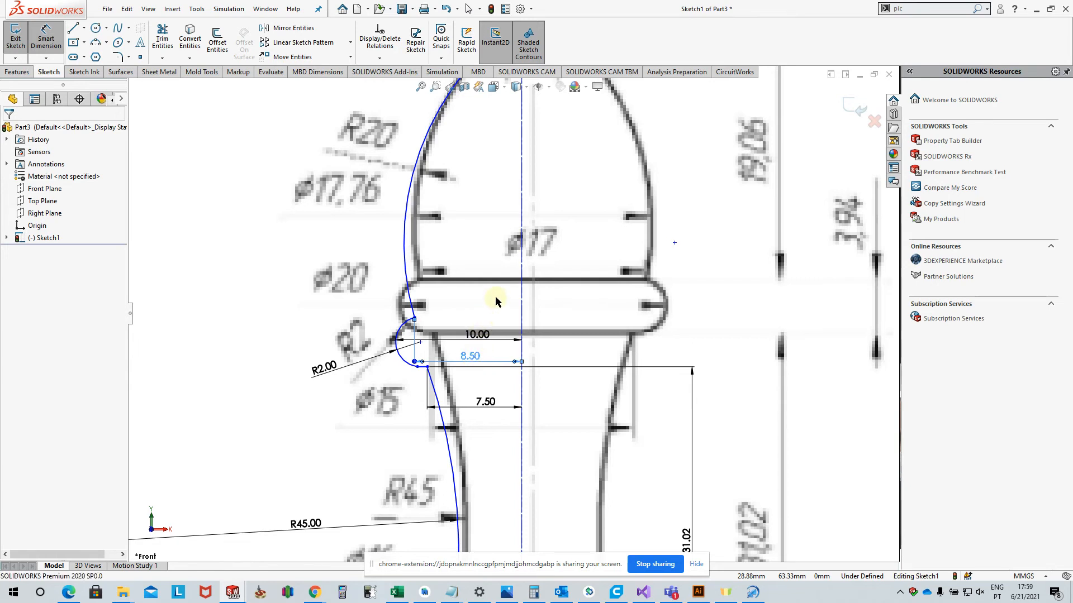
- Dimension the horizontal distance from the widest point of the bishop's large head arc to the centerline and set it to 17.76/2
{"action": "scroll", "coordinate": [512, 305], "scroll_direction": "up", "scroll_amount": 1}
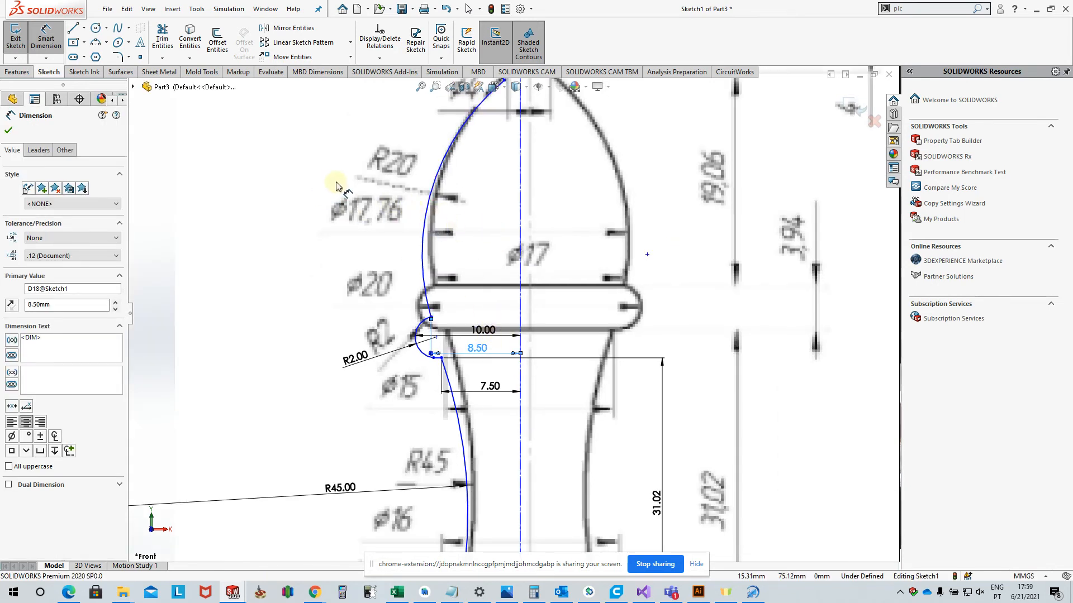
{"action": "left_click", "coordinate": [426, 229]}
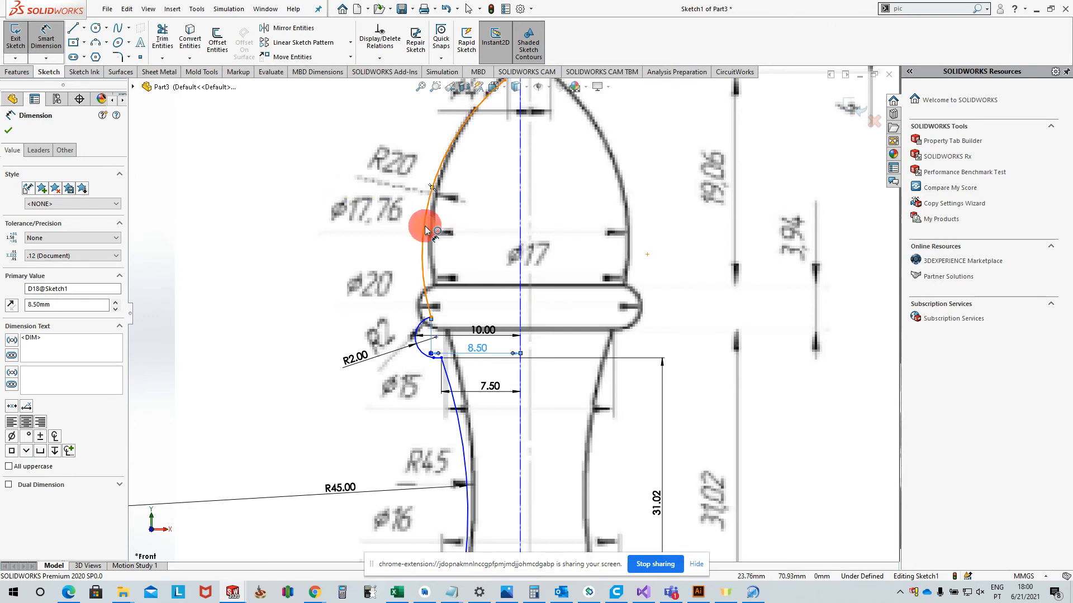
{"action": "left_click", "coordinate": [520, 229]}
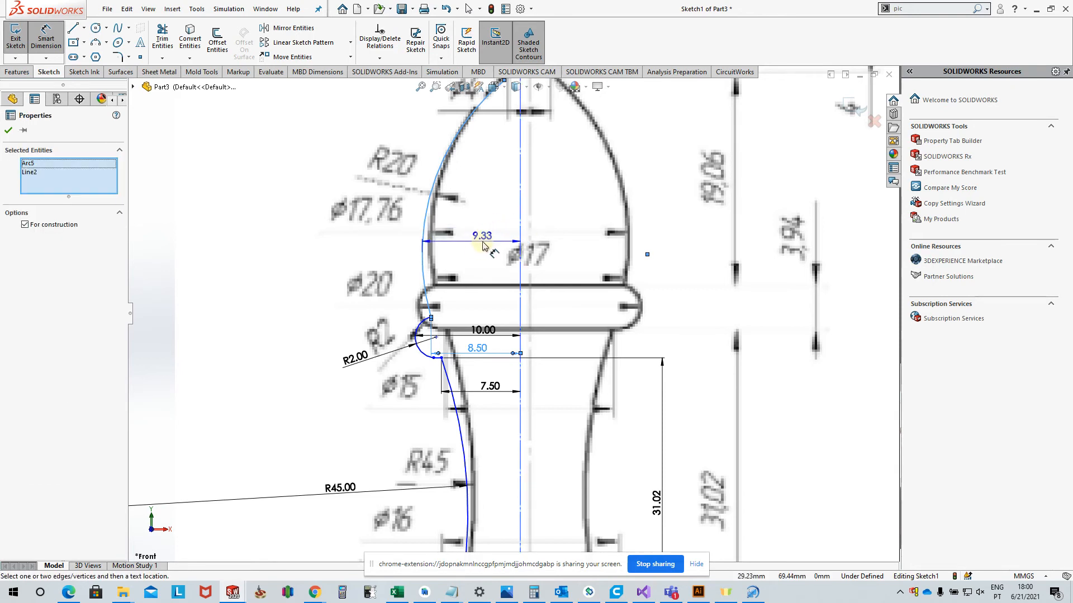
{"action": "left_click", "coordinate": [482, 244]}
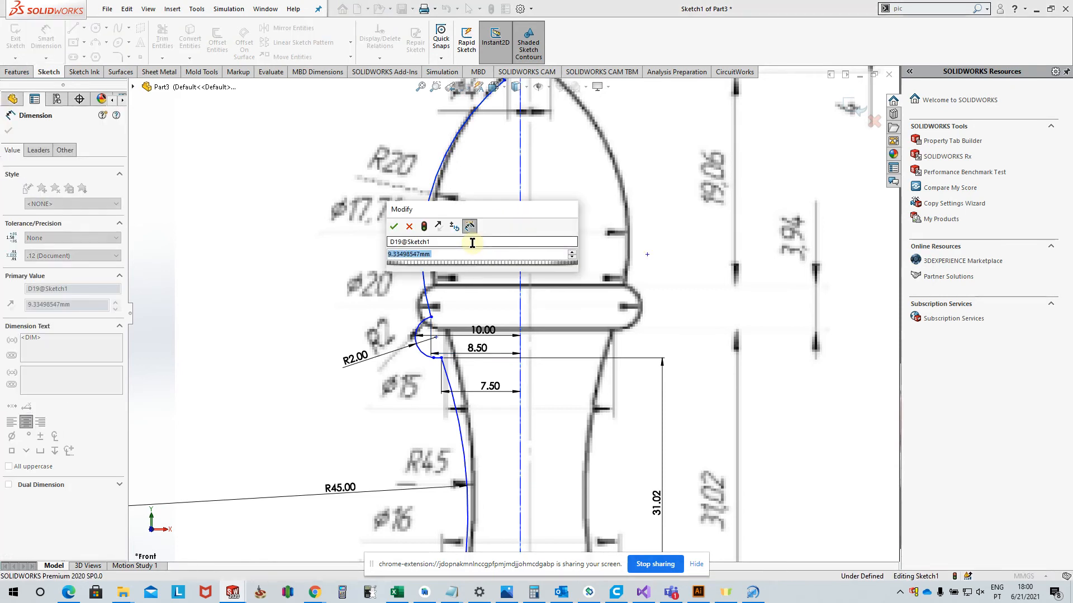
{"action": "type", "text": "17."}
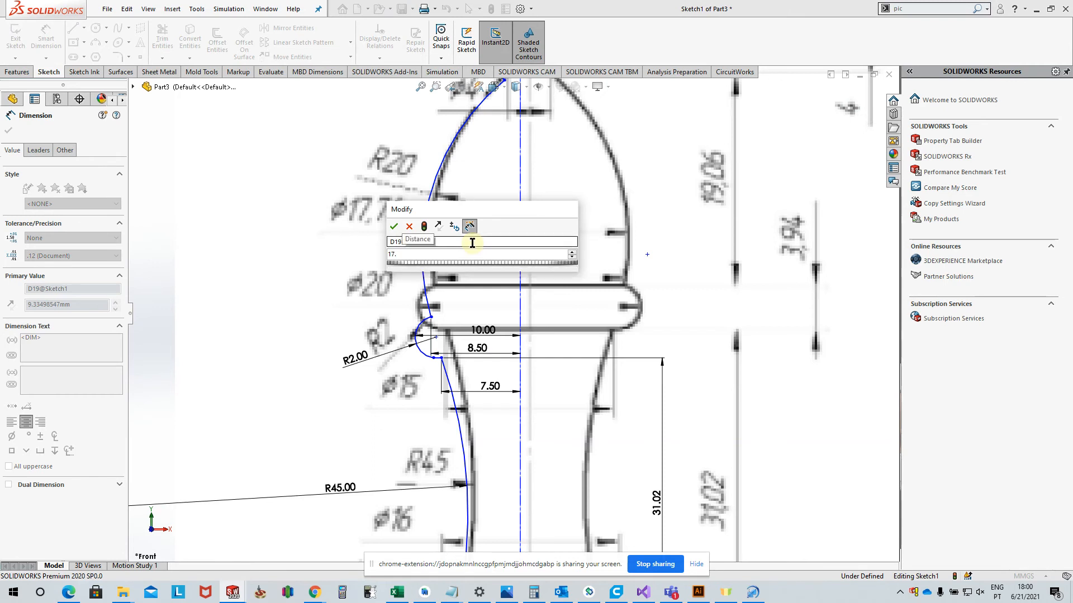
{"action": "type", "text": "76/2"}
{"action": "key", "text": "Return"}
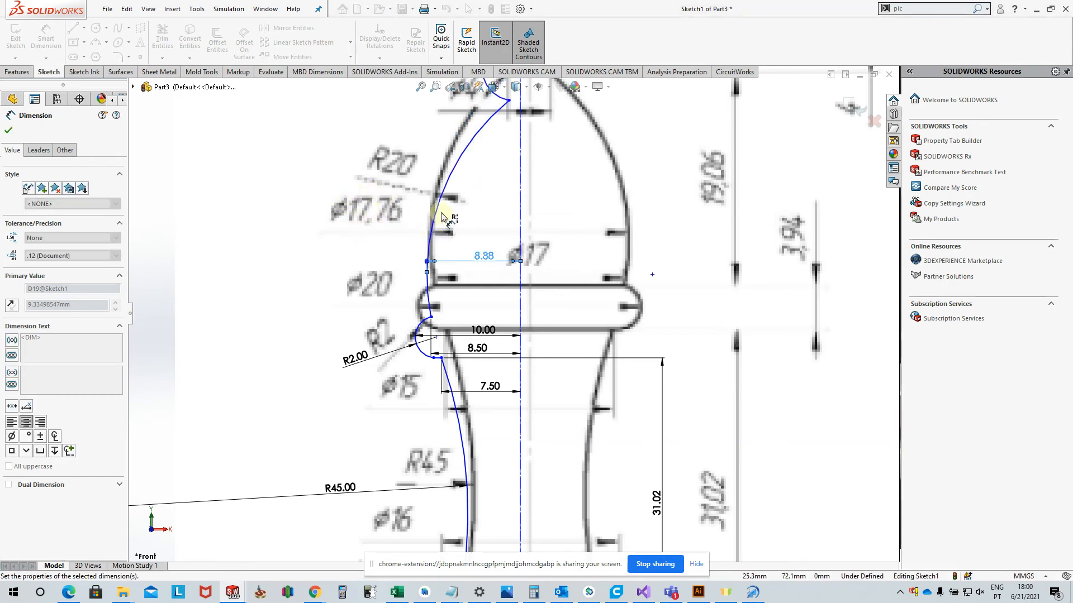
{"action": "key", "text": "Escape"}
- Dimension the radius of the bishop's large head arc and set it to 20 mm
{"action": "left_click", "coordinate": [454, 181]}
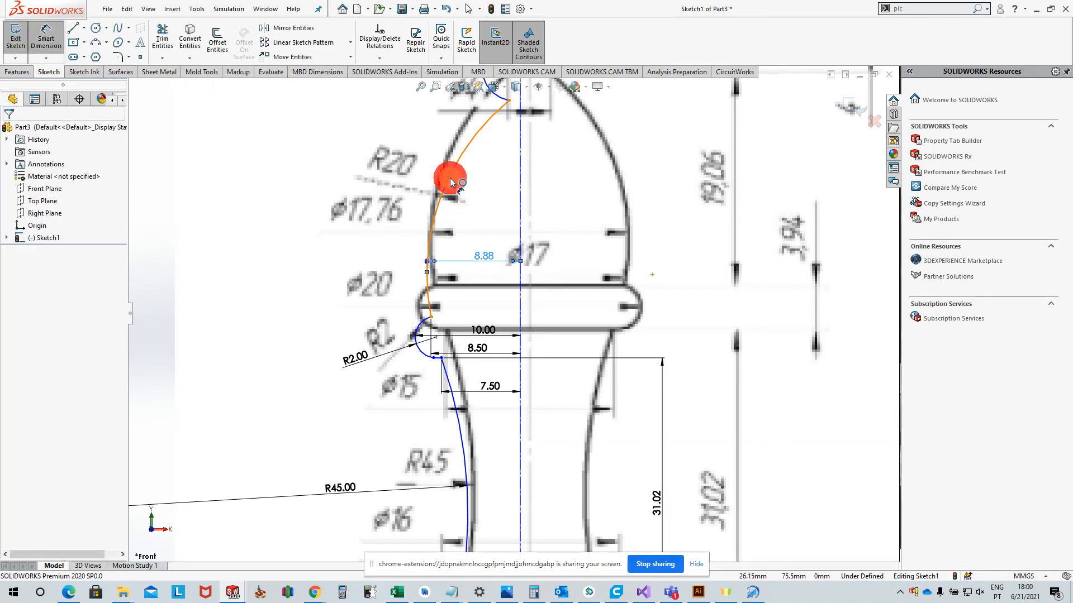
{"action": "left_click", "coordinate": [360, 148]}
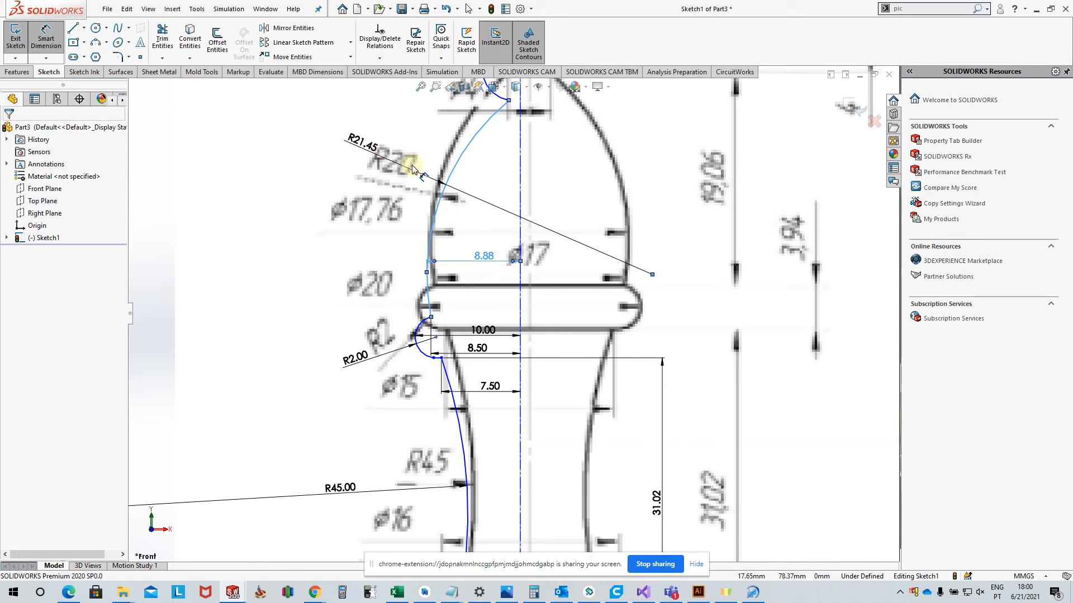
{"action": "left_click", "coordinate": [412, 165]}
{"action": "type", "text": "20"}
{"action": "key", "text": "Return"}
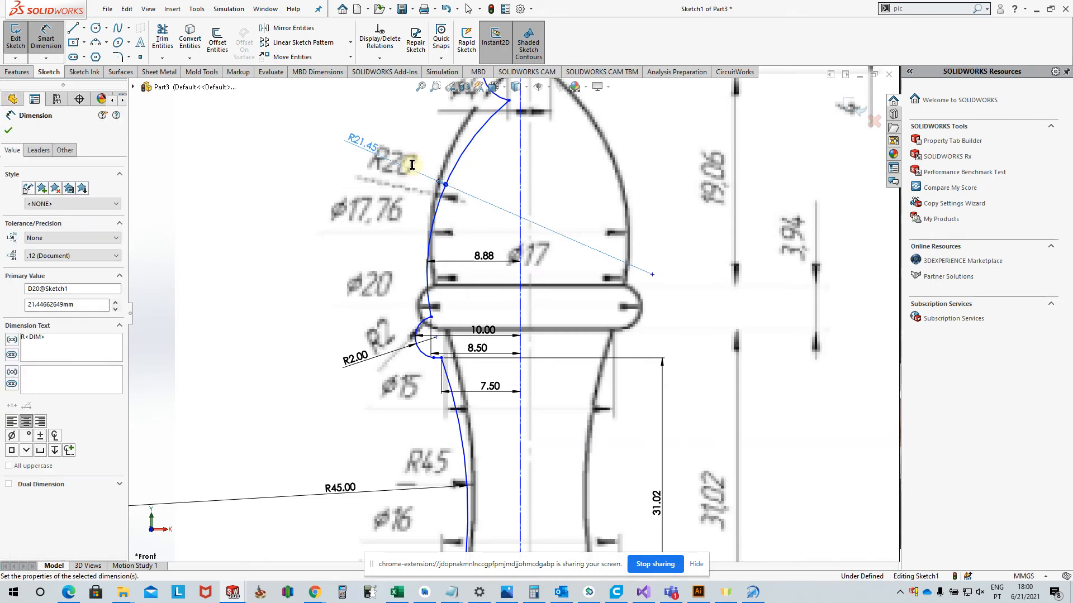
{"action": "scroll", "coordinate": [514, 302], "scroll_direction": "up", "scroll_amount": 3}
{"action": "scroll", "coordinate": [513, 175], "scroll_direction": "down", "scroll_amount": 3}
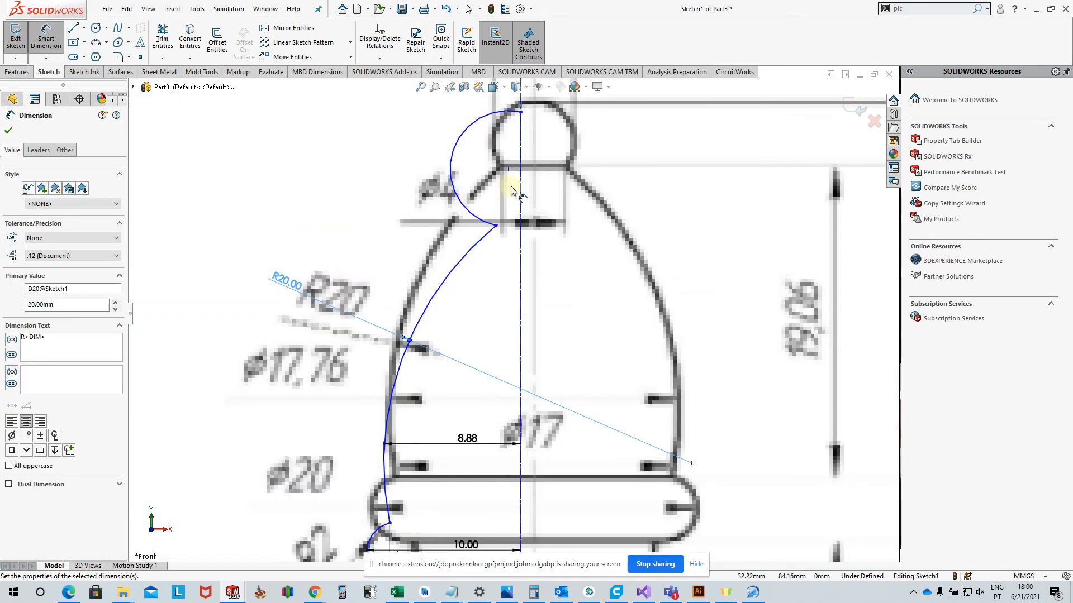
{"action": "key", "text": "Escape"}
{"action": "key", "text": "Escape"}
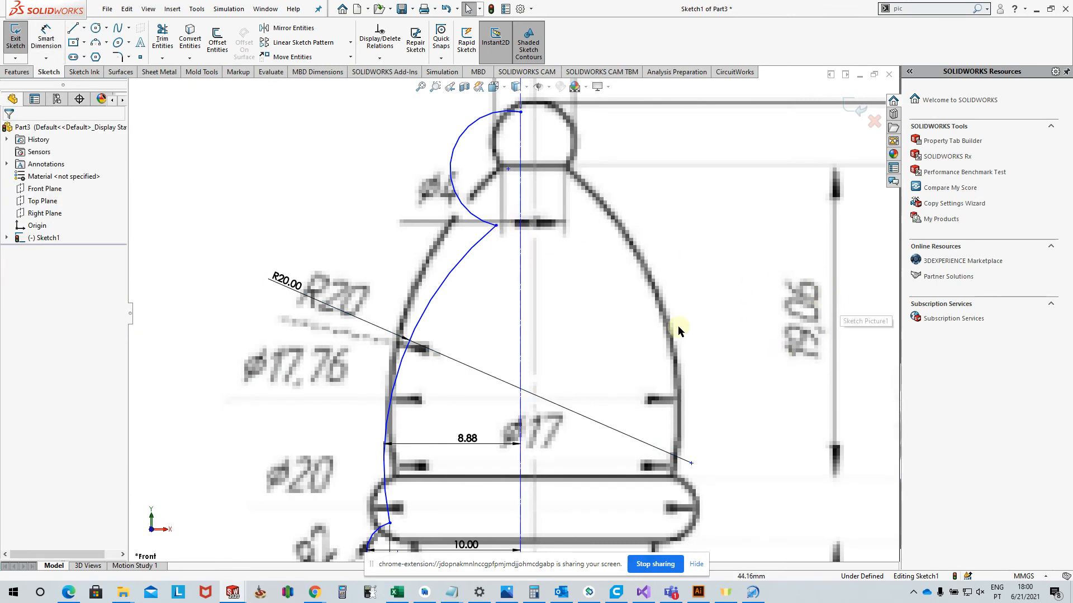
- Dimension the vertical distance between the upper and lower endpoints of the large head arc and set it to 19.06 mm
{"action": "right_click_drag", "start_coordinate": [566, 307], "coordinate": [550, 279]}
{"action": "left_click", "coordinate": [495, 226]}
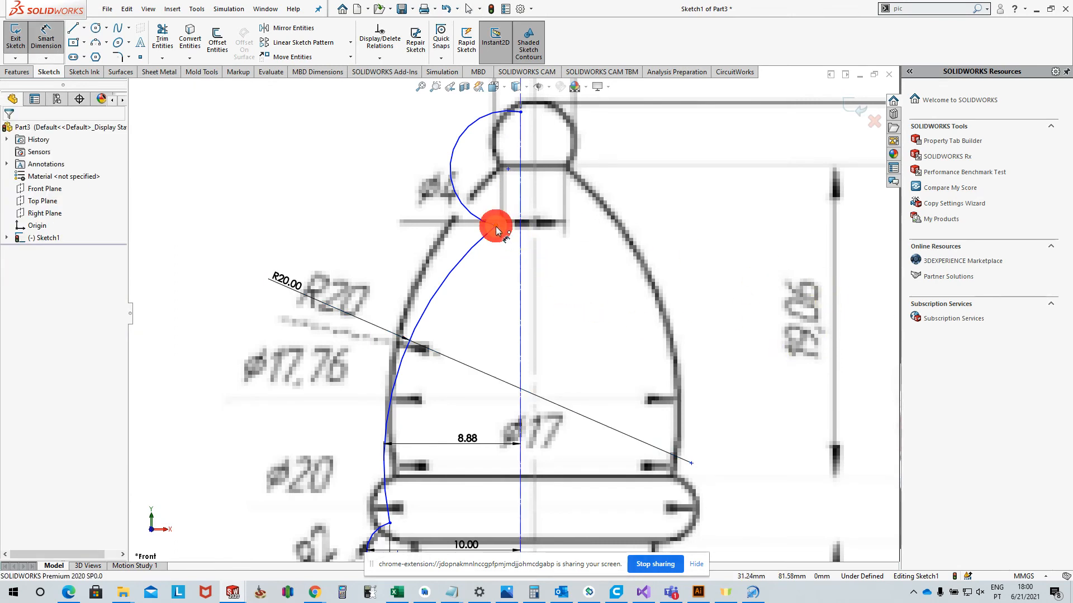
{"action": "left_click", "coordinate": [390, 525]}
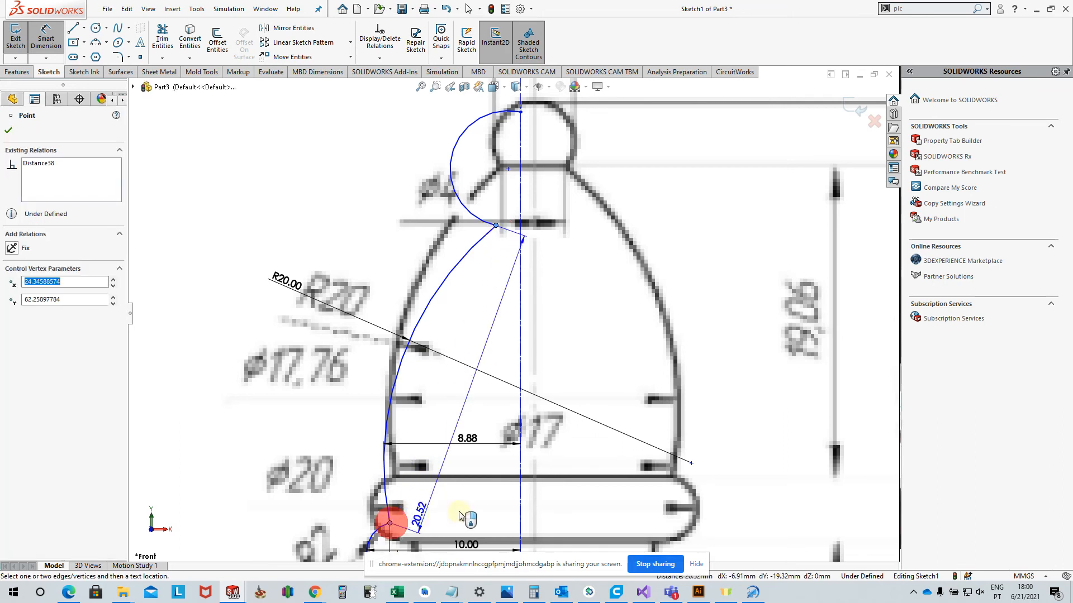
{"action": "left_click", "coordinate": [800, 455]}
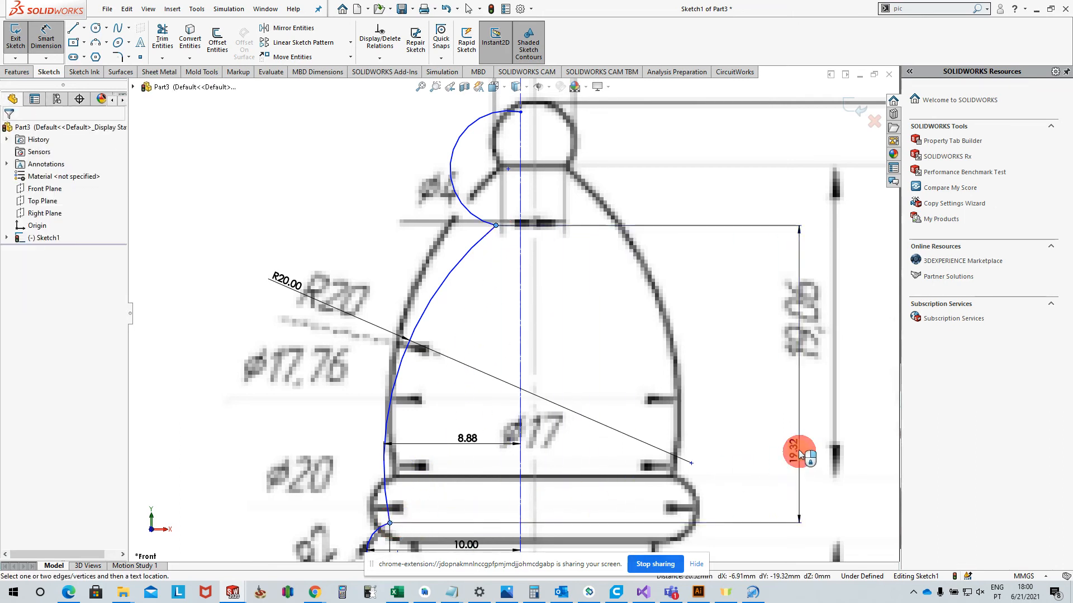
{"action": "type", "text": "19.06"}
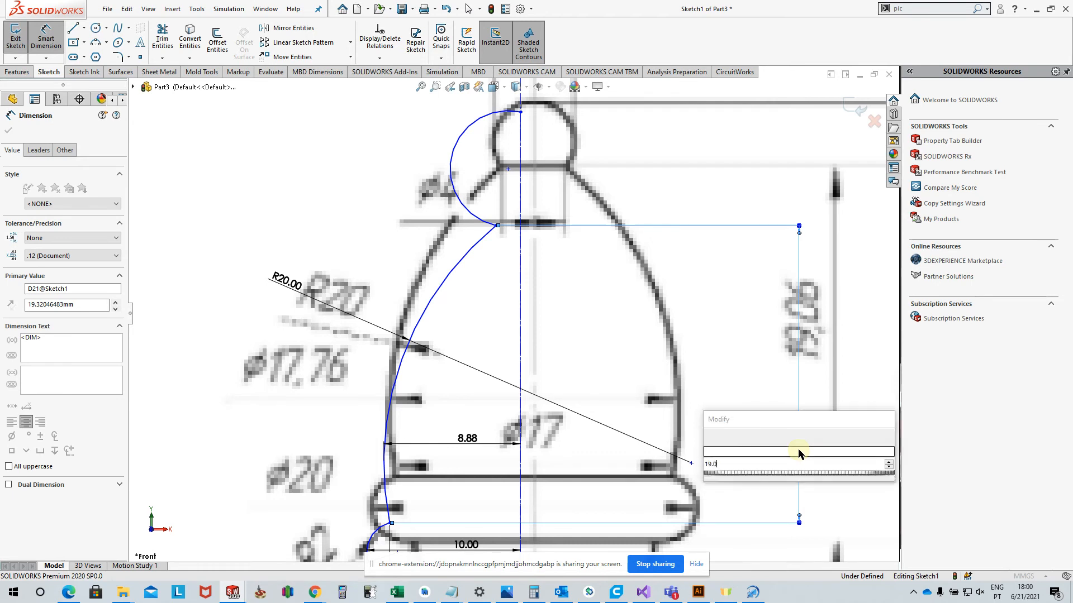
{"action": "key", "text": "Return"}
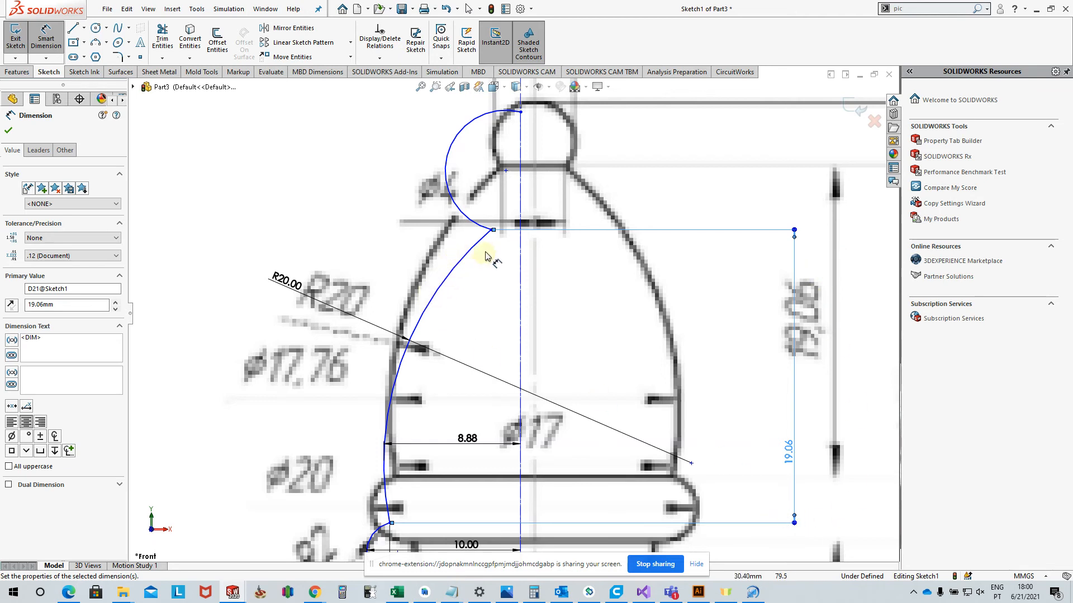
- Add a driven horizontal dimension from the head arc's upper endpoint to the centerline and try to edit its value
{"action": "left_click", "coordinate": [492, 230]}
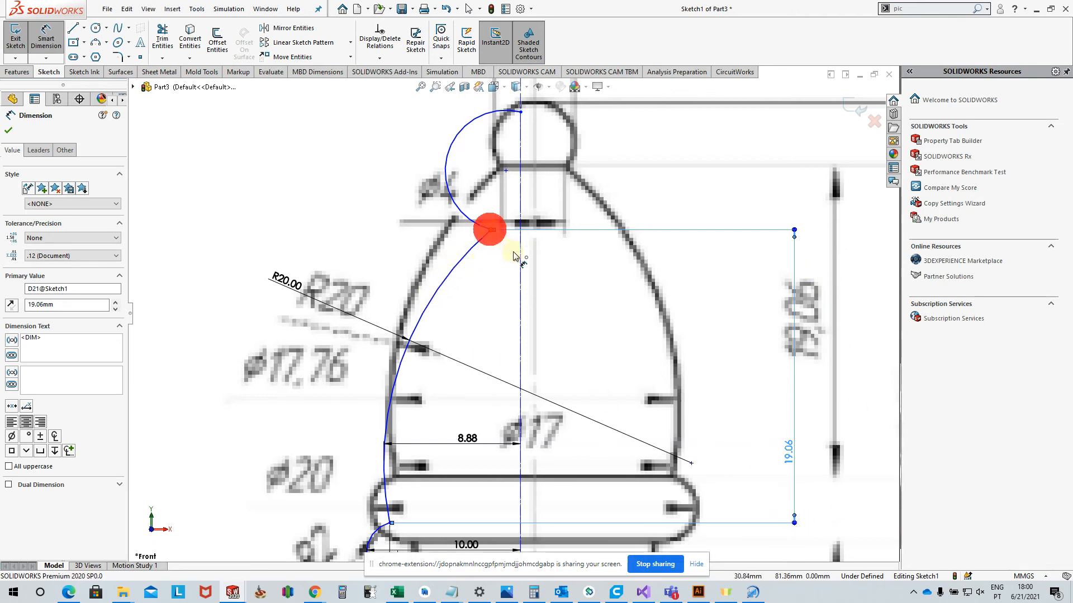
{"action": "left_click", "coordinate": [520, 254]}
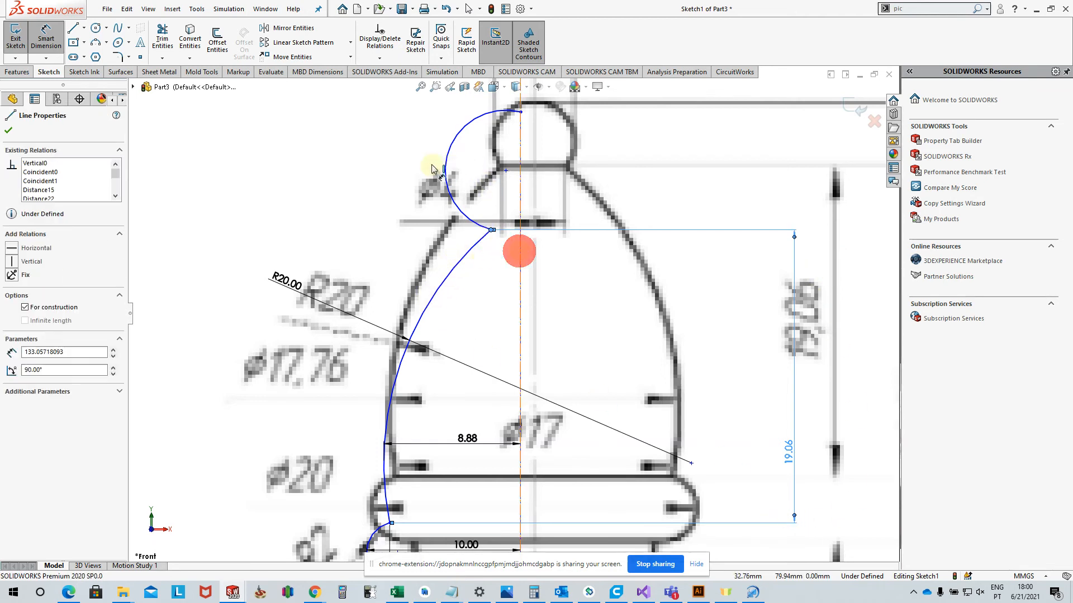
{"action": "left_click", "coordinate": [504, 264]}
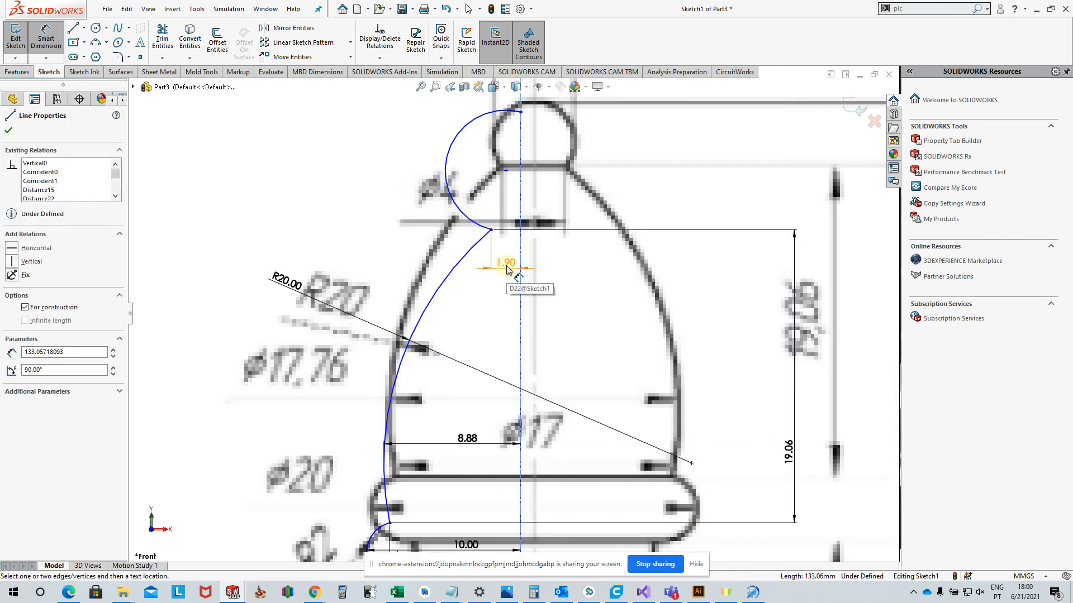
{"action": "double_click", "coordinate": [506, 262]}
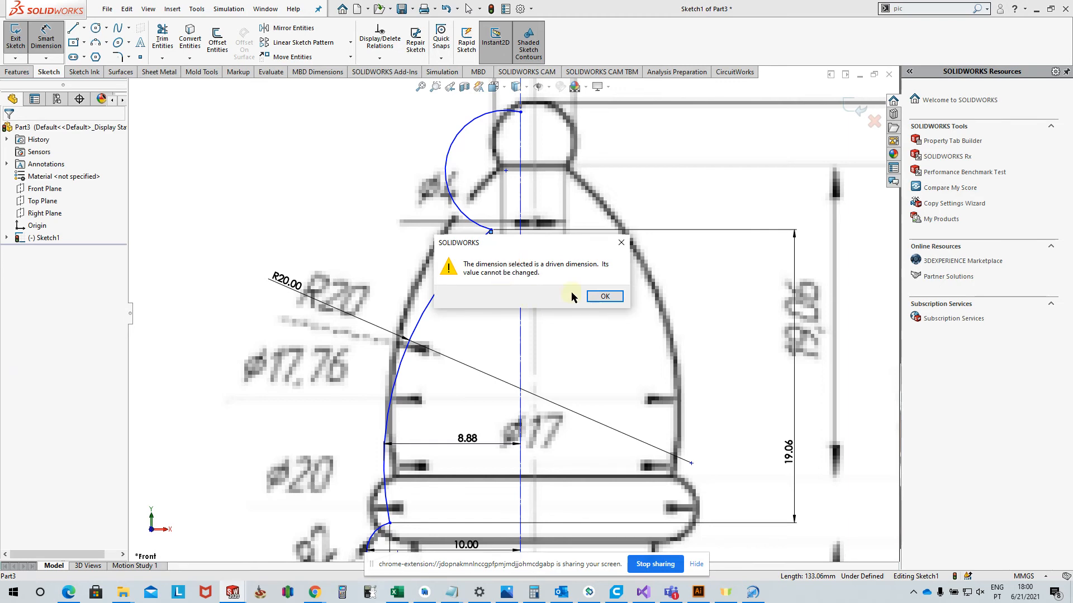
{"action": "left_click", "coordinate": [605, 297]}
{"action": "left_click", "coordinate": [497, 263]}
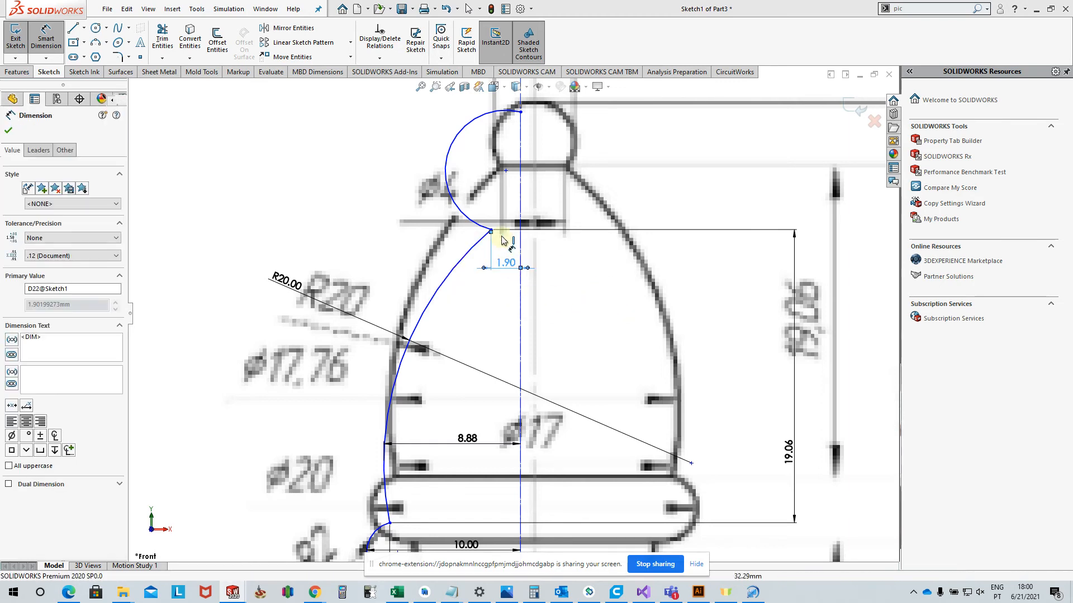
- Reposition the driven dimension at the head arc's upper endpoint so its text sits across the centerline, outside the extension lines
{"action": "scroll", "coordinate": [509, 269], "scroll_direction": "up", "scroll_amount": 3}
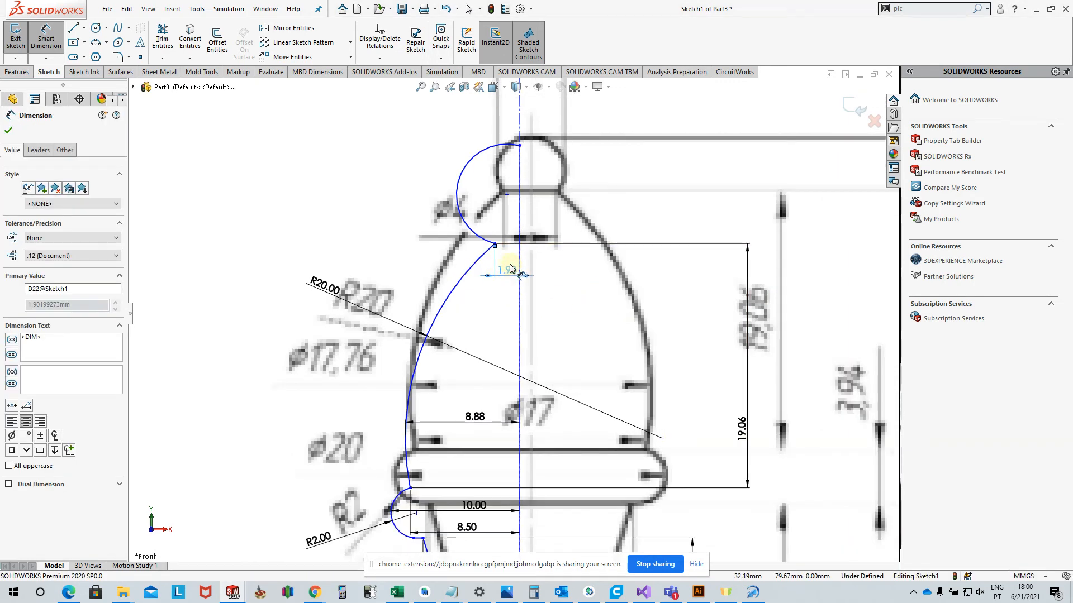
{"action": "scroll", "coordinate": [505, 279], "scroll_direction": "down", "scroll_amount": 3}
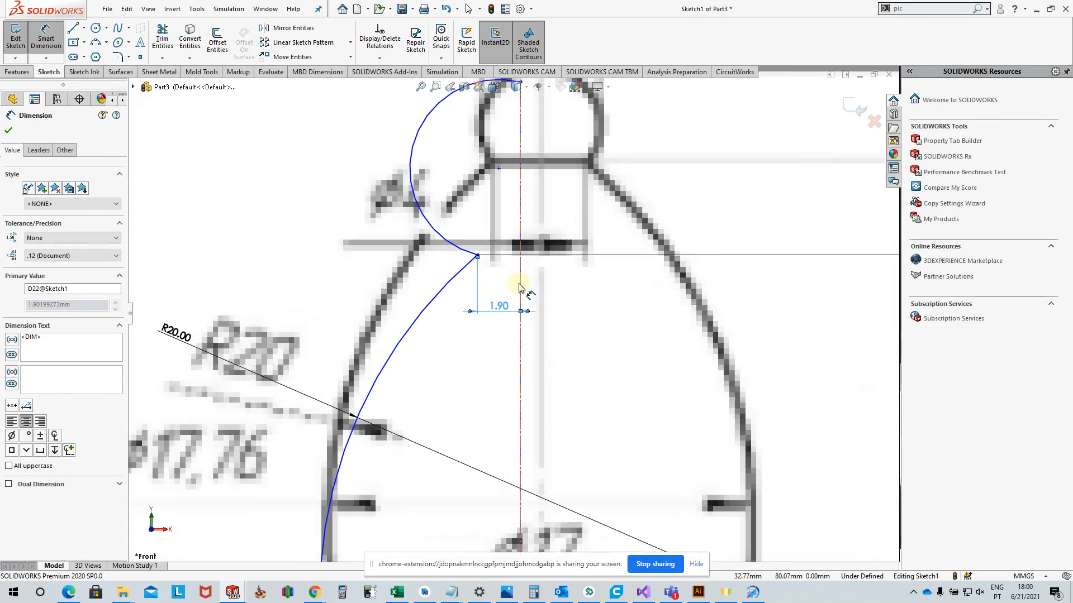
{"action": "scroll", "coordinate": [536, 290], "scroll_direction": "up", "scroll_amount": 1}
{"action": "scroll", "coordinate": [482, 356], "scroll_direction": "down", "scroll_amount": 2}
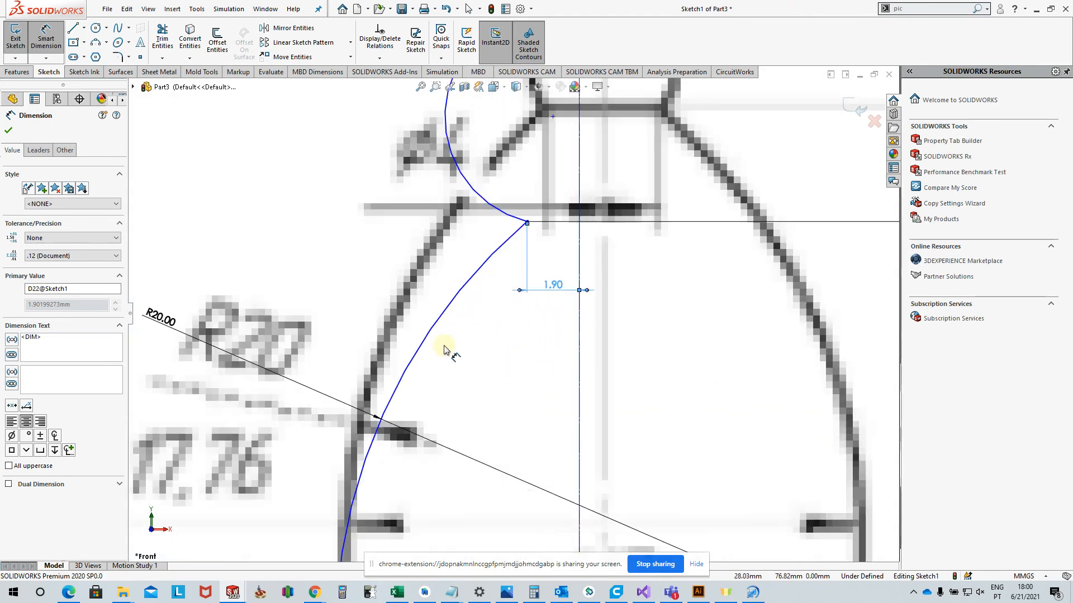
{"action": "scroll", "coordinate": [426, 369], "scroll_direction": "up", "scroll_amount": 3}
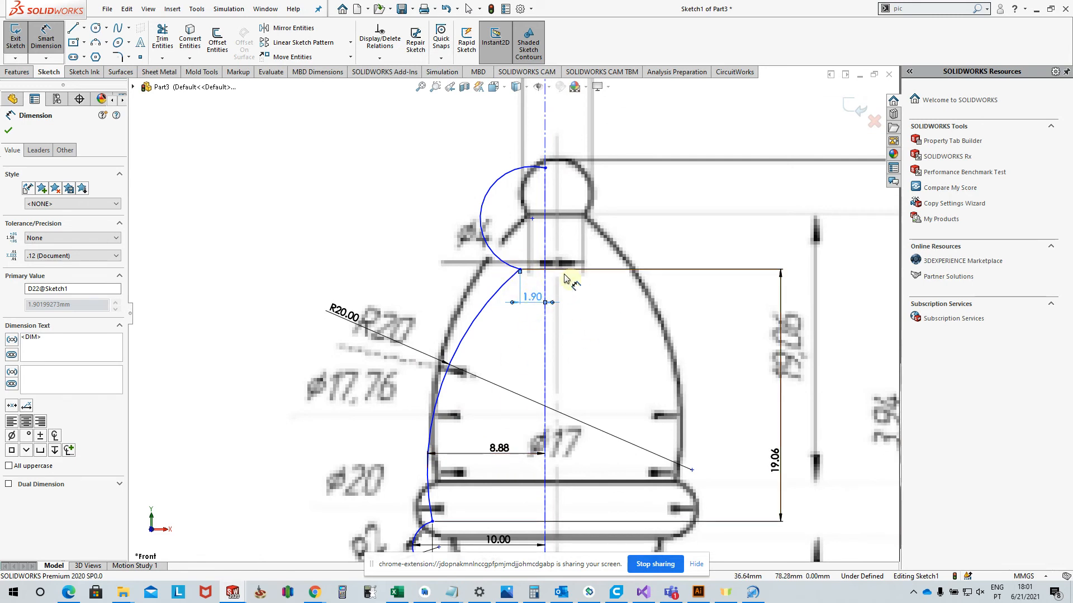
{"action": "scroll", "coordinate": [648, 296], "scroll_direction": "up", "scroll_amount": 1}
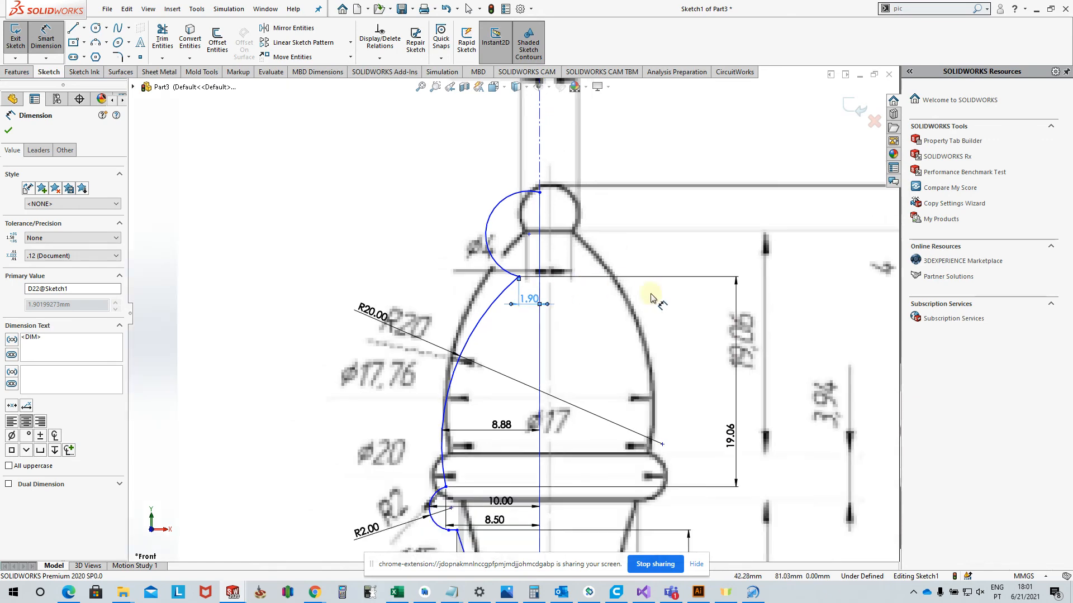
{"action": "scroll", "coordinate": [683, 304], "scroll_direction": "up", "scroll_amount": 3}
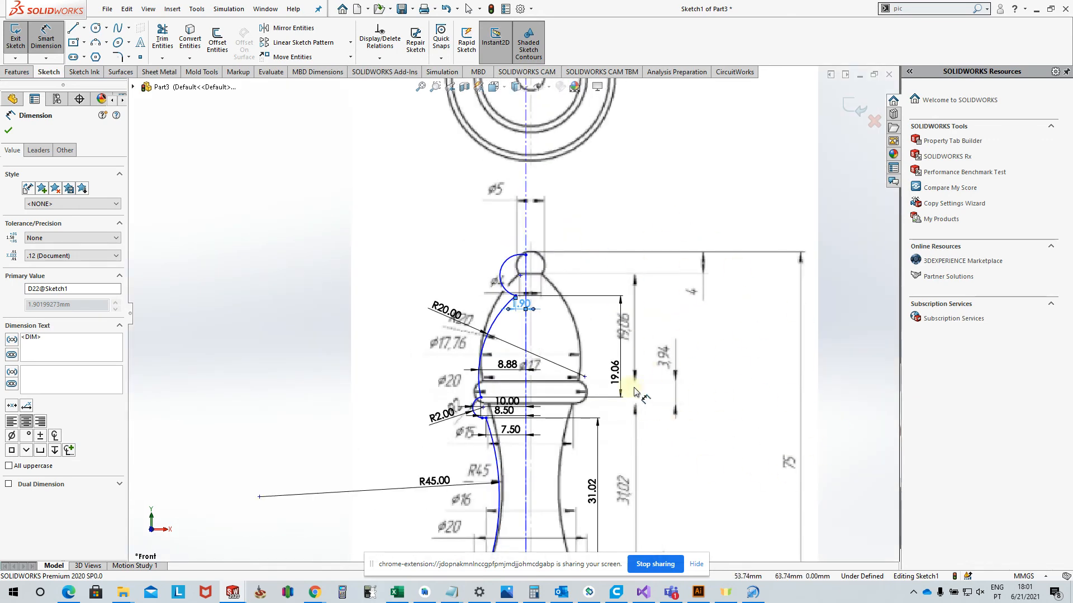
{"action": "scroll", "coordinate": [522, 305], "scroll_direction": "down", "scroll_amount": 8}
{"action": "left_click_drag", "start_coordinate": [610, 398], "coordinate": [702, 373]}
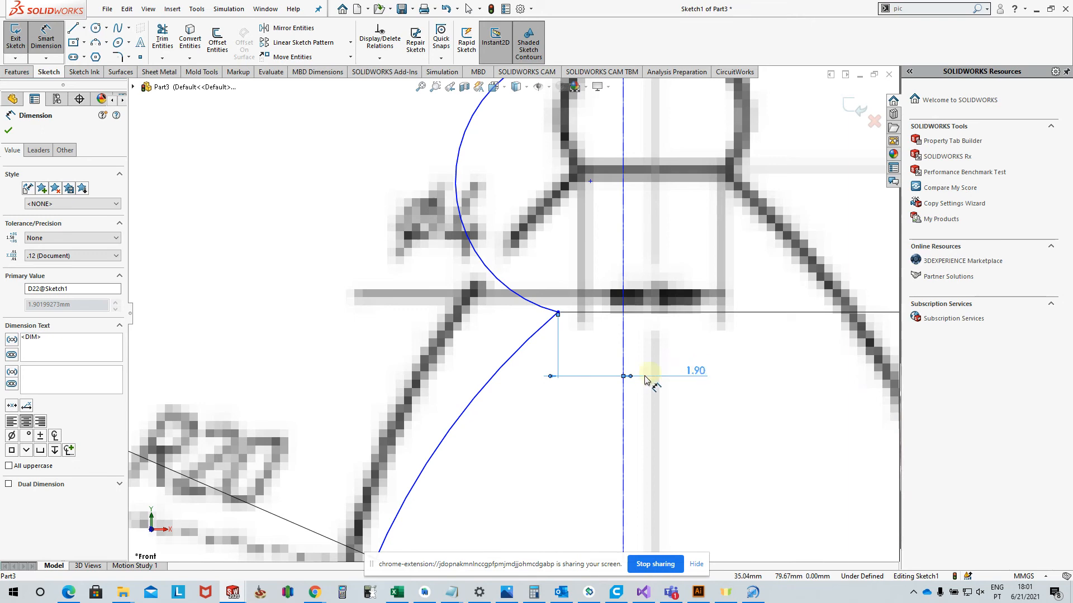
- Dimension the radius of the small ball arc at the top of the profile and set it to 2.5 mm
{"action": "scroll", "coordinate": [598, 304], "scroll_direction": "up", "scroll_amount": 1}
{"action": "scroll", "coordinate": [574, 220], "scroll_direction": "up", "scroll_amount": 3}
{"action": "scroll", "coordinate": [486, 264], "scroll_direction": "down", "scroll_amount": 3}
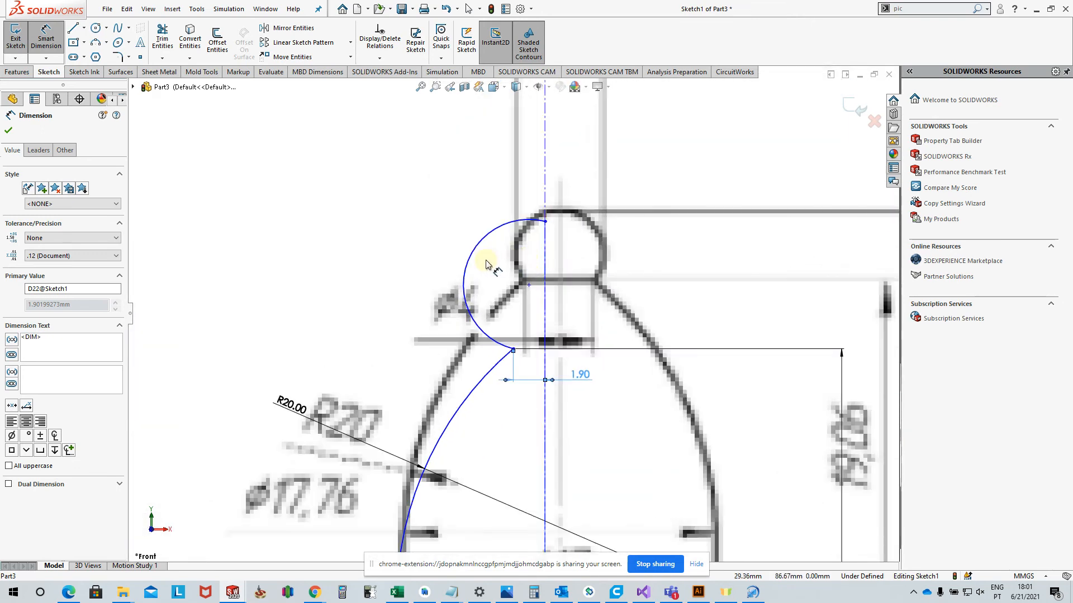
{"action": "scroll", "coordinate": [479, 254], "scroll_direction": "up", "scroll_amount": 3}
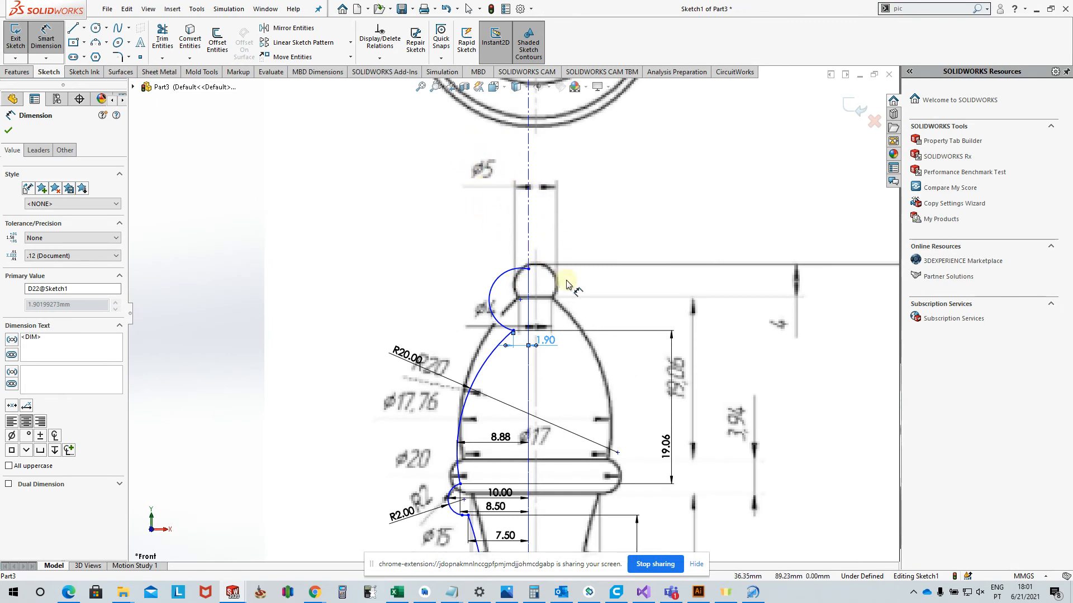
{"action": "scroll", "coordinate": [507, 324], "scroll_direction": "down", "scroll_amount": 2}
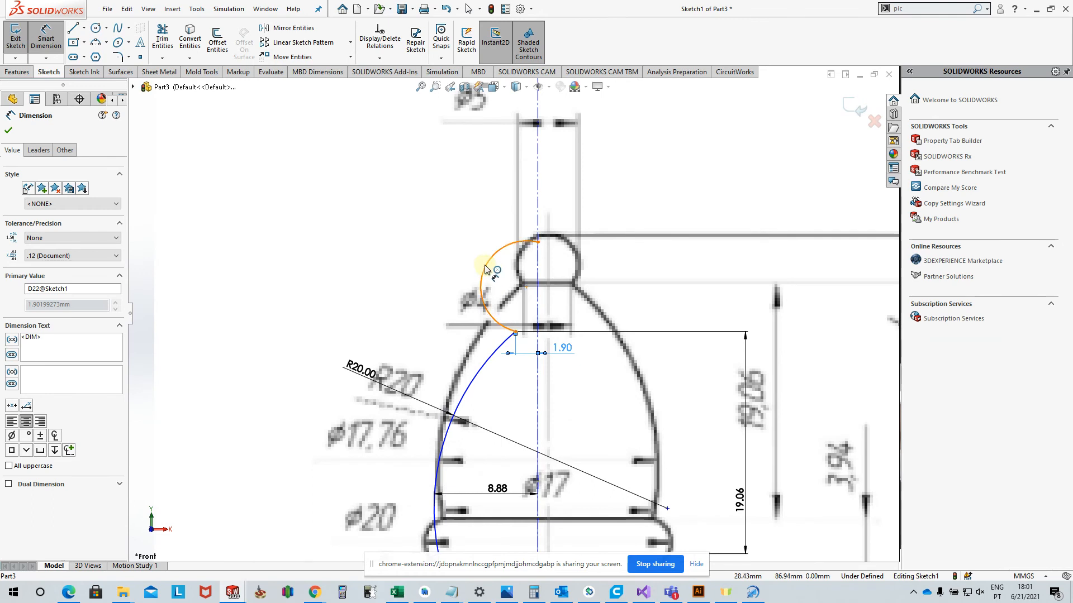
{"action": "left_click", "coordinate": [483, 267]}
{"action": "left_click", "coordinate": [438, 253]}
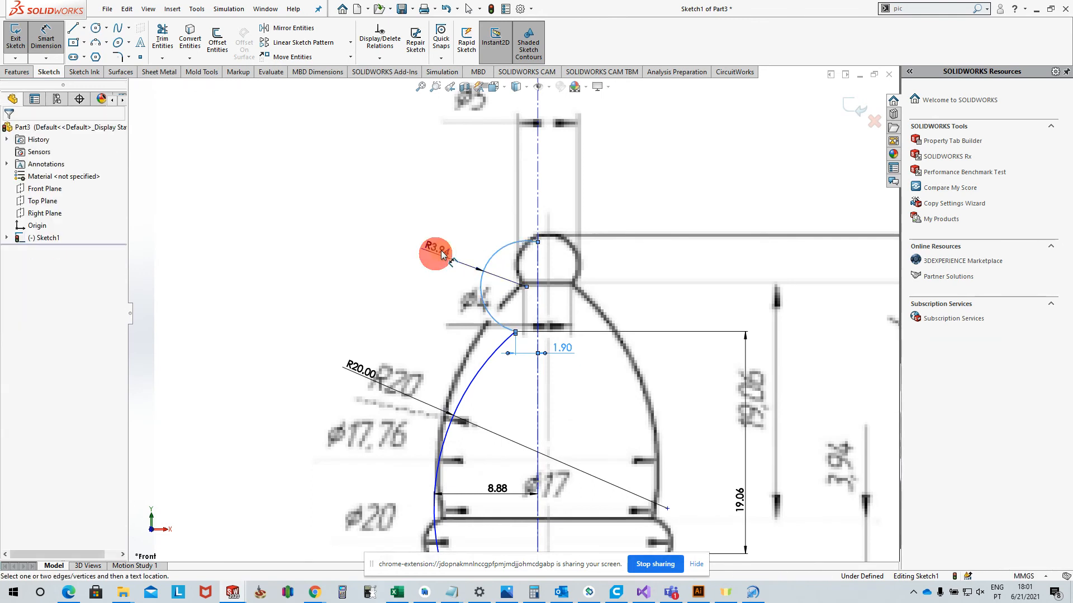
{"action": "type", "text": "2.5"}
{"action": "key", "text": "Return"}
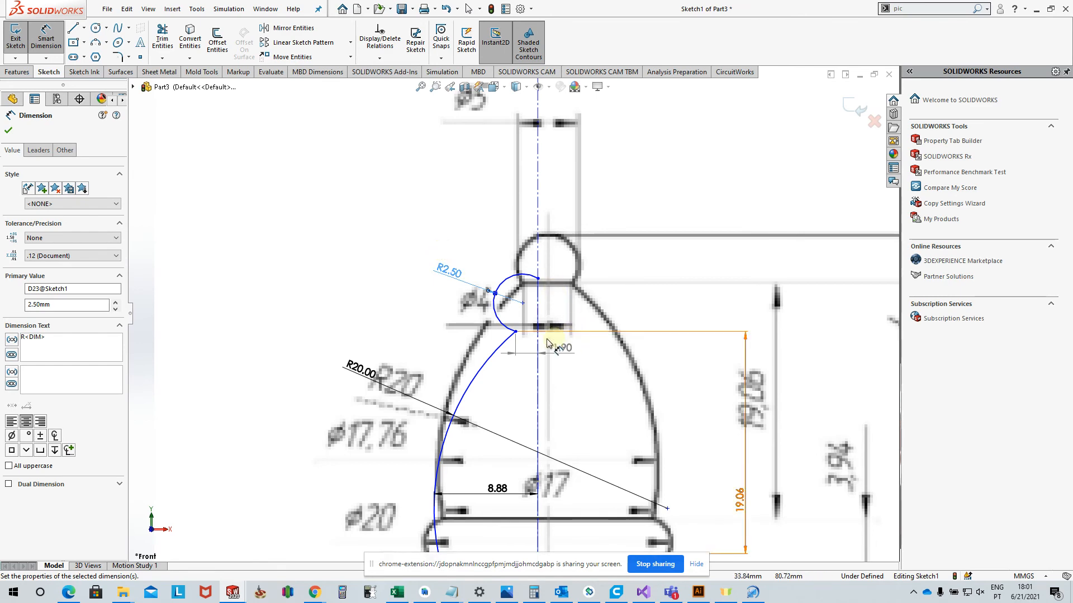
- Dimension the vertical distance between the ball arc's endpoint on the centerline and its lower endpoint and set it to 4 mm
{"action": "scroll", "coordinate": [525, 342], "scroll_direction": "down", "scroll_amount": 3}
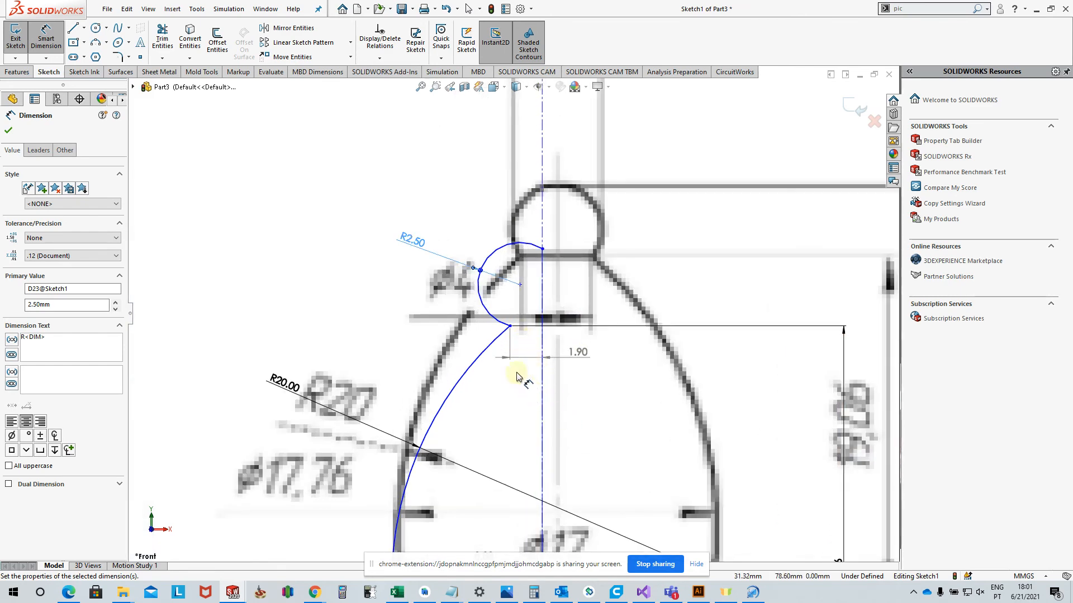
{"action": "scroll", "coordinate": [517, 375], "scroll_direction": "up", "scroll_amount": 5}
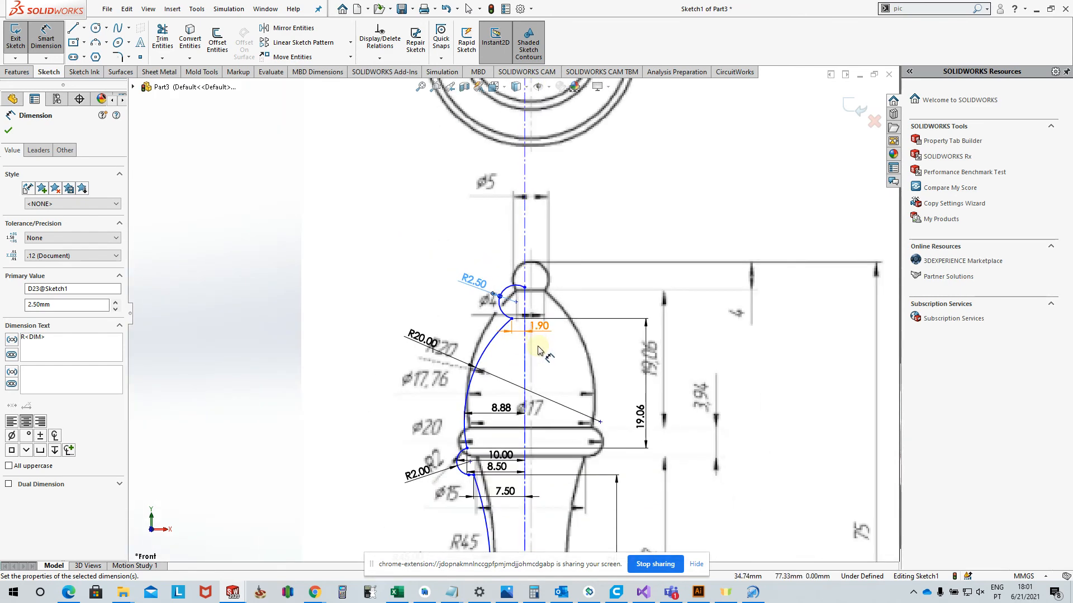
{"action": "scroll", "coordinate": [532, 357], "scroll_direction": "down", "scroll_amount": 2}
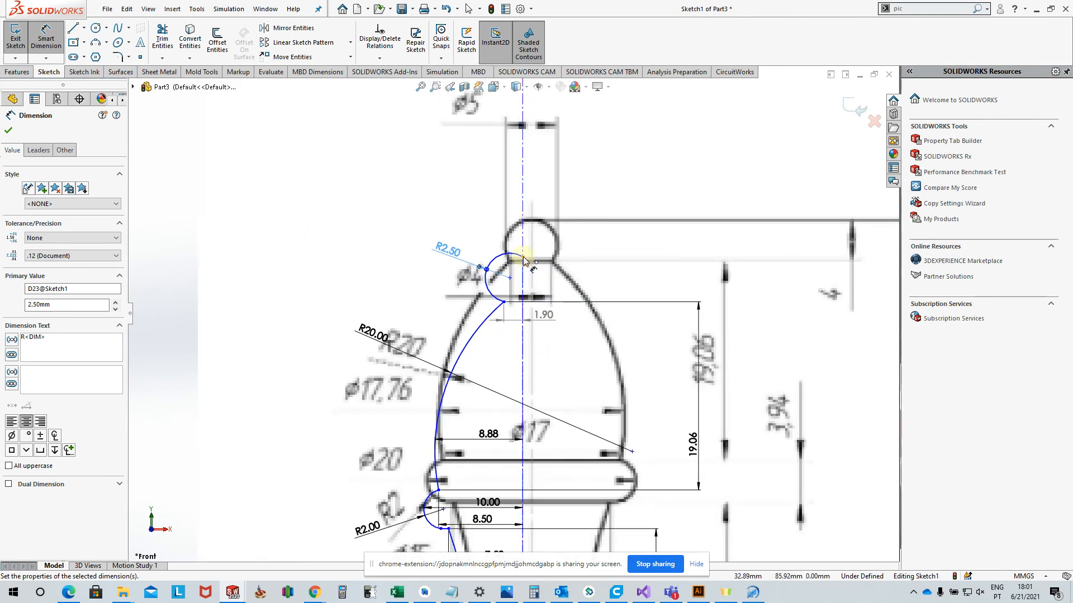
{"action": "left_click", "coordinate": [523, 262]}
{"action": "left_click", "coordinate": [503, 301]}
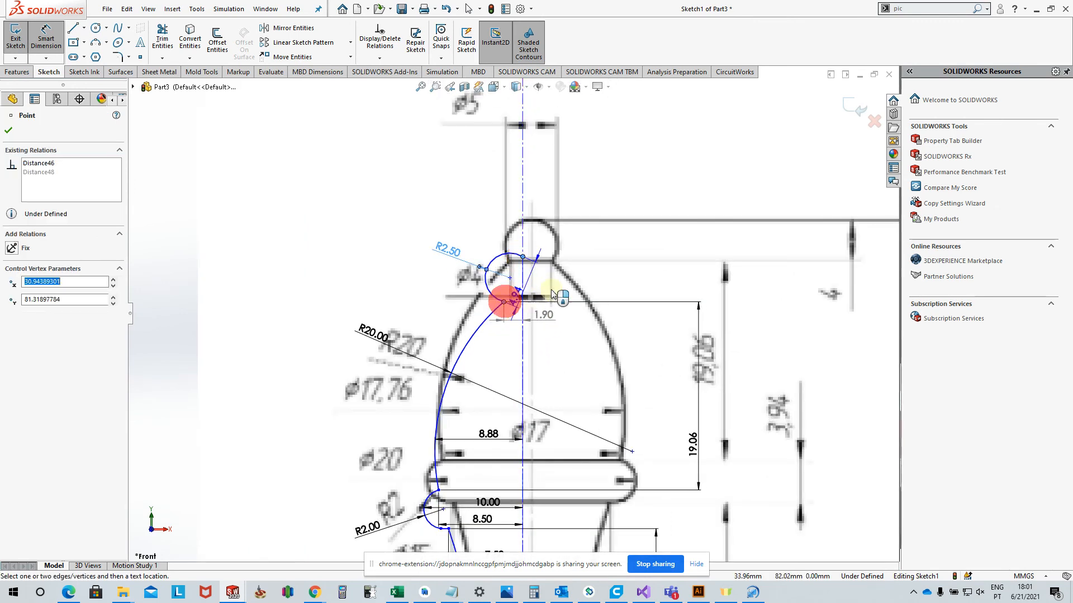
{"action": "left_click", "coordinate": [597, 283]}
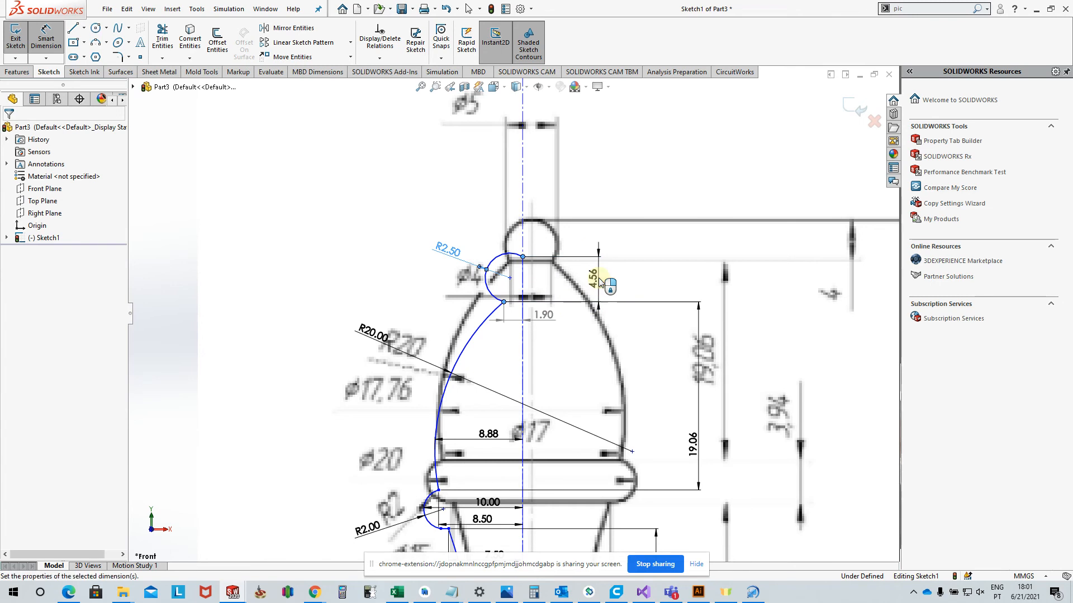
{"action": "type", "text": "4.00mm"}
{"action": "key", "text": "Return"}
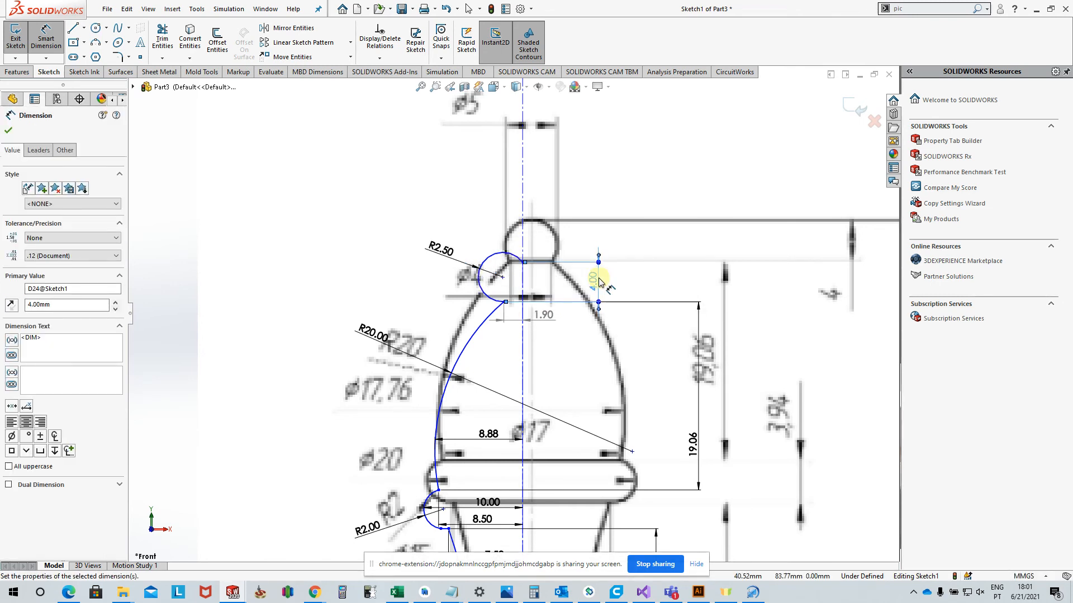
- Delete the small ball arc at the top of the bishop profile
{"action": "scroll", "coordinate": [528, 285], "scroll_direction": "up", "scroll_amount": 3}
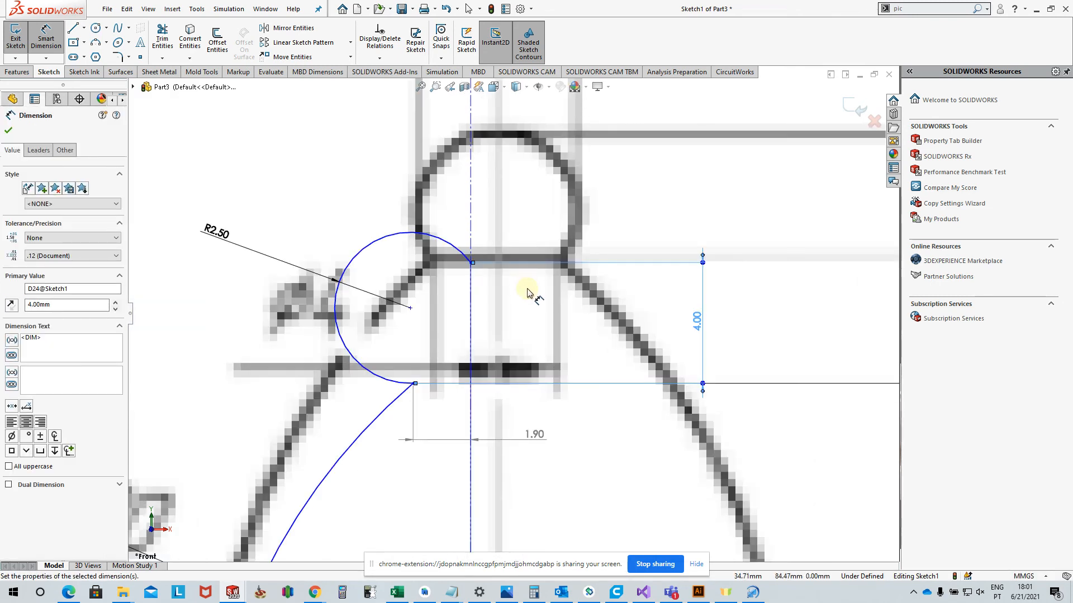
{"action": "key", "text": "Escape"}
{"action": "left_click", "coordinate": [400, 239]}
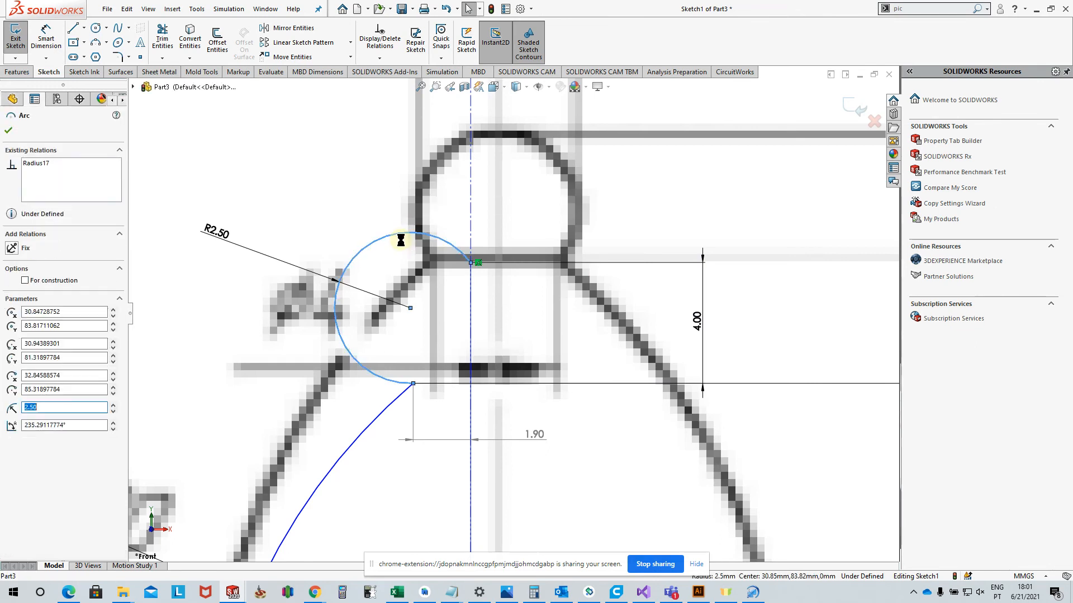
{"action": "key", "text": "Delete"}
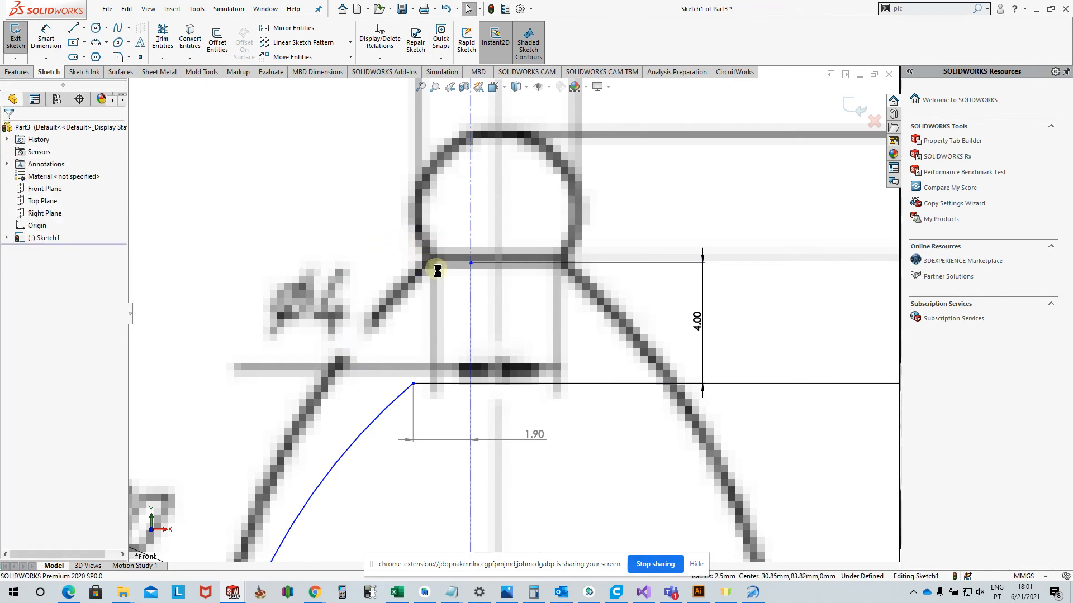
- Draw a three-point arc bulging outward from the head arc's upper endpoint to the existing point on the centerline above it
{"action": "left_click", "coordinate": [95, 44]}
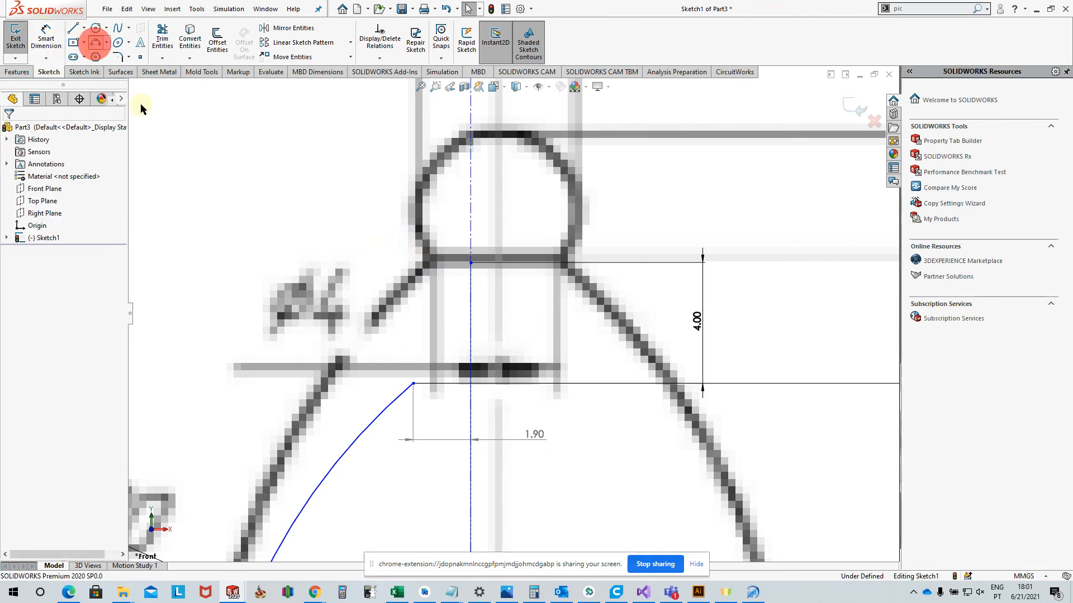
{"action": "left_click", "coordinate": [413, 384]}
{"action": "left_click", "coordinate": [471, 263]}
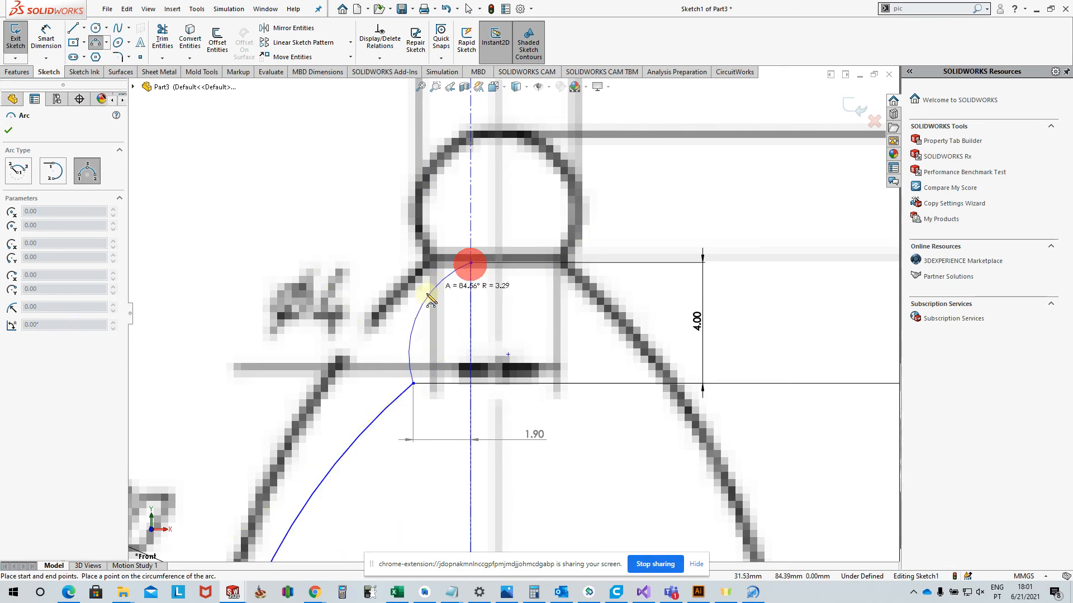
{"action": "left_click", "coordinate": [411, 308]}
- Dimension the radius of the redrawn ball arc and set it to 2.5 mm
{"action": "right_click_drag", "start_coordinate": [438, 337], "coordinate": [435, 301]}
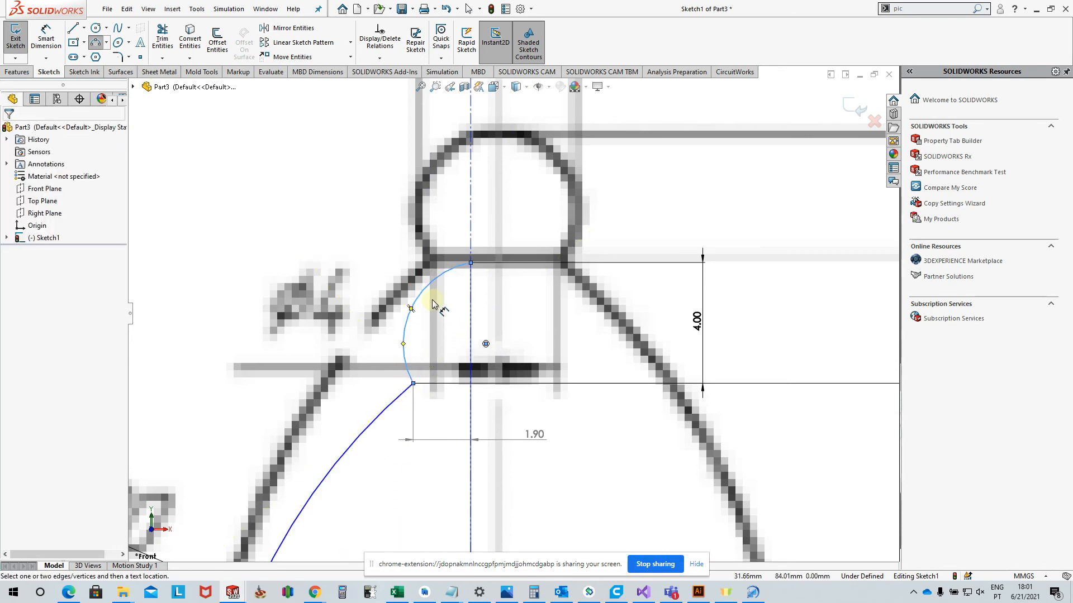
{"action": "left_click", "coordinate": [420, 292]}
{"action": "left_click", "coordinate": [338, 280]}
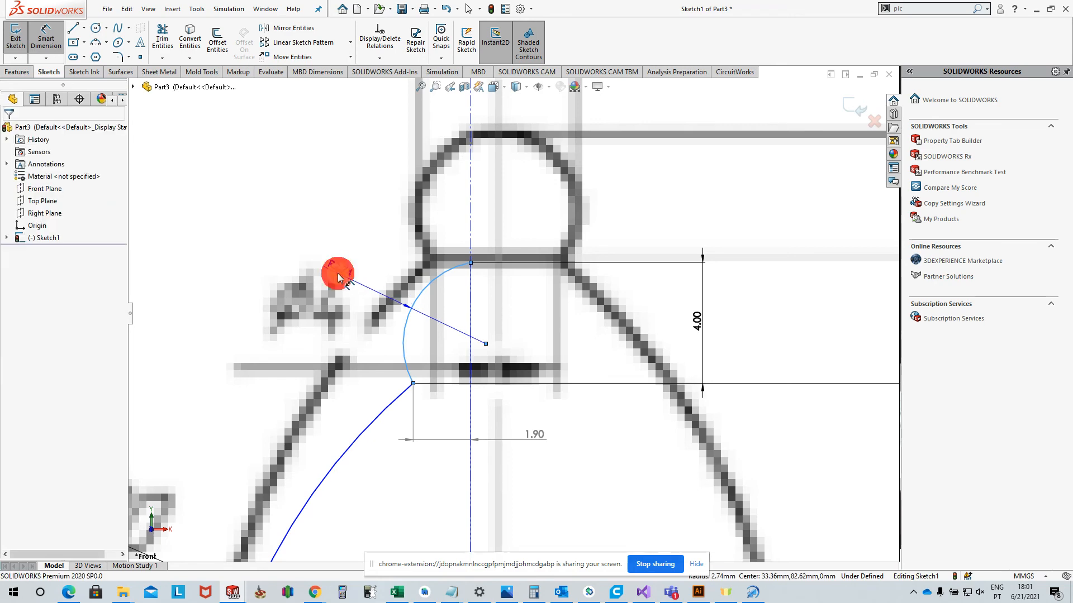
{"action": "double_click", "coordinate": [343, 272]}
{"action": "type", "text": "2.5"}
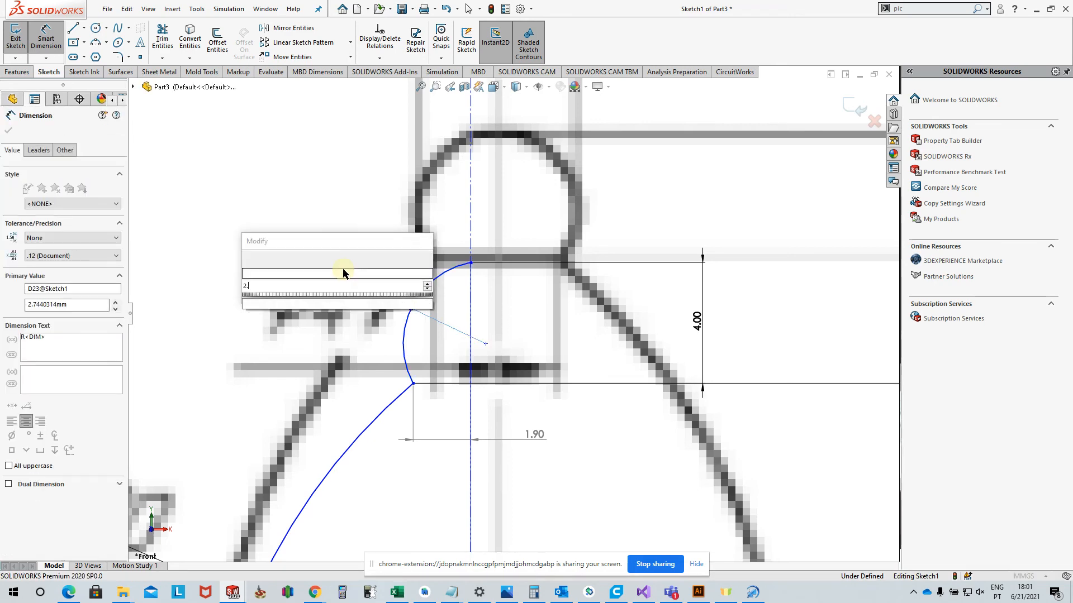
{"action": "key", "text": "Return"}
- Compare the ball arc and its dimensions with the underlying drawing at the top of the bishop
{"action": "scroll", "coordinate": [537, 324], "scroll_direction": "up", "scroll_amount": 4}
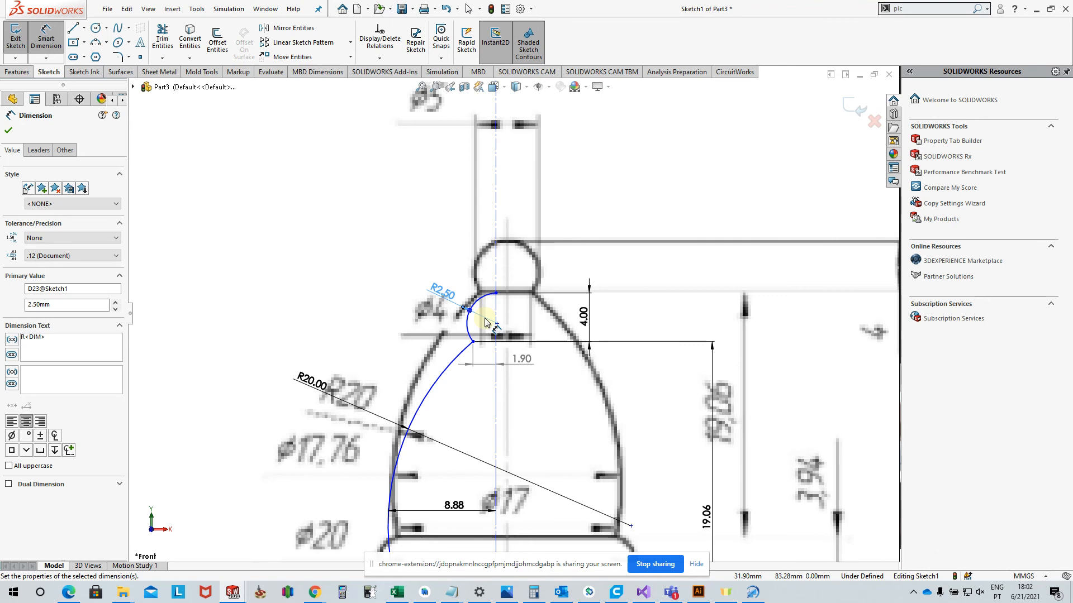
{"action": "scroll", "coordinate": [491, 320], "scroll_direction": "down", "scroll_amount": 4}
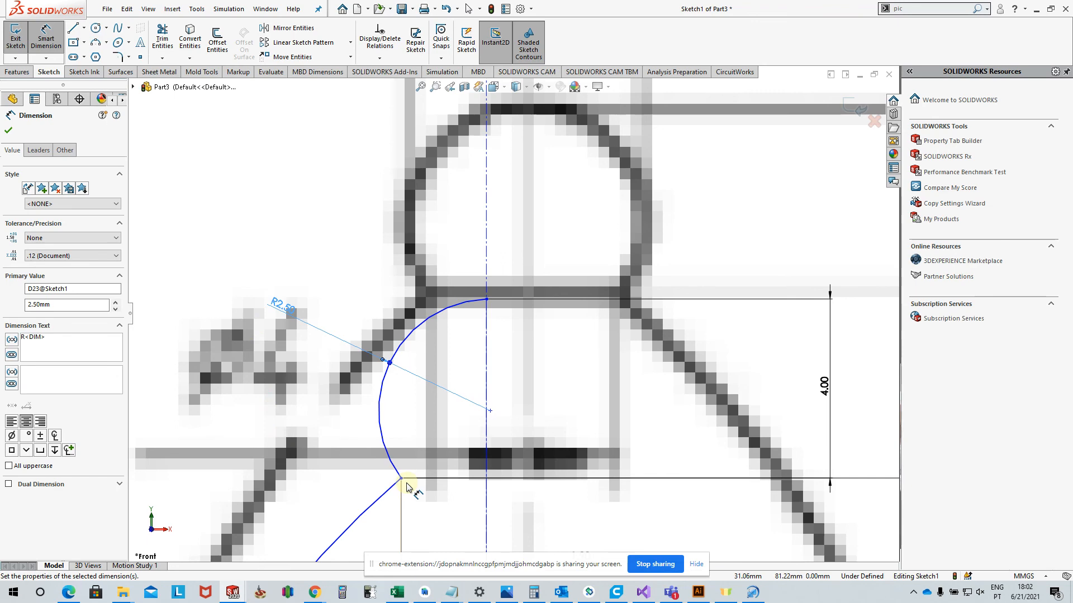
{"action": "scroll", "coordinate": [406, 487], "scroll_direction": "up", "scroll_amount": 7}
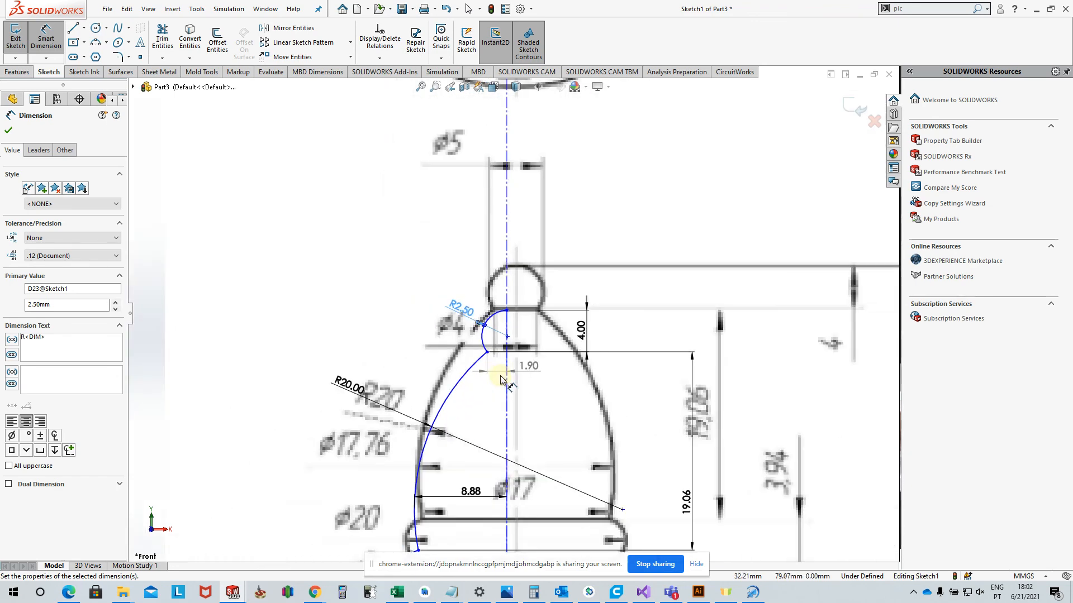
{"action": "scroll", "coordinate": [499, 378], "scroll_direction": "down", "scroll_amount": 1}
{"action": "scroll", "coordinate": [496, 372], "scroll_direction": "up", "scroll_amount": 2}
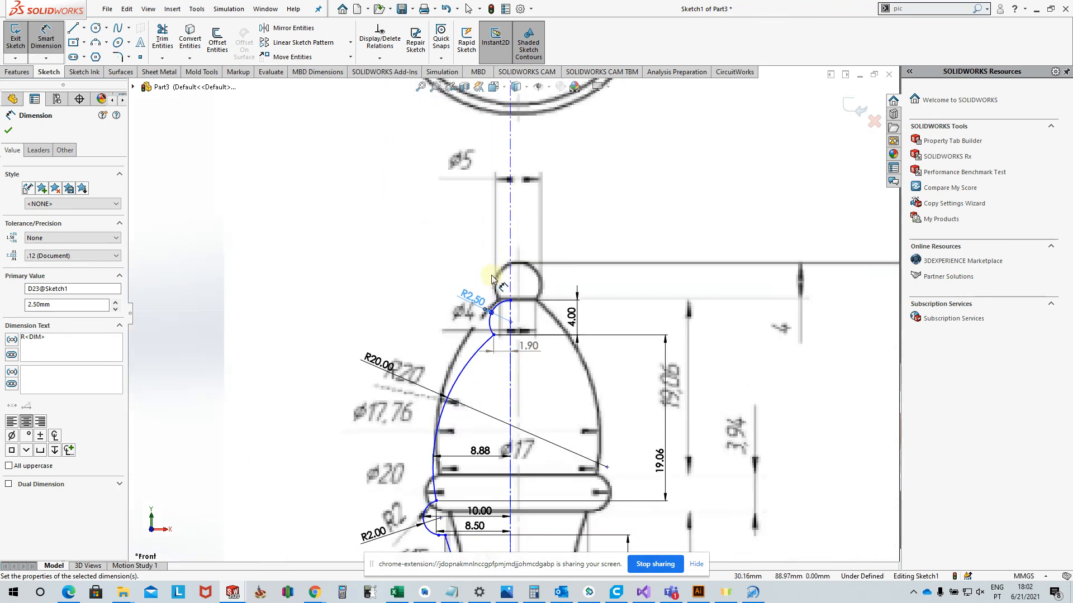
{"action": "scroll", "coordinate": [503, 330], "scroll_direction": "down", "scroll_amount": 3}
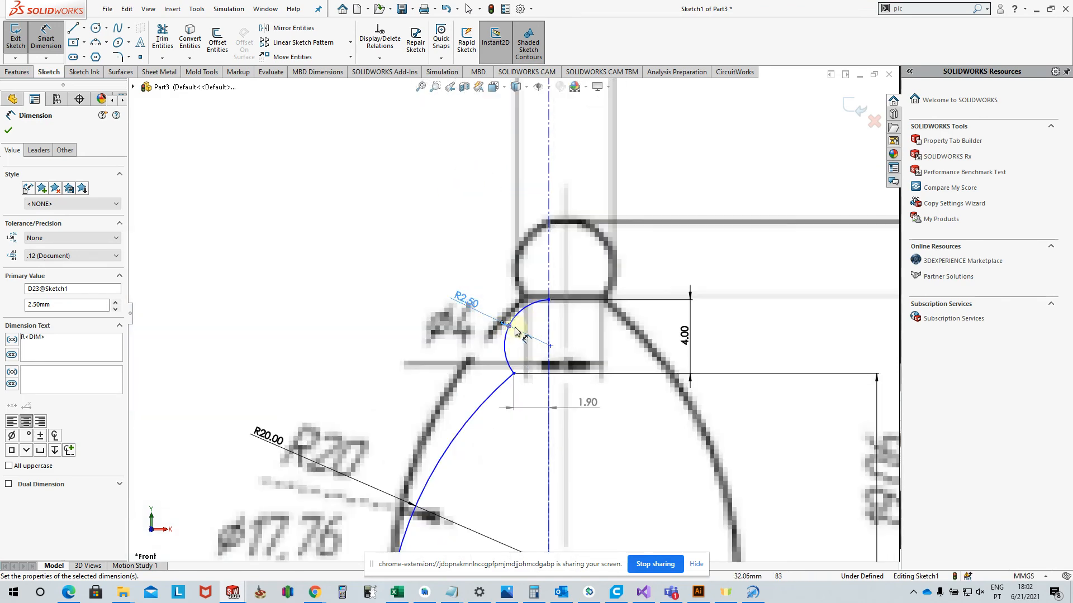
{"action": "scroll", "coordinate": [609, 357], "scroll_direction": "down", "scroll_amount": 1}
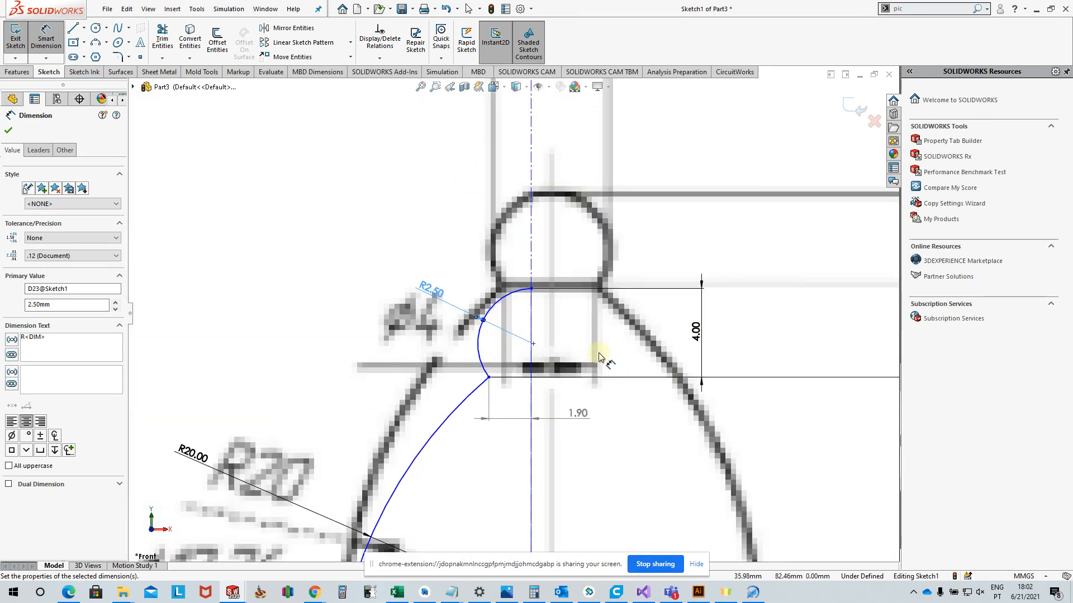
{"action": "scroll", "coordinate": [599, 356], "scroll_direction": "up", "scroll_amount": 5}
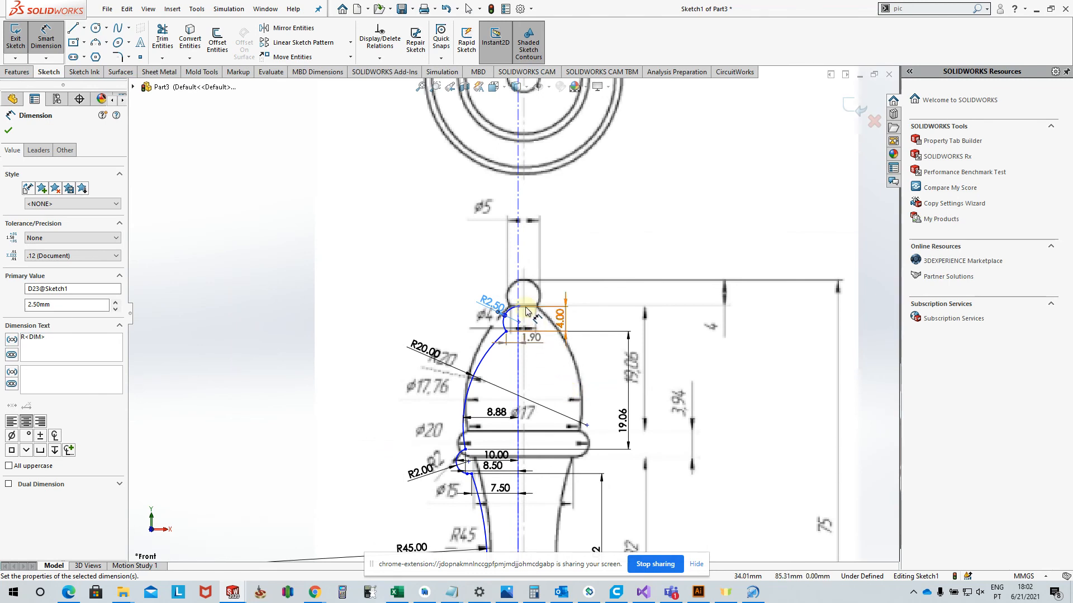
- Try to set the overall height between the ball arc's top point and the base line to 75 mm, and remove that dimension
{"action": "left_click", "coordinate": [520, 310]}
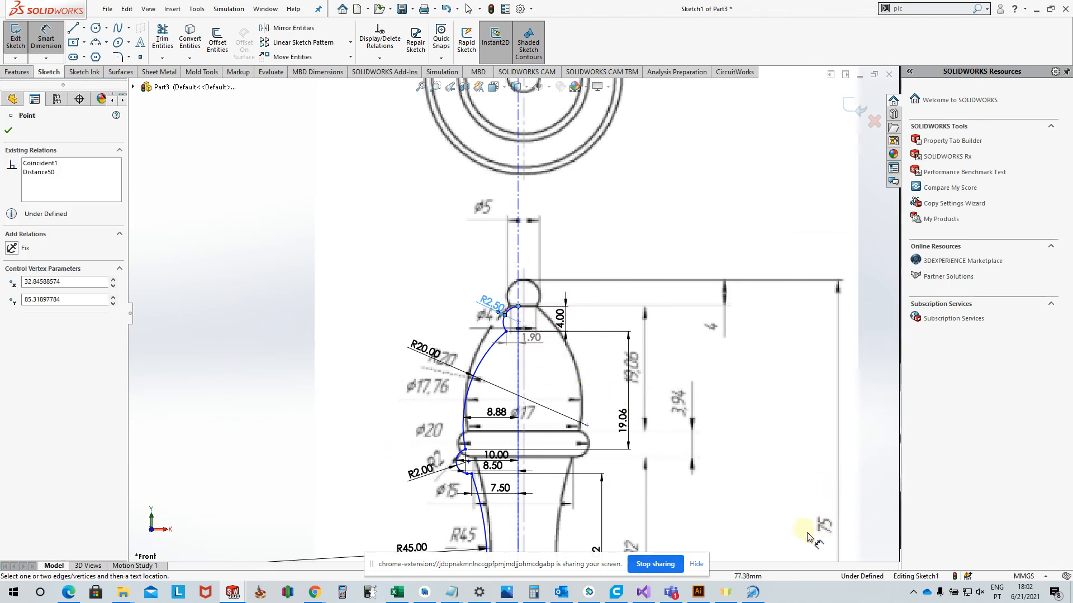
{"action": "scroll", "coordinate": [544, 395], "scroll_direction": "up", "scroll_amount": 6}
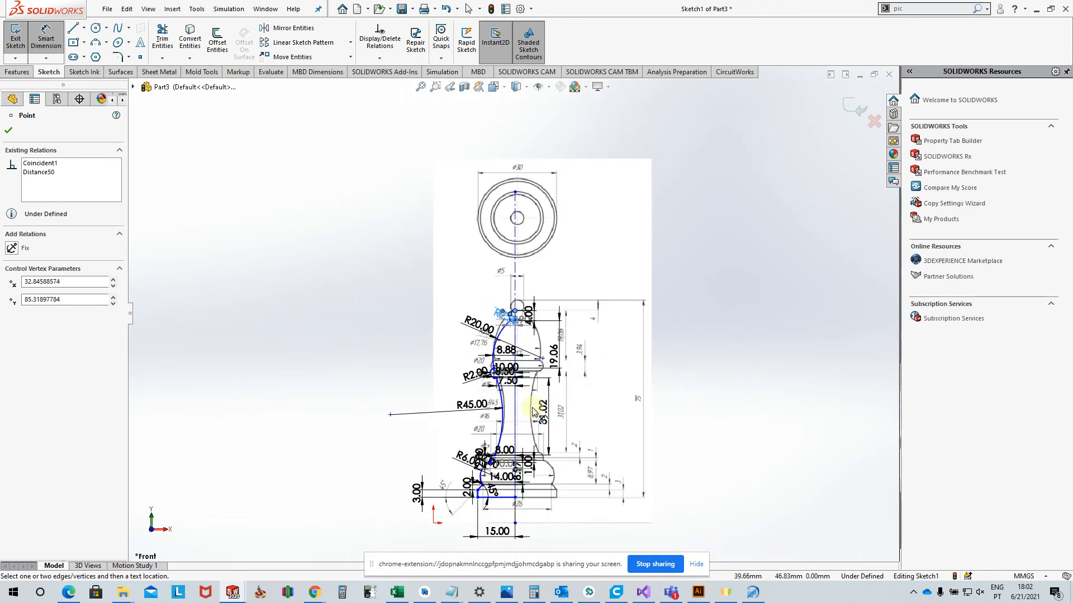
{"action": "left_click", "coordinate": [515, 467]}
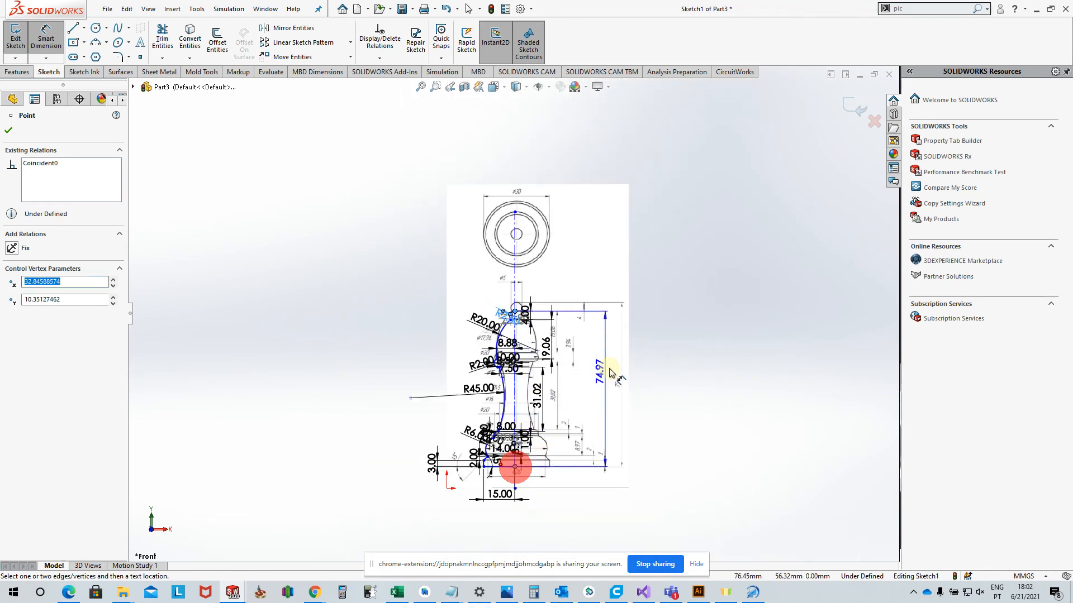
{"action": "left_click", "coordinate": [657, 379]}
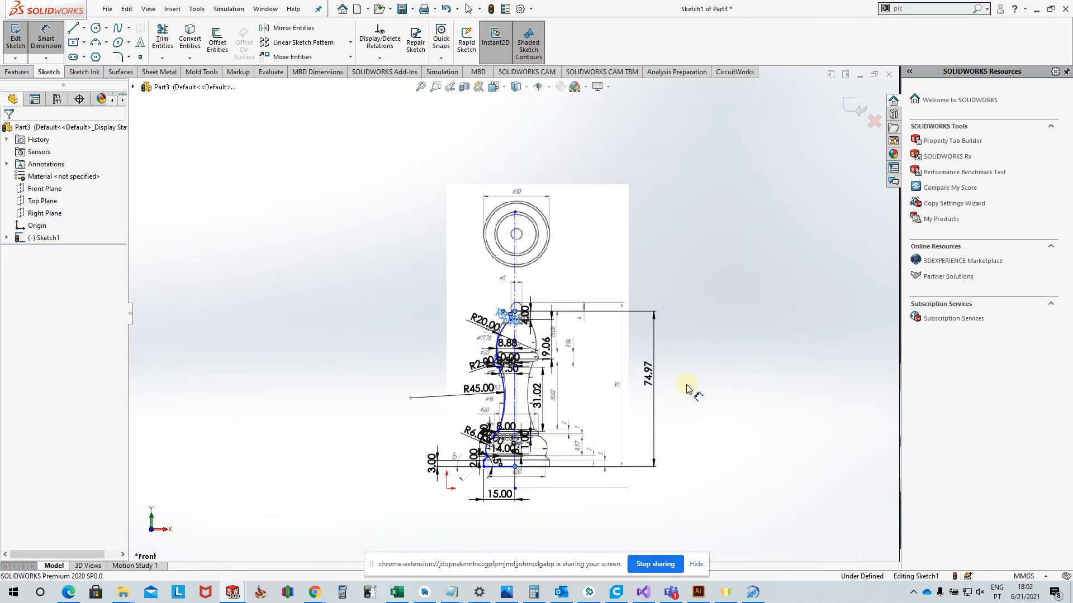
{"action": "type", "text": "75"}
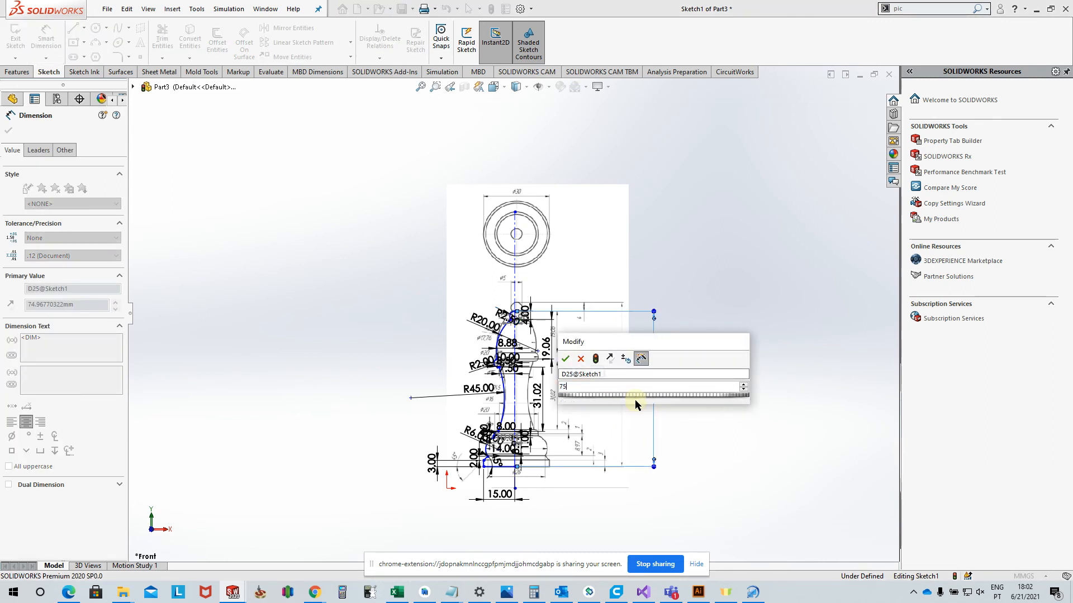
{"action": "key", "text": "Return"}
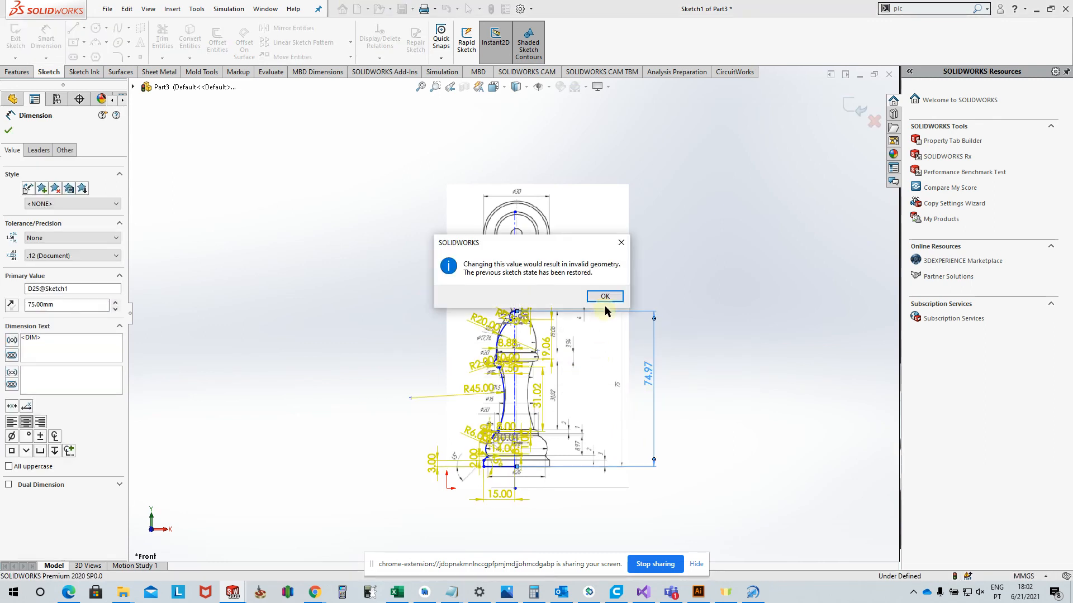
{"action": "left_click", "coordinate": [607, 297]}
{"action": "left_click_drag", "start_coordinate": [646, 380], "coordinate": [682, 380]}
{"action": "key", "text": "Delete"}
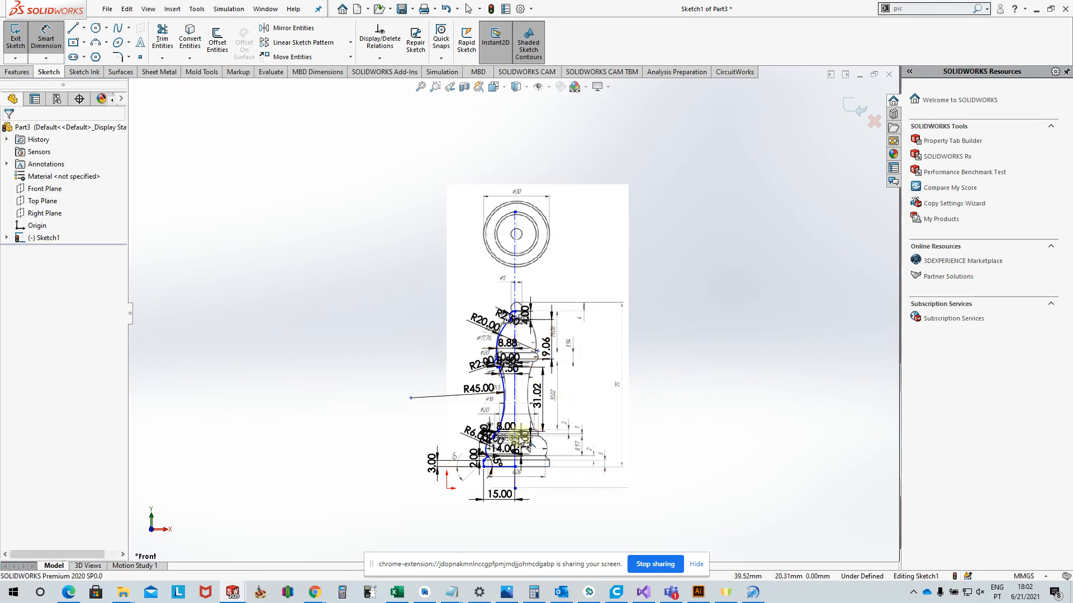
- Move the sketch picture clear of the profile to its left, at about X -176.58 mm, Y -7.27 mm
{"action": "scroll", "coordinate": [486, 203], "scroll_direction": "down", "scroll_amount": 6}
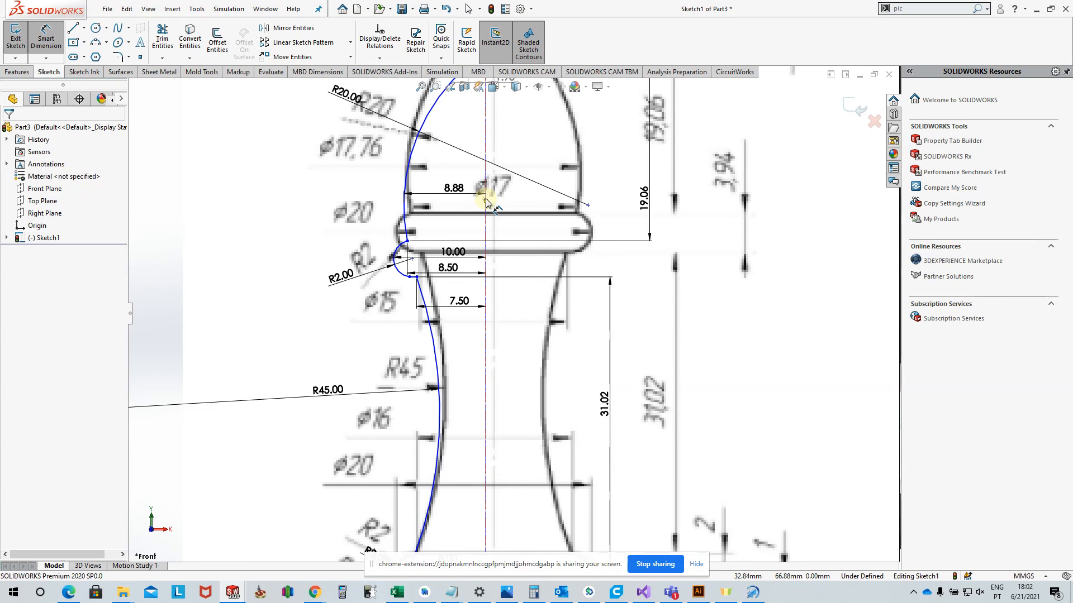
{"action": "scroll", "coordinate": [535, 267], "scroll_direction": "up", "scroll_amount": 5}
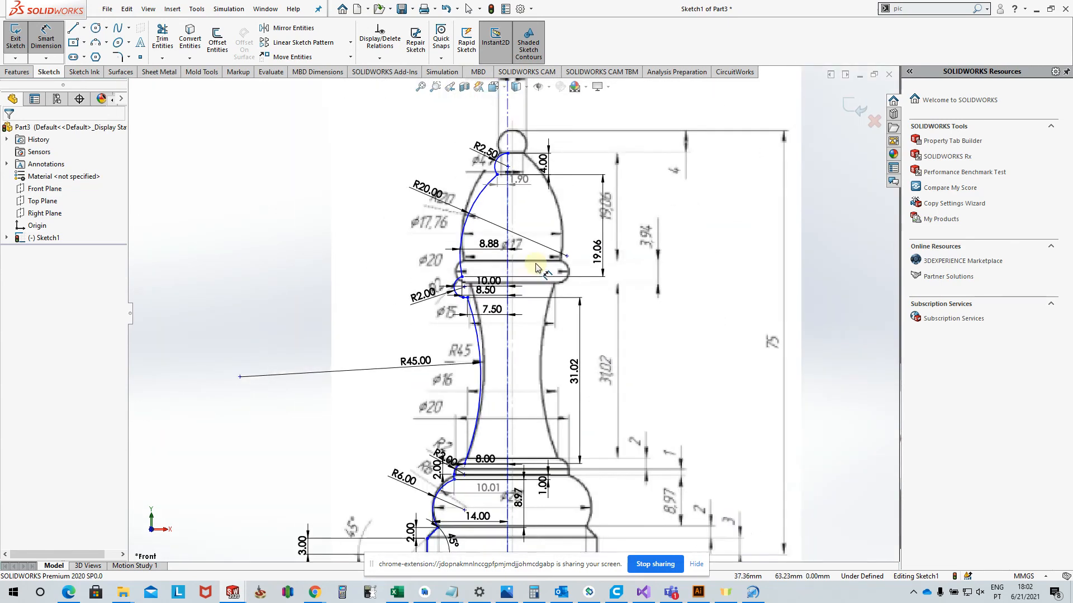
{"action": "key", "text": "Escape"}
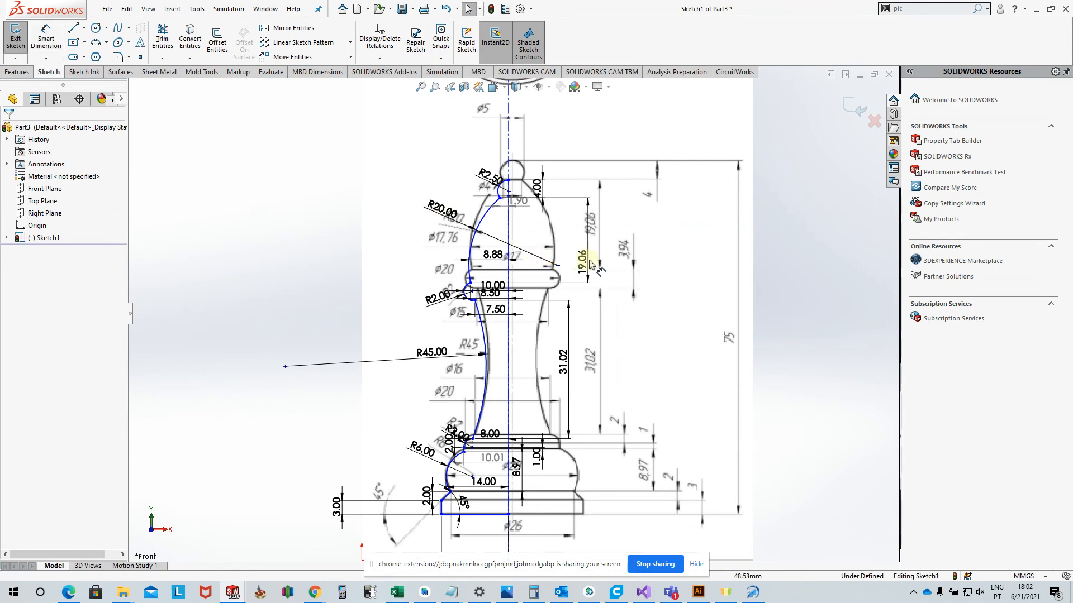
{"action": "key", "text": "f"}
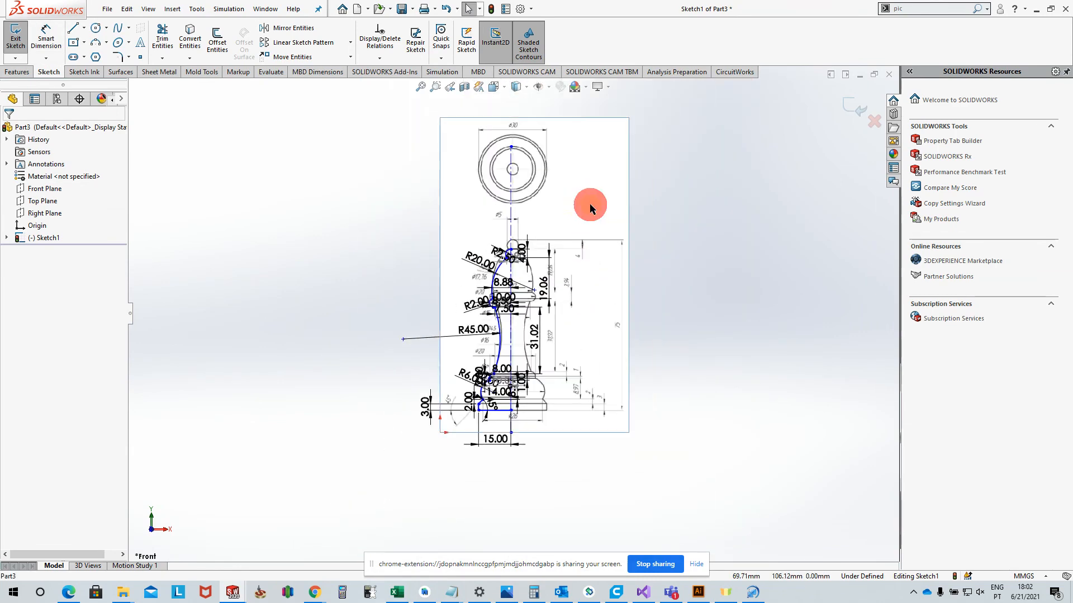
{"action": "left_click", "coordinate": [551, 213]}
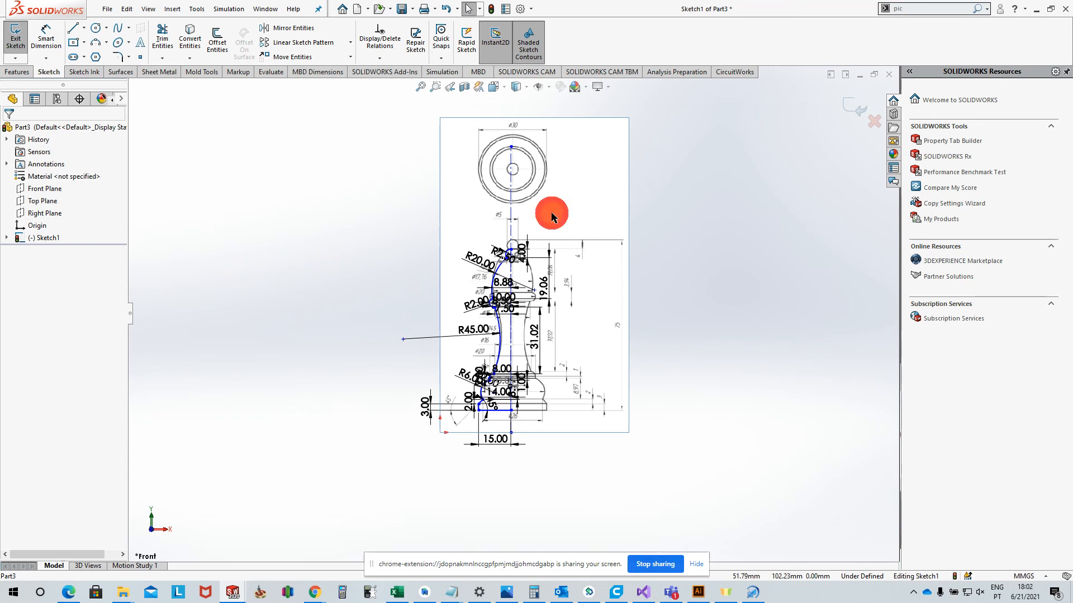
{"action": "double_click", "coordinate": [593, 164]}
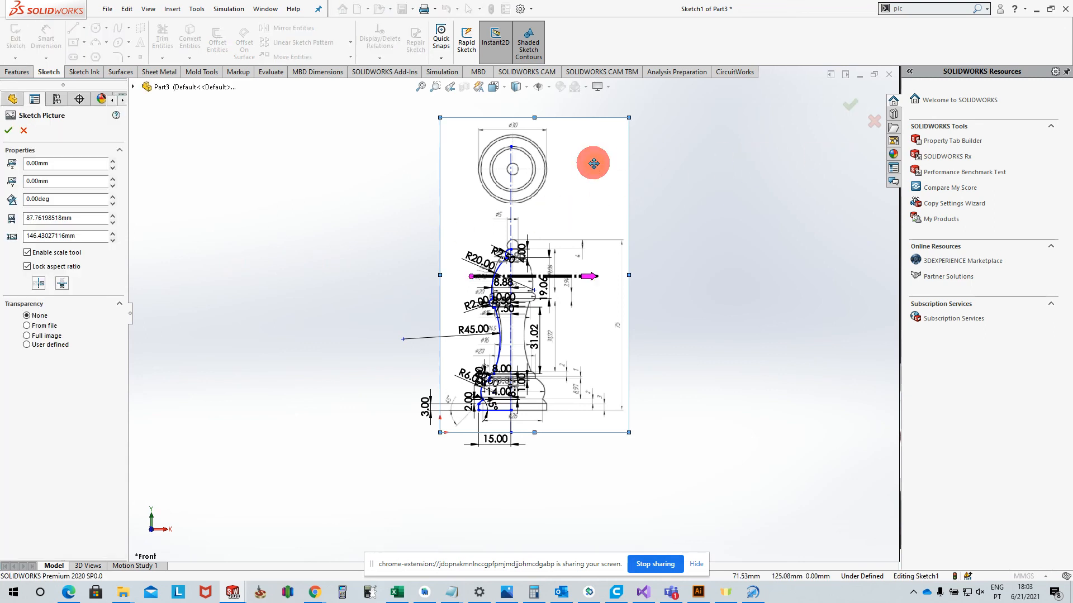
{"action": "mouse_move", "coordinate": [566, 188]}
{"action": "left_mouse_down"}
{"action": "mouse_move", "coordinate": [243, 246]}
{"action": "mouse_move", "coordinate": [199, 167]}
{"action": "mouse_move", "coordinate": [215, 179]}
{"action": "left_mouse_up"}
{"action": "left_click", "coordinate": [743, 161]}
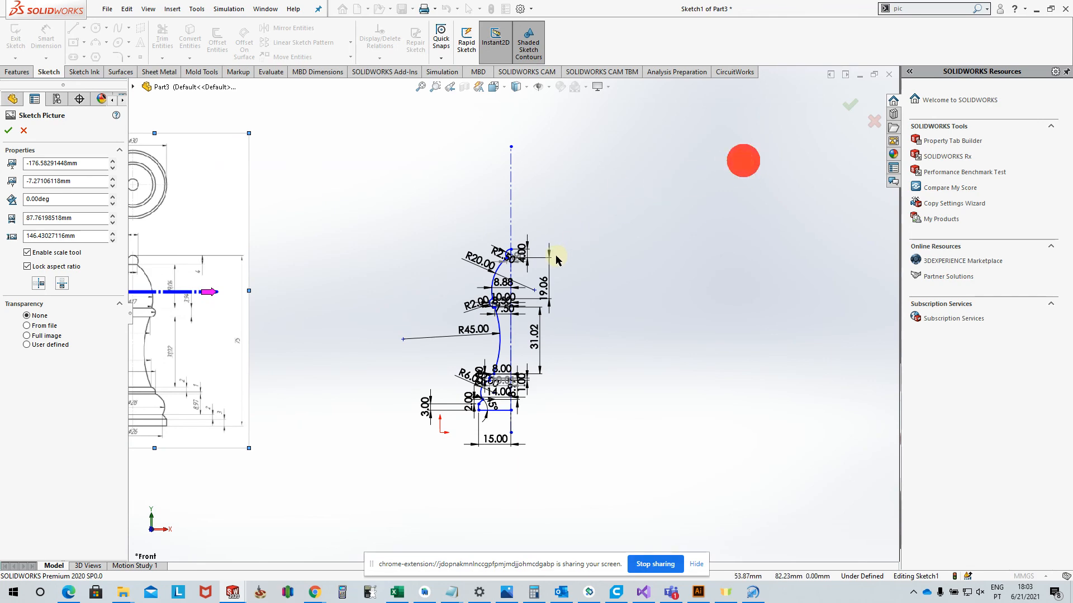
- Accept the picture's placement and move the lower collar arc's 2.00 mm vertical dimension across the centerline, beyond the 31.02 mm dimension
{"action": "scroll", "coordinate": [513, 271], "scroll_direction": "down", "scroll_amount": 4}
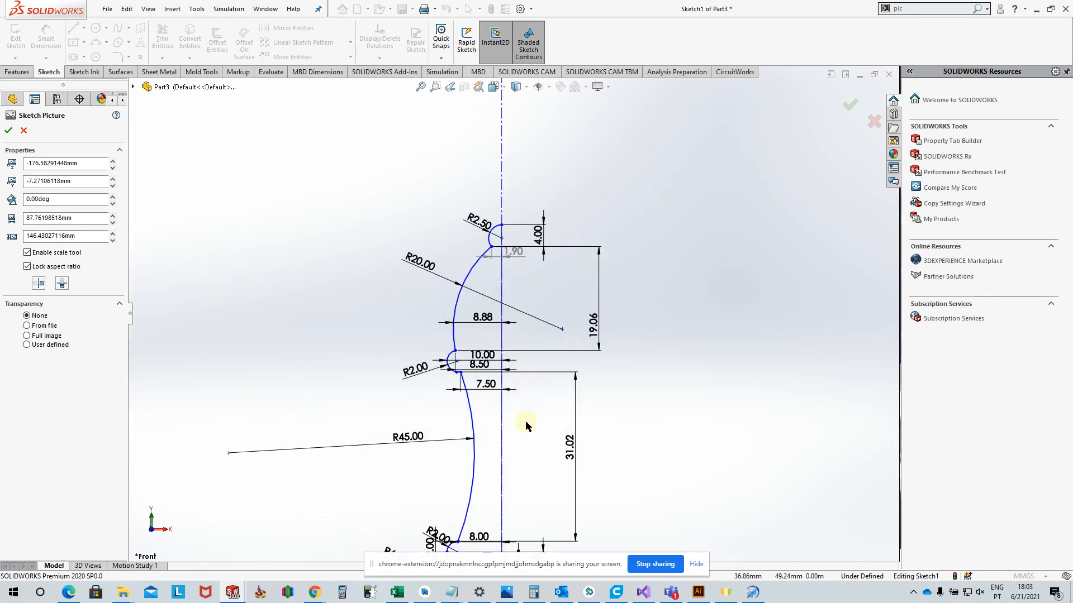
{"action": "mouse_move", "coordinate": [539, 391]}
{"action": "middle_mouse_down", "text": "ctrl"}
{"action": "mouse_move", "coordinate": [565, 358]}
{"action": "mouse_move", "coordinate": [583, 214]}
{"action": "middle_mouse_up", "text": "ctrl"}
{"action": "scroll", "coordinate": [567, 277], "scroll_direction": "down", "scroll_amount": 2}
{"action": "scroll", "coordinate": [486, 378], "scroll_direction": "down", "scroll_amount": 1}
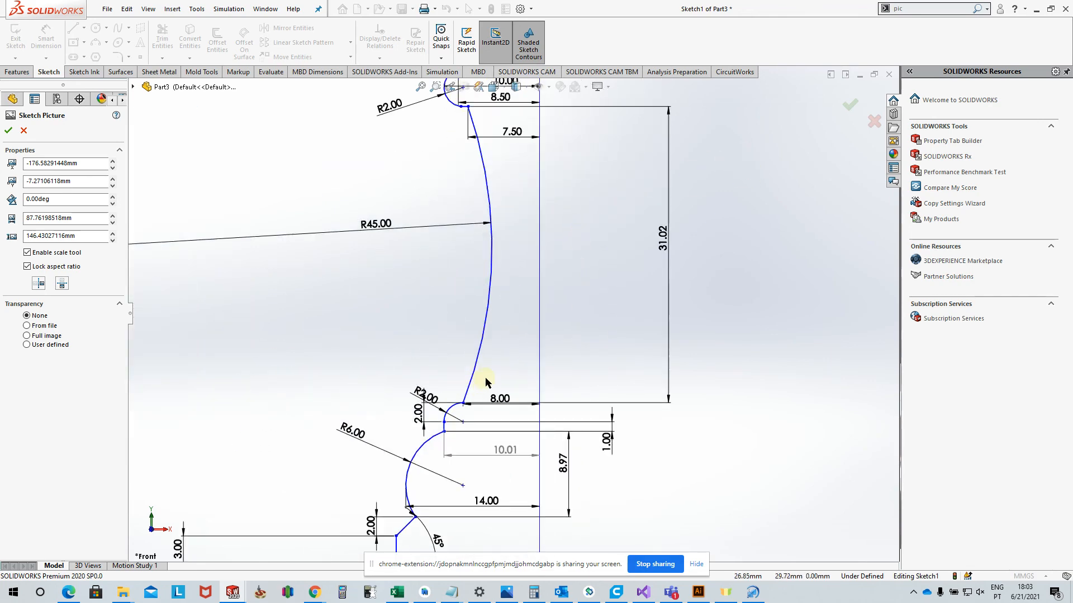
{"action": "left_click_drag", "start_coordinate": [429, 394], "coordinate": [438, 338]}
{"action": "left_click", "coordinate": [430, 357]}
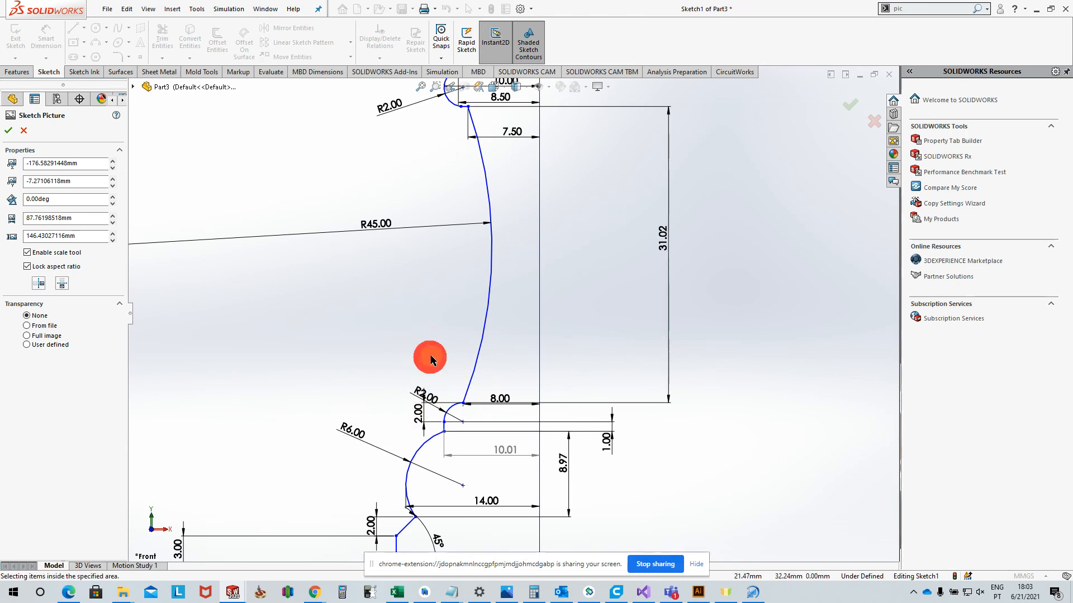
{"action": "left_click_drag", "start_coordinate": [423, 418], "coordinate": [707, 425]}
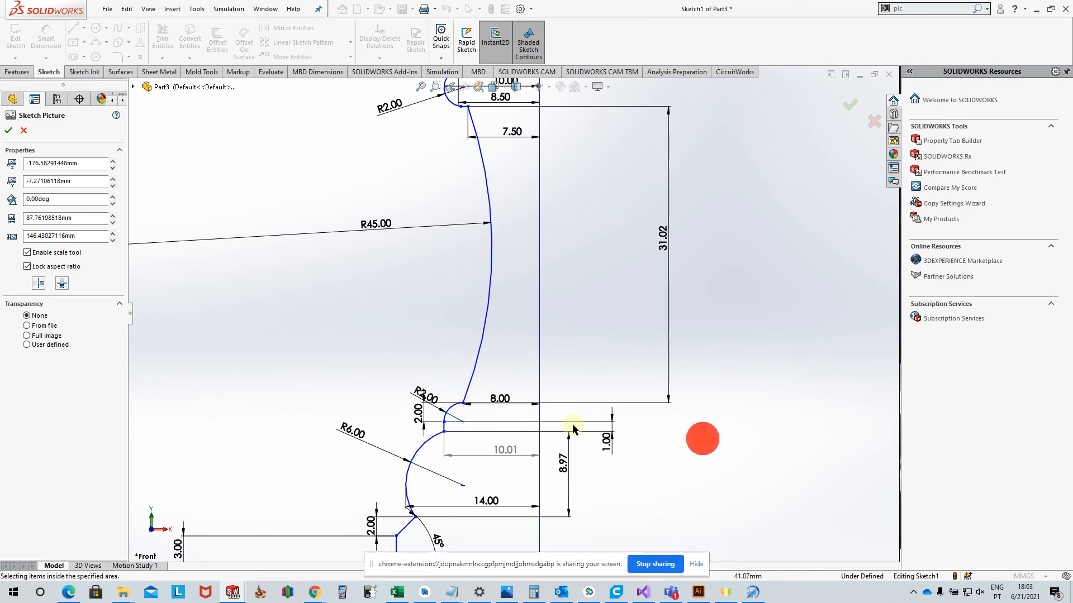
{"action": "left_click", "coordinate": [850, 104]}
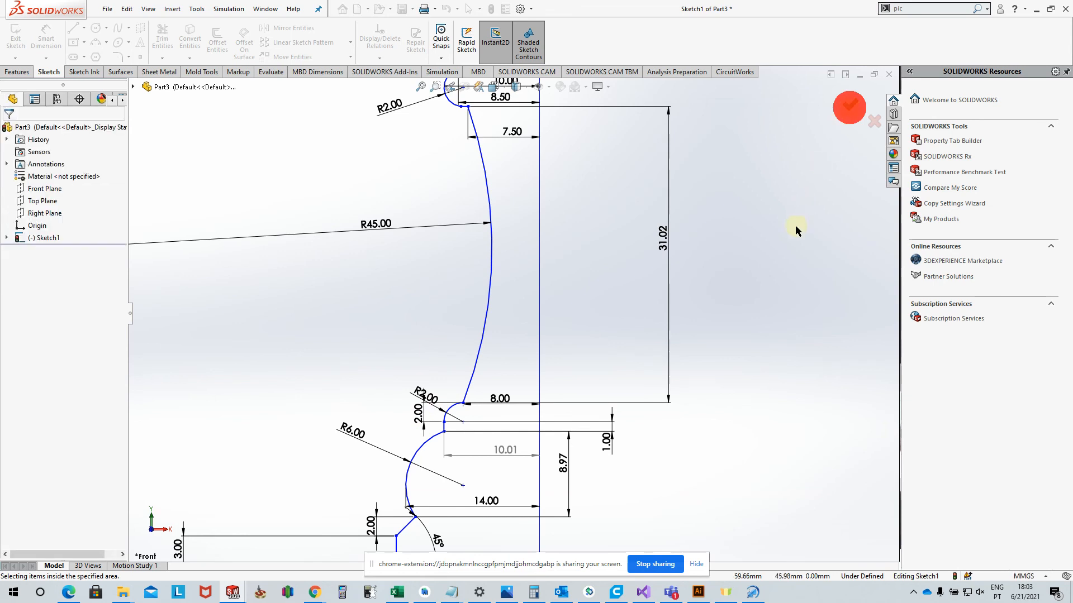
{"action": "left_click_drag", "start_coordinate": [404, 420], "coordinate": [685, 423]}
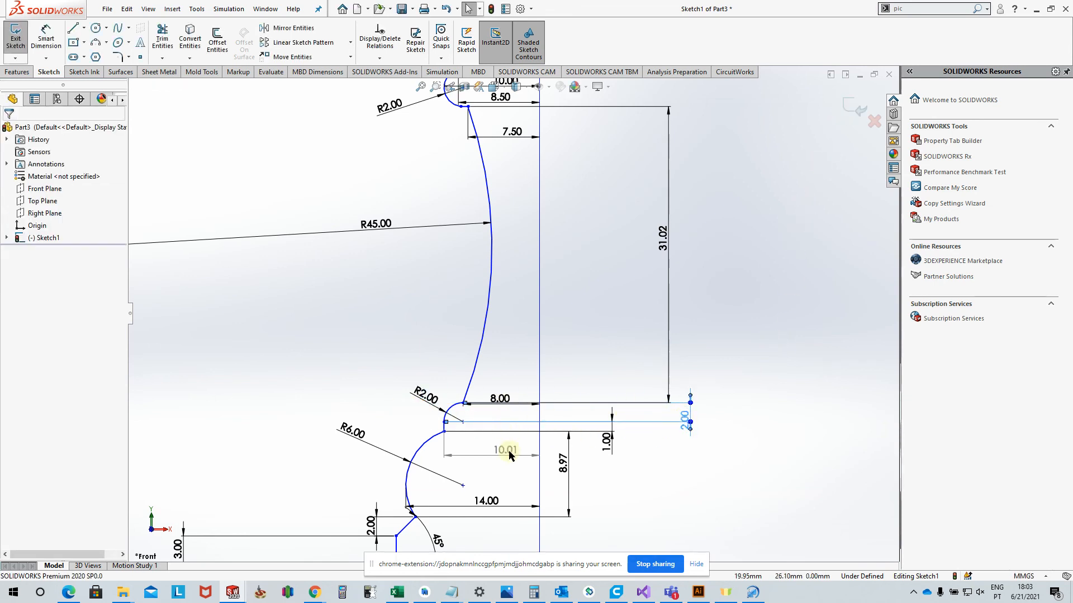
- Move the 14.00 mm dimension below the base line and the base's 2.00 mm and 3.00 mm vertical dimensions across the centerline
{"action": "scroll", "coordinate": [525, 456], "scroll_direction": "down", "scroll_amount": 1}
{"action": "scroll", "coordinate": [520, 454], "scroll_direction": "up", "scroll_amount": 4}
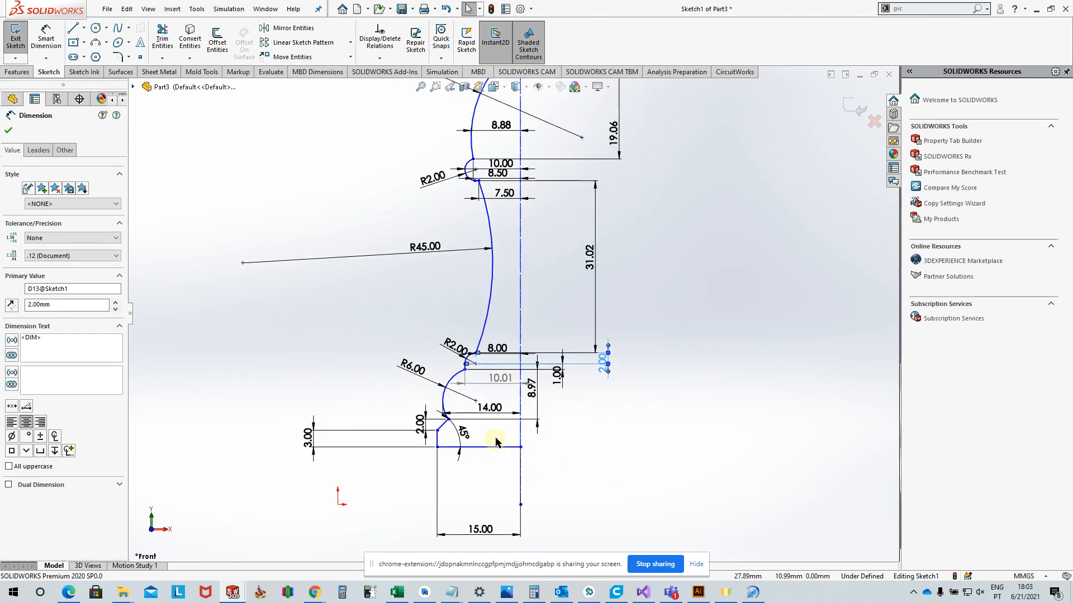
{"action": "left_click_drag", "start_coordinate": [491, 407], "coordinate": [491, 500]}
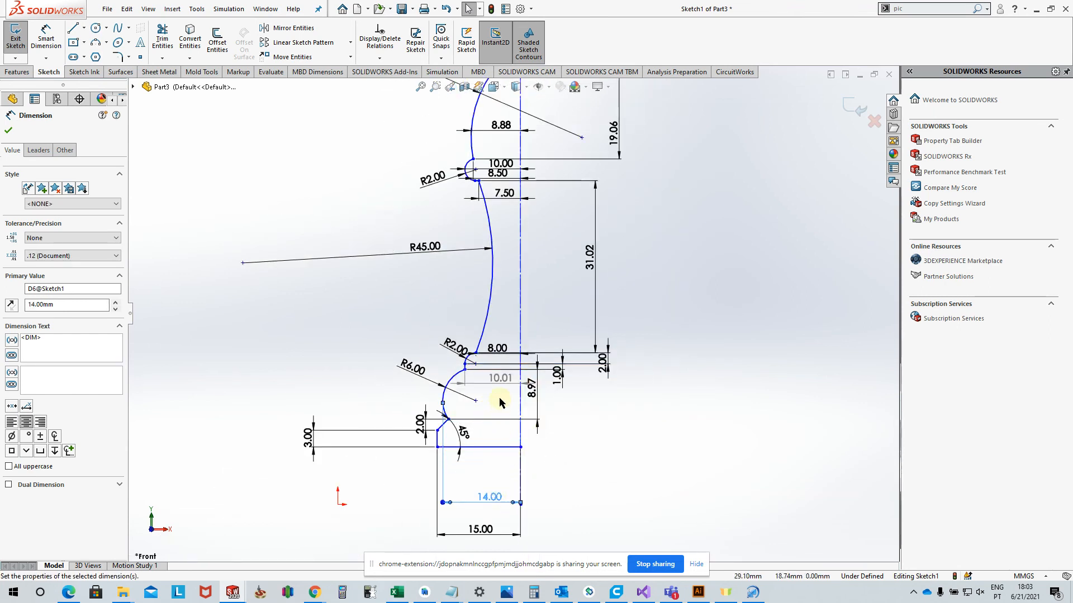
{"action": "left_click_drag", "start_coordinate": [423, 430], "coordinate": [600, 427]}
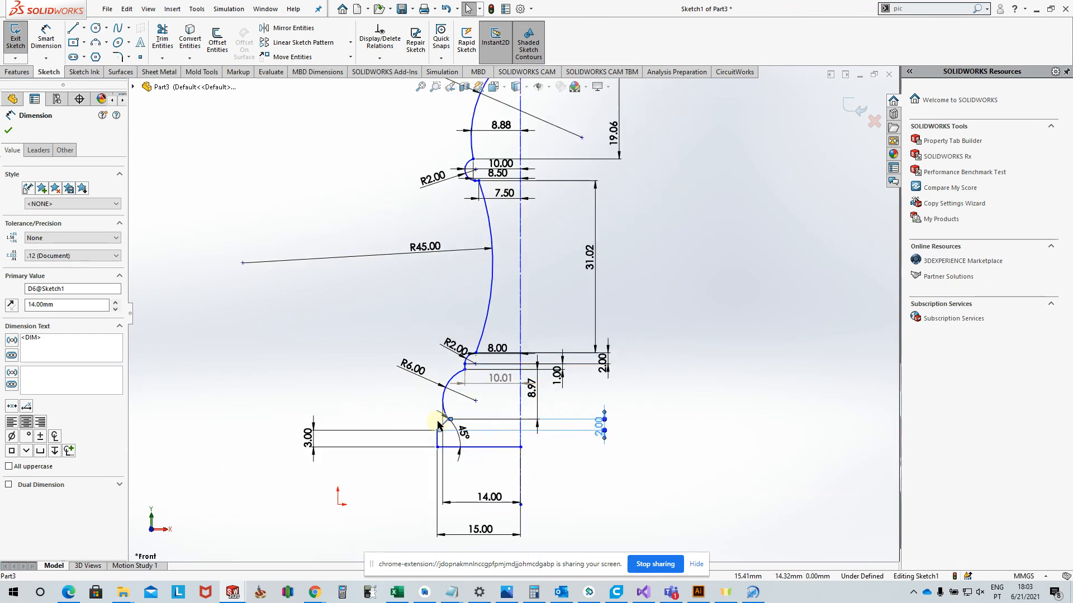
{"action": "left_click_drag", "start_coordinate": [309, 442], "coordinate": [613, 441]}
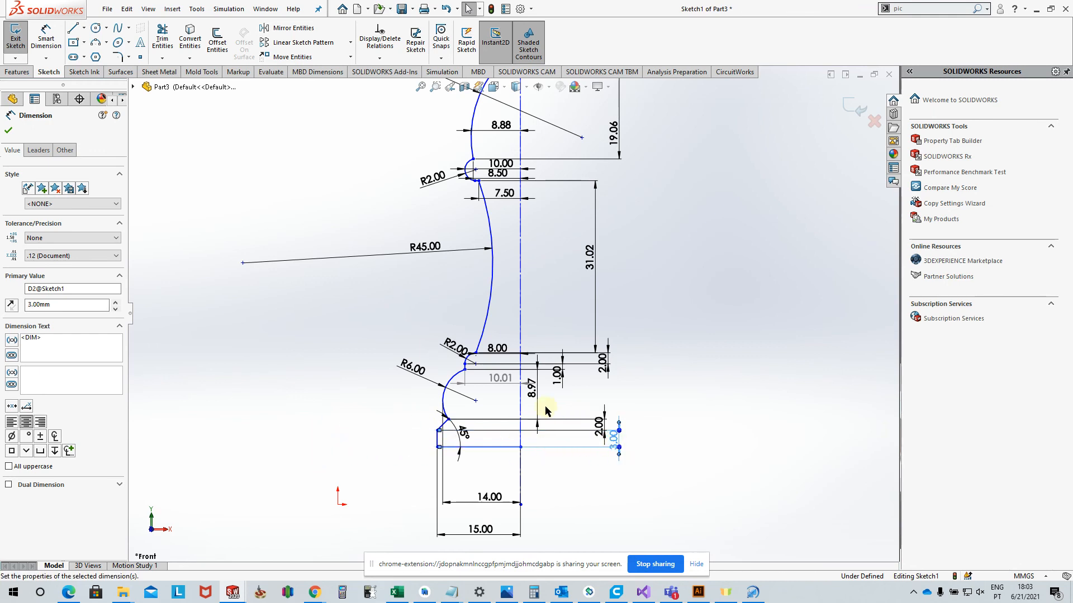
- Space out the lower profile's 8.97, 1.00, 2.00 and 3.00 mm vertical dimensions farther from the centerline, clear of the 31.02 mm dimension
{"action": "mouse_move", "coordinate": [535, 398]}
{"action": "left_mouse_down"}
{"action": "mouse_move", "coordinate": [581, 402]}
{"action": "mouse_move", "coordinate": [642, 371]}
{"action": "mouse_move", "coordinate": [673, 368]}
{"action": "left_mouse_up"}
{"action": "left_click_drag", "start_coordinate": [621, 438], "coordinate": [740, 451]}
{"action": "left_click_drag", "start_coordinate": [604, 431], "coordinate": [719, 424]}
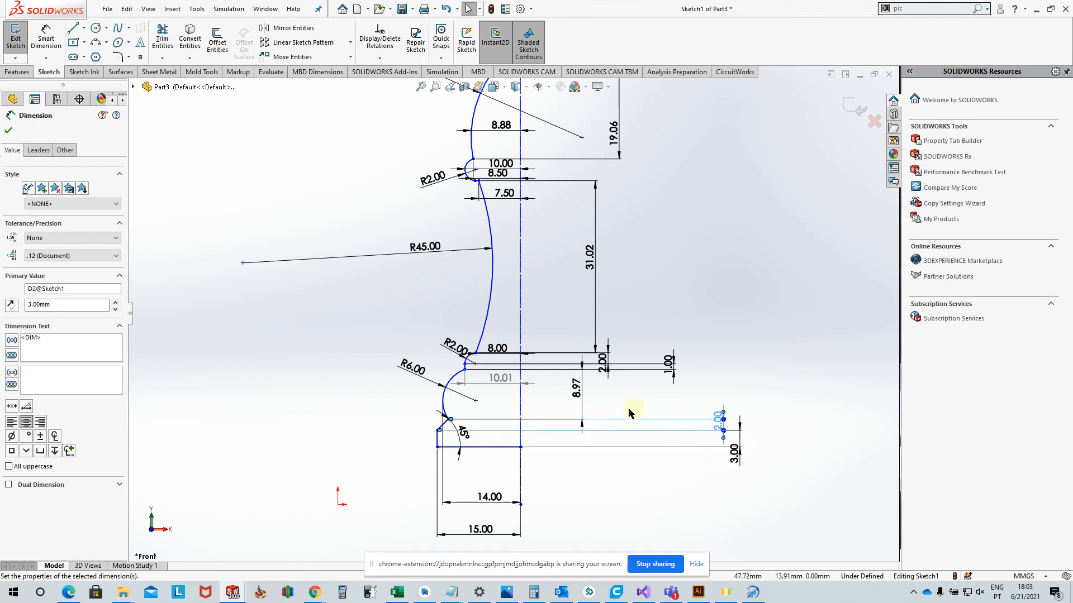
{"action": "mouse_move", "coordinate": [578, 391]}
{"action": "left_mouse_down"}
{"action": "mouse_move", "coordinate": [697, 391]}
{"action": "mouse_move", "coordinate": [688, 366]}
{"action": "mouse_move", "coordinate": [725, 359]}
{"action": "mouse_move", "coordinate": [719, 337]}
{"action": "left_mouse_up"}
{"action": "left_click_drag", "start_coordinate": [602, 362], "coordinate": [681, 319]}
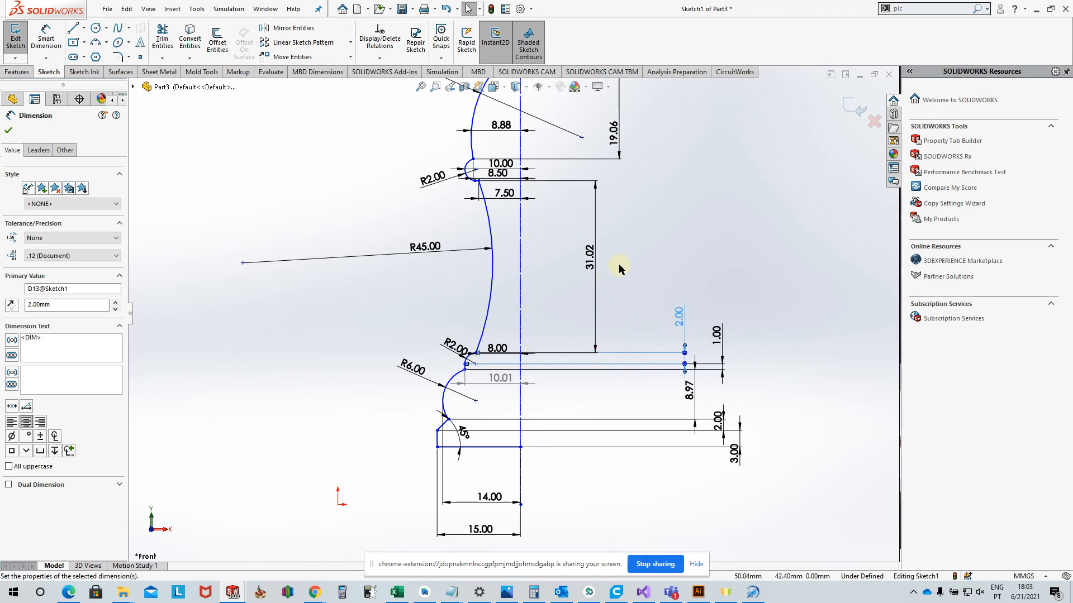
- Exit the dimensioned bishop half-profile sketch
{"action": "scroll", "coordinate": [615, 257], "scroll_direction": "down", "scroll_amount": 2}
{"action": "scroll", "coordinate": [522, 233], "scroll_direction": "down", "scroll_amount": 3}
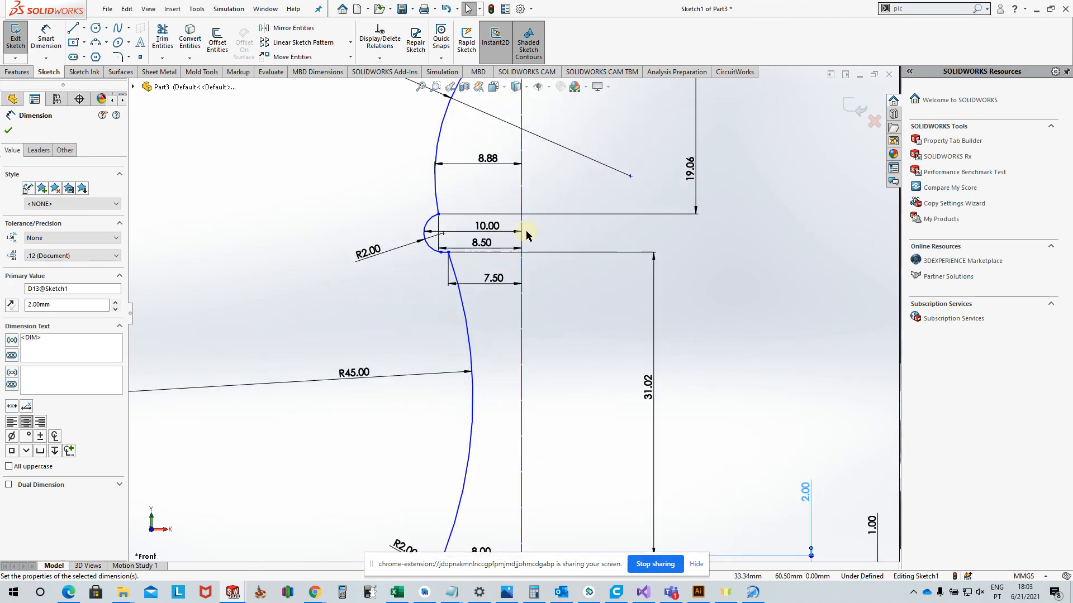
{"action": "scroll", "coordinate": [525, 235], "scroll_direction": "up", "scroll_amount": 3}
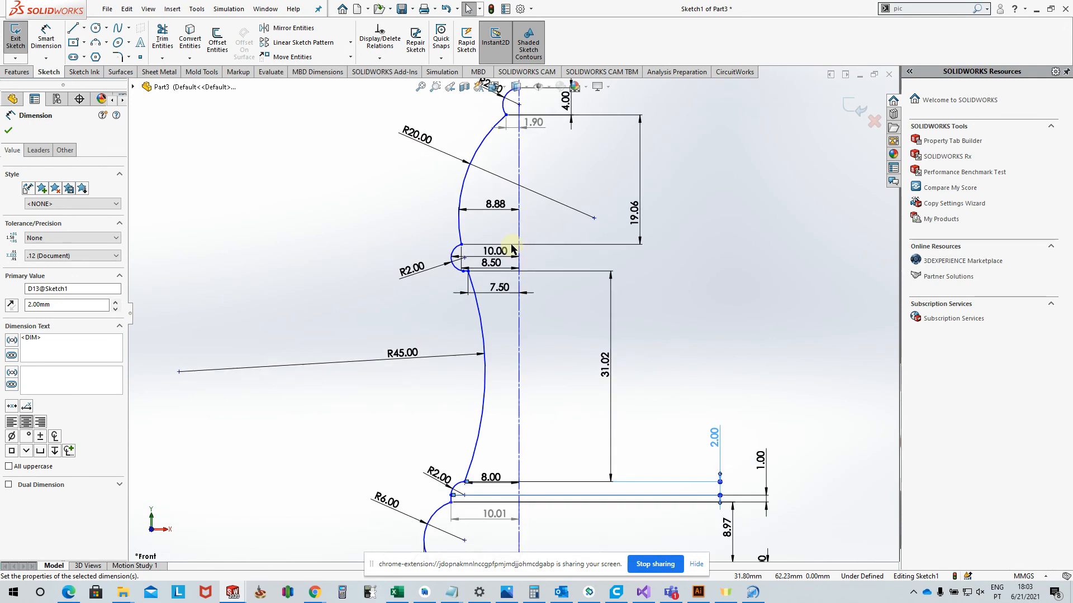
{"action": "left_click", "coordinate": [857, 106]}
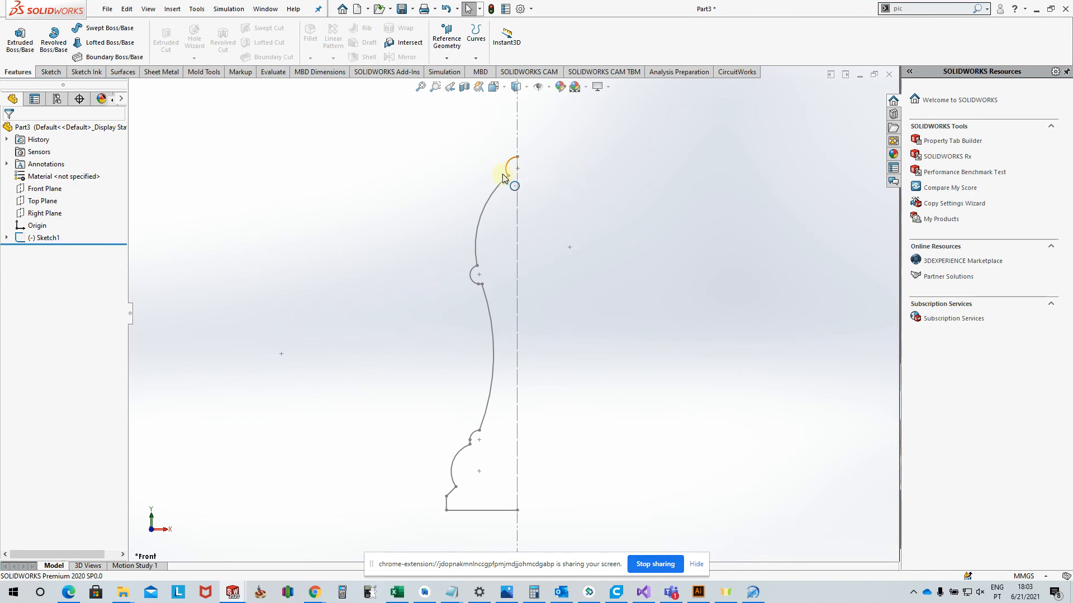
- Revolve the half-profile 360° about the vertical centerline, letting the open sketch be closed automatically
{"action": "left_click", "coordinate": [53, 45]}
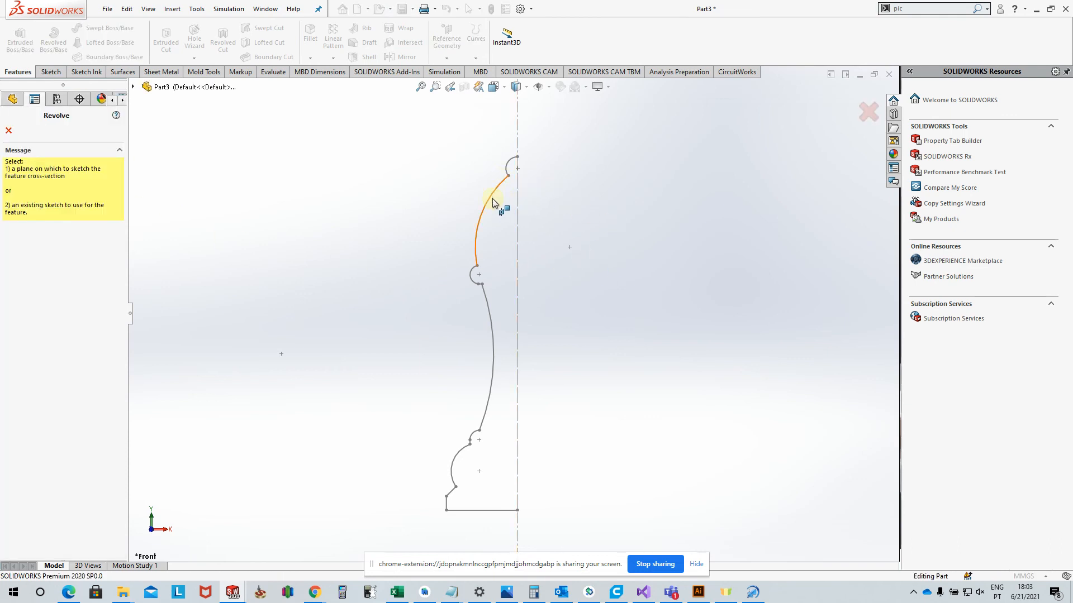
{"action": "left_click", "coordinate": [491, 198]}
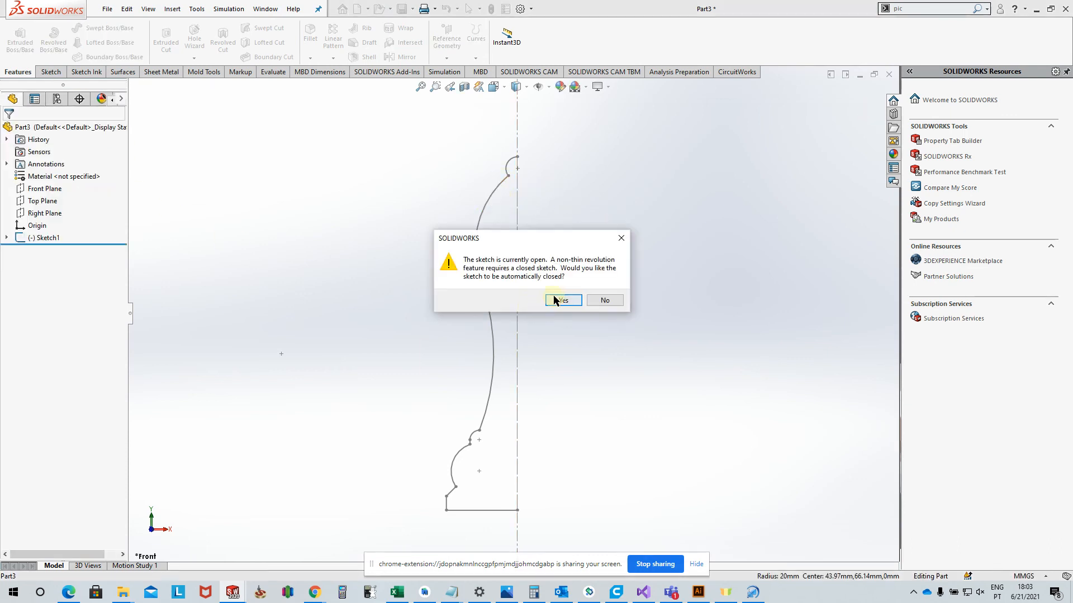
{"action": "left_click", "coordinate": [562, 300]}
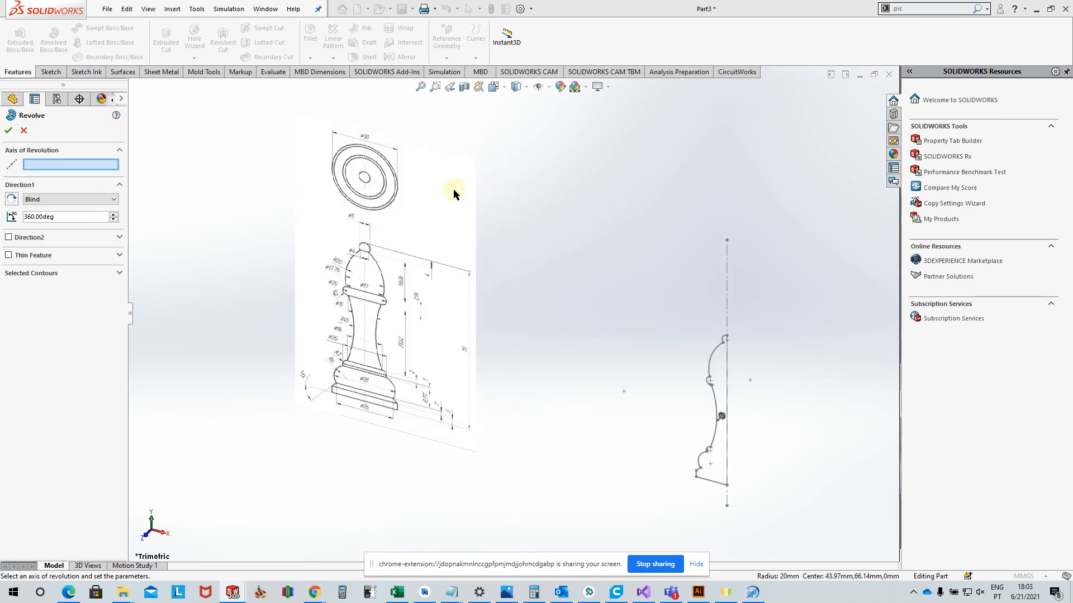
{"action": "left_click", "coordinate": [48, 166]}
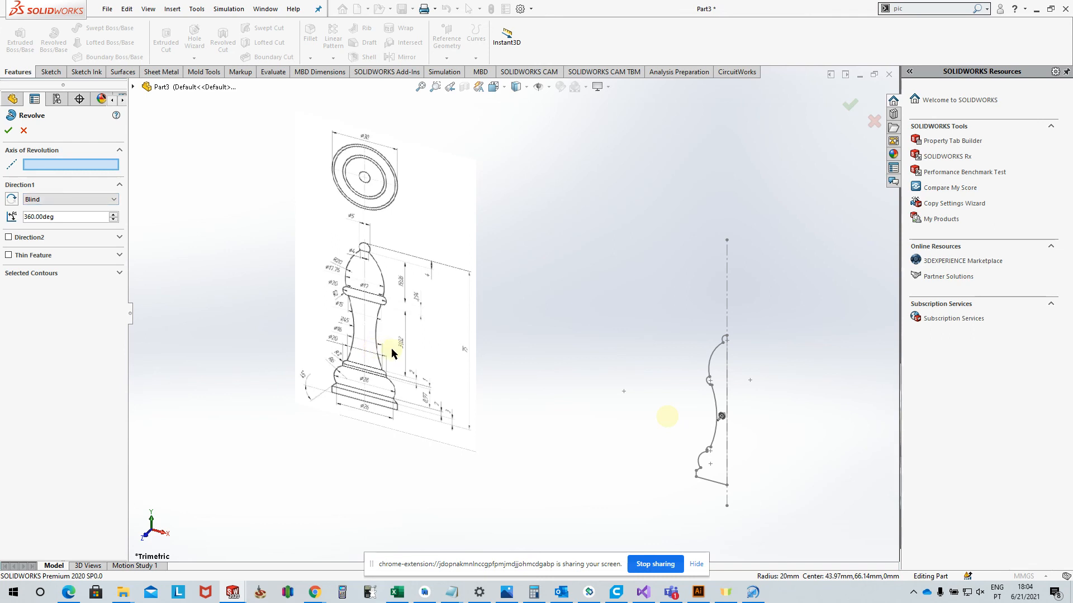
{"action": "left_click", "coordinate": [728, 326]}
{"action": "left_click", "coordinate": [8, 131]}
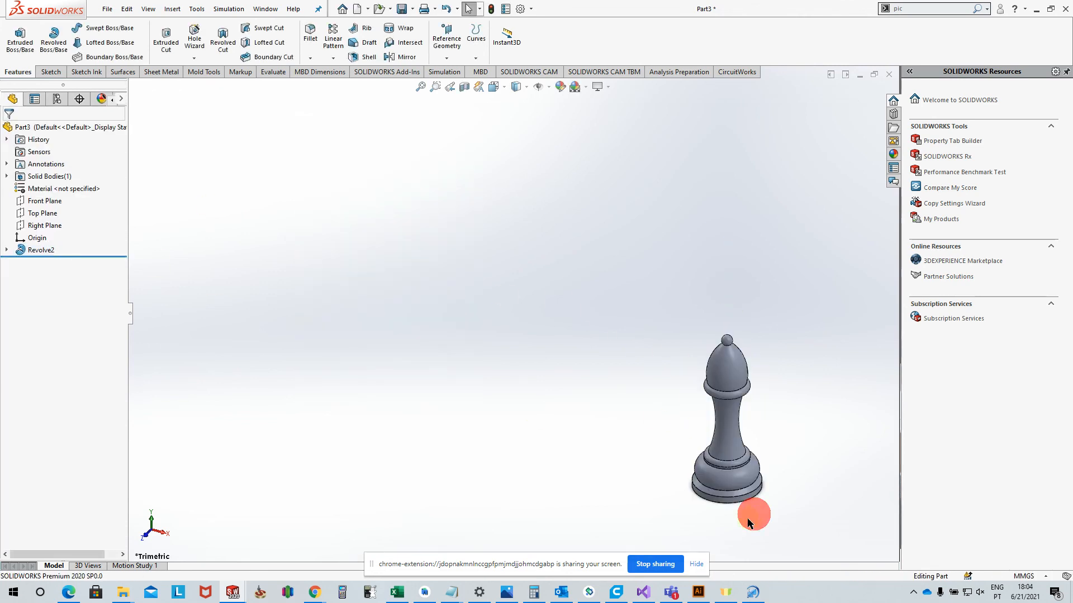
{"action": "scroll", "coordinate": [764, 469], "scroll_direction": "down", "scroll_amount": 5}
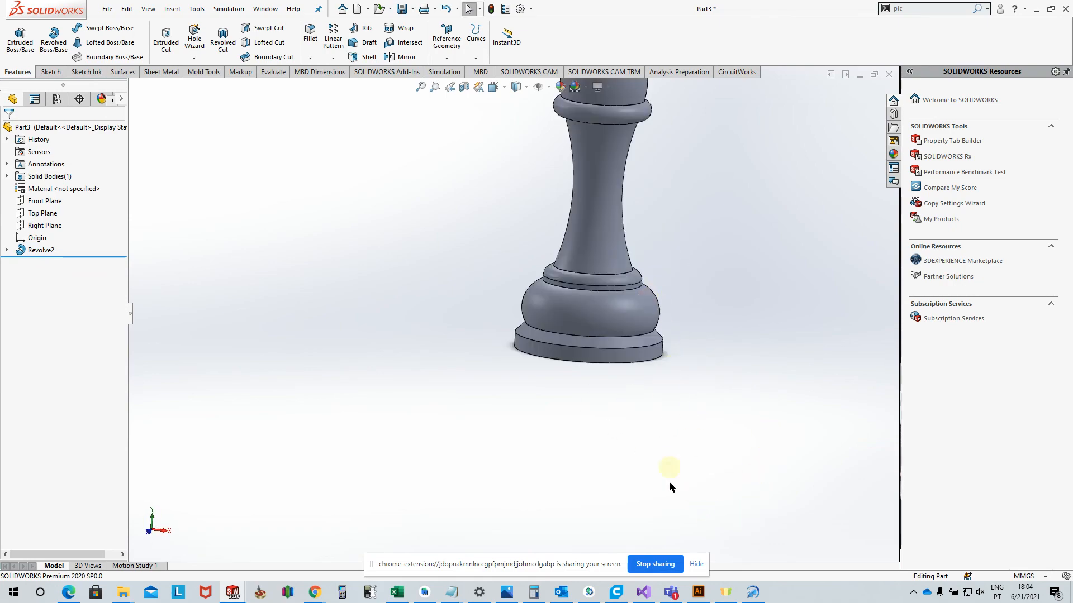